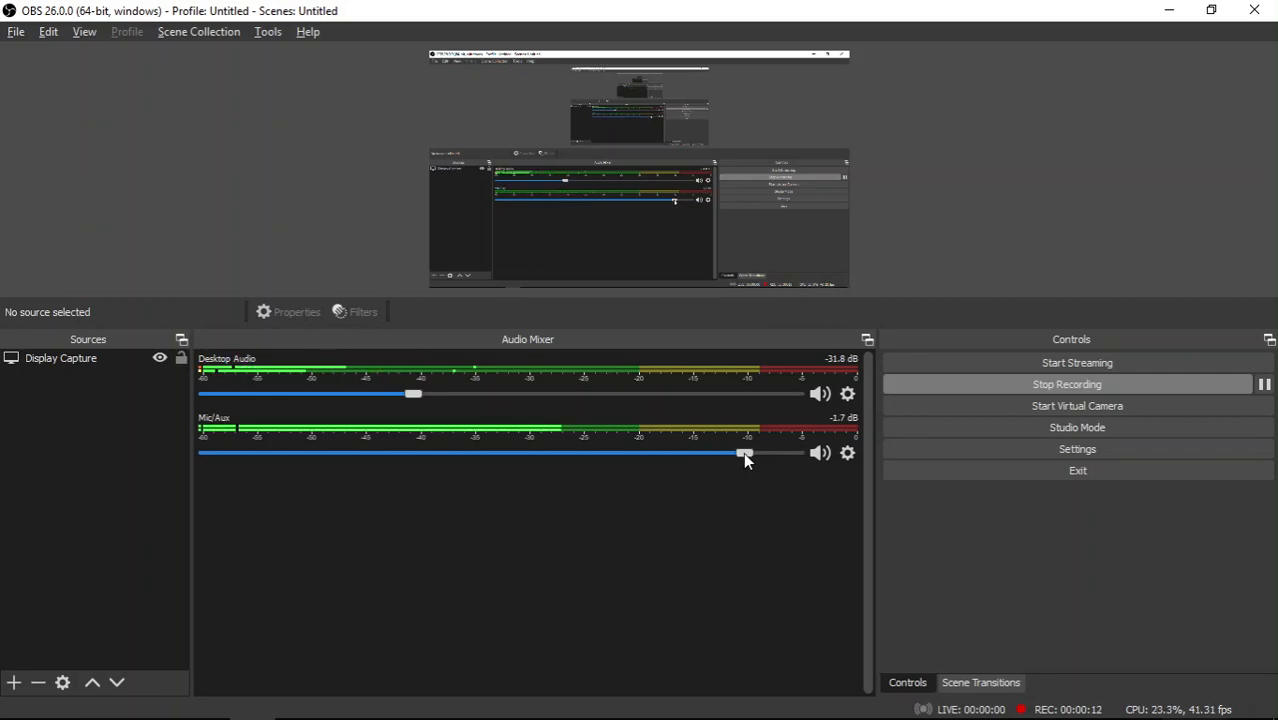
Lower the Mic/Aux level in the audio mixer to -2.0 dB, and switch to the Chrome browser
{"action": "left_click", "coordinate": [702, 454]}
{"action": "left_click", "coordinate": [735, 454]}
{"action": "key", "text": "alt+Tab"}
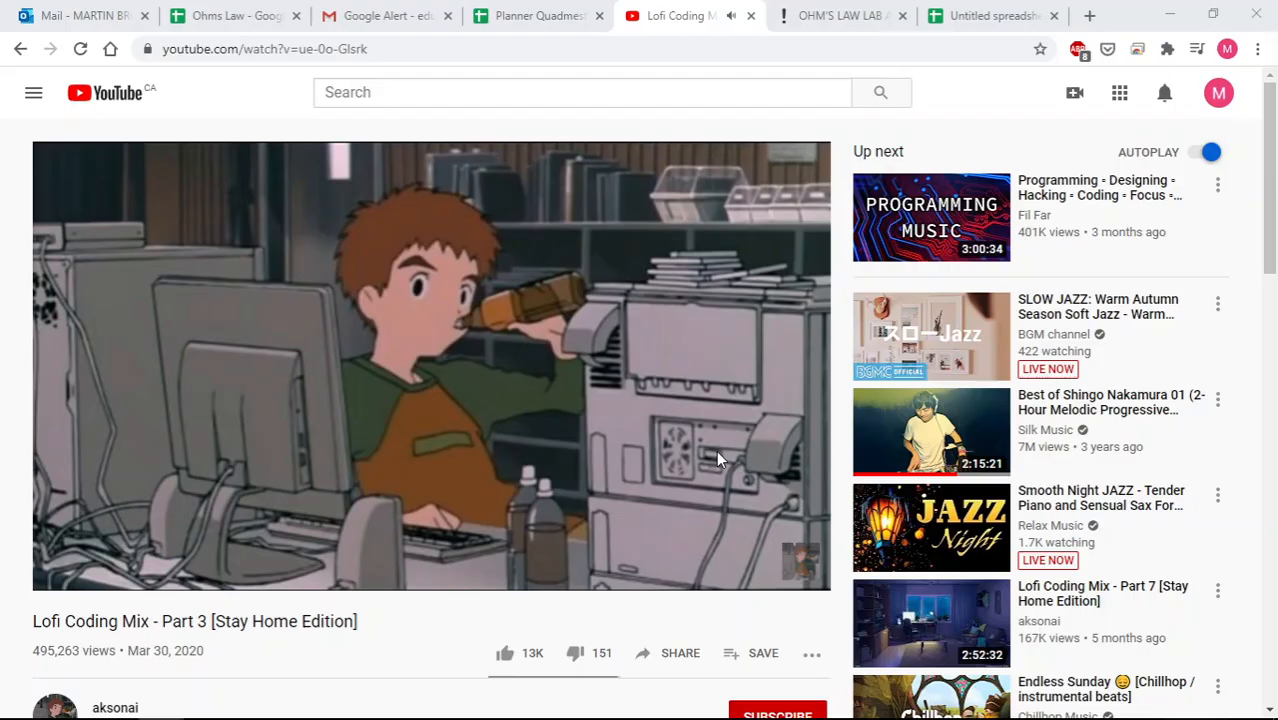
In the untitled spreadsheet, enter the headings R1, R2 and R3 in cells A1, B1 and C1
{"action": "left_click", "coordinate": [964, 15]}
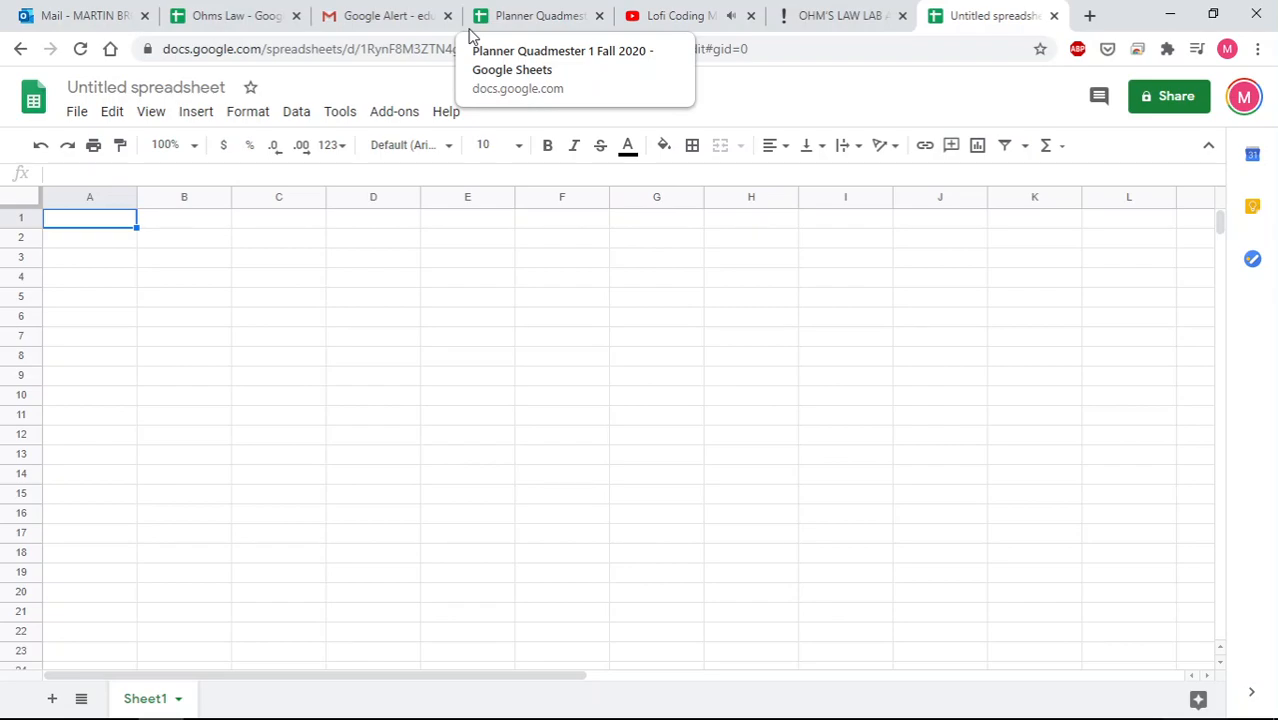
{"action": "type", "text": "R1"}
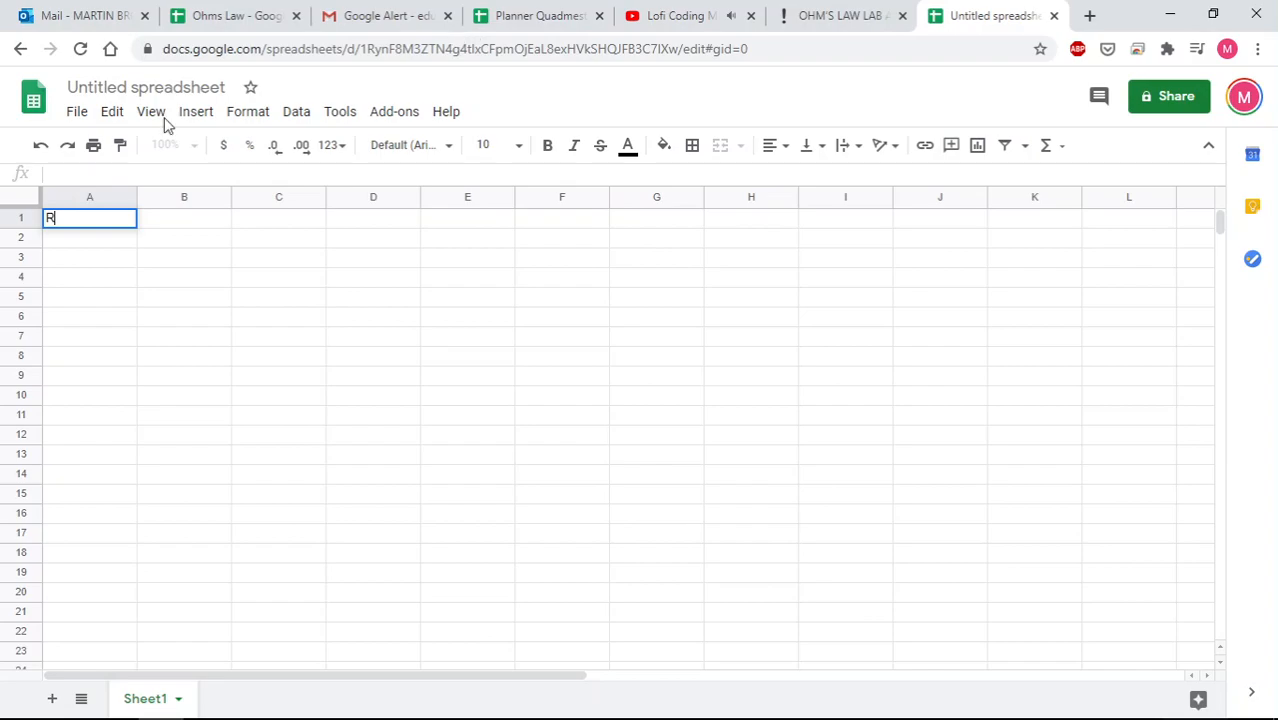
{"action": "left_click", "coordinate": [196, 221]}
{"action": "type", "text": "R2"}
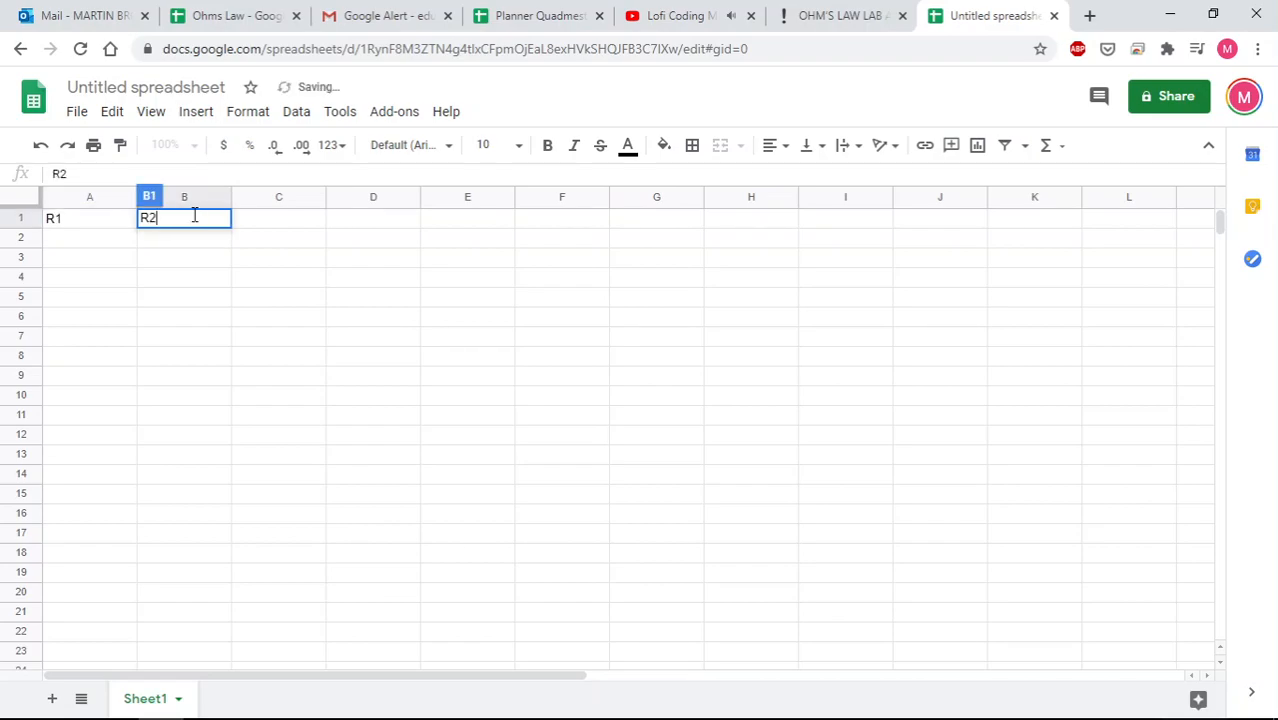
{"action": "left_click", "coordinate": [273, 222]}
{"action": "type", "text": "R3"}
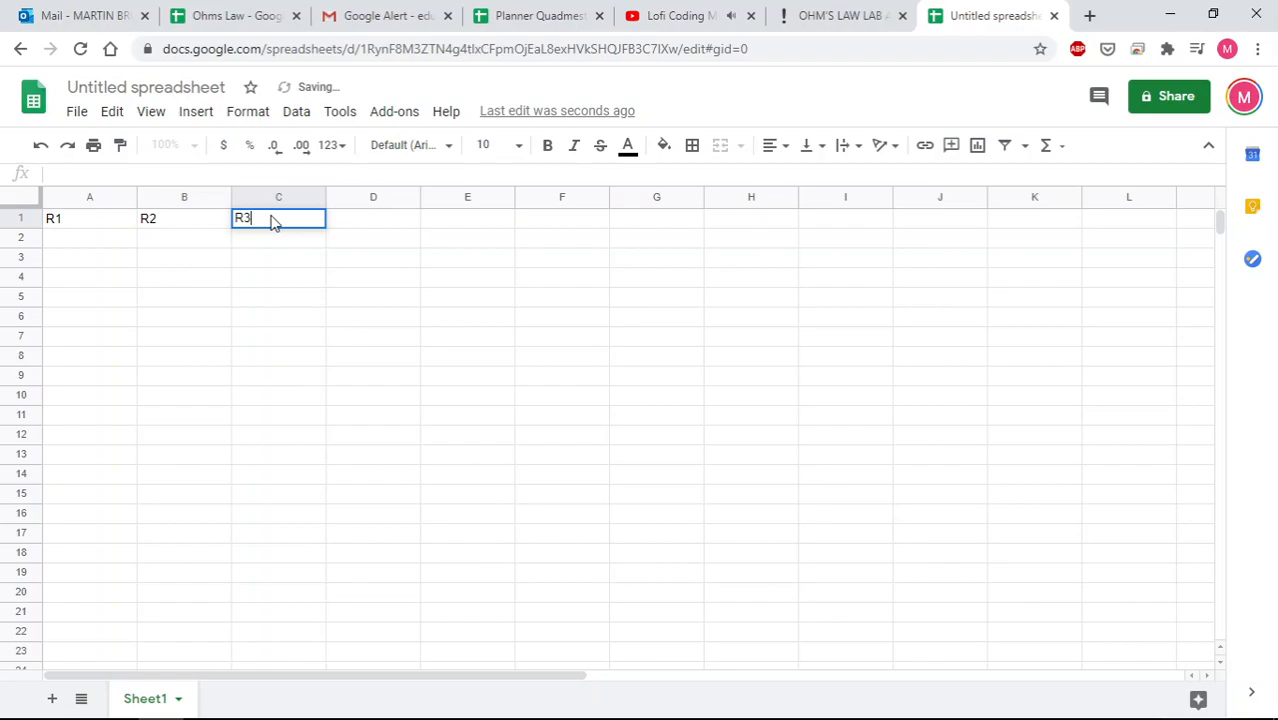
Copy the R1 resistance 0.983 from cell F3 of the Ohms Law spreadsheet into cell A2 of the untitled spreadsheet
{"action": "left_click", "coordinate": [220, 20]}
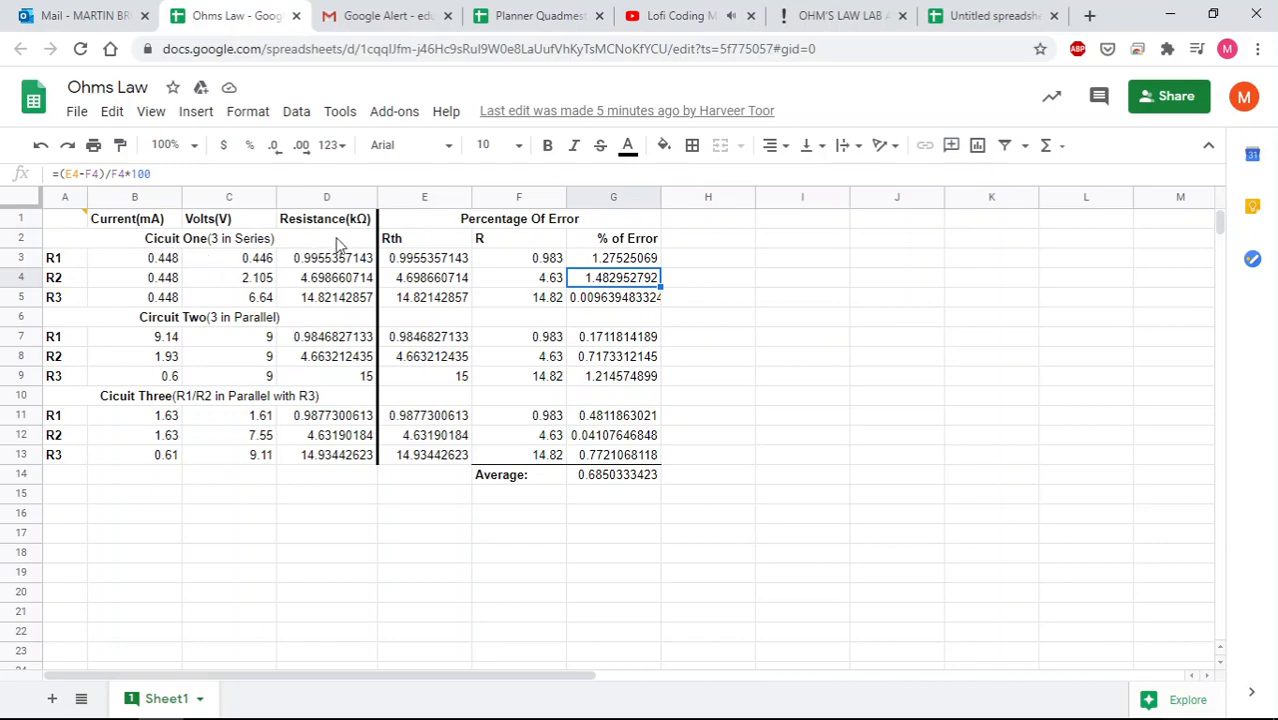
{"action": "left_click", "coordinate": [555, 264]}
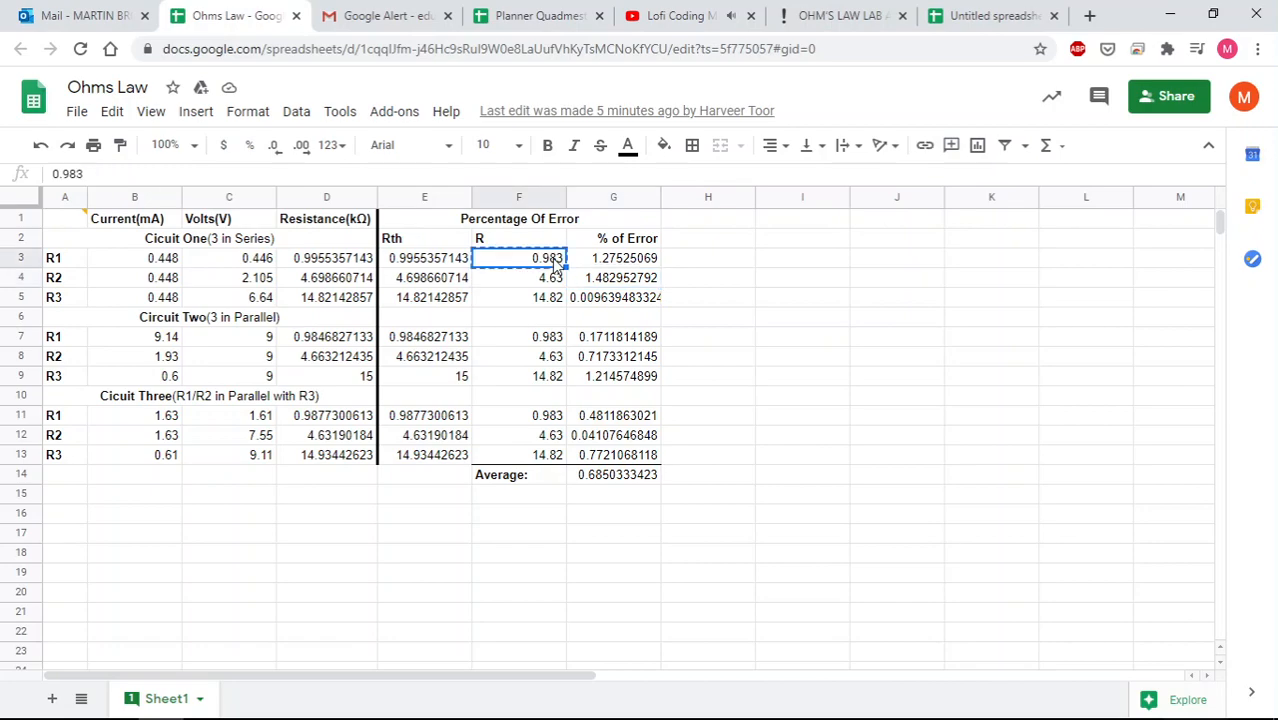
{"action": "left_click", "coordinate": [975, 30]}
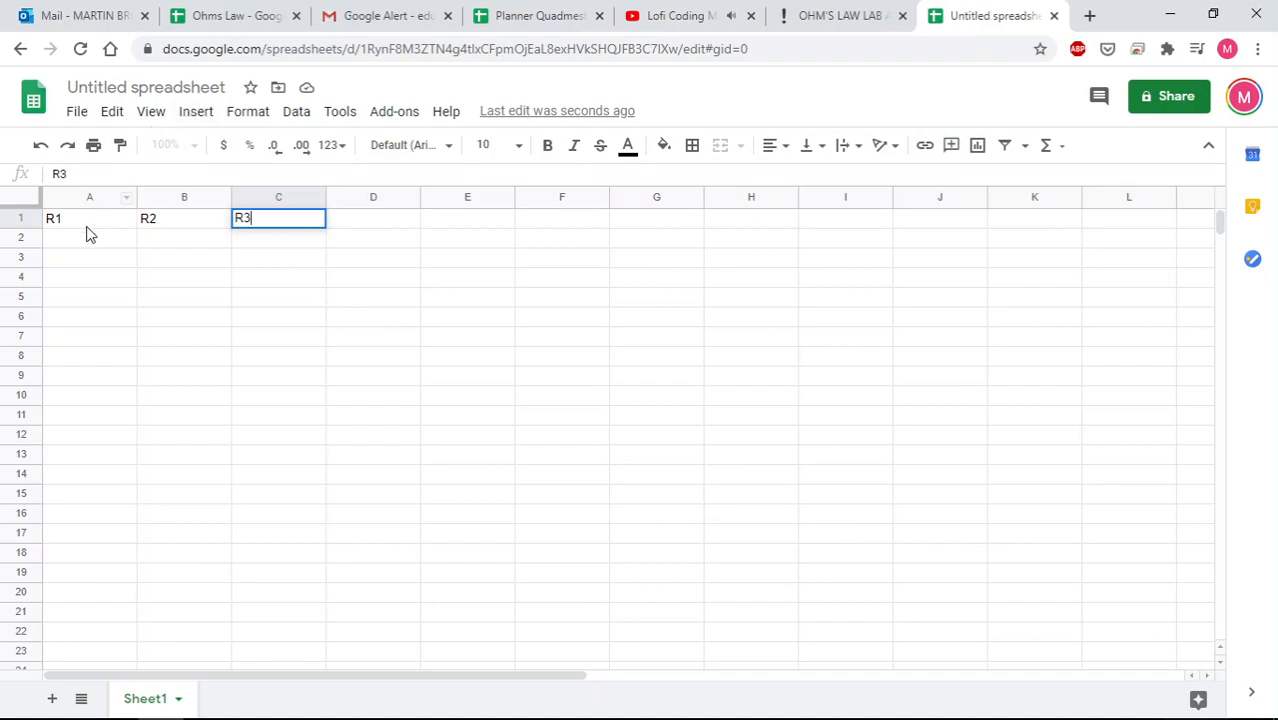
{"action": "left_click", "coordinate": [87, 245]}
{"action": "type", "text": "0.983"}
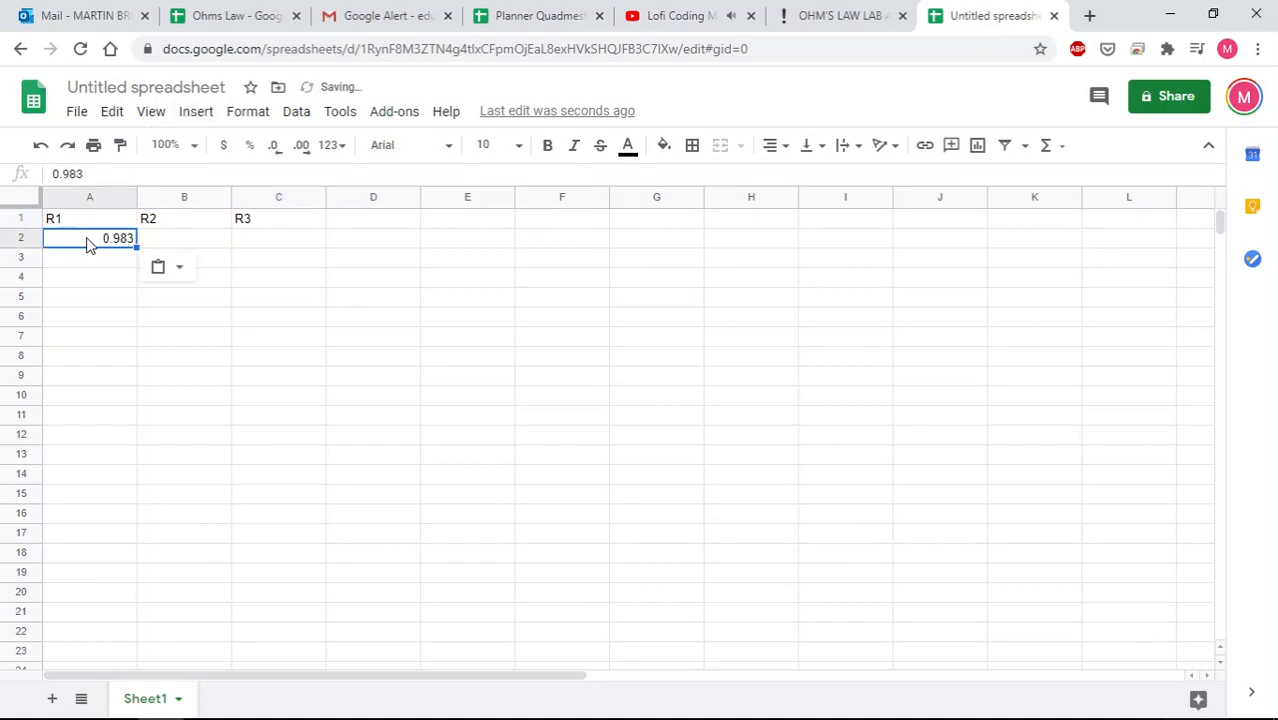
Copy the R2 resistance 4.63 from cell F4 of the Ohms Law spreadsheet into cell B2 of the untitled spreadsheet
{"action": "left_click", "coordinate": [233, 16]}
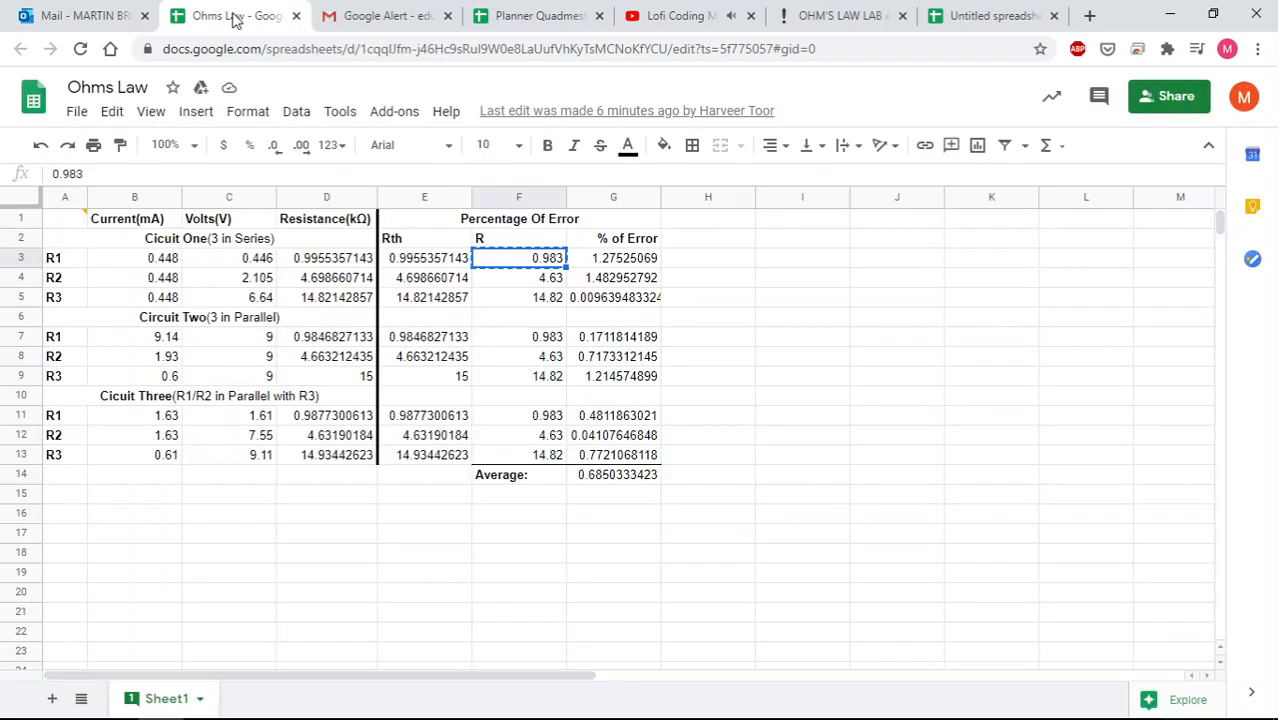
{"action": "left_click", "coordinate": [548, 283]}
{"action": "key", "text": "ctrl+c"}
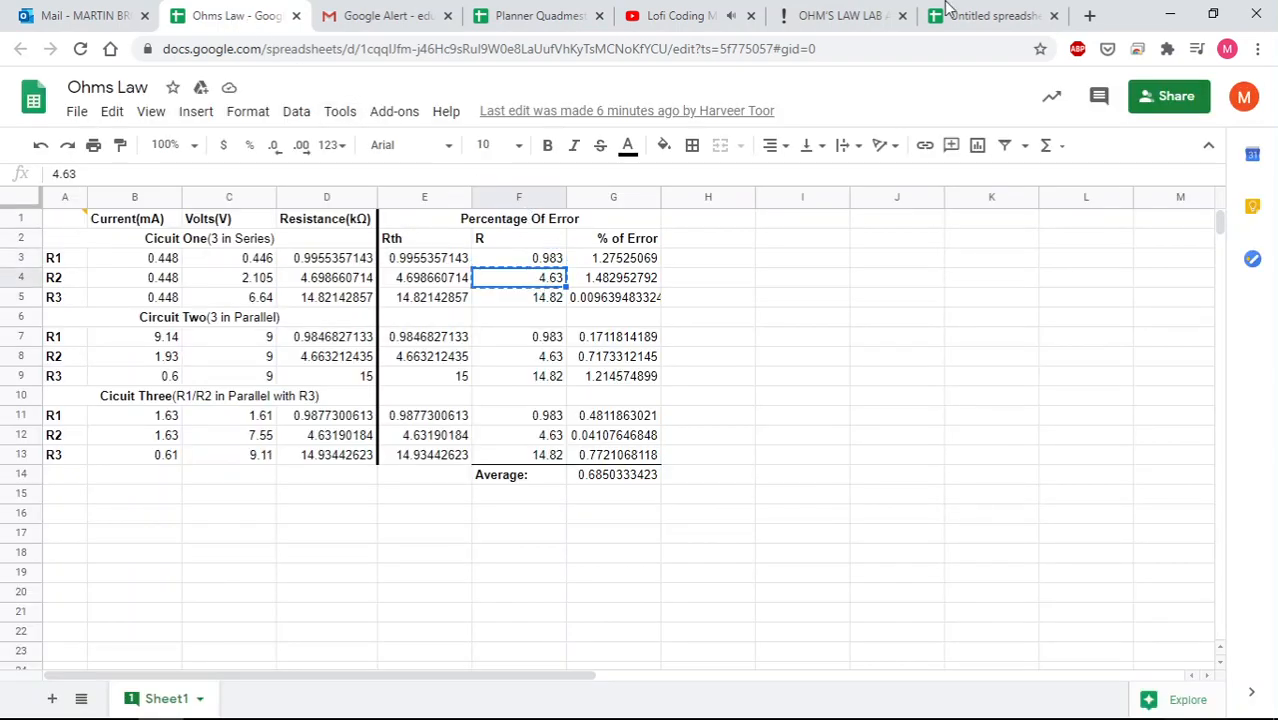
{"action": "left_click", "coordinate": [1000, 15]}
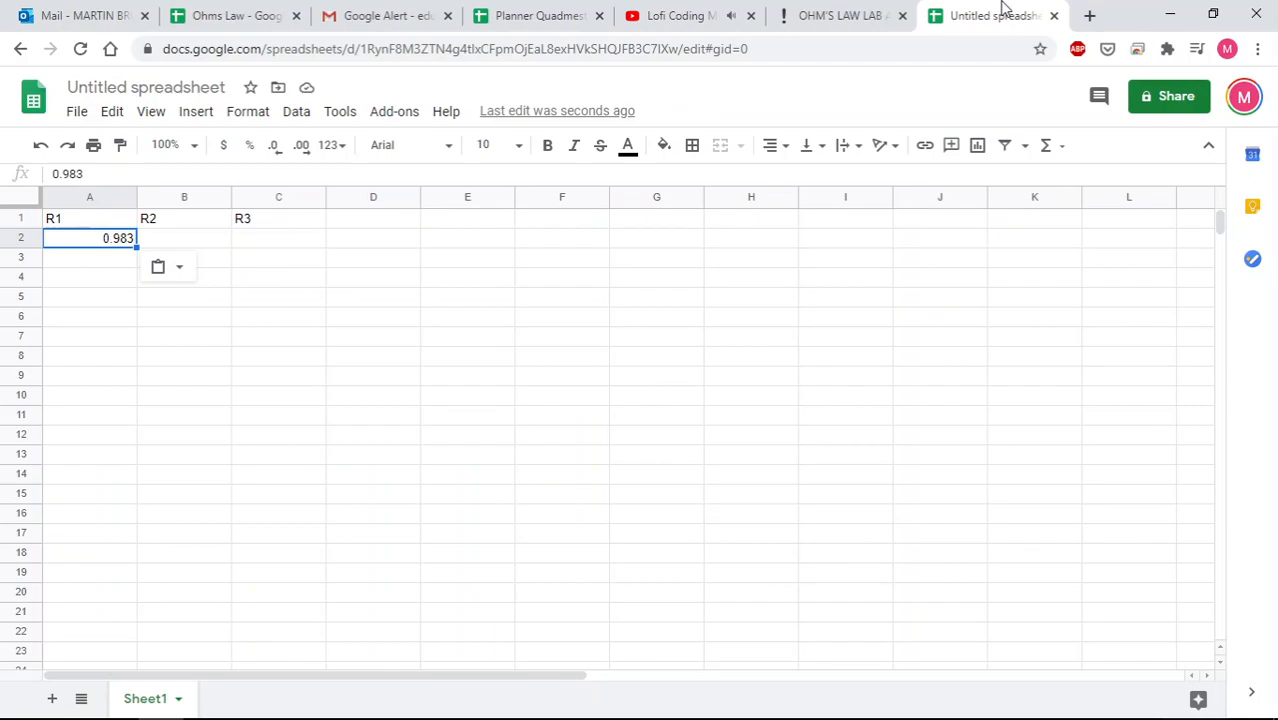
{"action": "key", "text": "Right"}
{"action": "key", "text": "ctrl+v"}
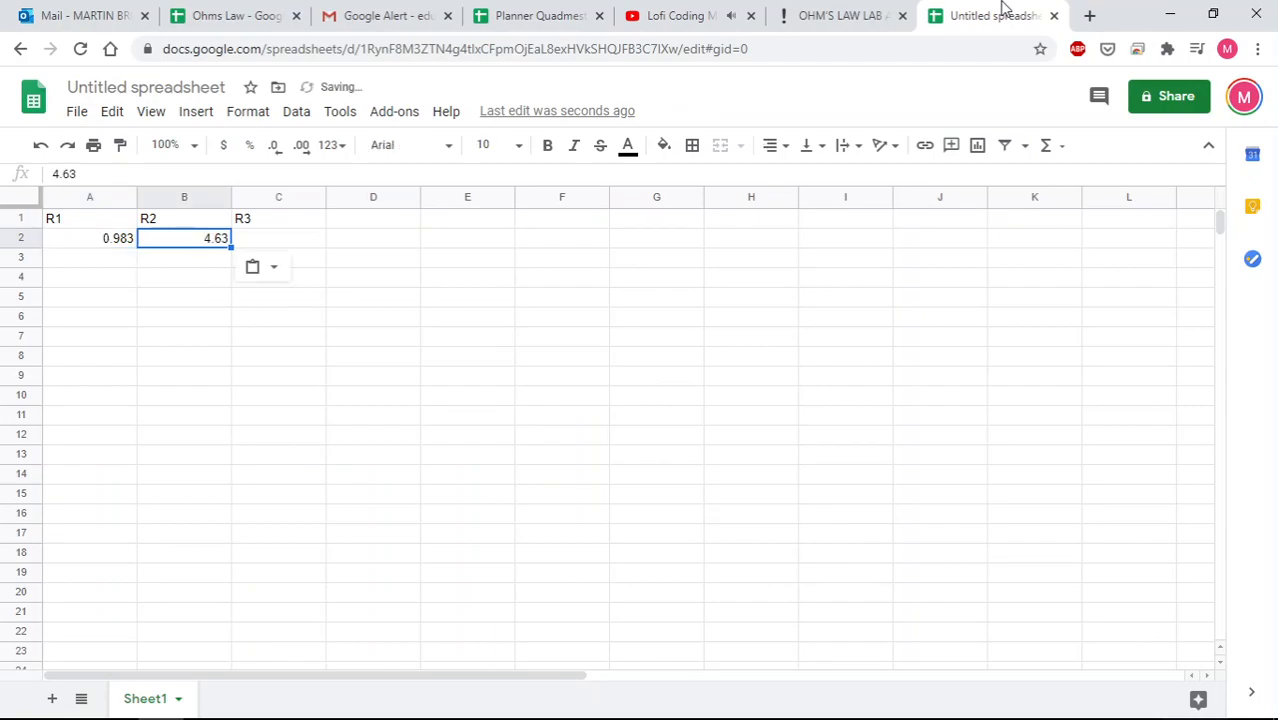
Copy the R3 resistance 14.82 from cell F5 of the Ohms Law spreadsheet into cell C2 of the untitled spreadsheet
{"action": "left_click", "coordinate": [210, 12]}
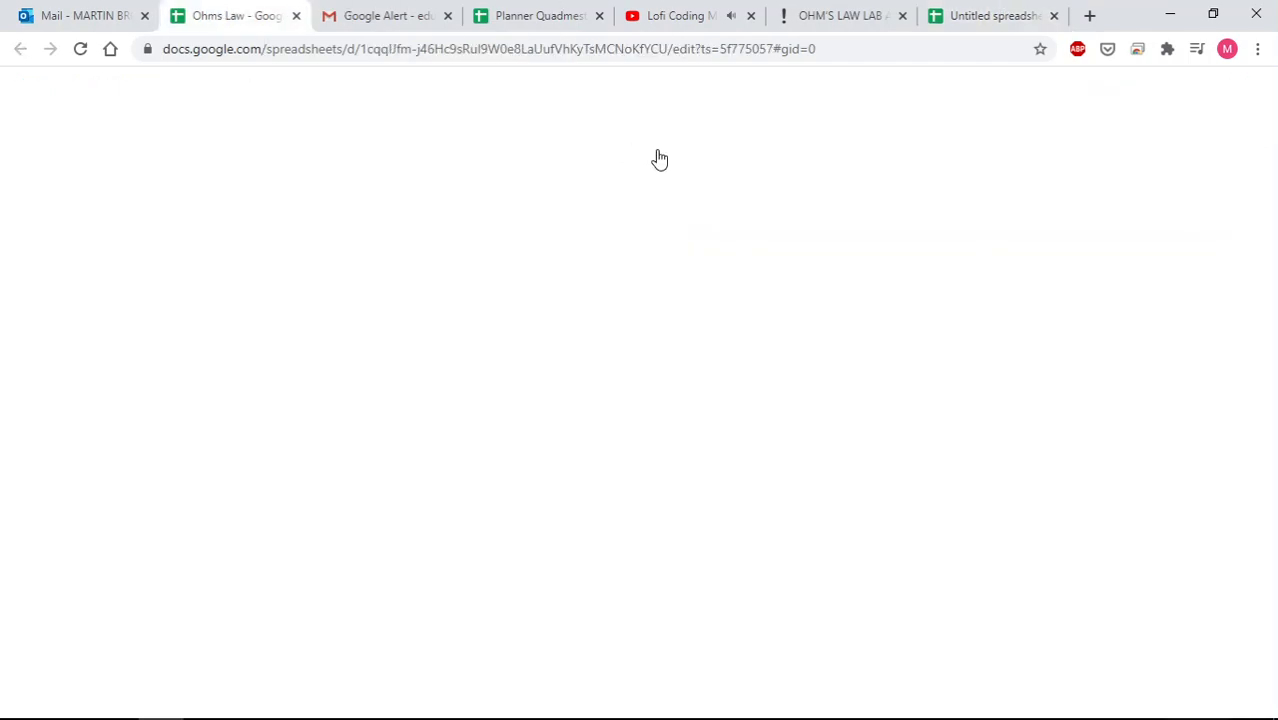
{"action": "left_click", "coordinate": [542, 300]}
{"action": "key", "text": "ctrl+c"}
{"action": "left_click", "coordinate": [1030, 12]}
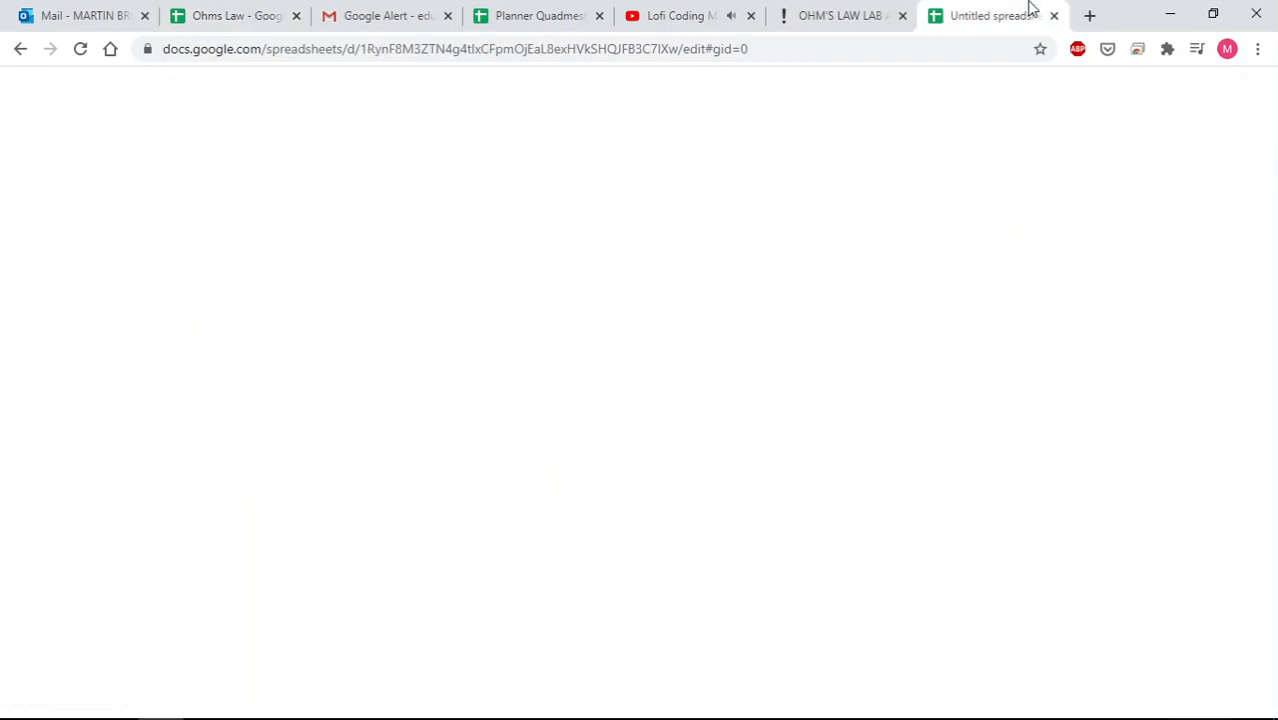
{"action": "key", "text": "Tab"}
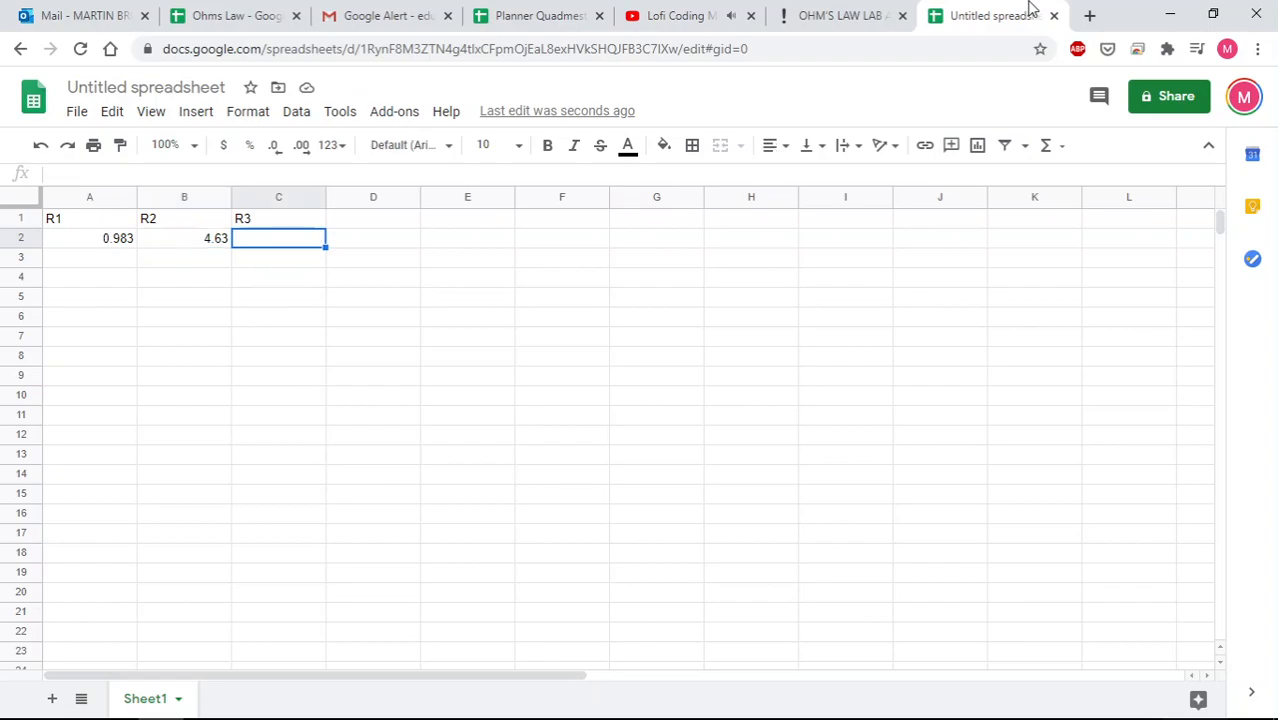
{"action": "key", "text": "ctrl+v"}
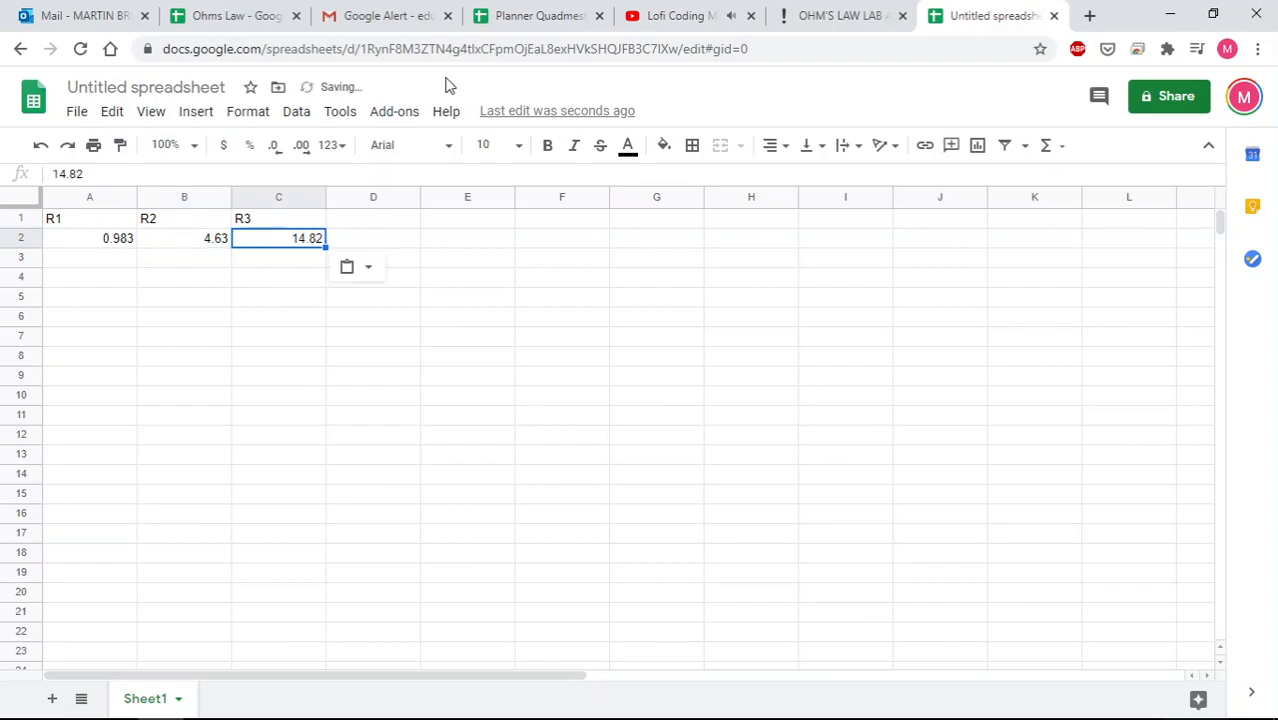
Add the unit to the heading in cell A1 so it reads "R1 (kohms)"
{"action": "left_click", "coordinate": [71, 224]}
{"action": "double_click", "coordinate": [71, 218]}
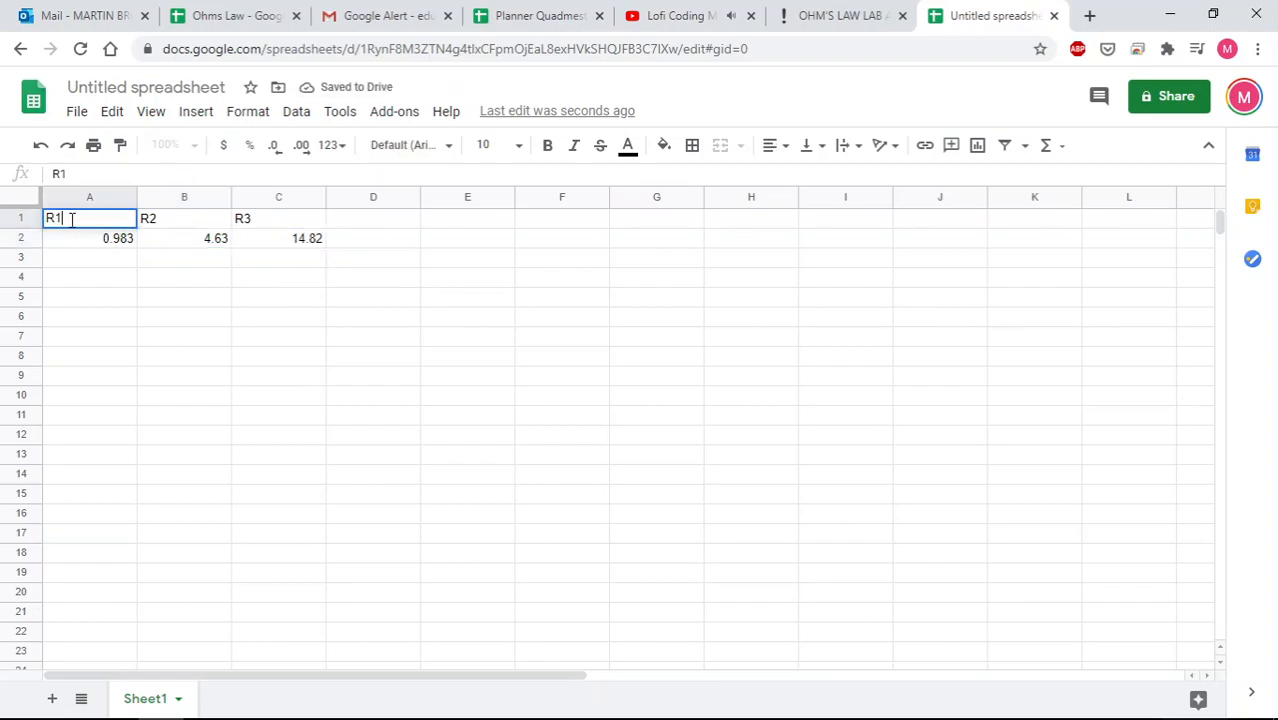
{"action": "type", "text": "(kom"}
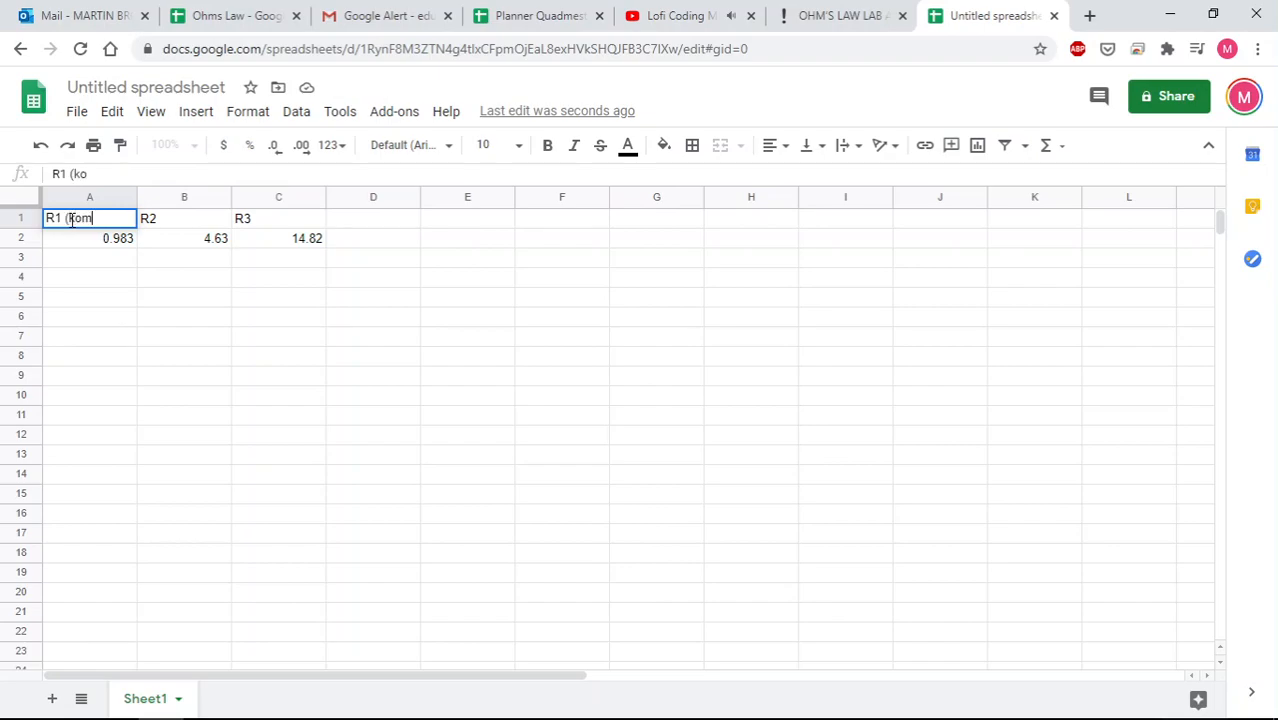
{"action": "key", "text": "BackSpace"}
{"action": "type", "text": "hms)"}
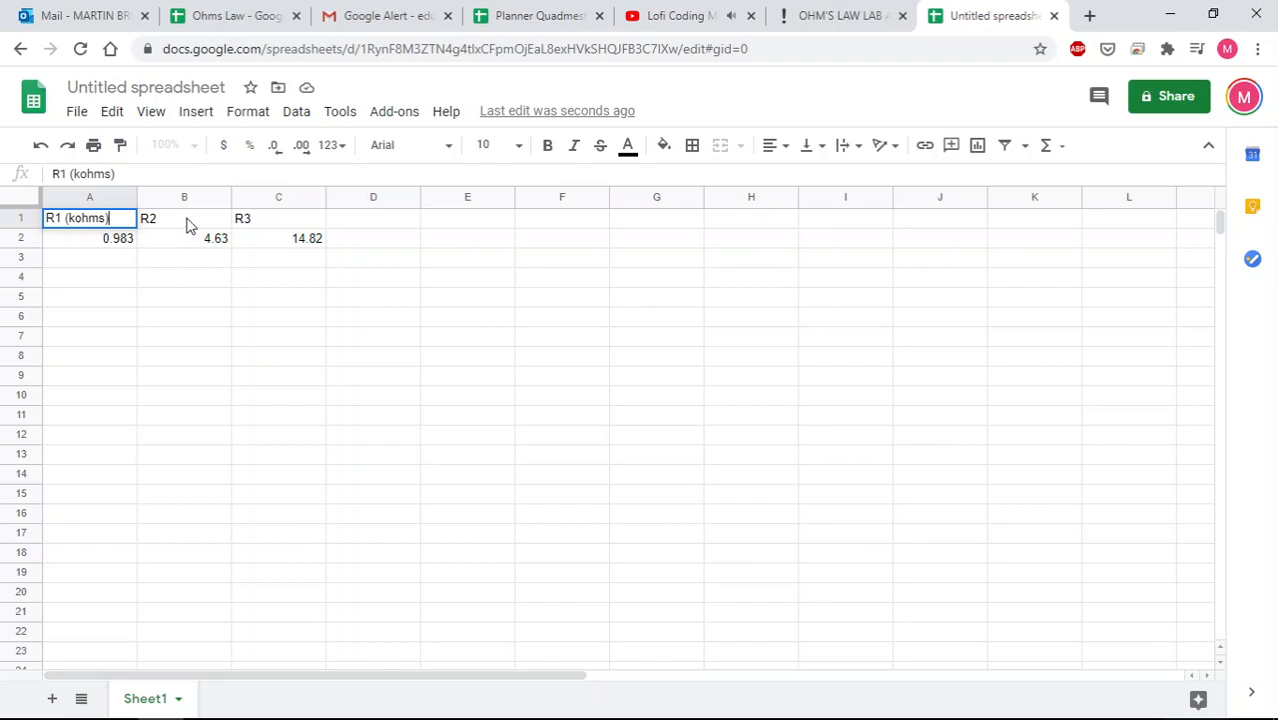
Copy the "(kohms)" unit from the R1 heading and append it to the R2 and R3 headings in B1 and C1
{"action": "key", "text": "shift+Left"}
{"action": "key", "text": "shift+Left"}
{"action": "key", "text": "shift+Left"}
{"action": "key", "text": "shift+Left"}
{"action": "key", "text": "shift+Left"}
{"action": "key", "text": "shift+Left"}
{"action": "key", "text": "shift+Left"}
{"action": "key", "text": "ctrl+c"}
{"action": "double_click", "coordinate": [187, 222]}
{"action": "key", "text": "ctrl+v"}
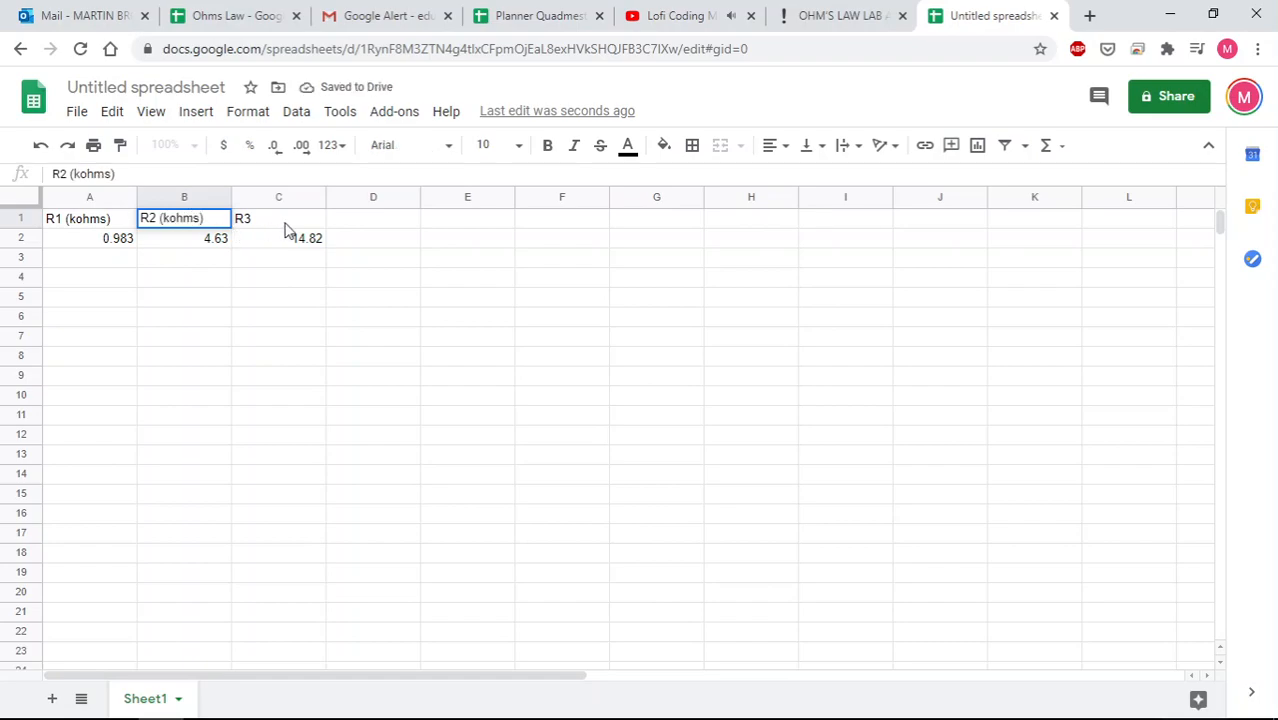
{"action": "double_click", "coordinate": [286, 222]}
{"action": "key", "text": "ctrl+v"}
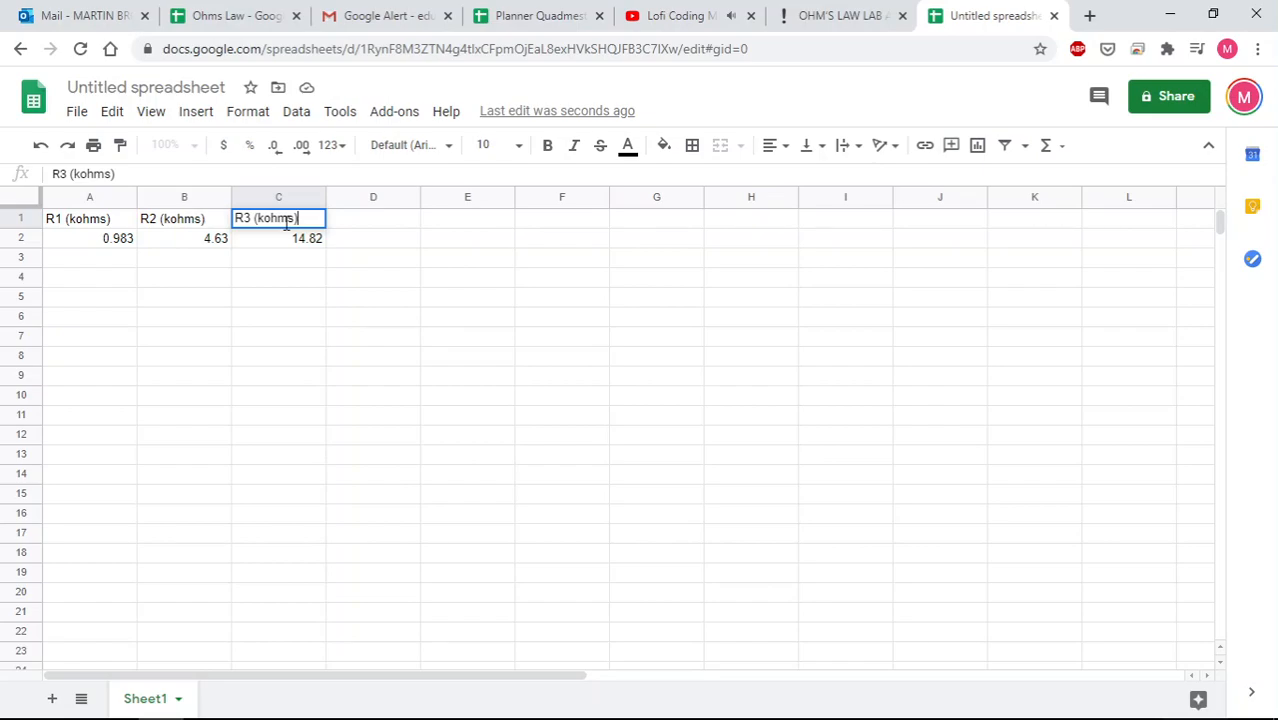
{"action": "key", "text": "alt+Tab"}
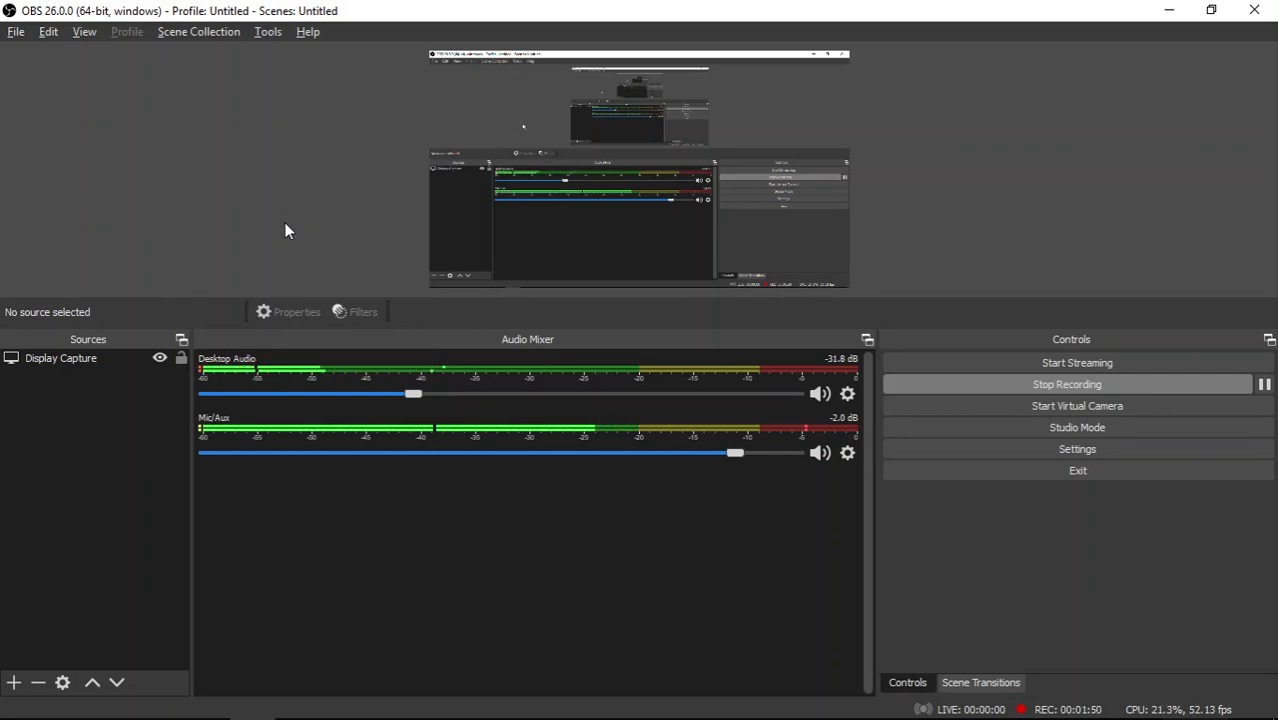
{"action": "key", "text": "alt+Tab"}
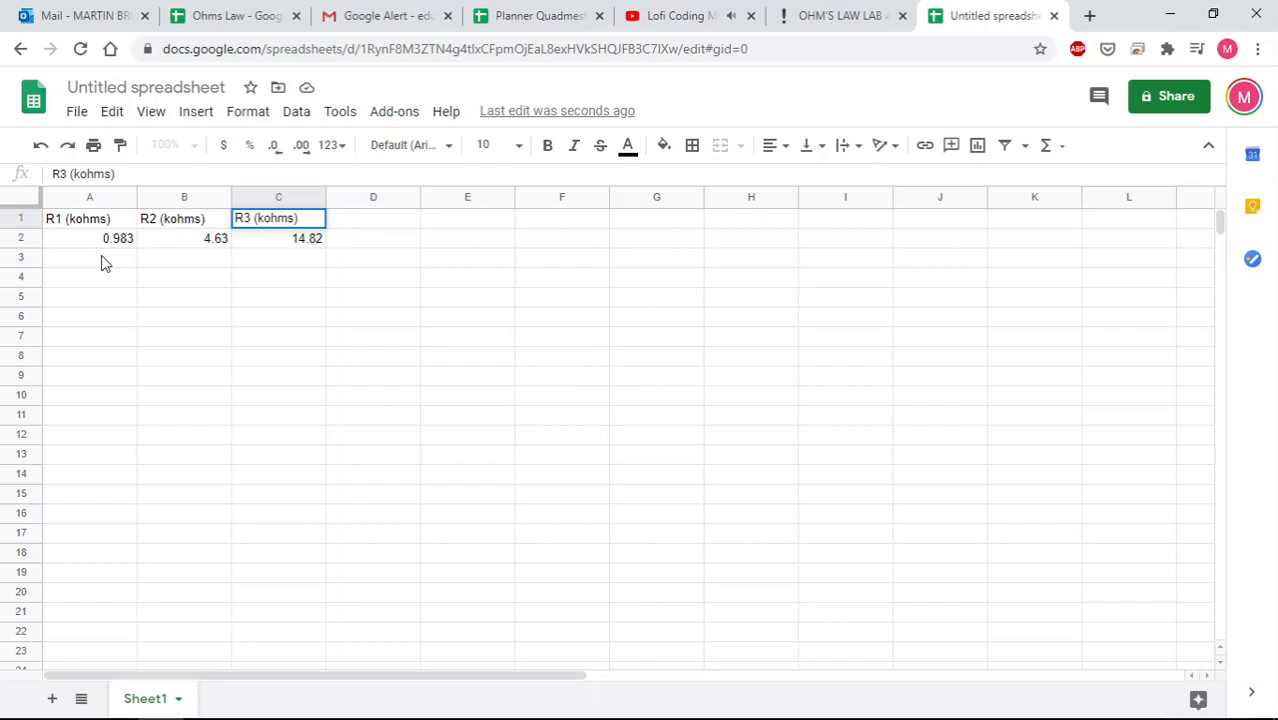
Enter the label "Circuit 1" in cell A4 and move it down to cell A8
{"action": "left_click", "coordinate": [101, 278]}
{"action": "type", "text": "Circtu"}
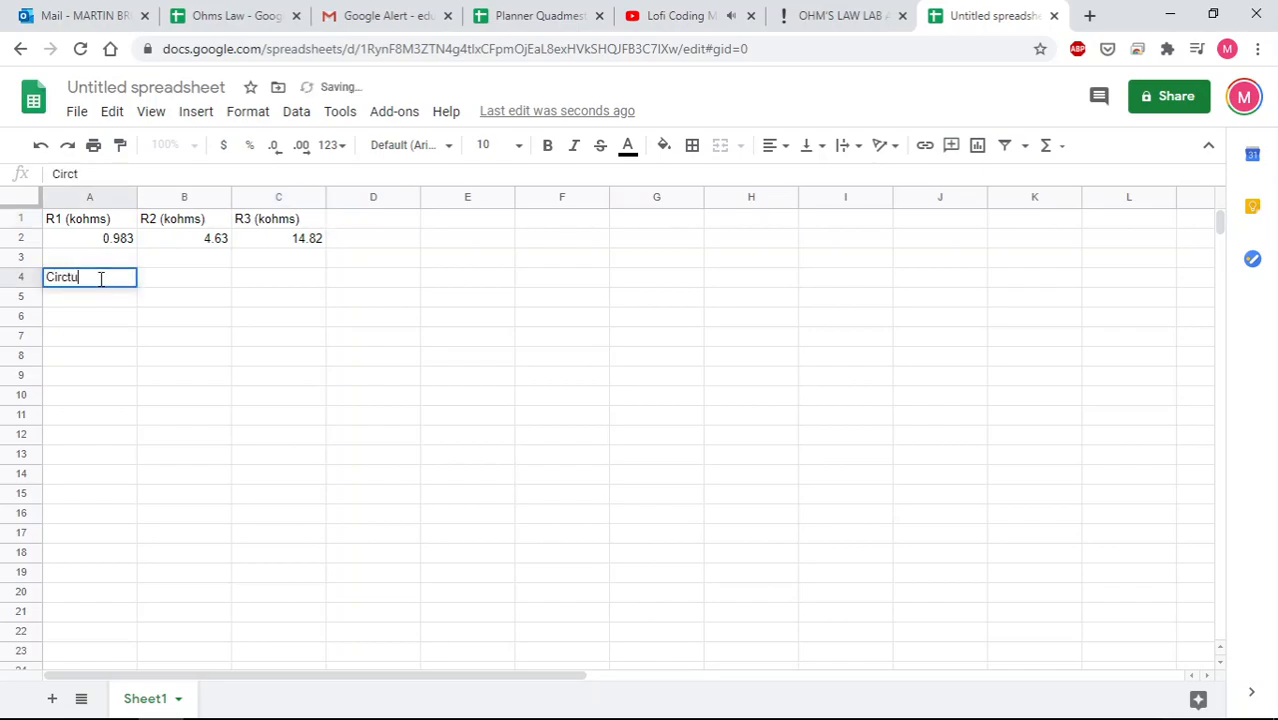
{"action": "key", "text": "BackSpace"}
{"action": "key", "text": "BackSpace"}
{"action": "type", "text": "uit 1"}
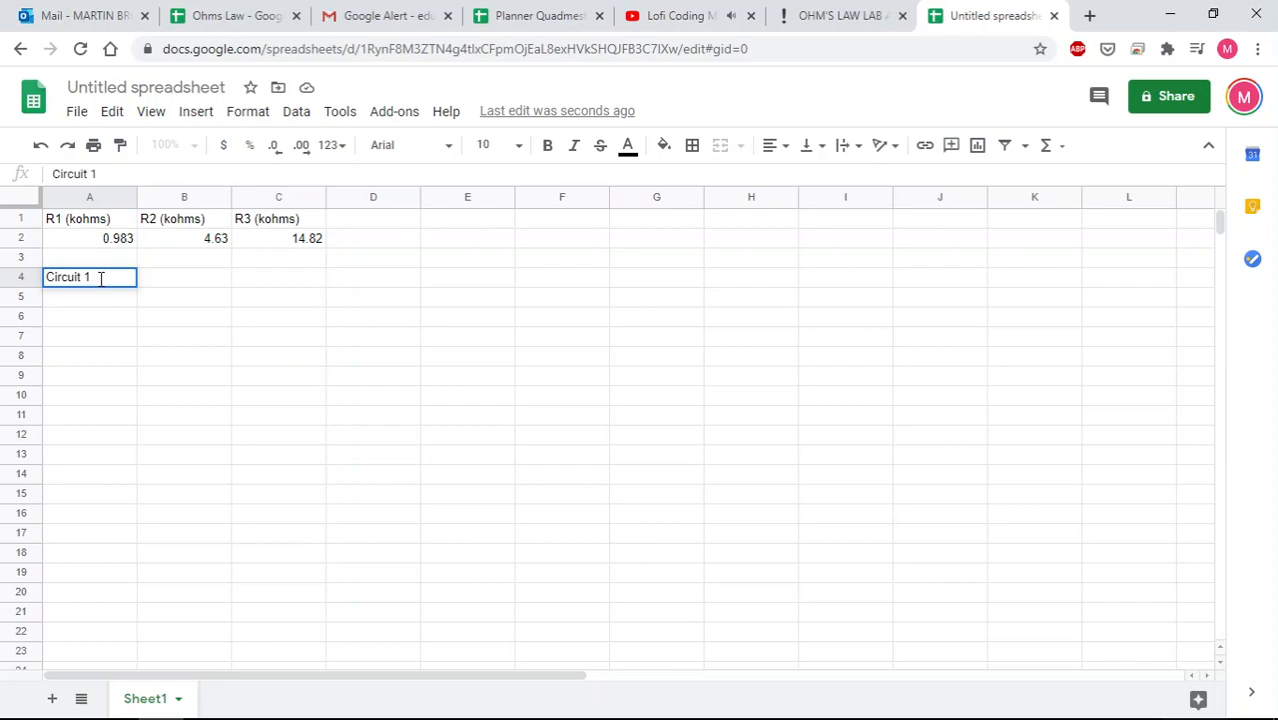
{"action": "key", "text": "Return"}
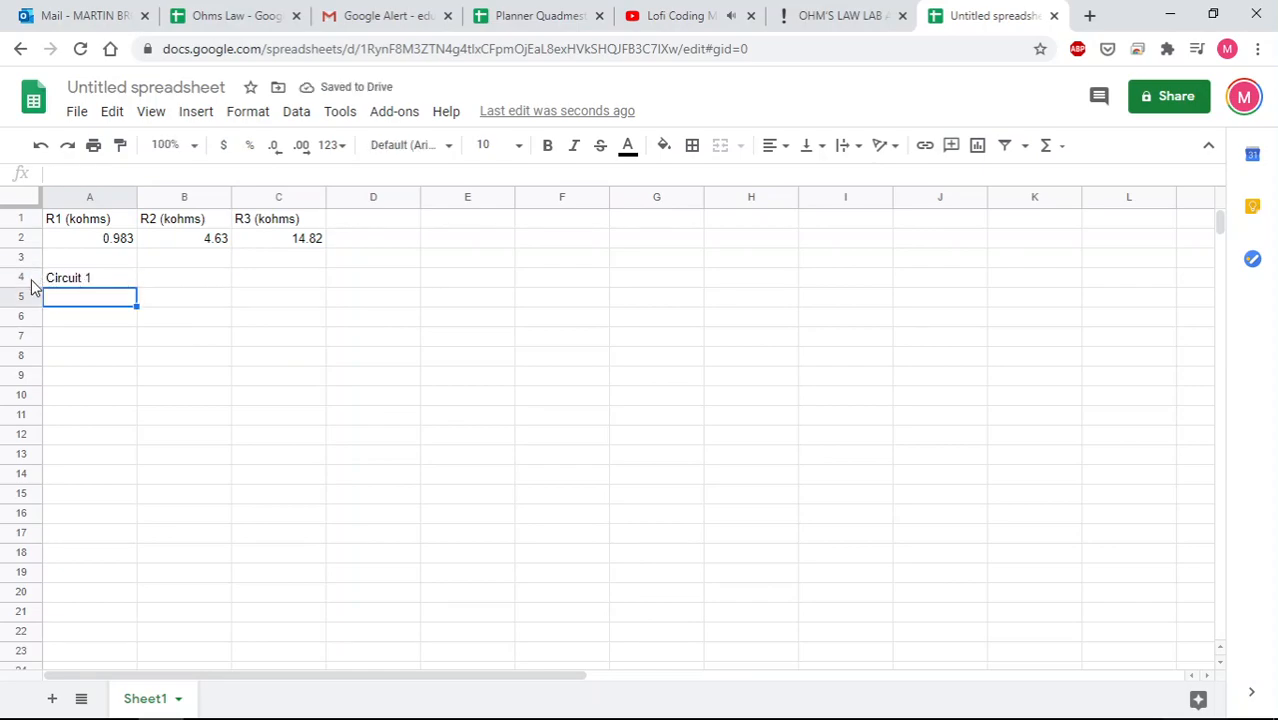
{"action": "left_click", "coordinate": [73, 283]}
{"action": "left_click_drag", "start_coordinate": [94, 291], "coordinate": [90, 362]}
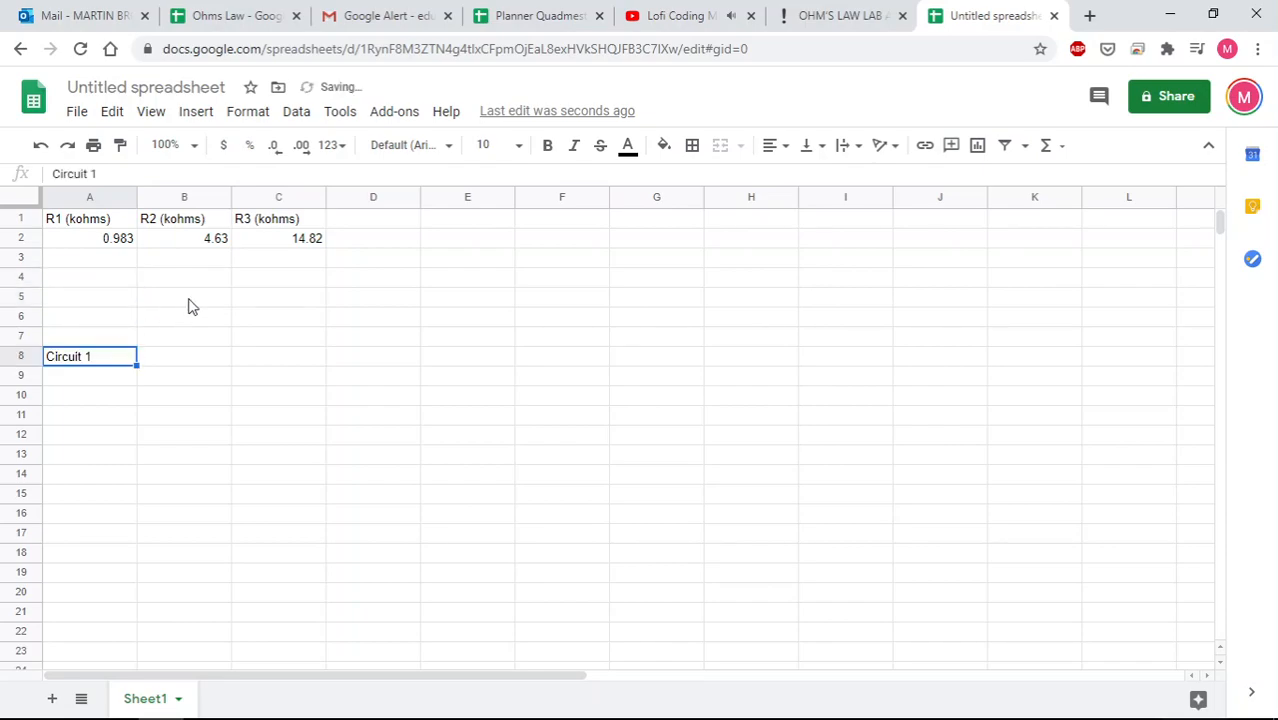
Enter the column headings I in cell B5 and V in cell C5
{"action": "left_click", "coordinate": [195, 308]}
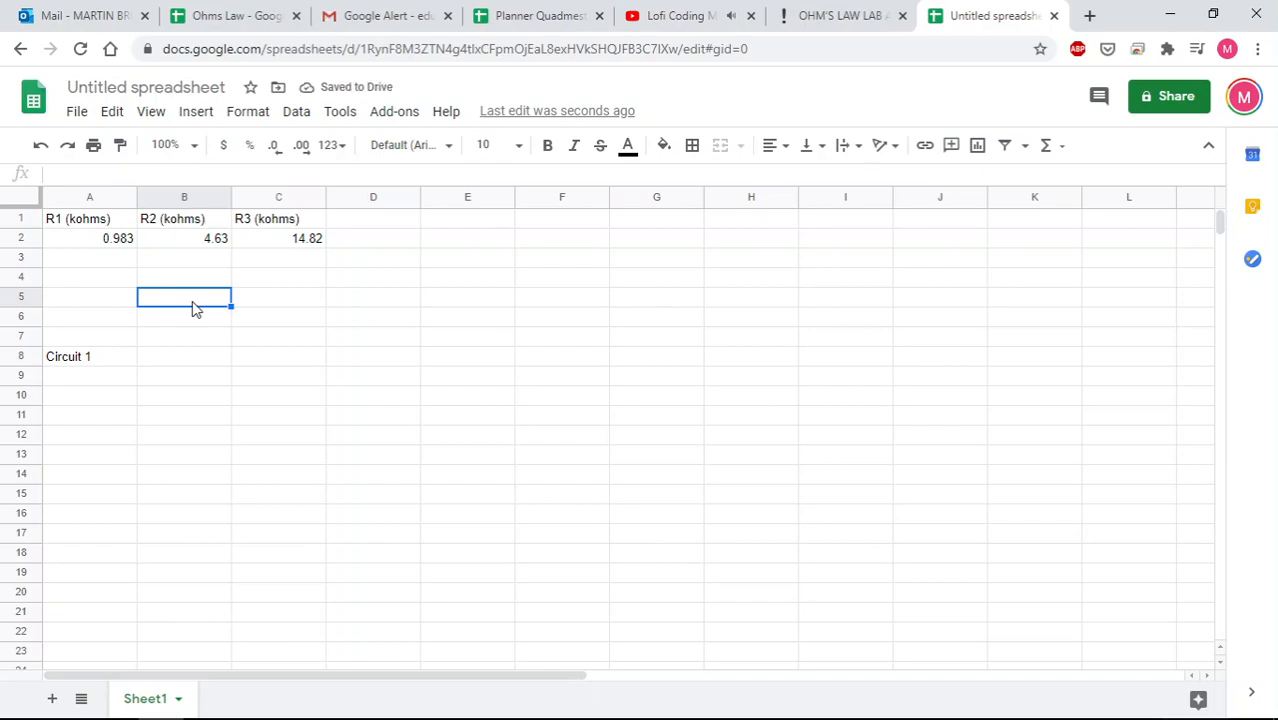
{"action": "type", "text": "I"}
{"action": "left_click", "coordinate": [278, 300]}
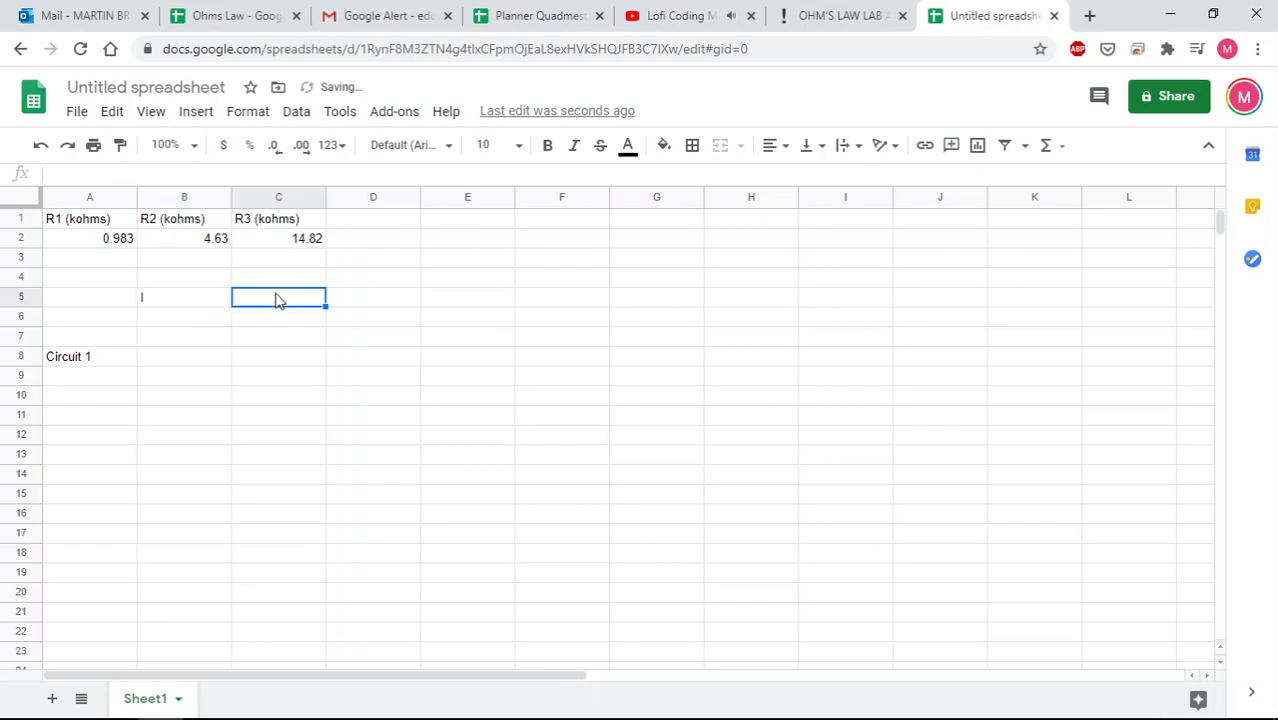
{"action": "type", "text": "V"}
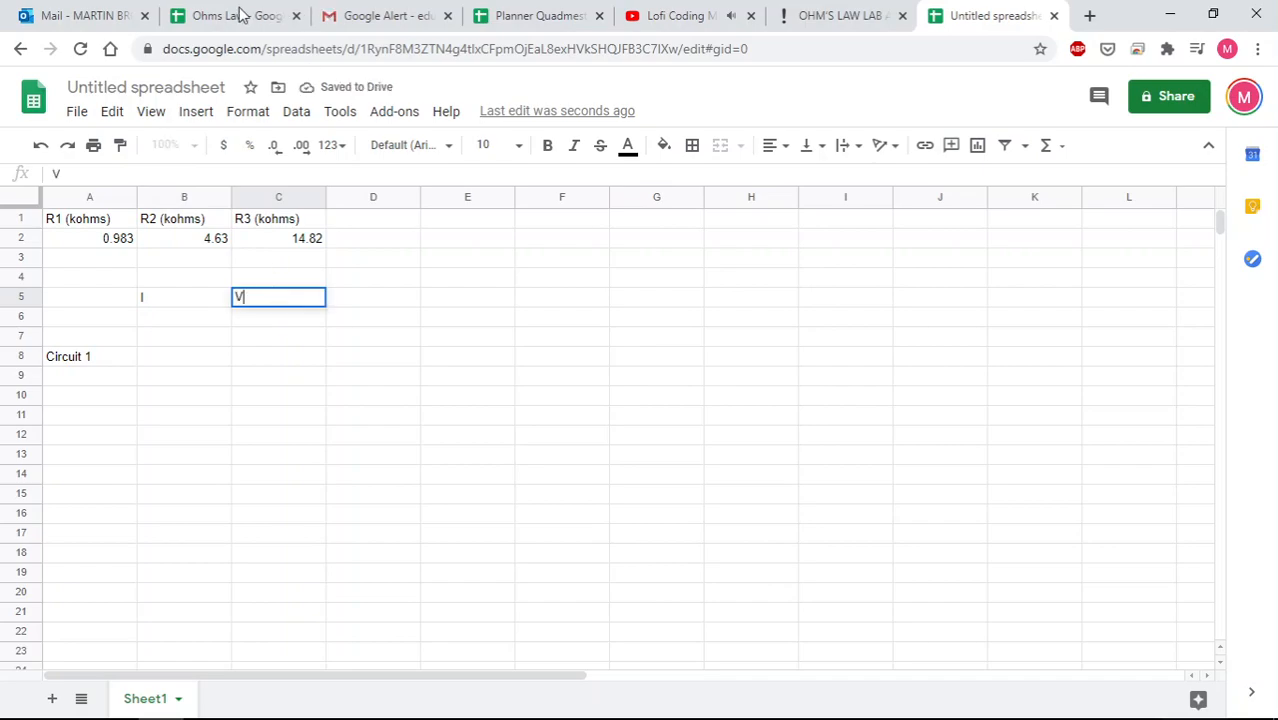
Check the units in the Ohms Law spreadsheet and extend the headings to "V (V)" in C5 and "I (mA)" in B5
{"action": "left_click", "coordinate": [234, 15]}
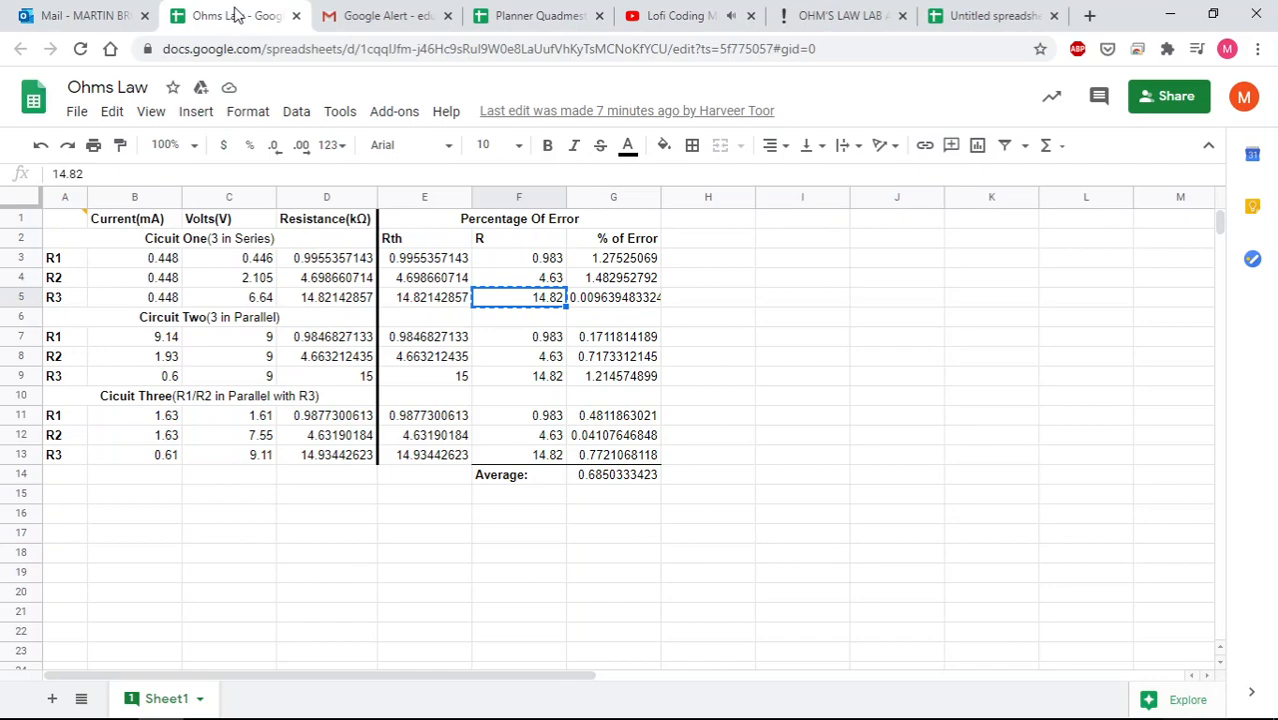
{"action": "left_click", "coordinate": [967, 8]}
{"action": "type", "text": "(V"}
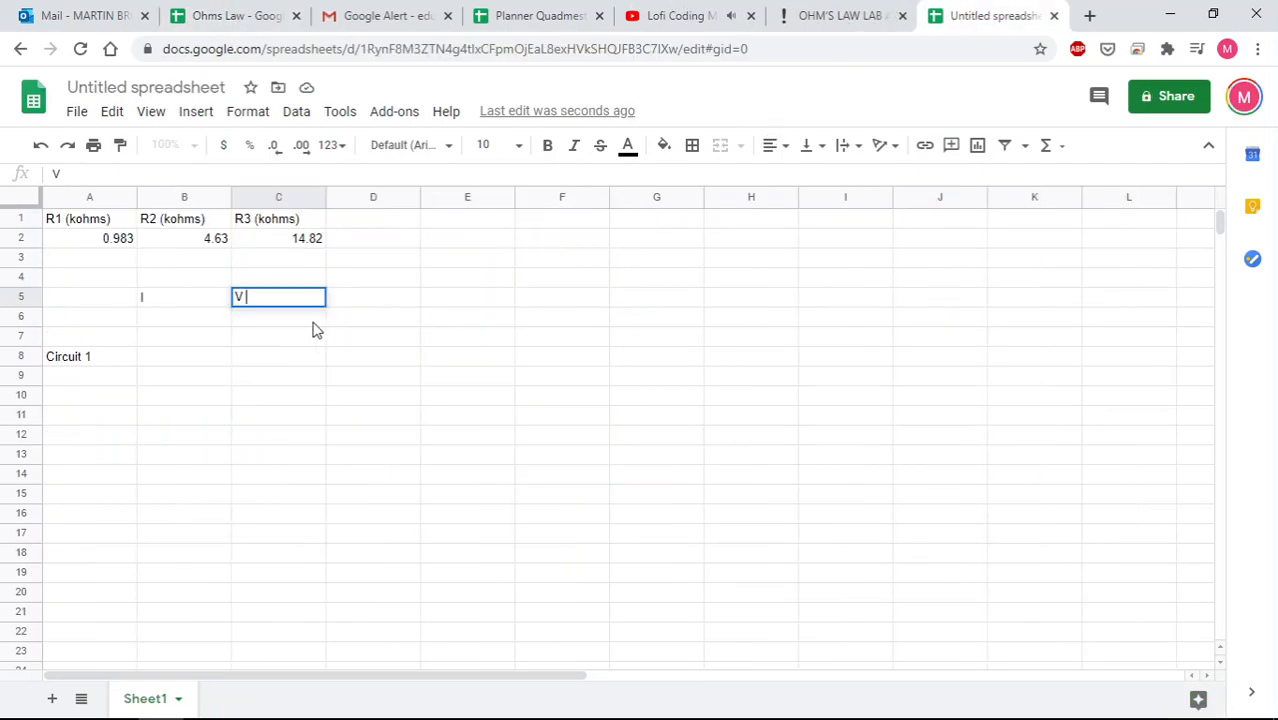
{"action": "type", "text": ")"}
{"action": "double_click", "coordinate": [169, 298]}
{"action": "type", "text": "(mA)"}
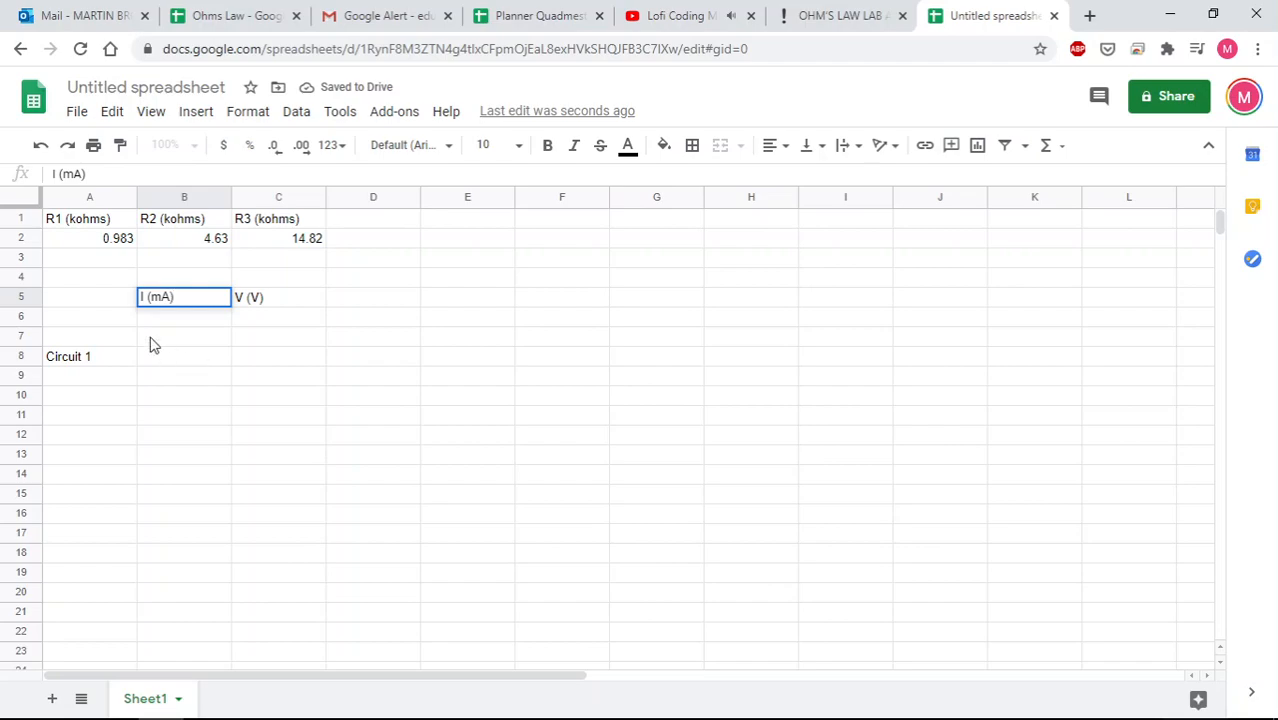
Delete the empty row 7 directly above the "Circuit 1" label
{"action": "left_click", "coordinate": [20, 338]}
{"action": "right_click", "coordinate": [20, 338]}
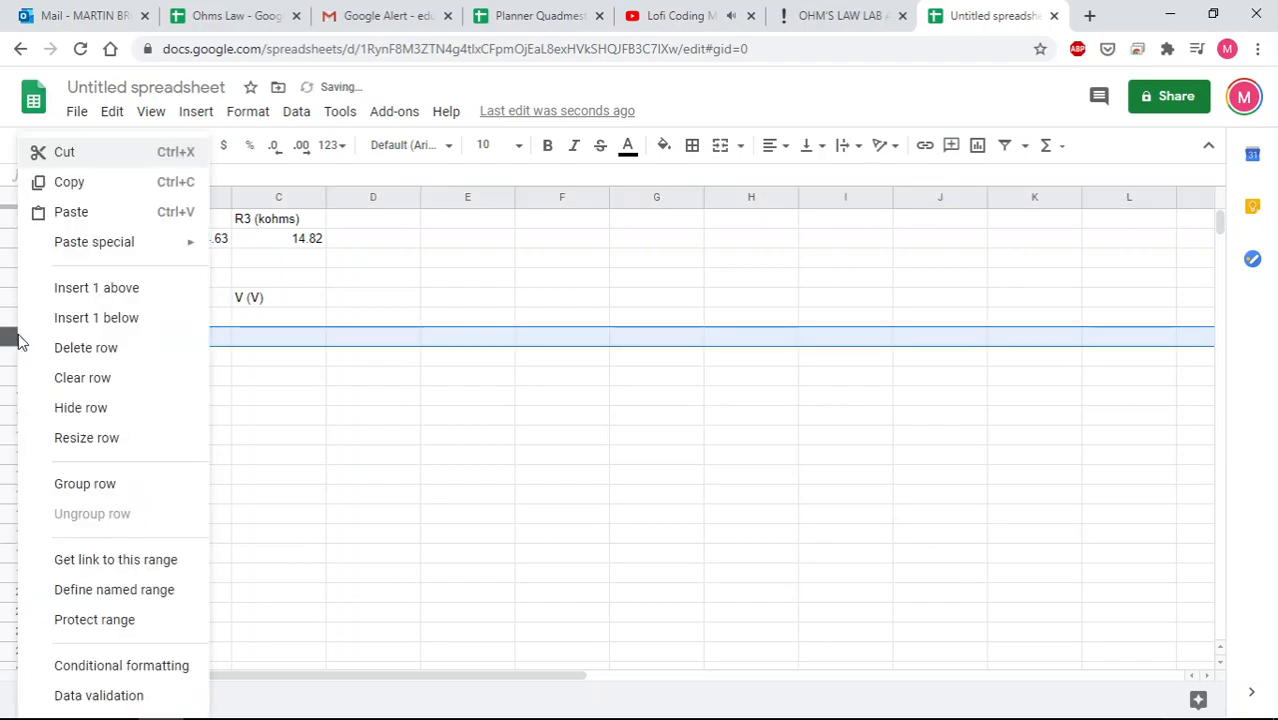
{"action": "left_click", "coordinate": [109, 348]}
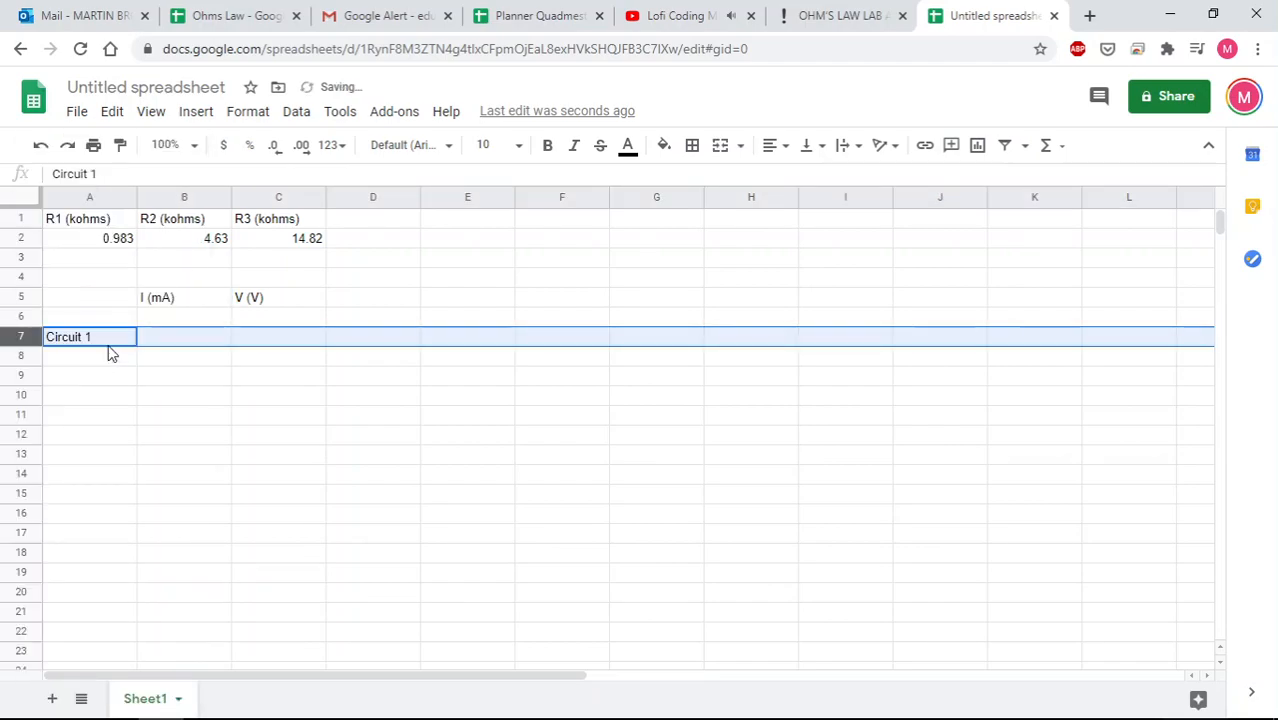
{"action": "left_click", "coordinate": [191, 338]}
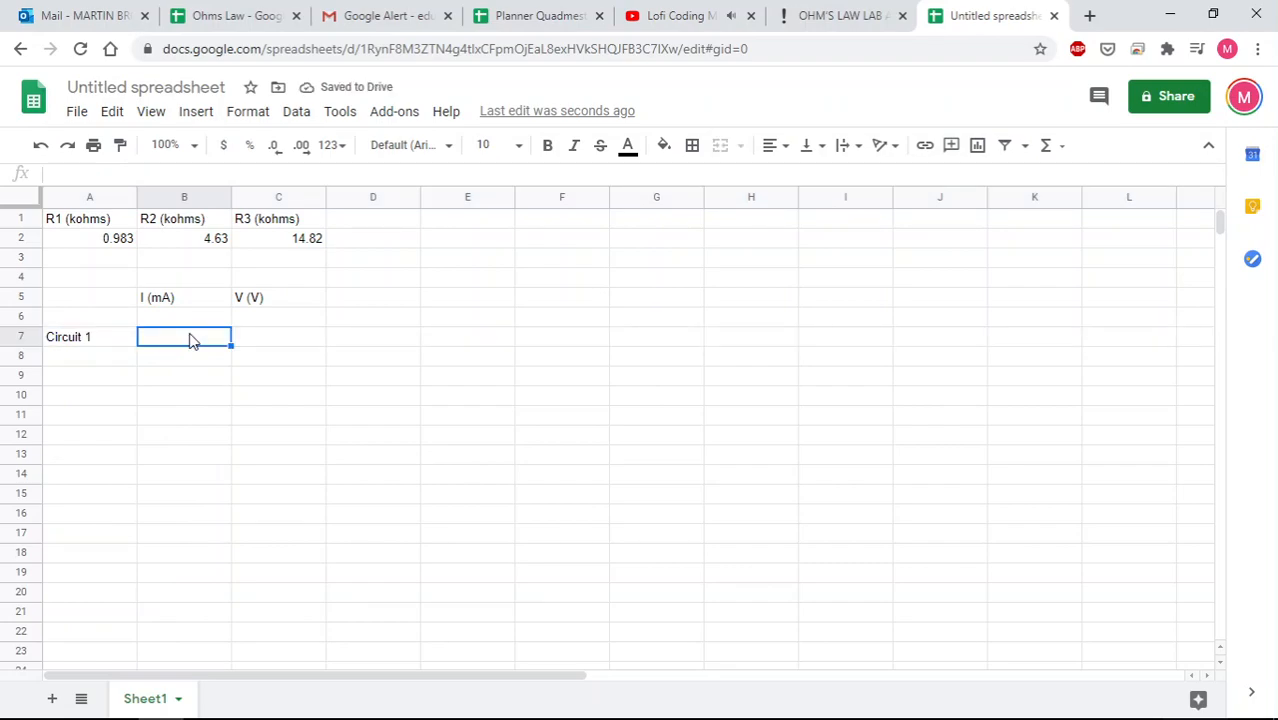
Enter the row labels R1, R2 and R3 in cells A8 to A10 under "Circuit 1"
{"action": "left_click", "coordinate": [126, 361]}
{"action": "type", "text": "R1"}
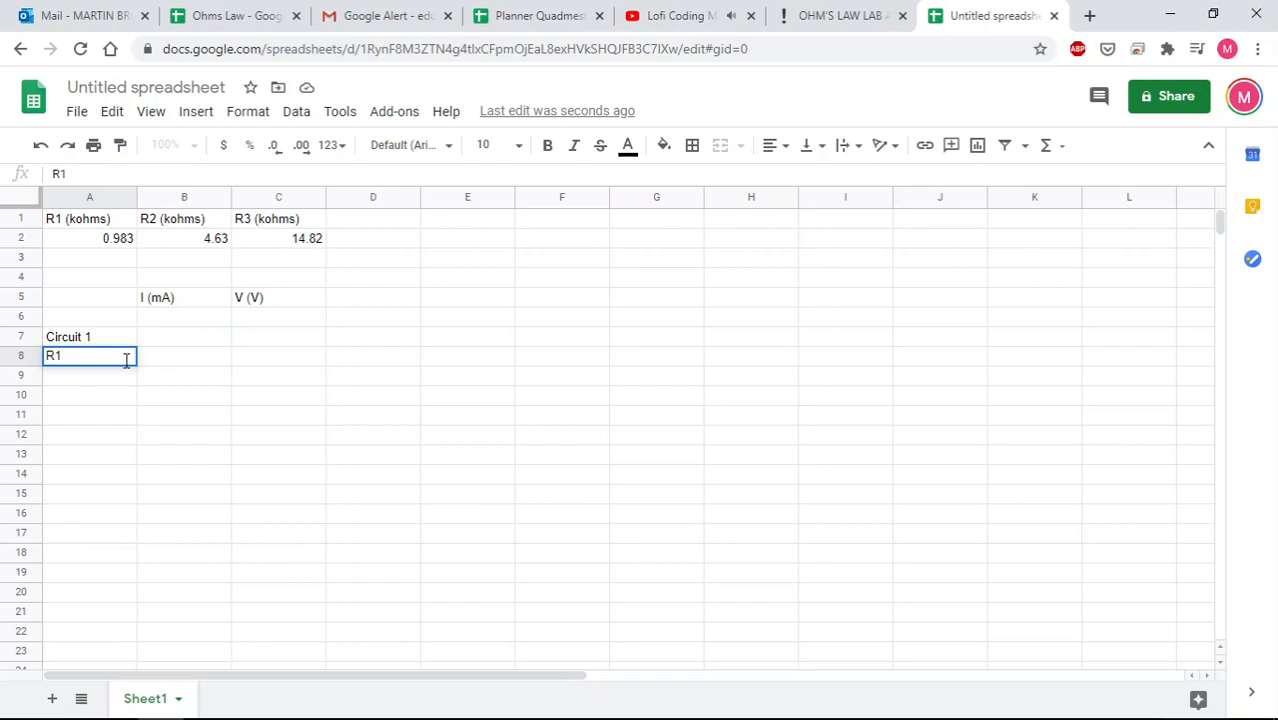
{"action": "key", "text": "Return"}
{"action": "type", "text": "R2"}
{"action": "key", "text": "Return"}
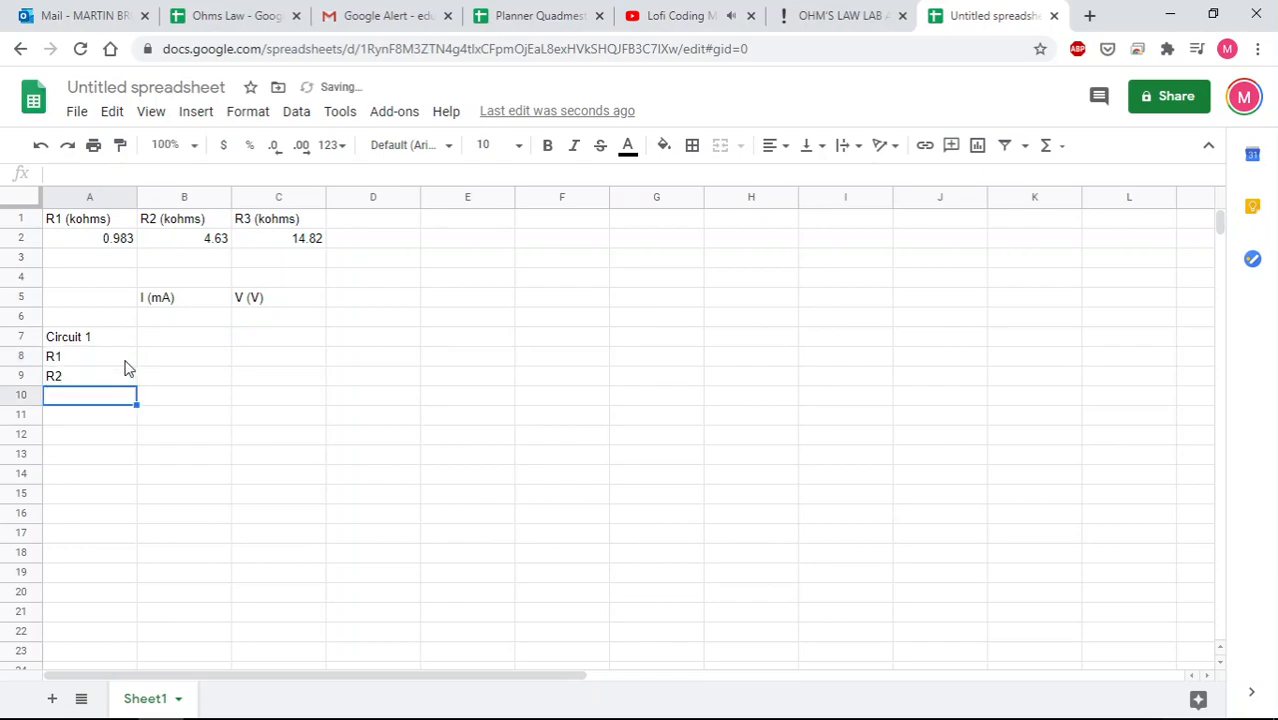
{"action": "type", "text": "R3"}
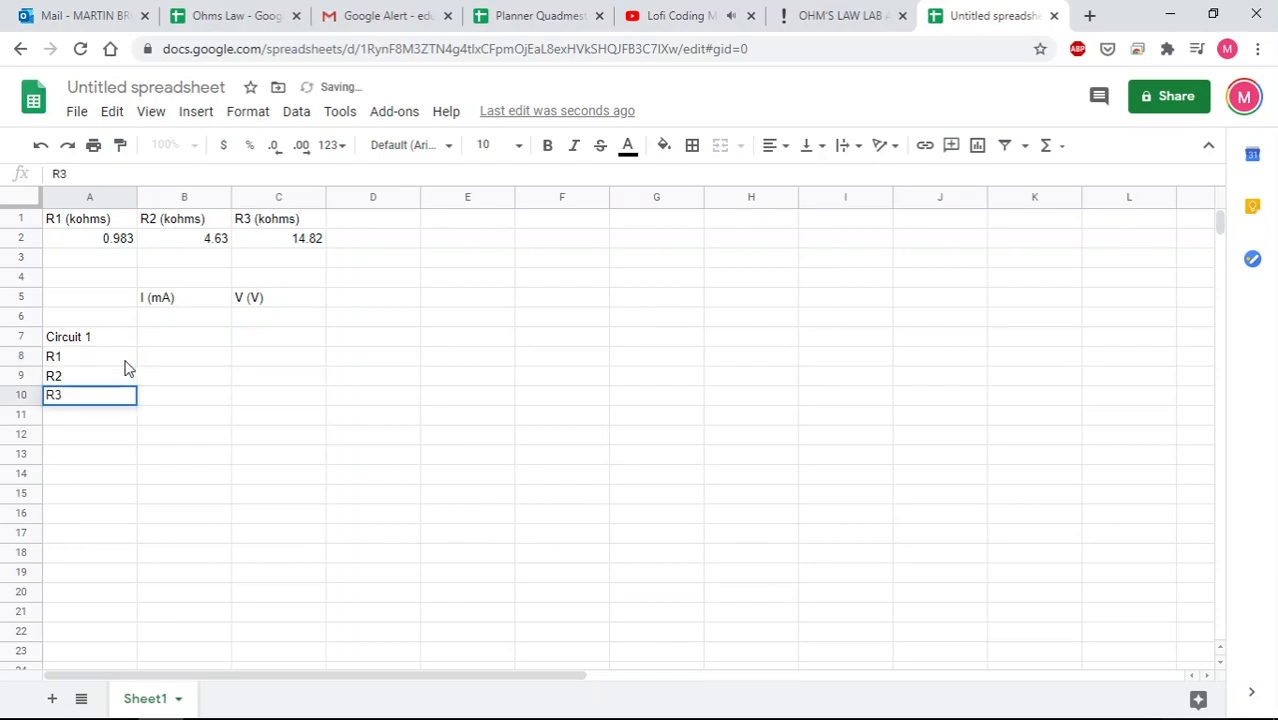
Copy the Circuit One R1 current 0.448 from the Ohms Law spreadsheet into B8 and fill it down to B10
{"action": "left_click", "coordinate": [213, 358]}
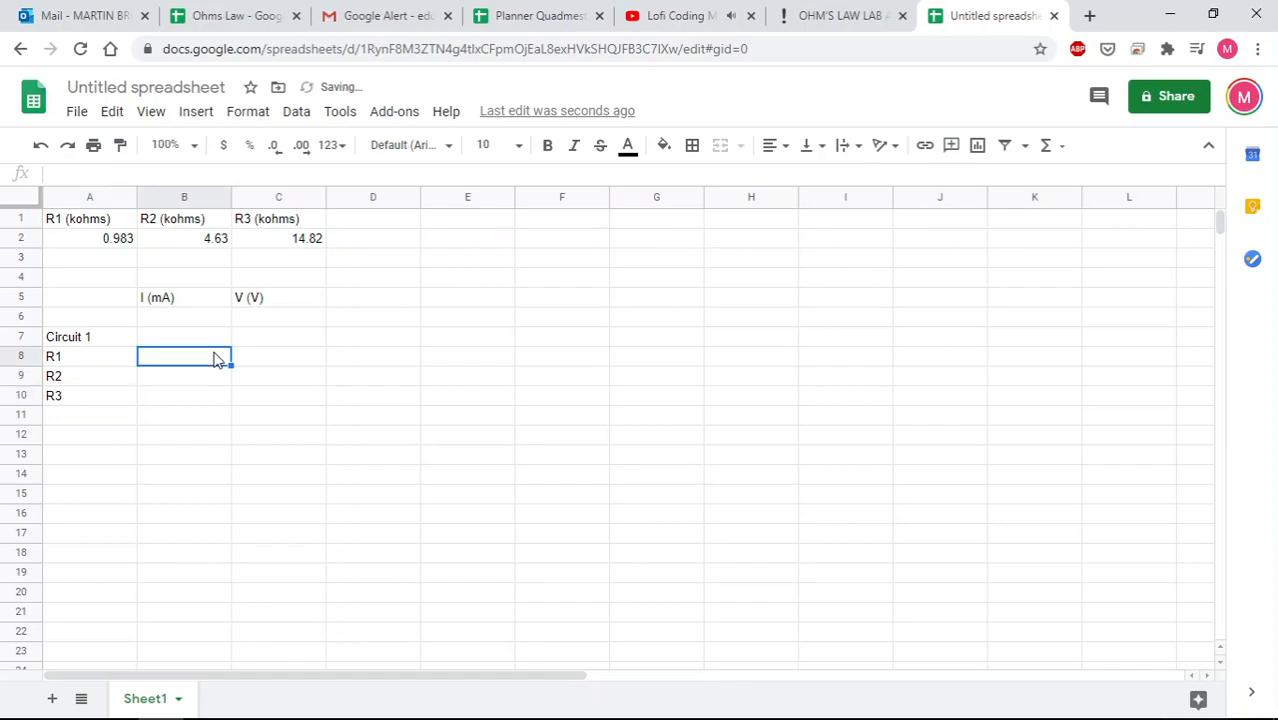
{"action": "left_click", "coordinate": [224, 8]}
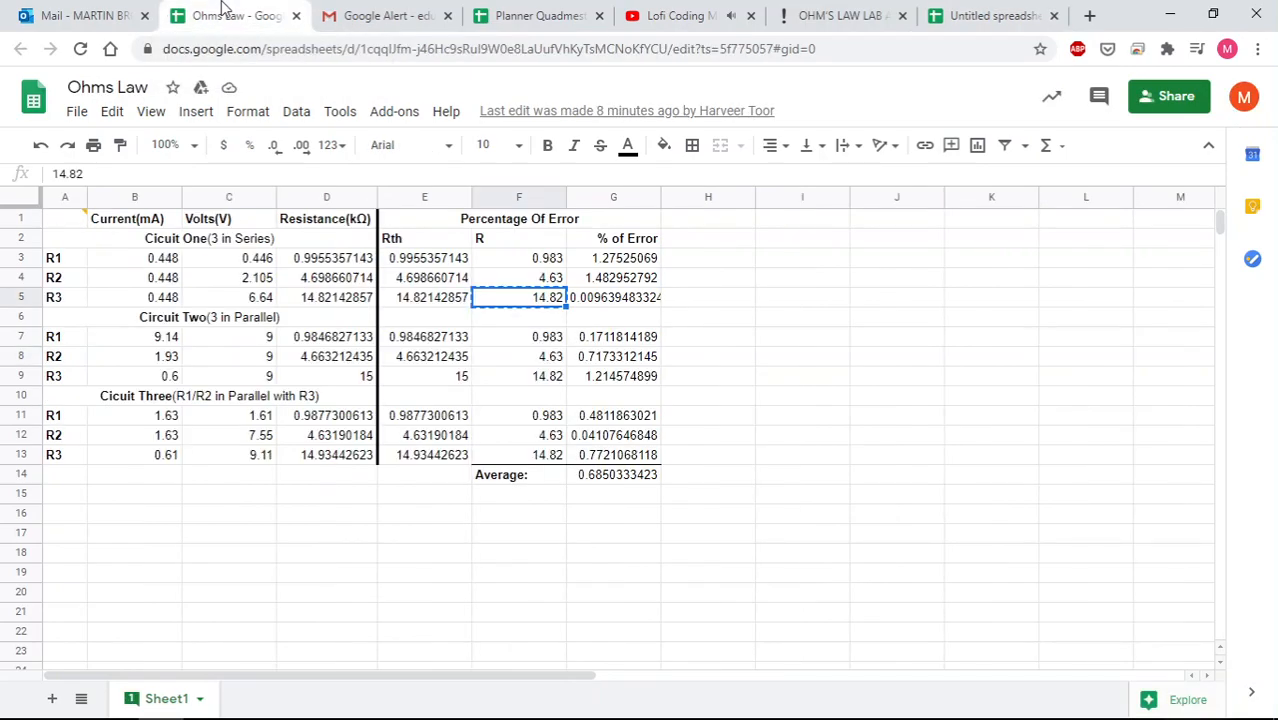
{"action": "key", "text": "ctrl+c"}
{"action": "left_click", "coordinate": [160, 264]}
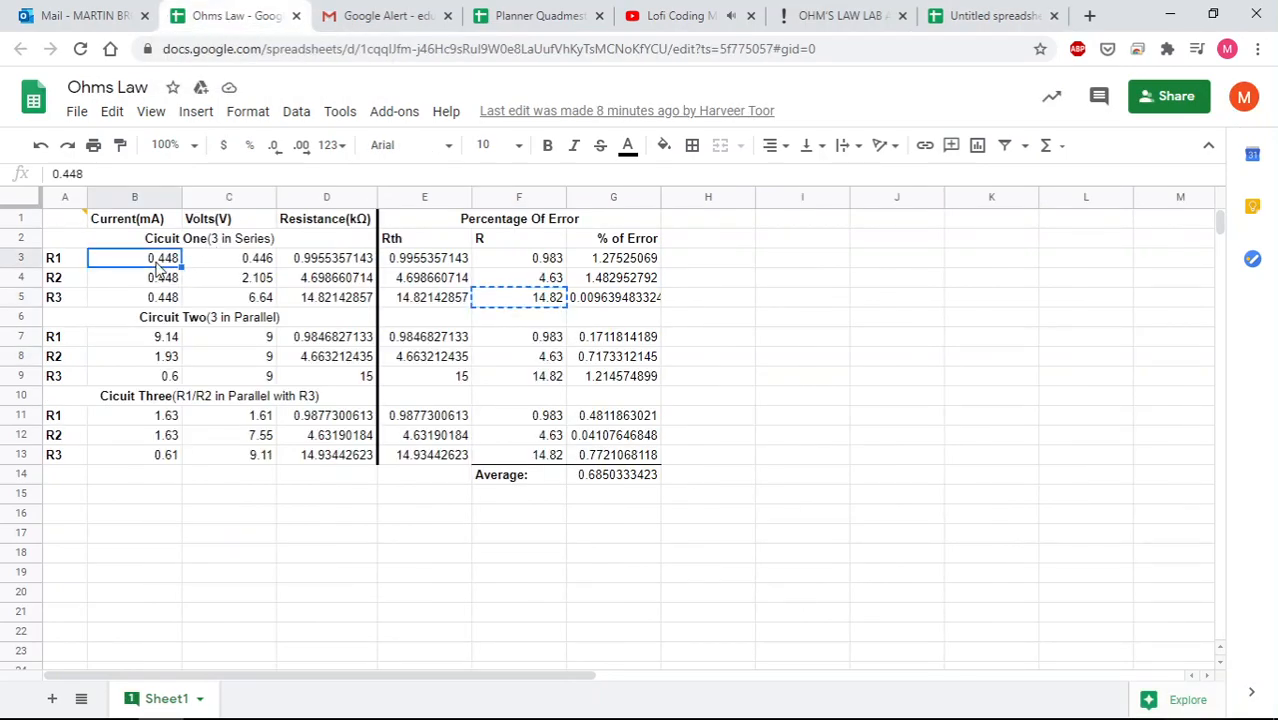
{"action": "key", "text": "ctrl+c"}
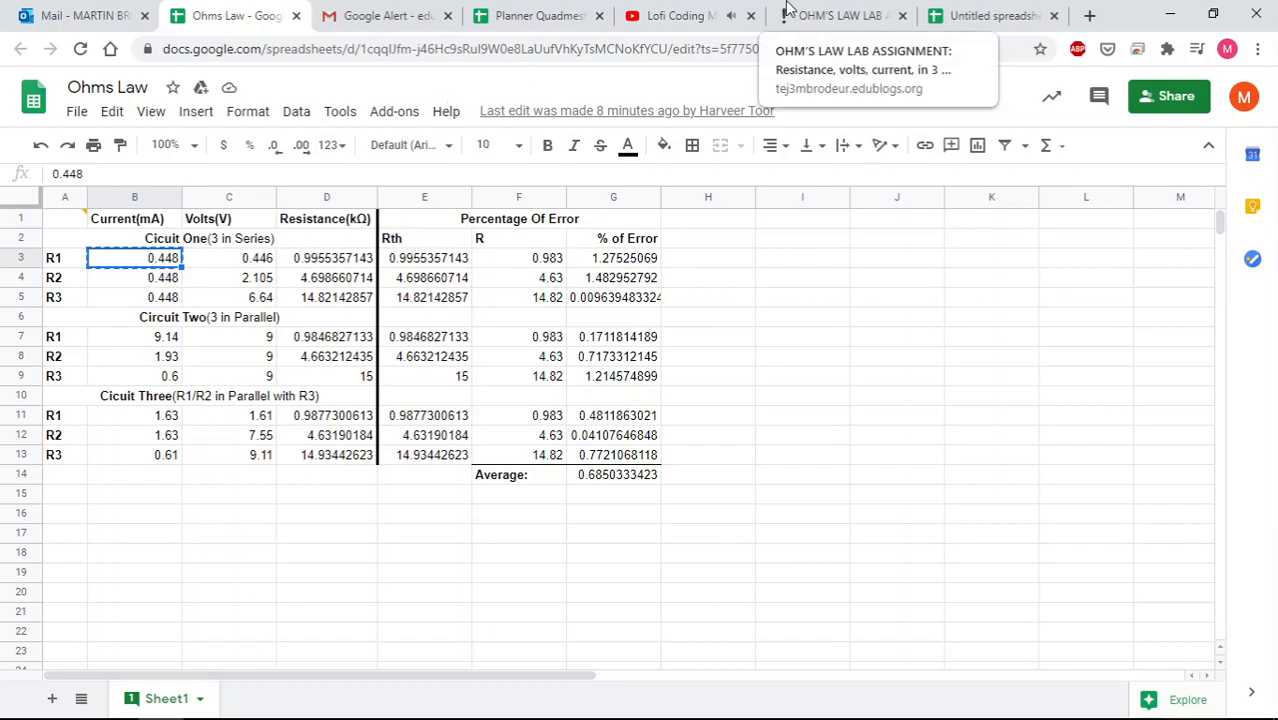
{"action": "left_click", "coordinate": [985, 20]}
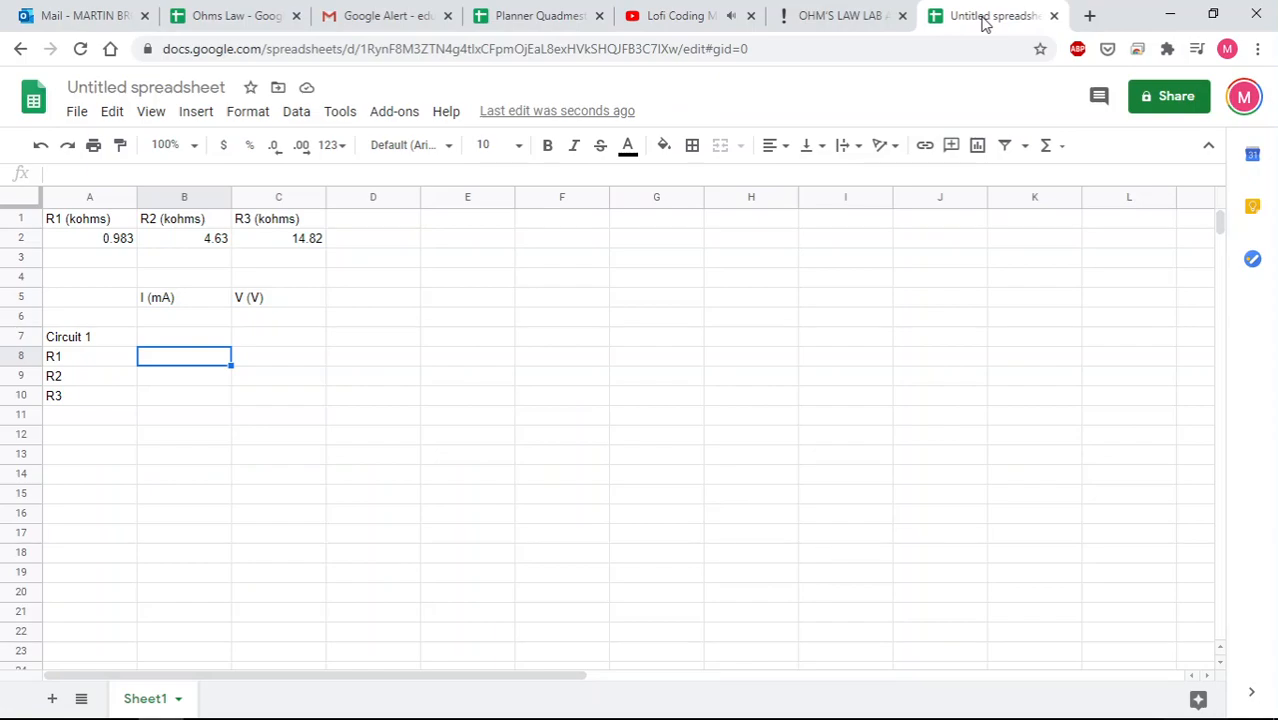
{"action": "key", "text": "ctrl+v"}
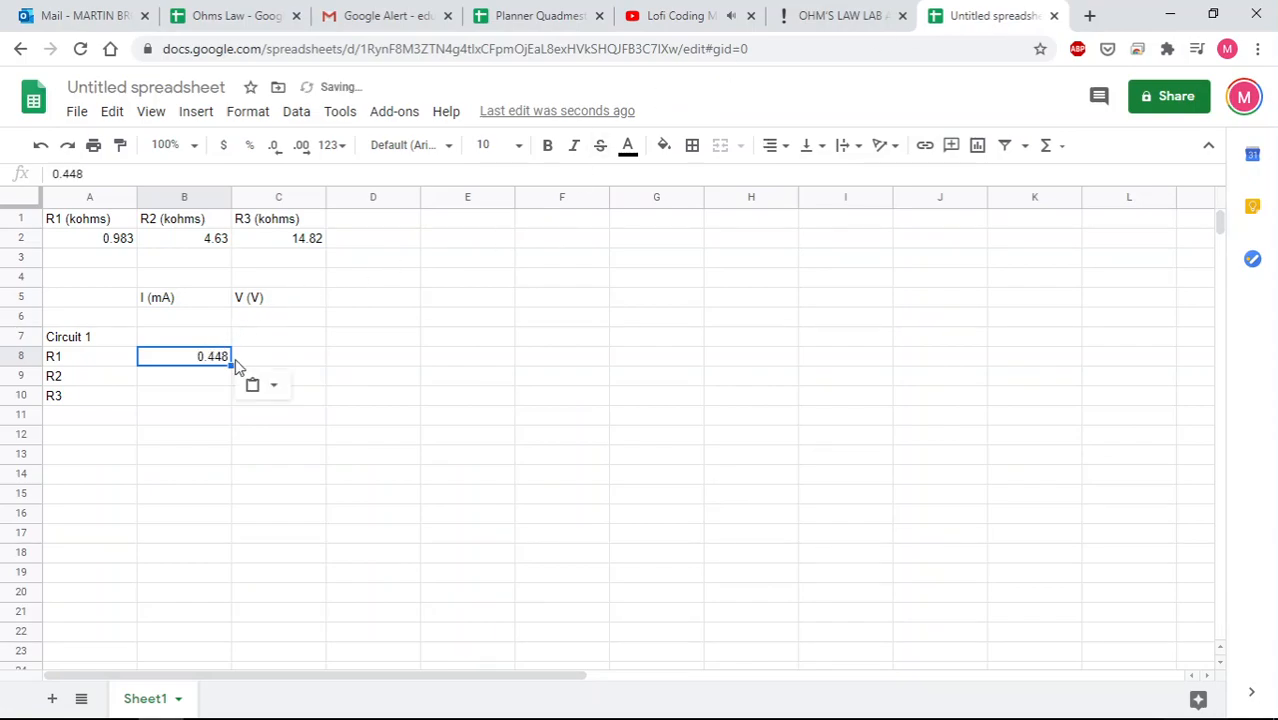
{"action": "left_click_drag", "start_coordinate": [231, 366], "coordinate": [231, 406]}
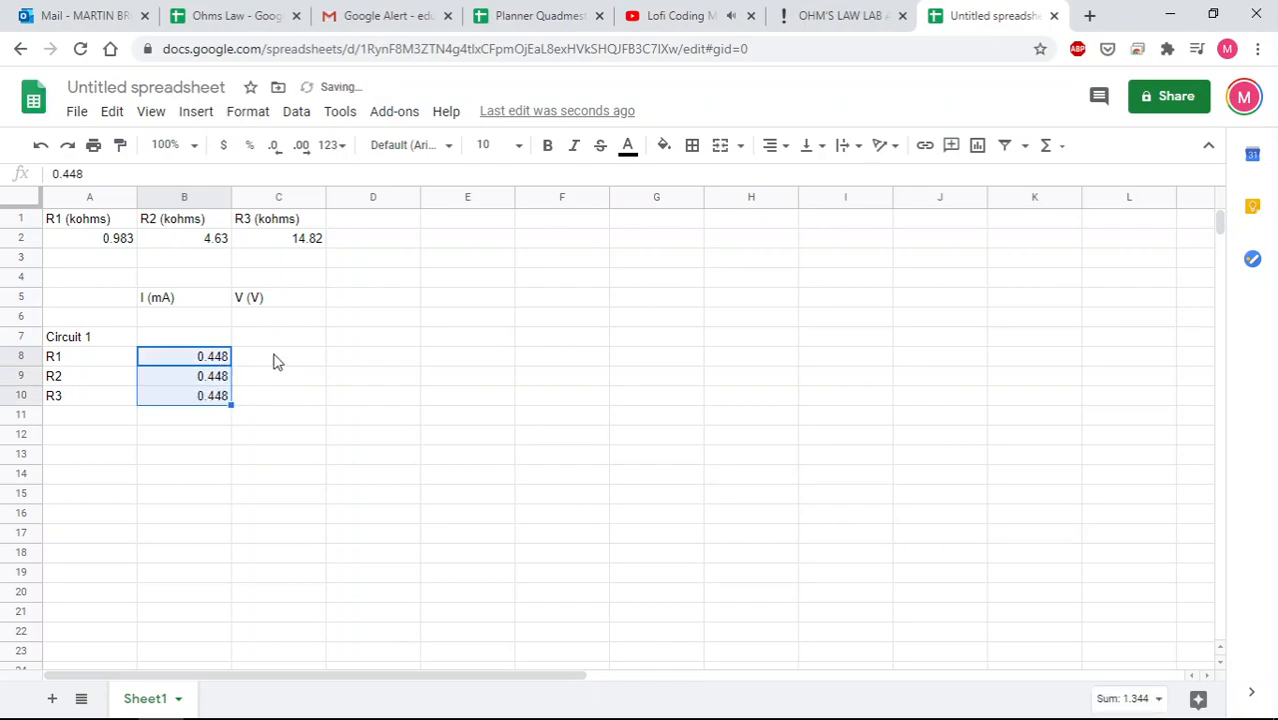
Copy the Circuit One voltages 0.446, 2.105 and 6.64 from the Ohms Law spreadsheet into C8:C10 of the untitled spreadsheet
{"action": "left_click", "coordinate": [274, 358]}
{"action": "left_click", "coordinate": [201, 7]}
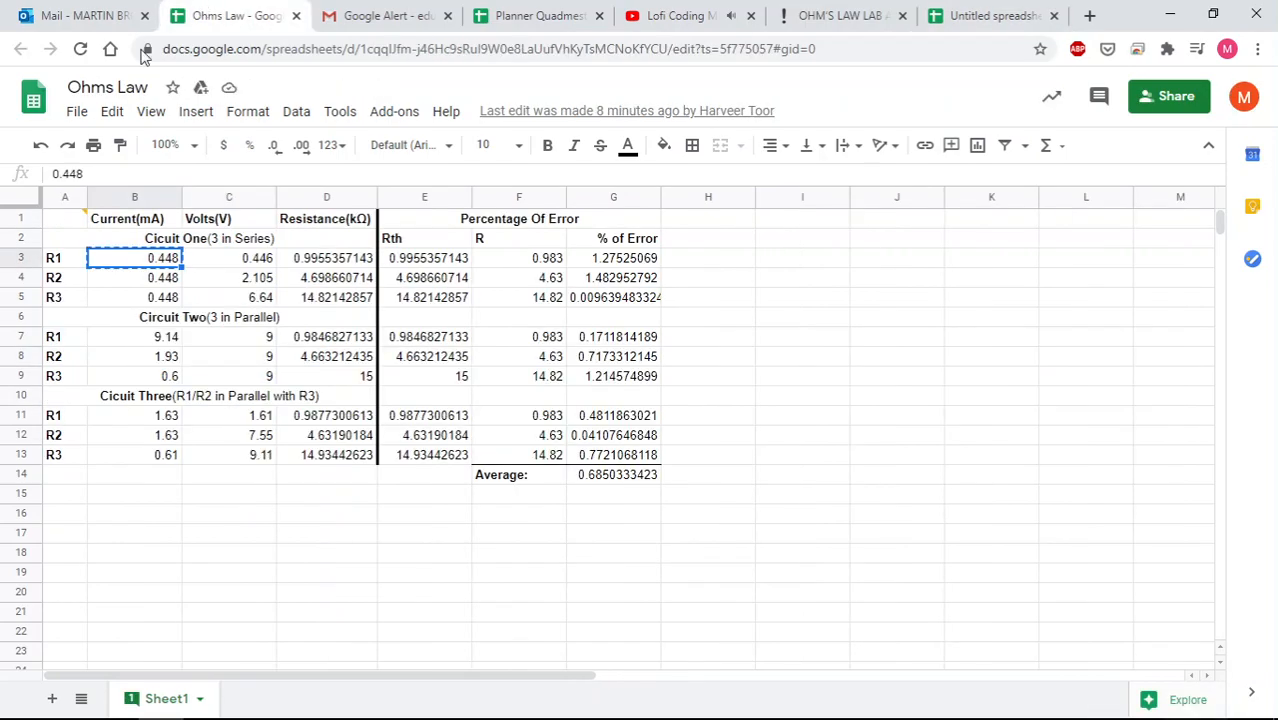
{"action": "left_click", "coordinate": [254, 261]}
{"action": "key", "text": "ctrl+c"}
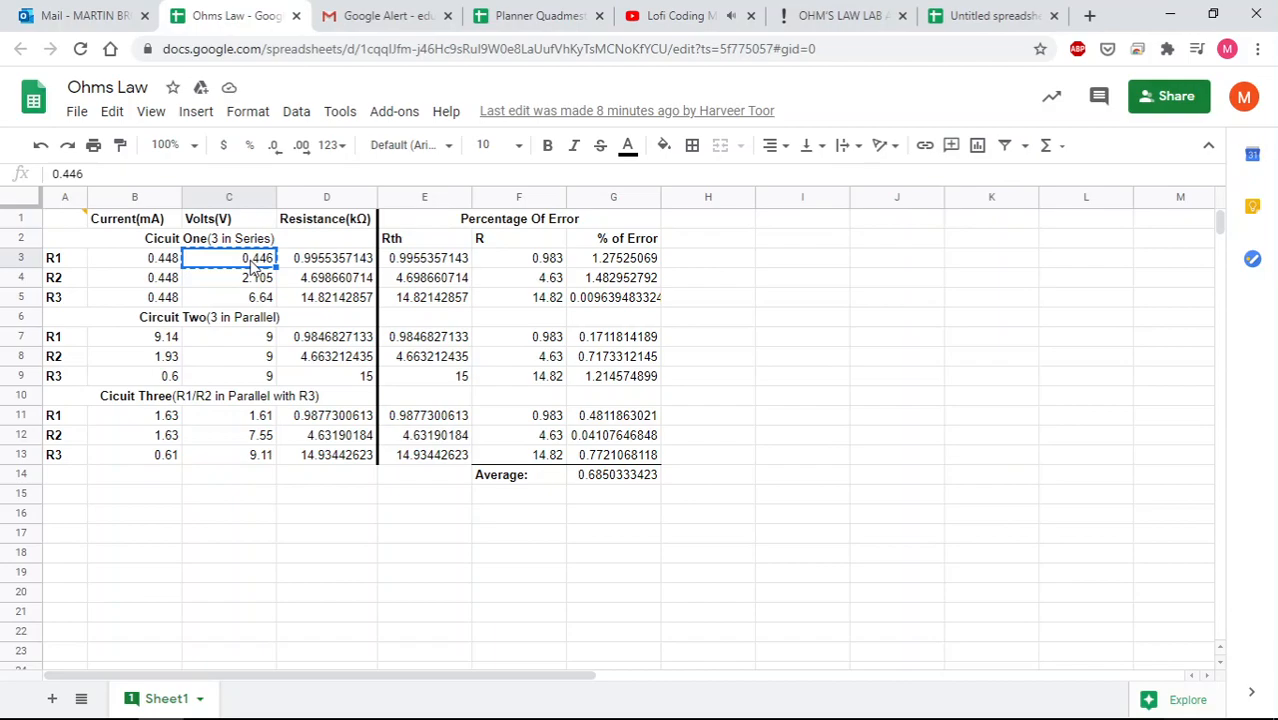
{"action": "key", "text": "shift+Down"}
{"action": "key", "text": "shift+Down"}
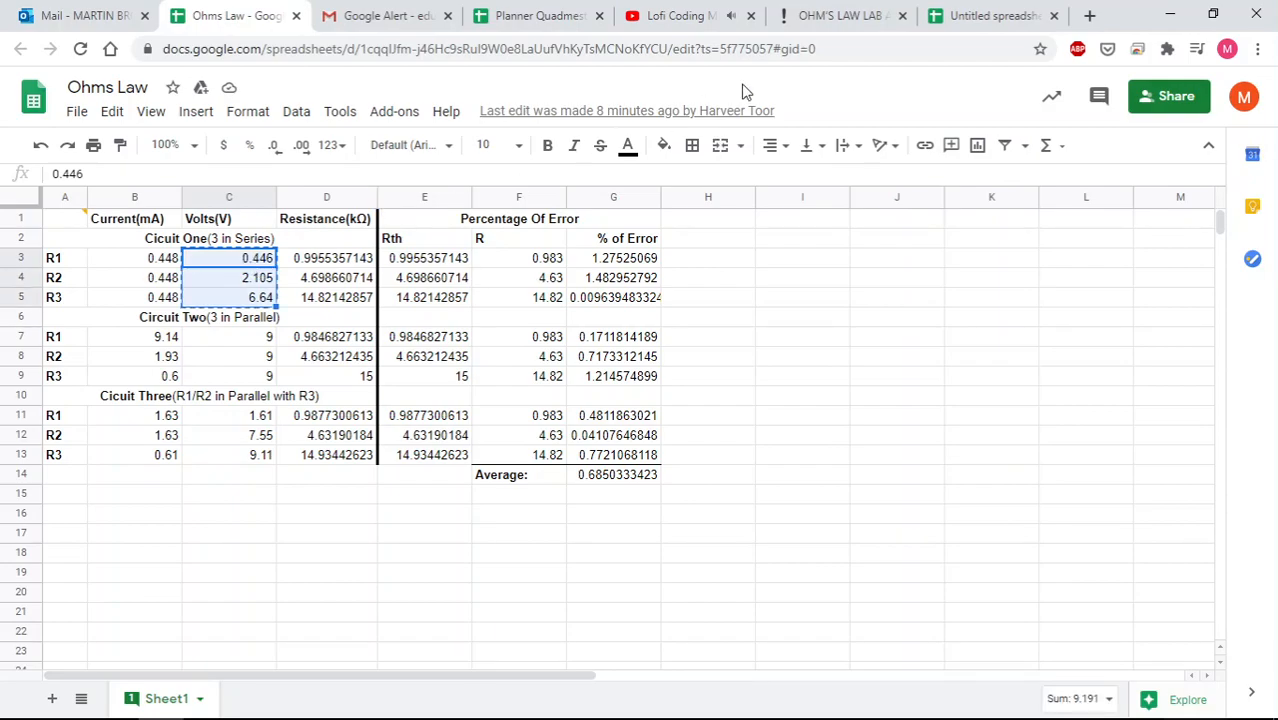
{"action": "left_click", "coordinate": [993, 10]}
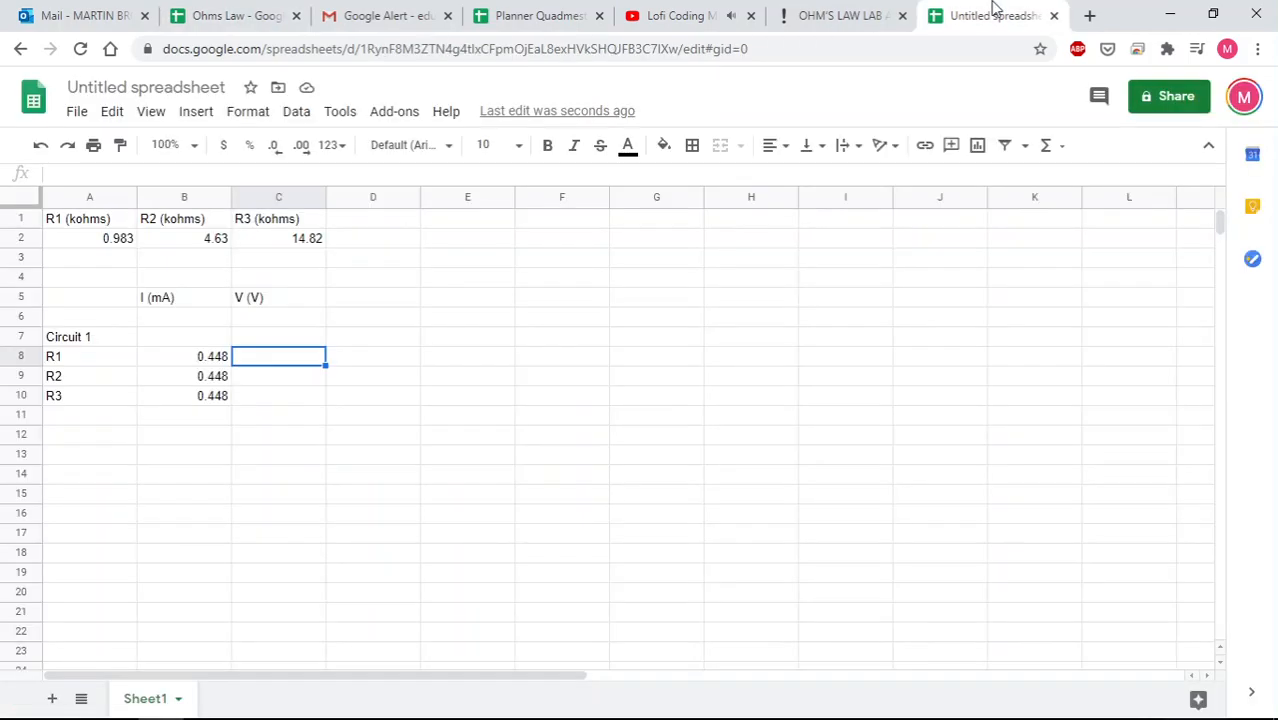
{"action": "key", "text": "ctrl+v"}
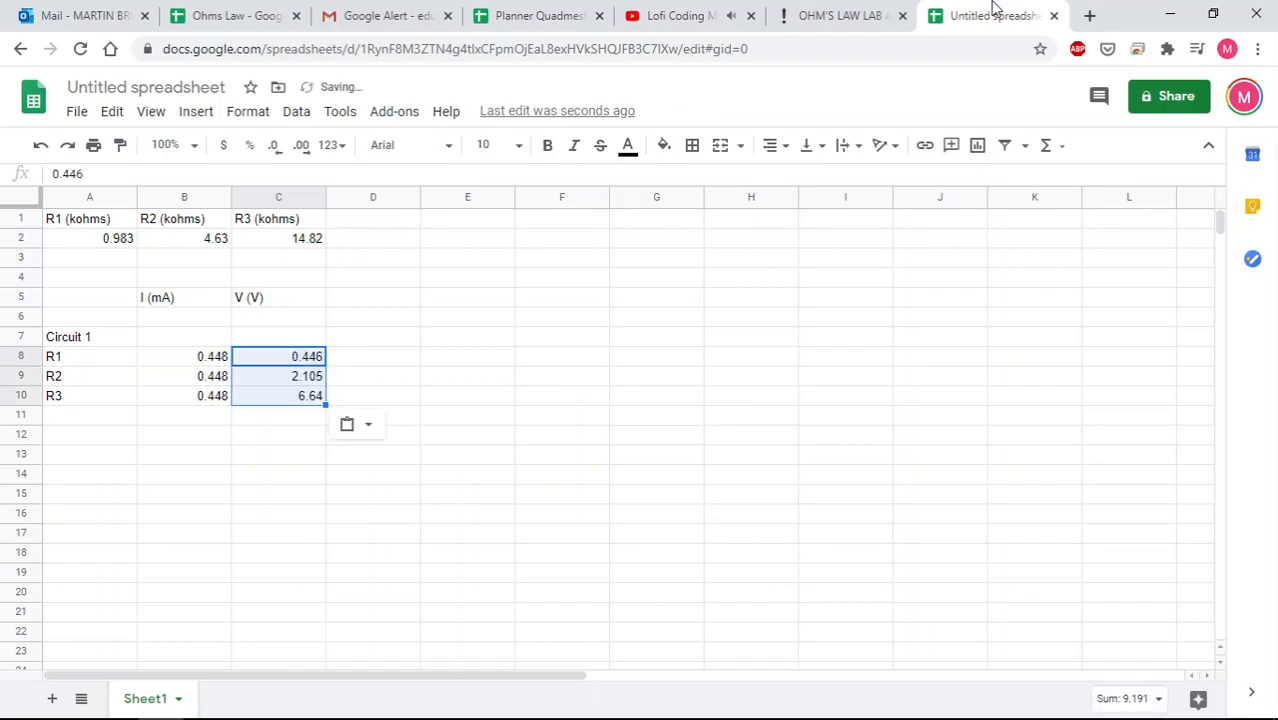
Enter the column heading "R measured (kohms)" in cell D5
{"action": "left_click", "coordinate": [380, 305]}
{"action": "type", "text": "R"}
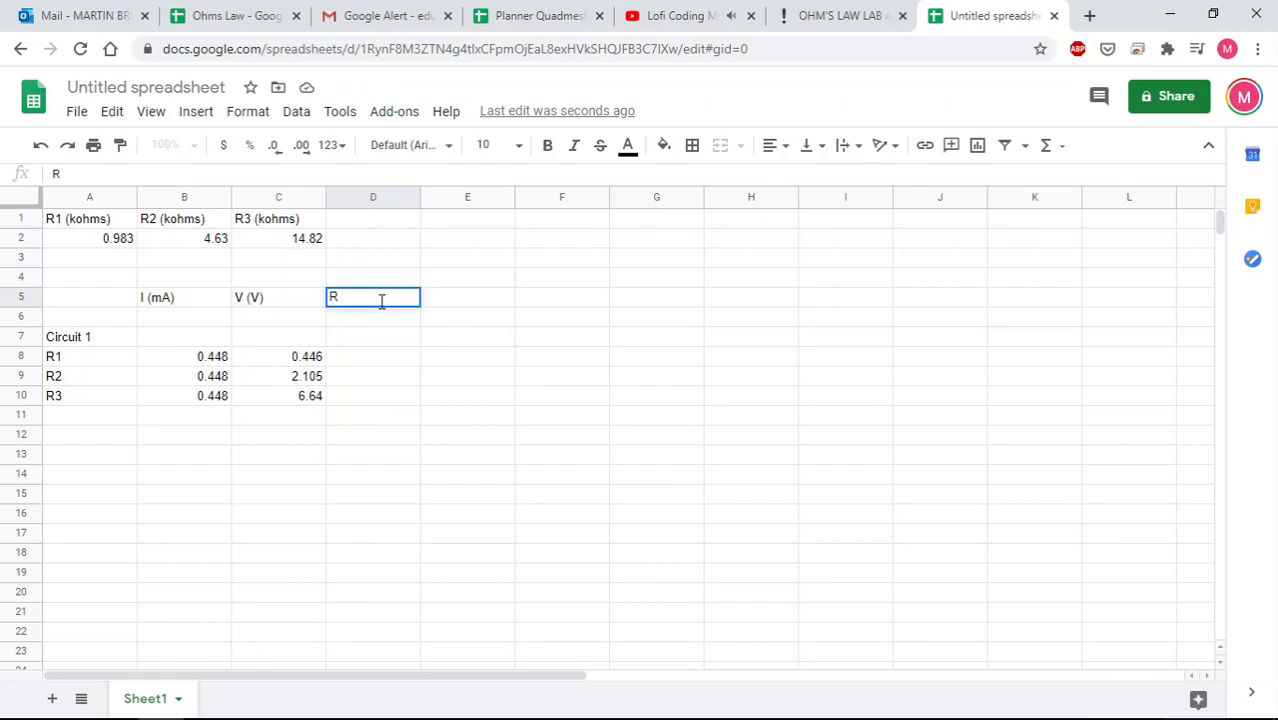
{"action": "type", "text": " measured (kohms)"}
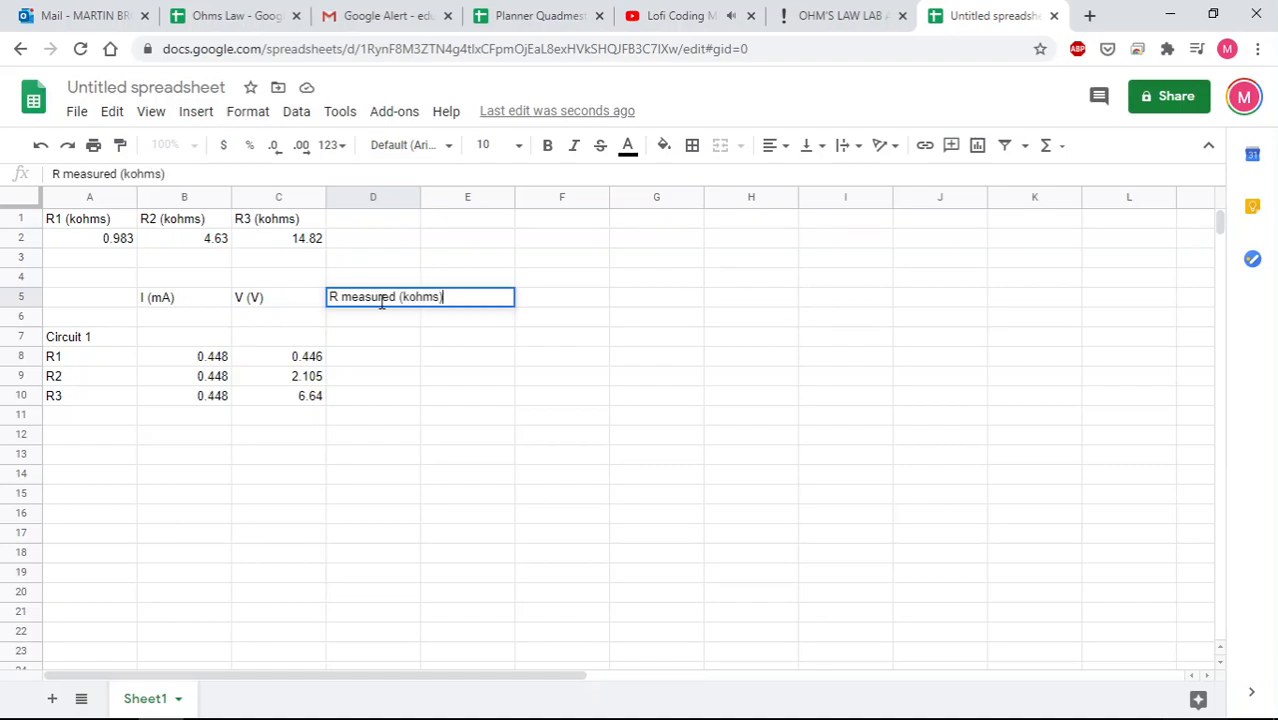
{"action": "key", "text": "Return"}
{"action": "key", "text": "Down"}
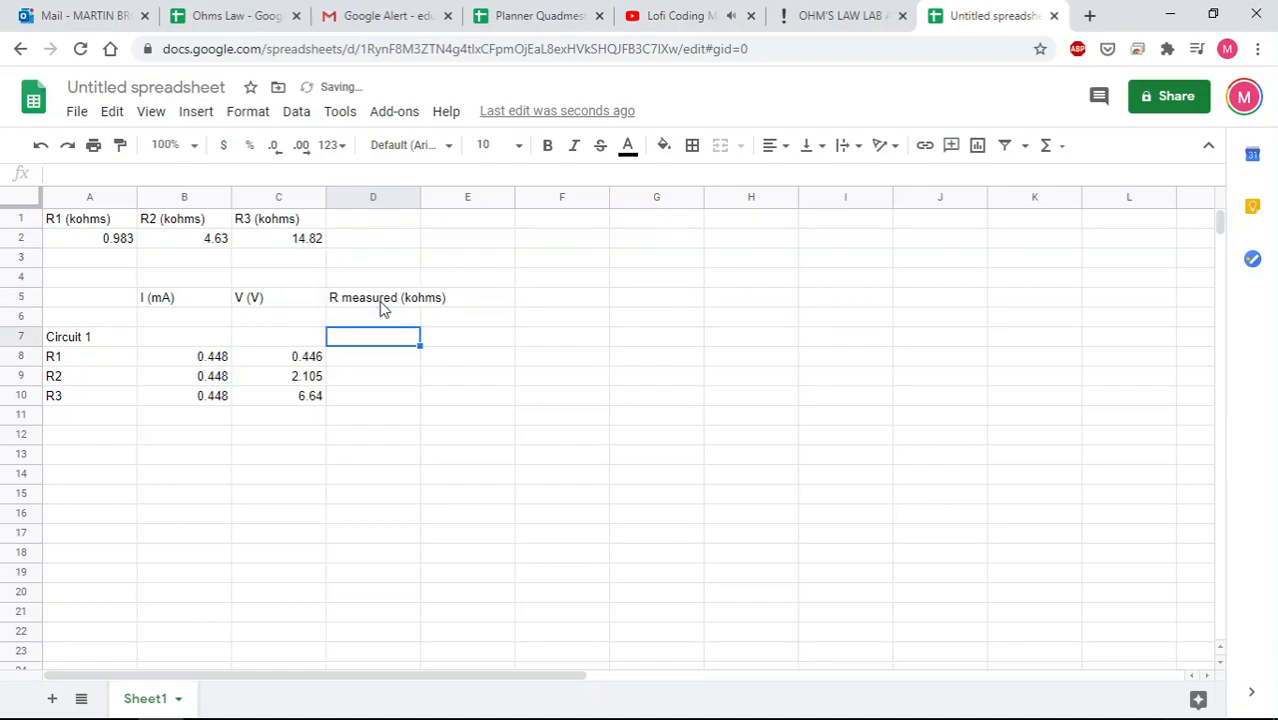
{"action": "key", "text": "Right"}
{"action": "key", "text": "Down"}
{"action": "key", "text": "Left"}
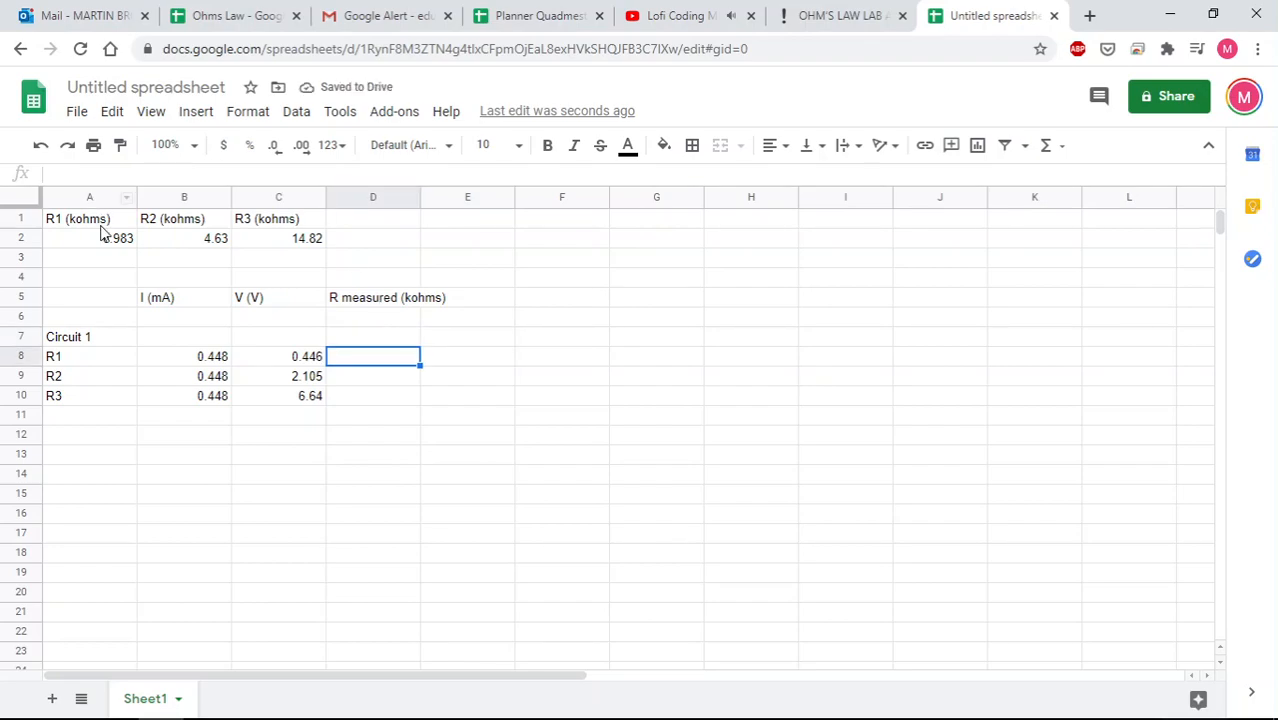
Enter the note "theoretical values" in cell D1 beside the resistor headings
{"action": "left_click", "coordinate": [391, 220]}
{"action": "type", "text": "theoret"}
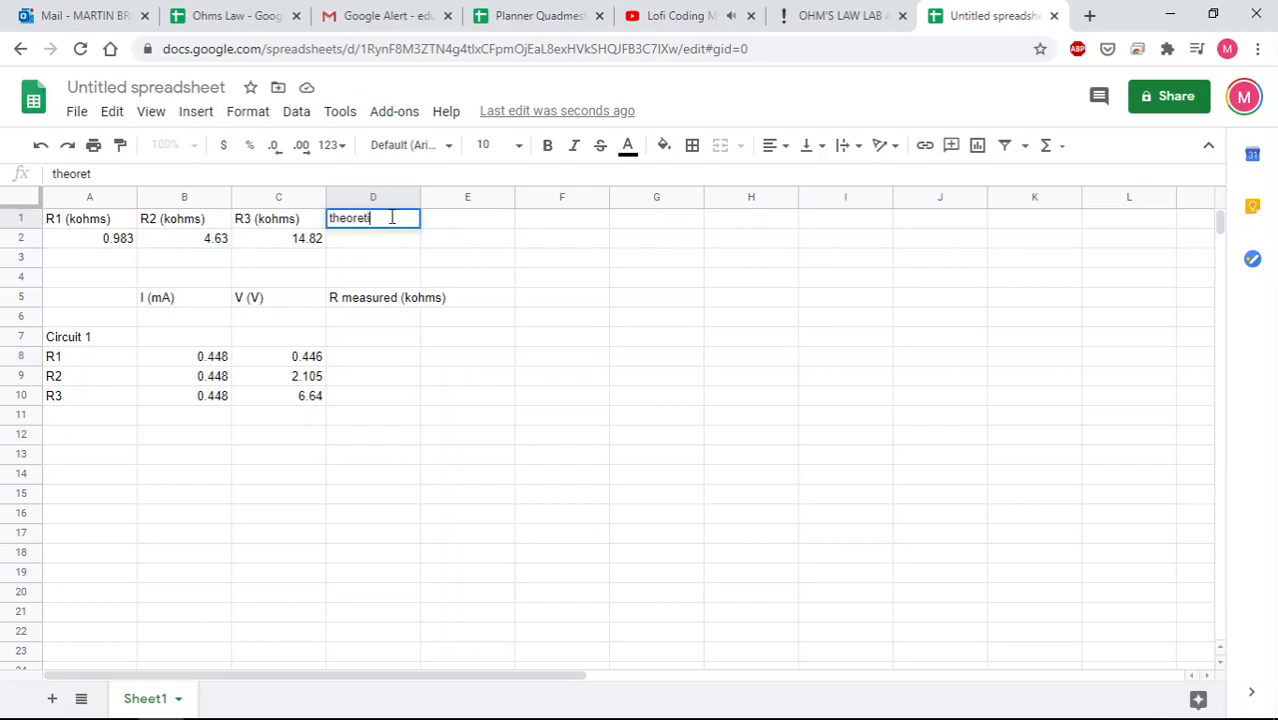
{"action": "type", "text": "ical values"}
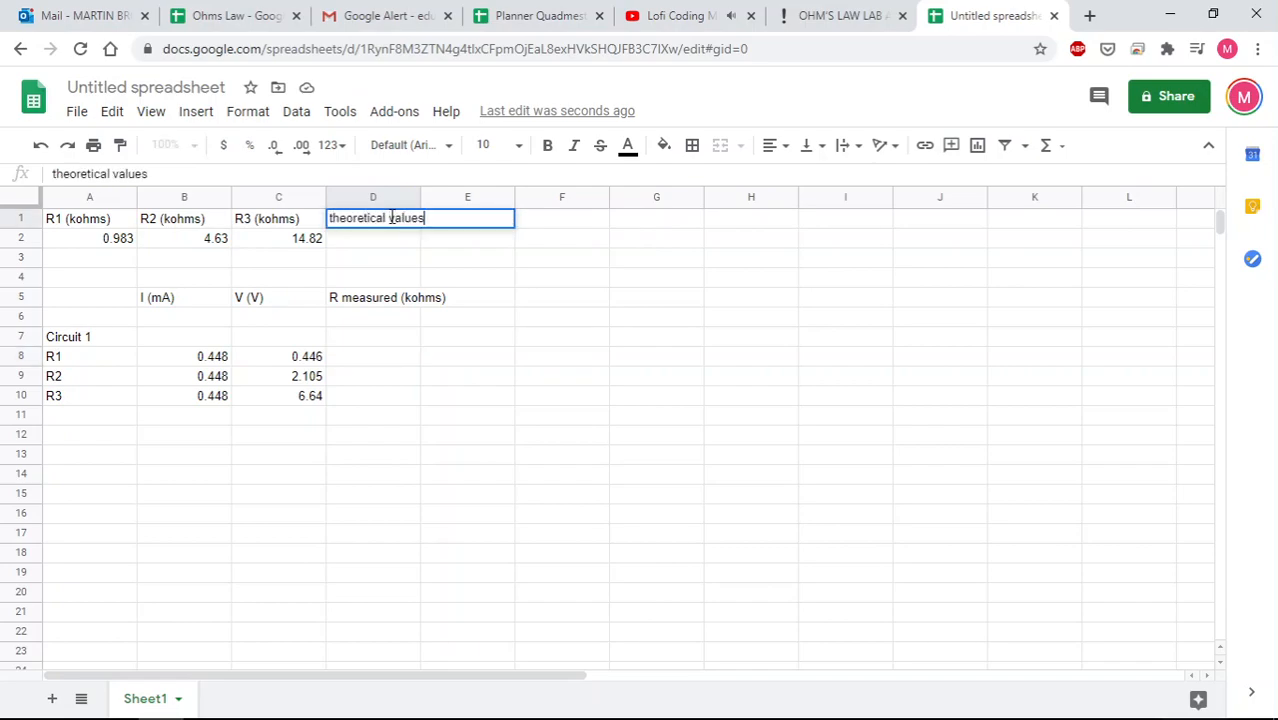
Enter the formula =C8/B8 in D8 to calculate the measured resistance of R1
{"action": "left_click", "coordinate": [394, 361]}
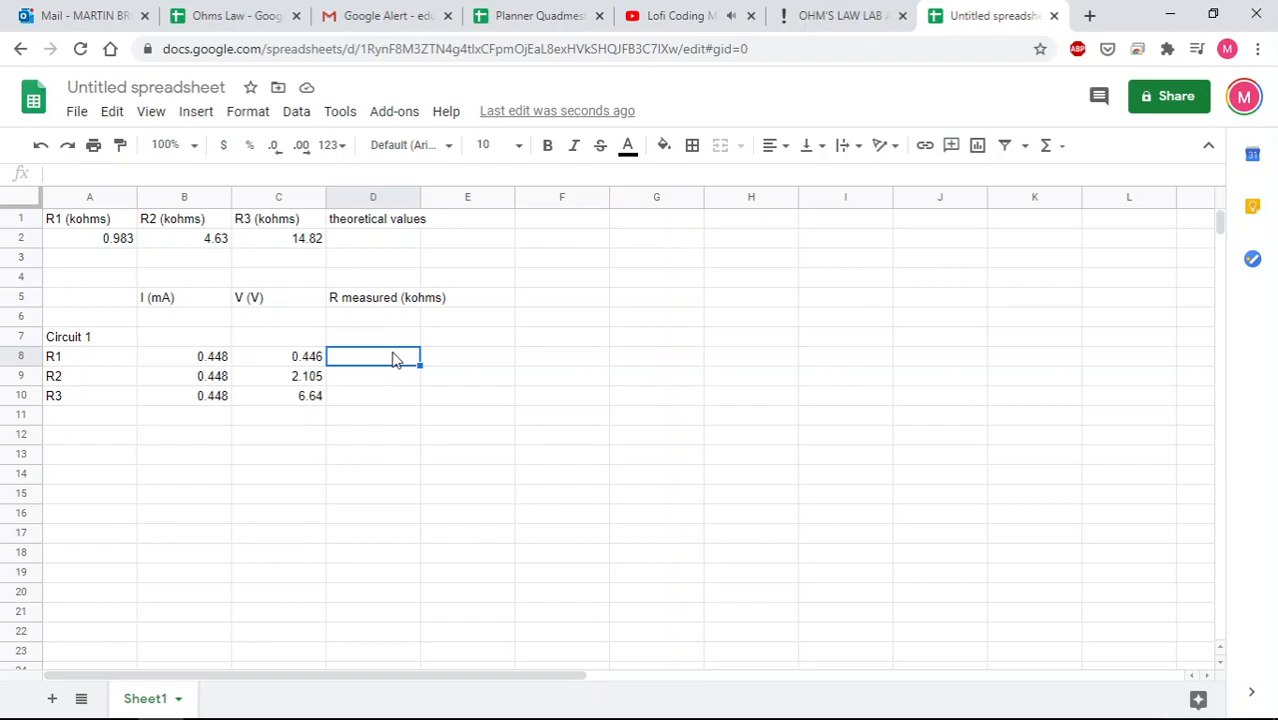
{"action": "type", "text": "="}
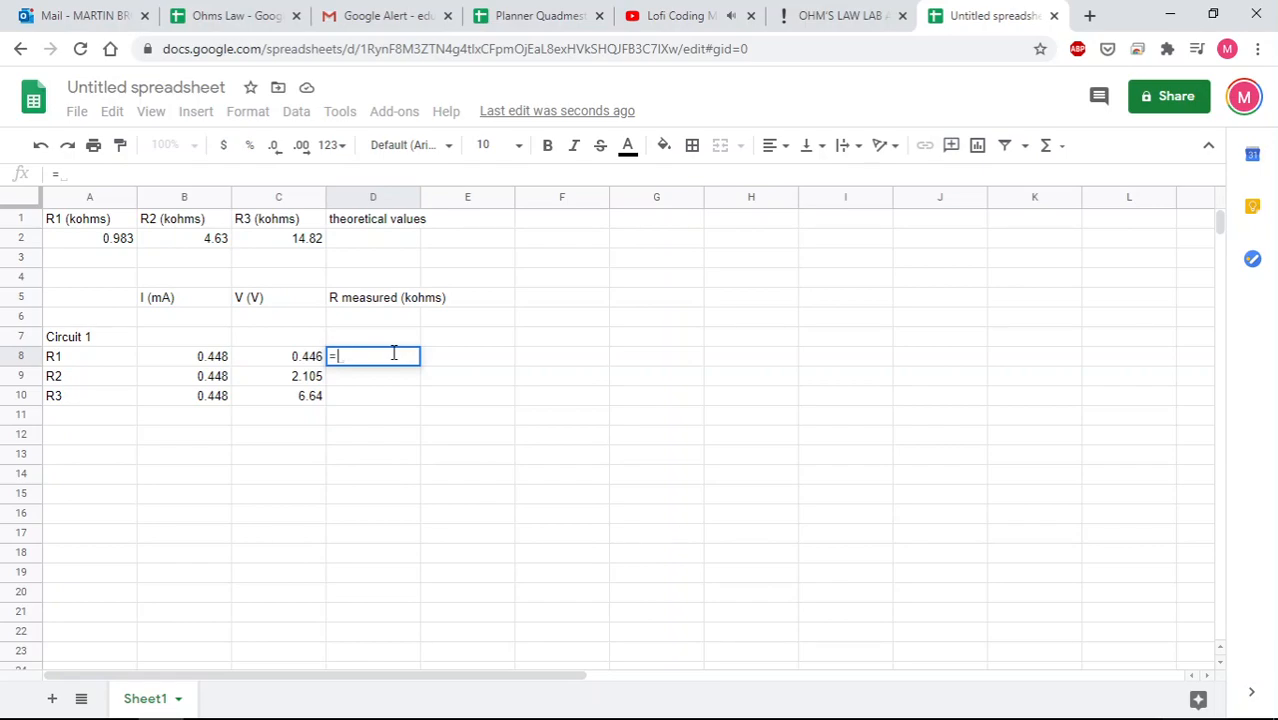
{"action": "left_click", "coordinate": [300, 364]}
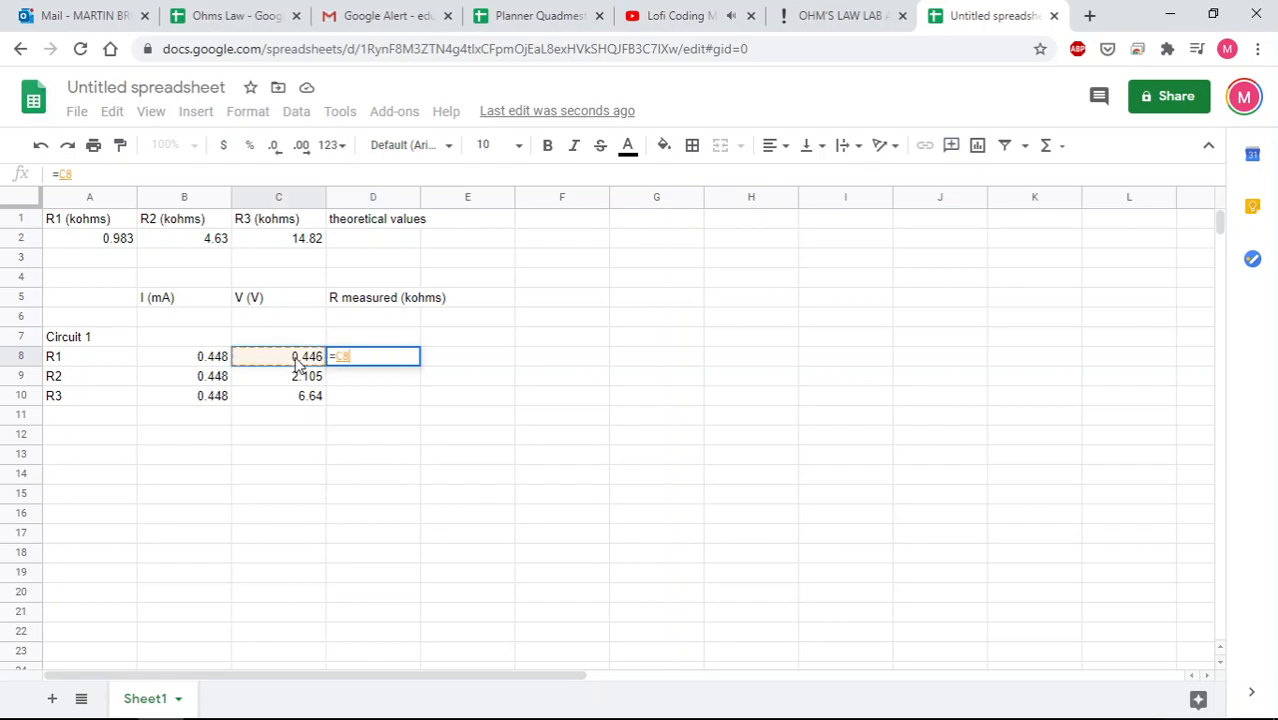
{"action": "type", "text": "/"}
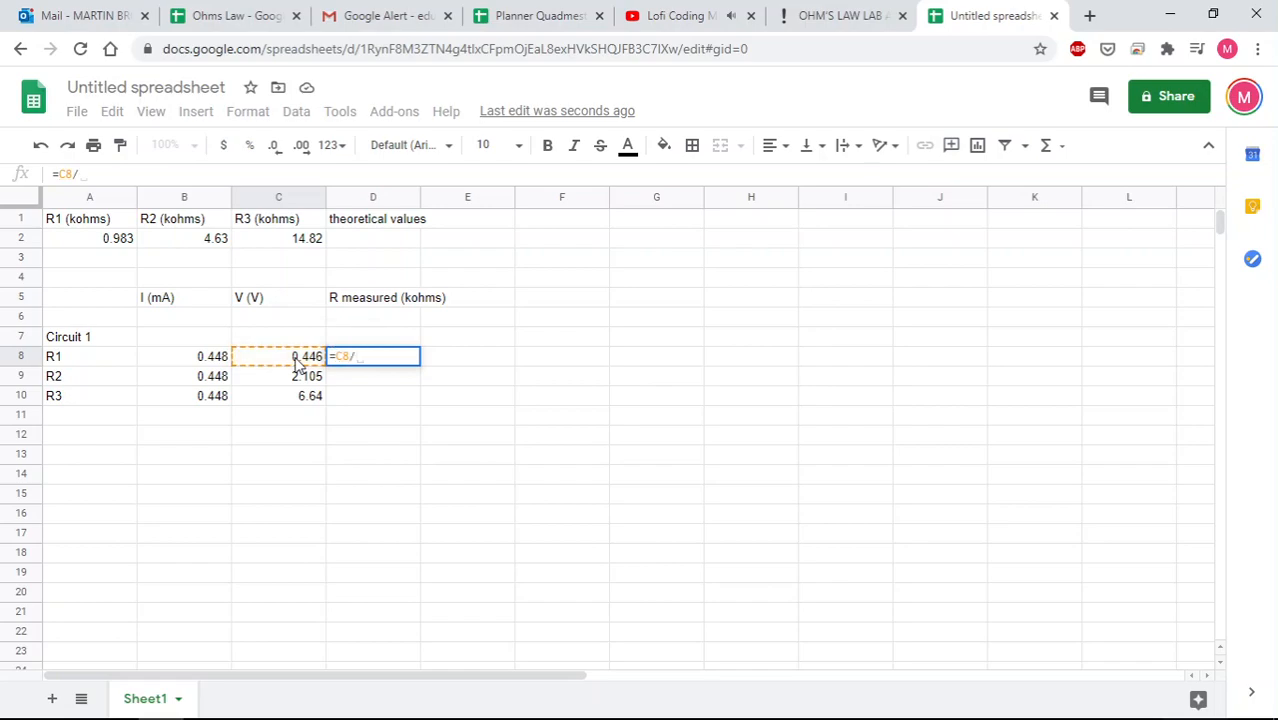
{"action": "left_click", "coordinate": [213, 360]}
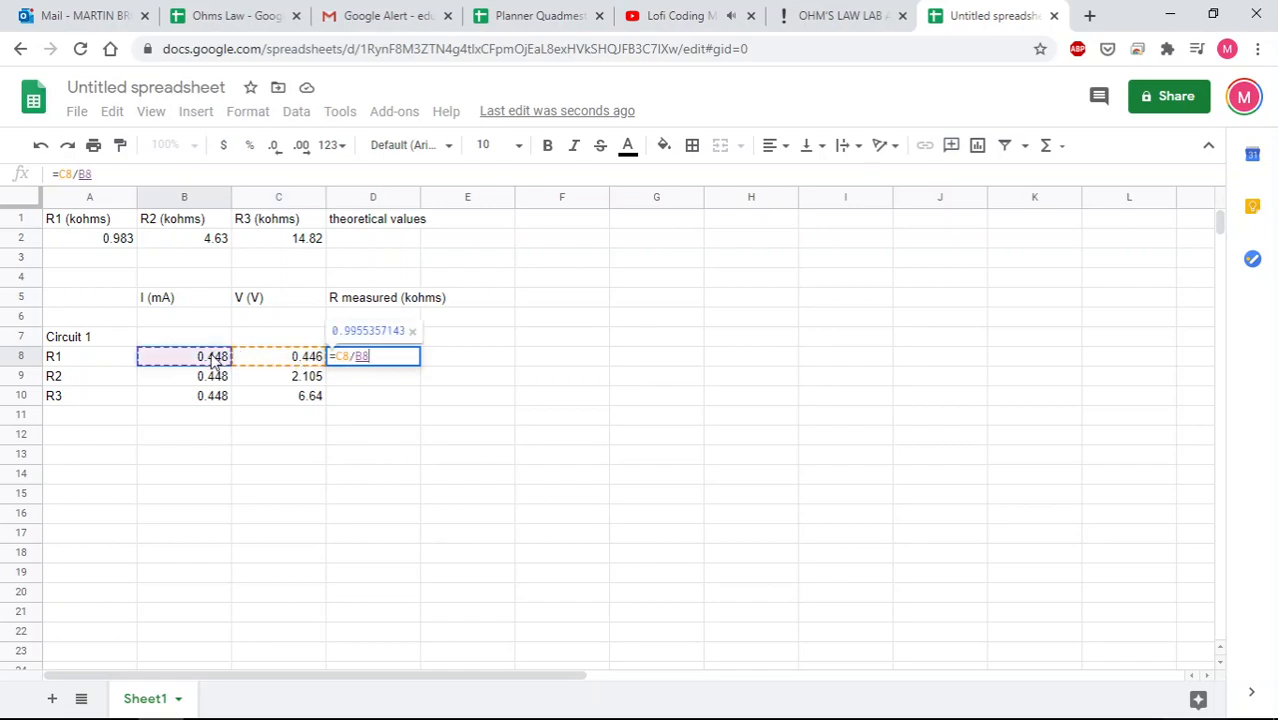
{"action": "key", "text": "Return"}
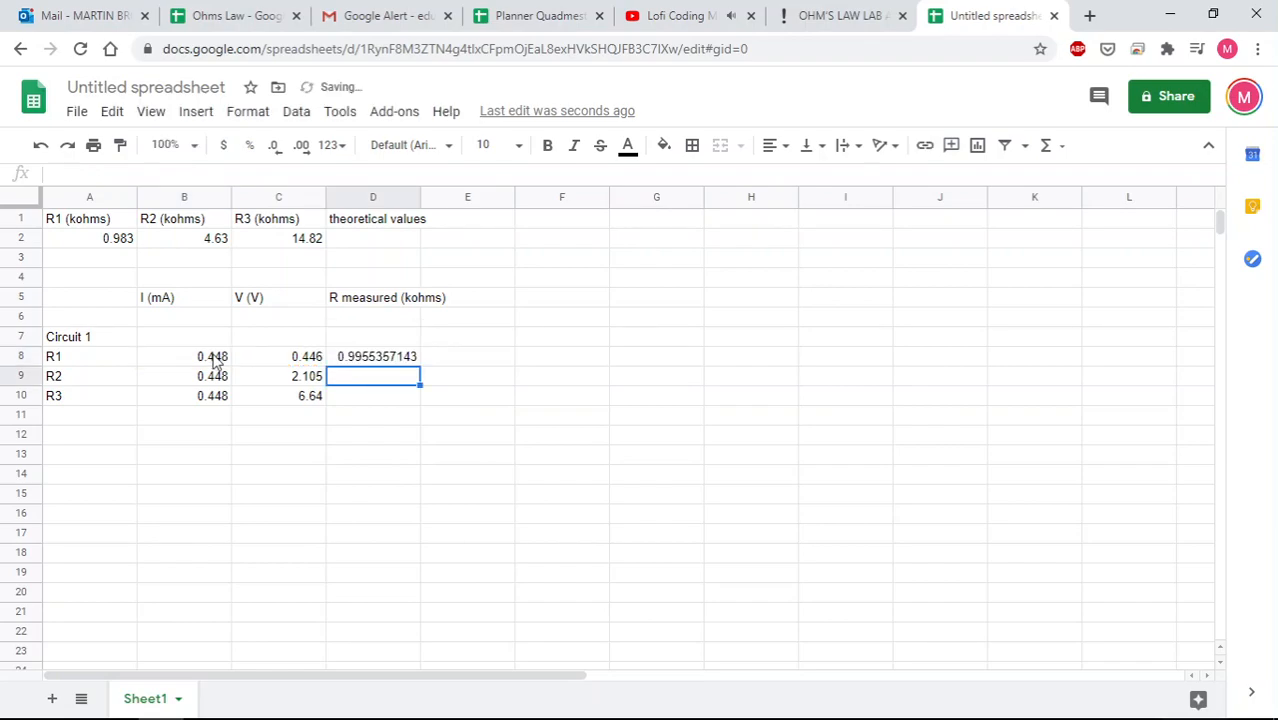
Compare R1's calculated resistance with its theoretical value in A2, and fill the D8 formula down to D10
{"action": "left_click", "coordinate": [381, 364]}
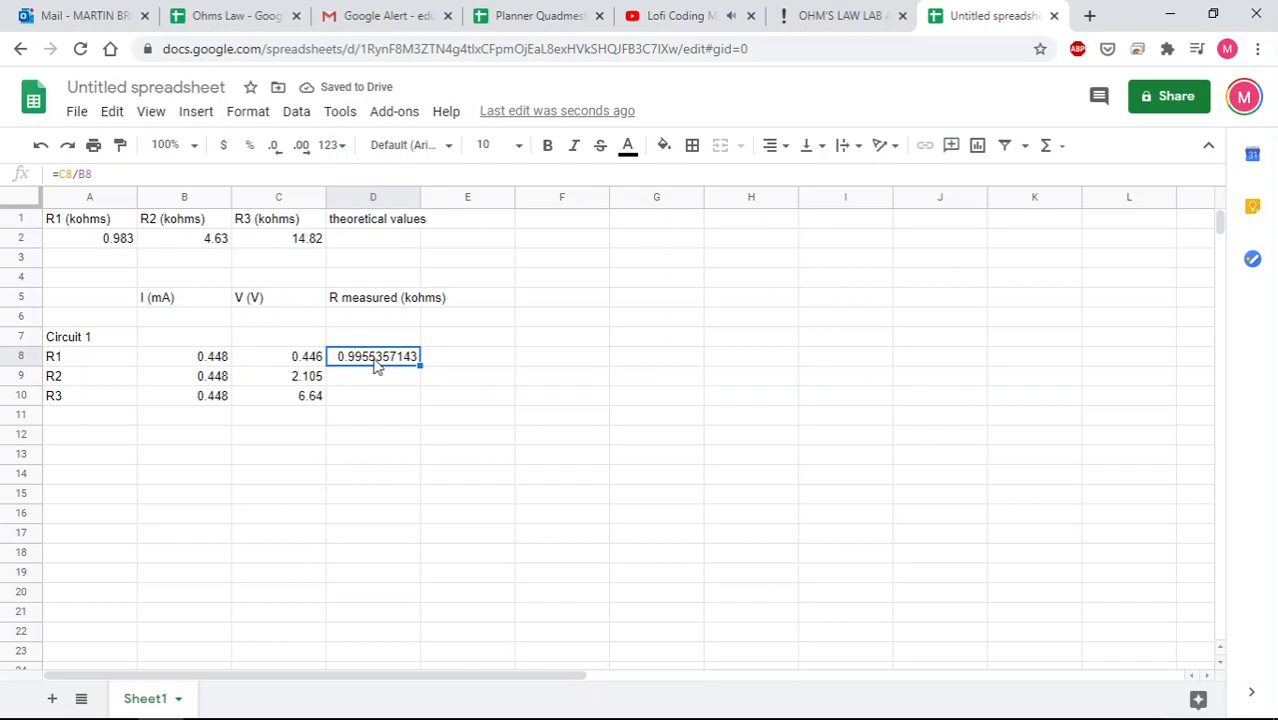
{"action": "left_click", "coordinate": [125, 246]}
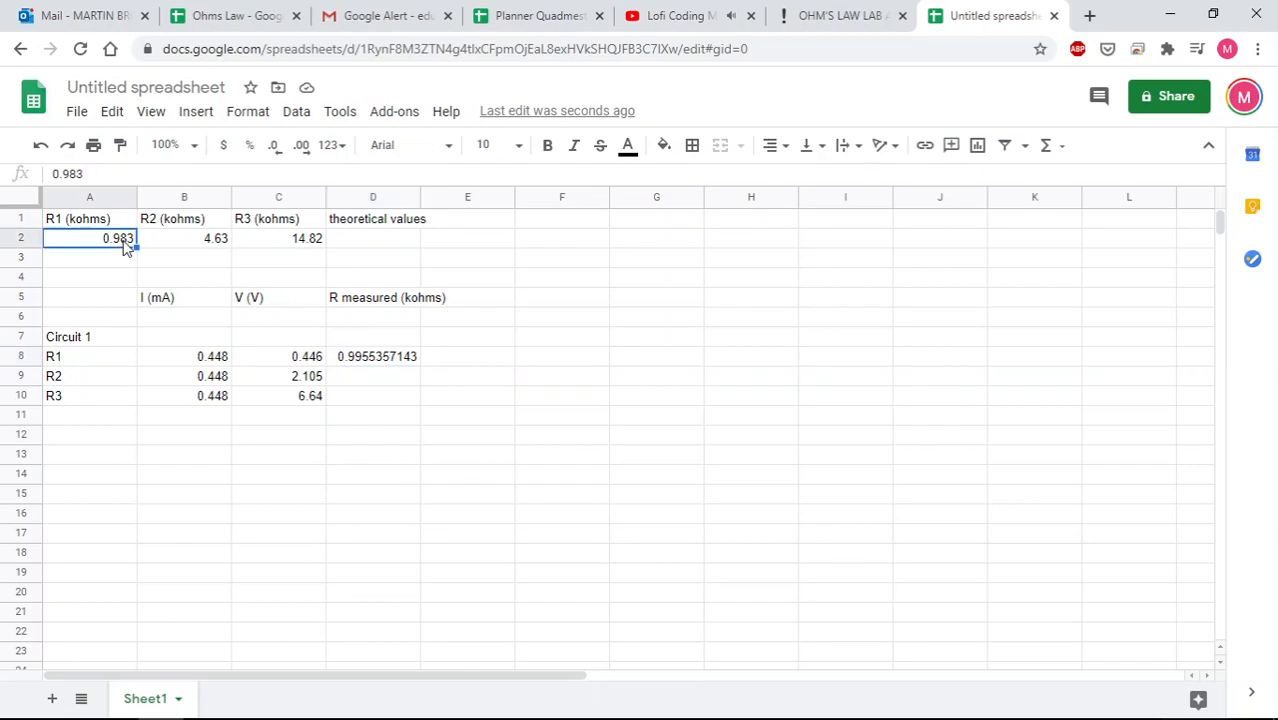
{"action": "left_click", "coordinate": [392, 365]}
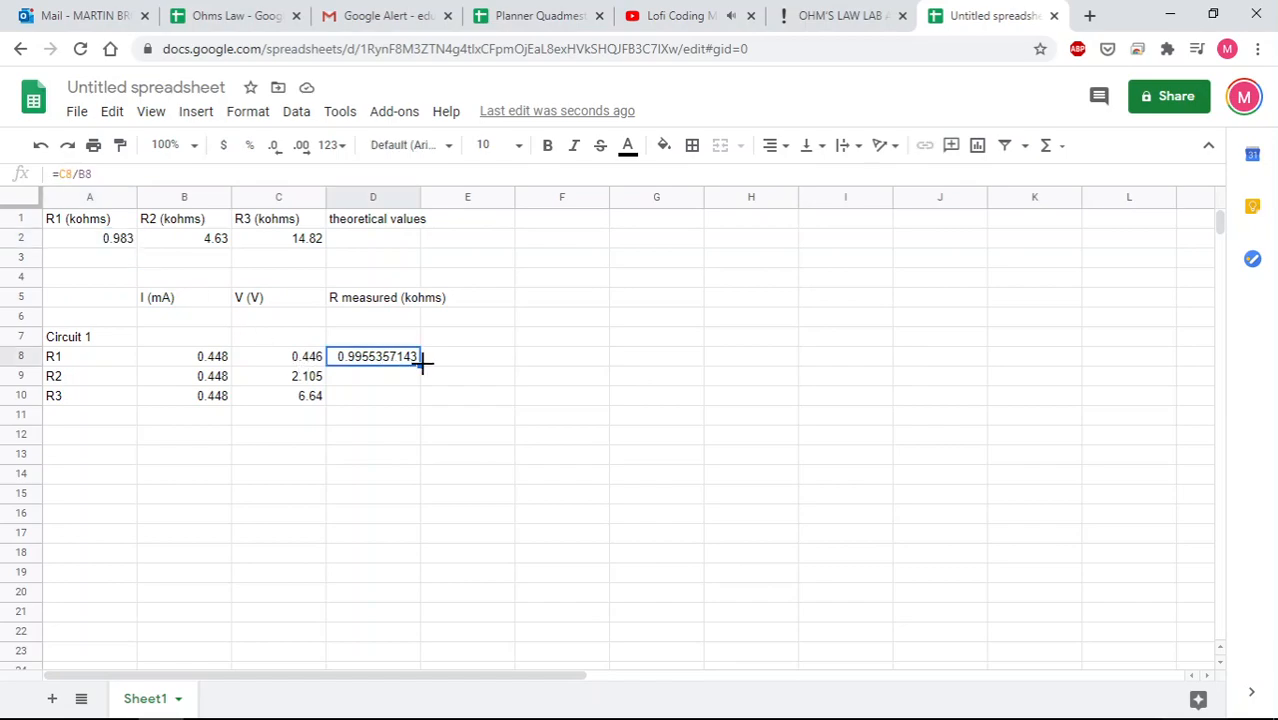
{"action": "left_click_drag", "start_coordinate": [420, 365], "coordinate": [417, 403]}
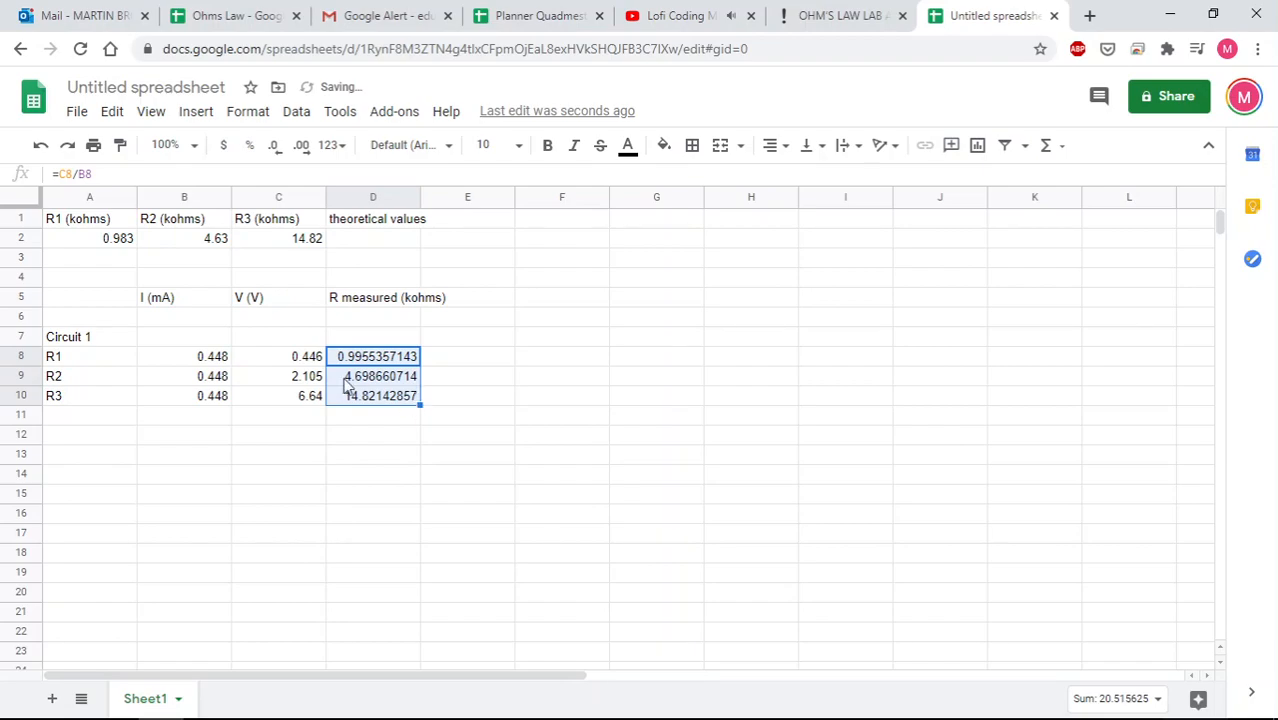
{"action": "left_click", "coordinate": [248, 377]}
{"action": "left_click", "coordinate": [211, 385]}
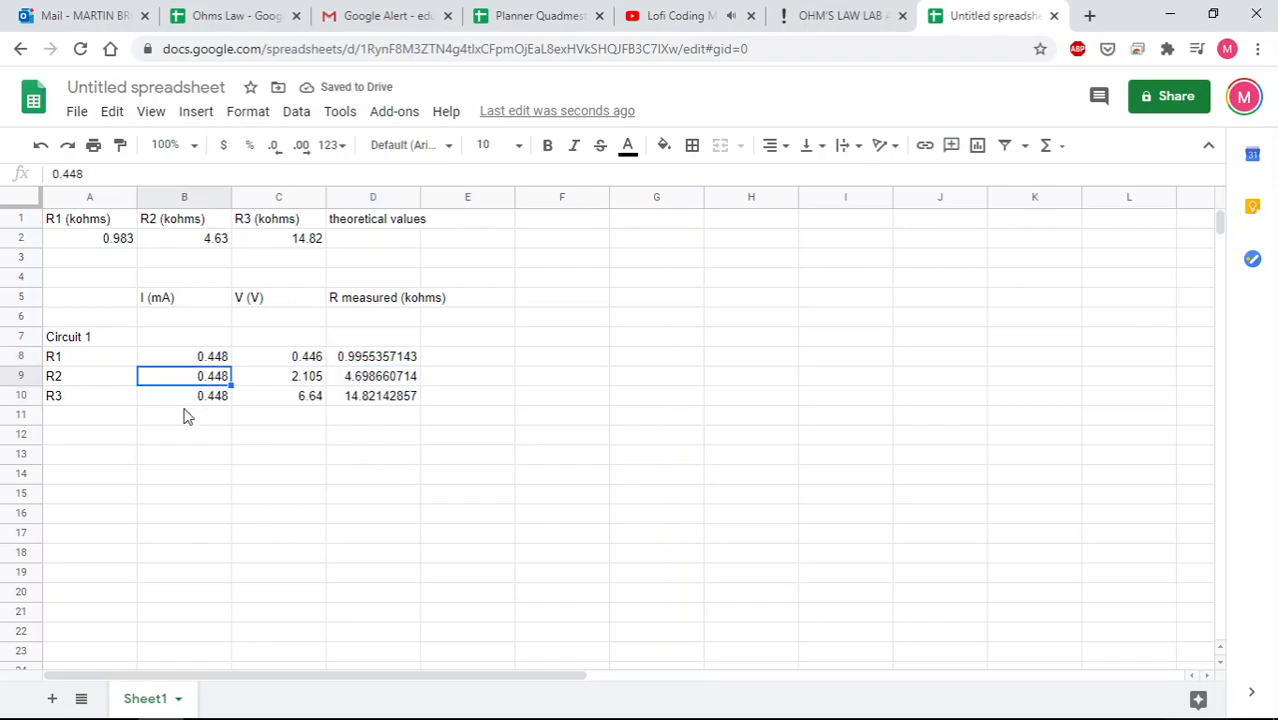
Enter the column heading "error %" in cell E5
{"action": "left_click", "coordinate": [205, 400]}
{"action": "left_click", "coordinate": [298, 401]}
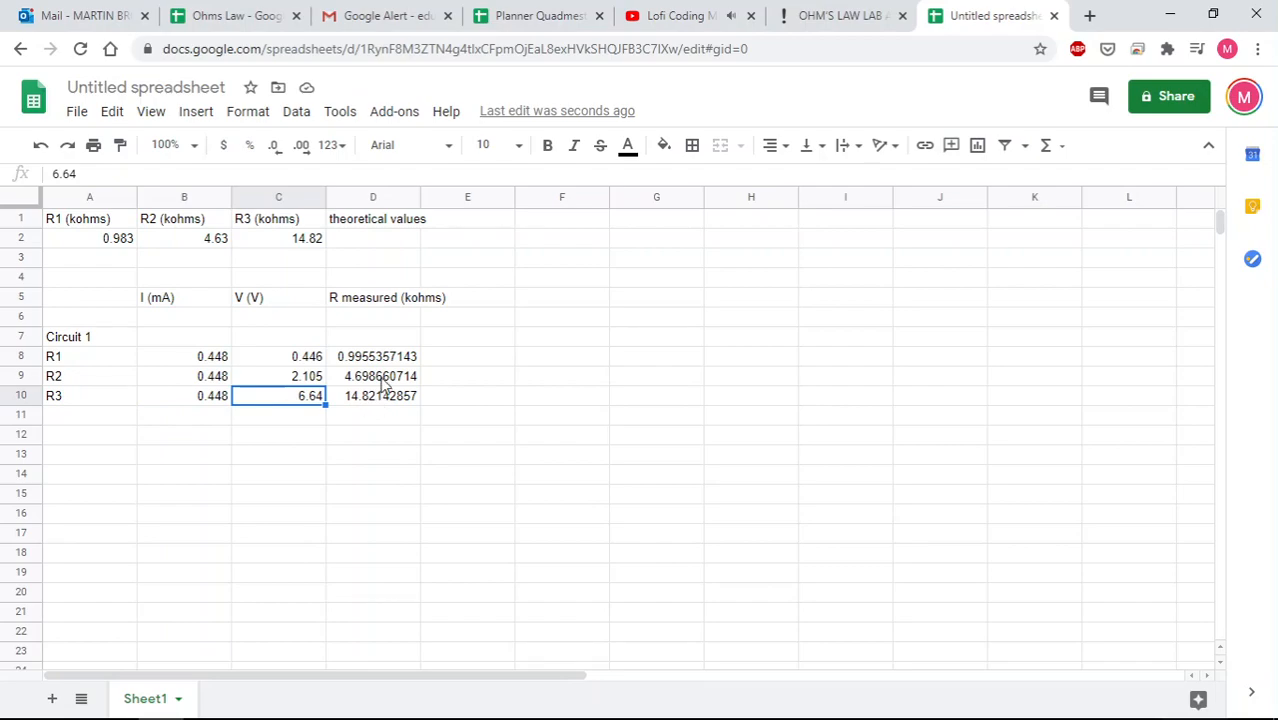
{"action": "left_click", "coordinate": [384, 381]}
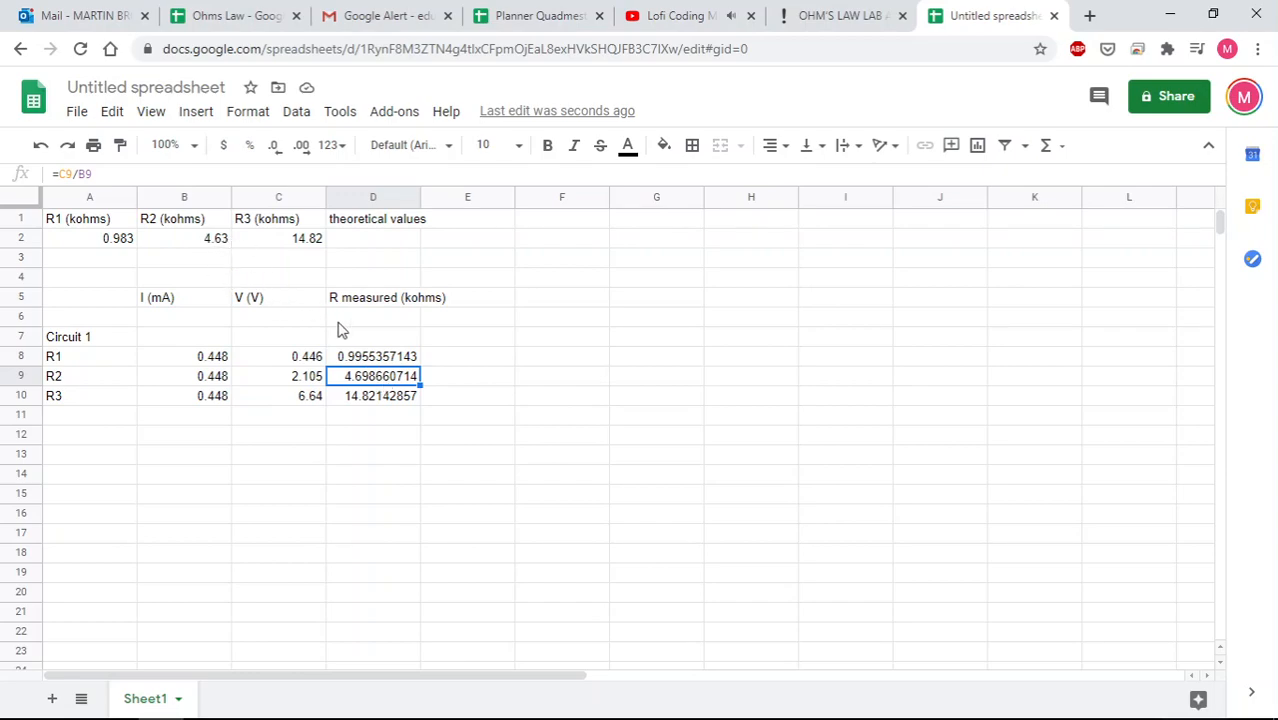
{"action": "left_click", "coordinate": [473, 358]}
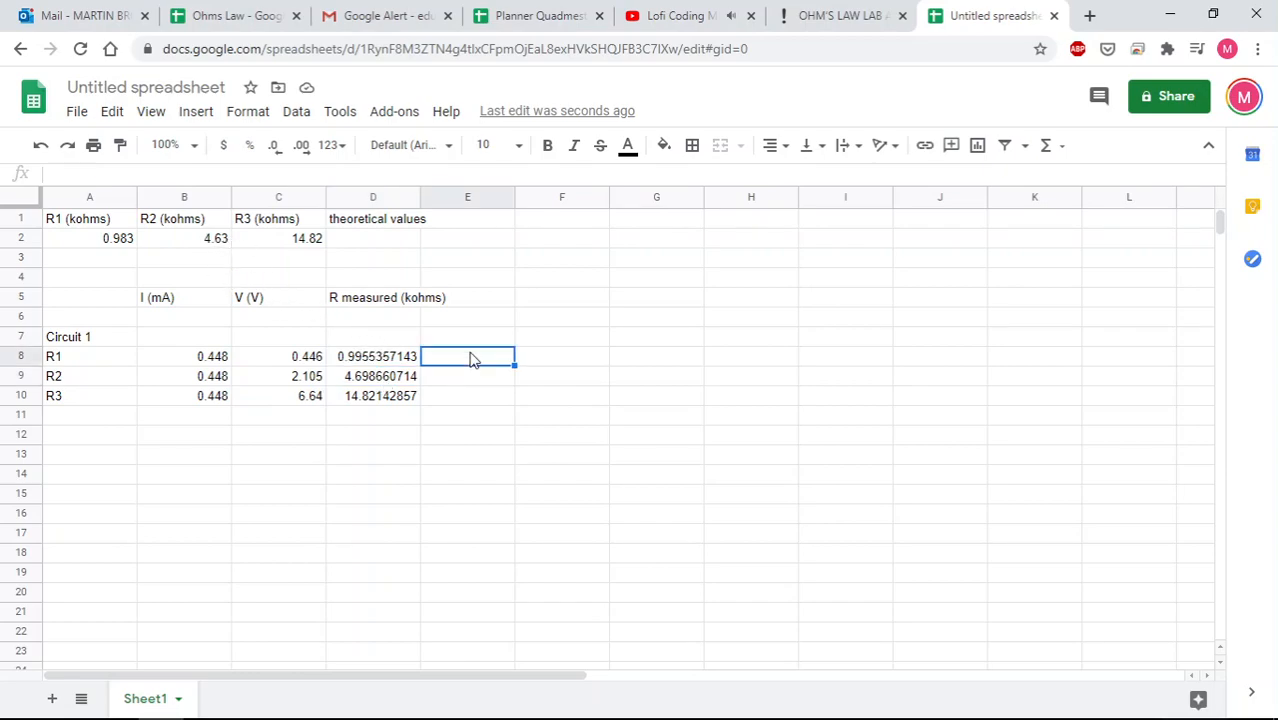
{"action": "left_click", "coordinate": [486, 307]}
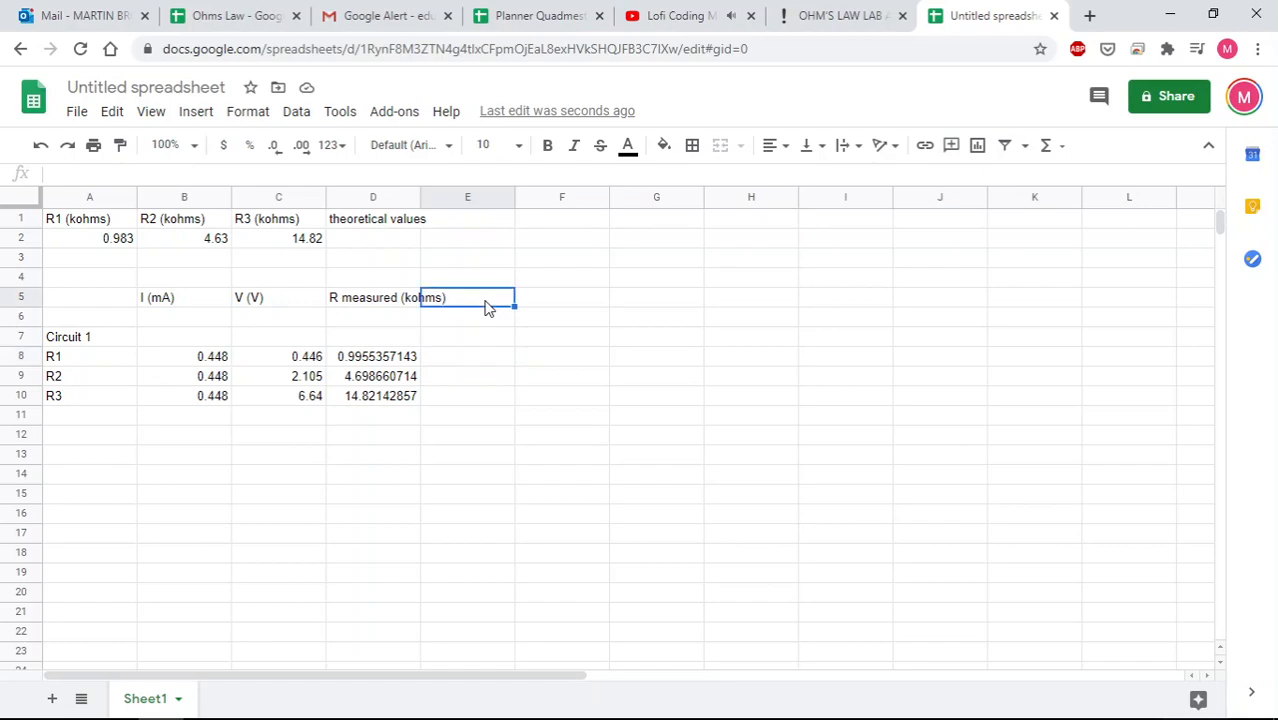
{"action": "double_click", "coordinate": [486, 305]}
{"action": "type", "text": "error %"}
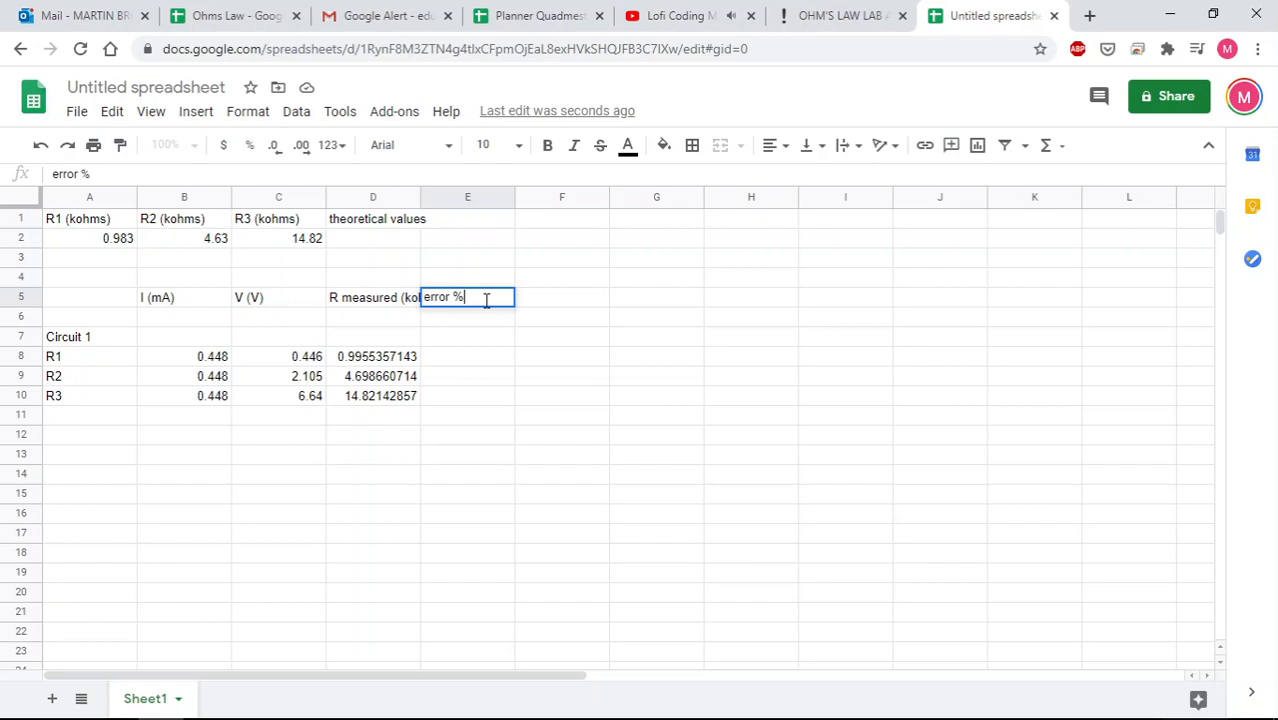
{"action": "key", "text": "Return"}
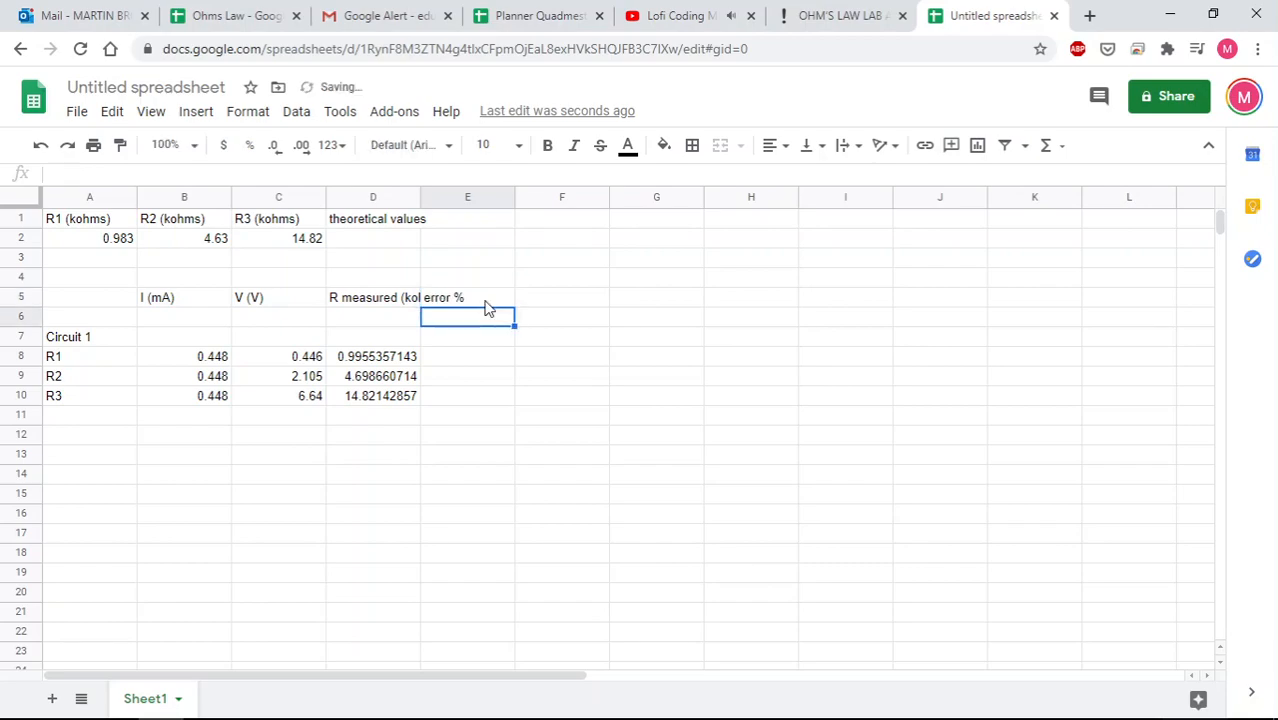
Enter the formula =abs((A2-D8)/A2)*100 in E8 to calculate R1's percentage error
{"action": "left_click", "coordinate": [456, 364]}
{"action": "type", "text": "="}
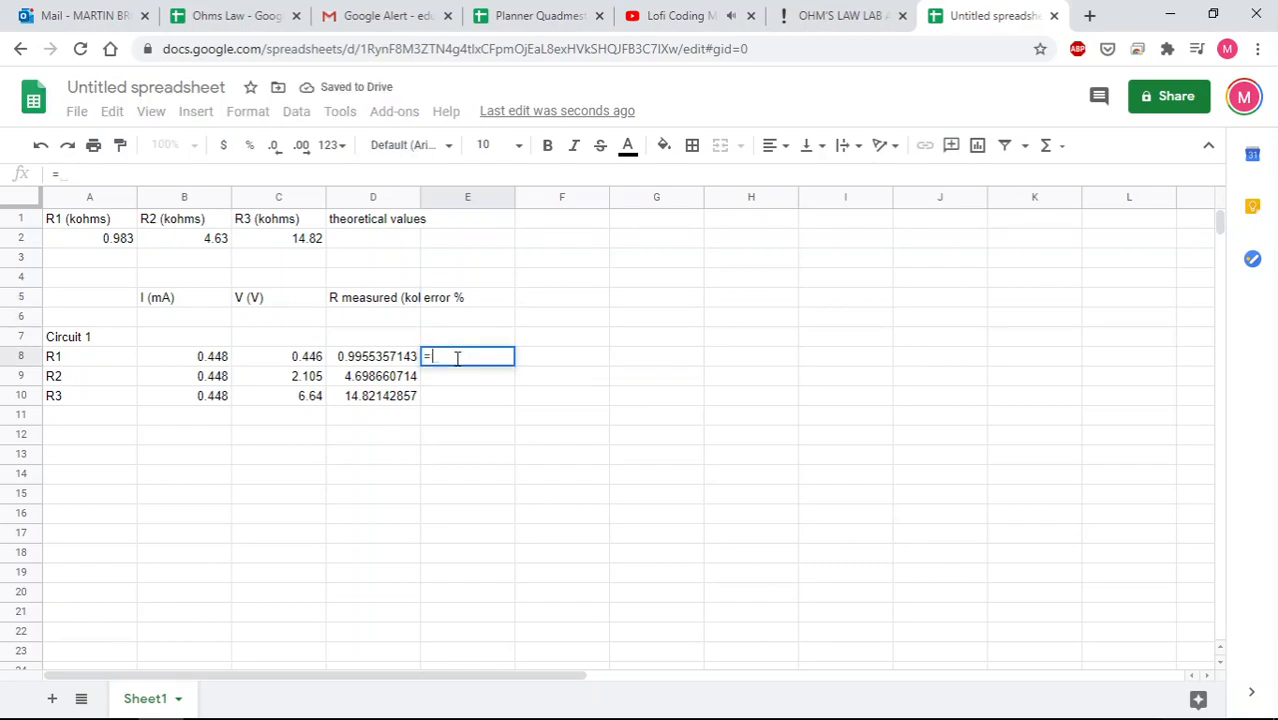
{"action": "type", "text": "abs(("}
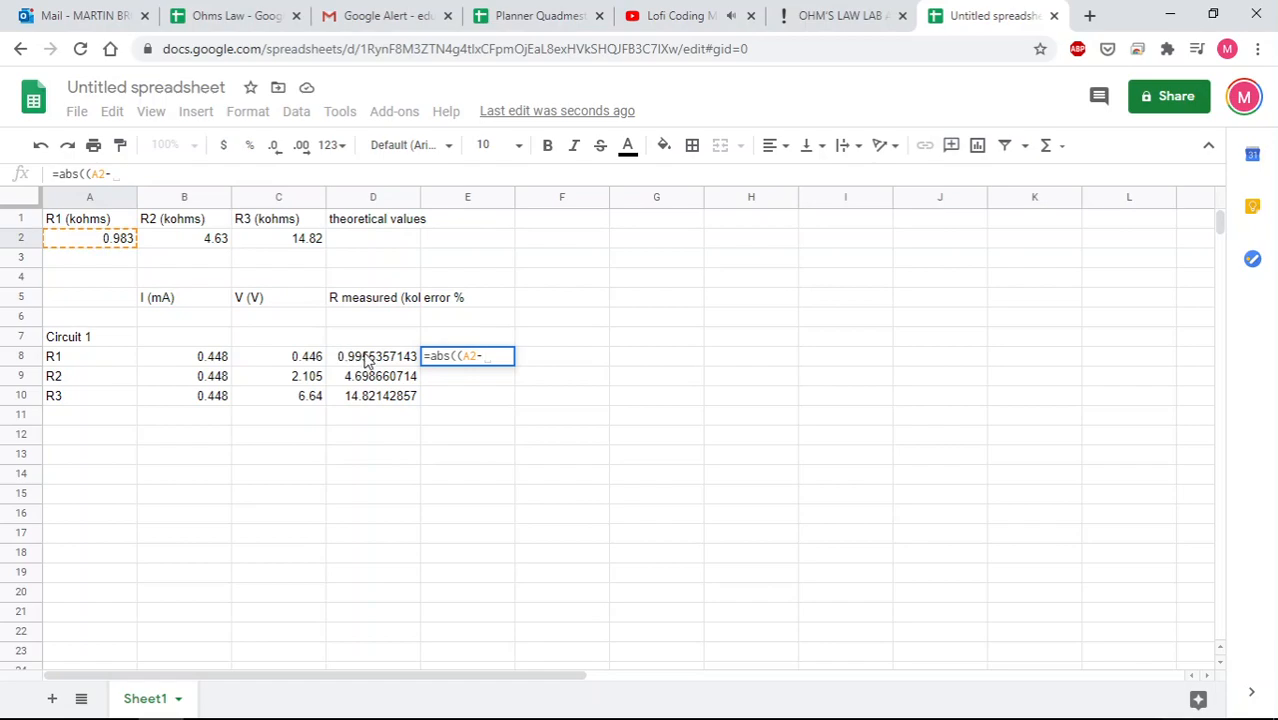
{"action": "type", "text": "A2-"}
{"action": "left_click", "coordinate": [367, 360]}
{"action": "type", "text": ")"}
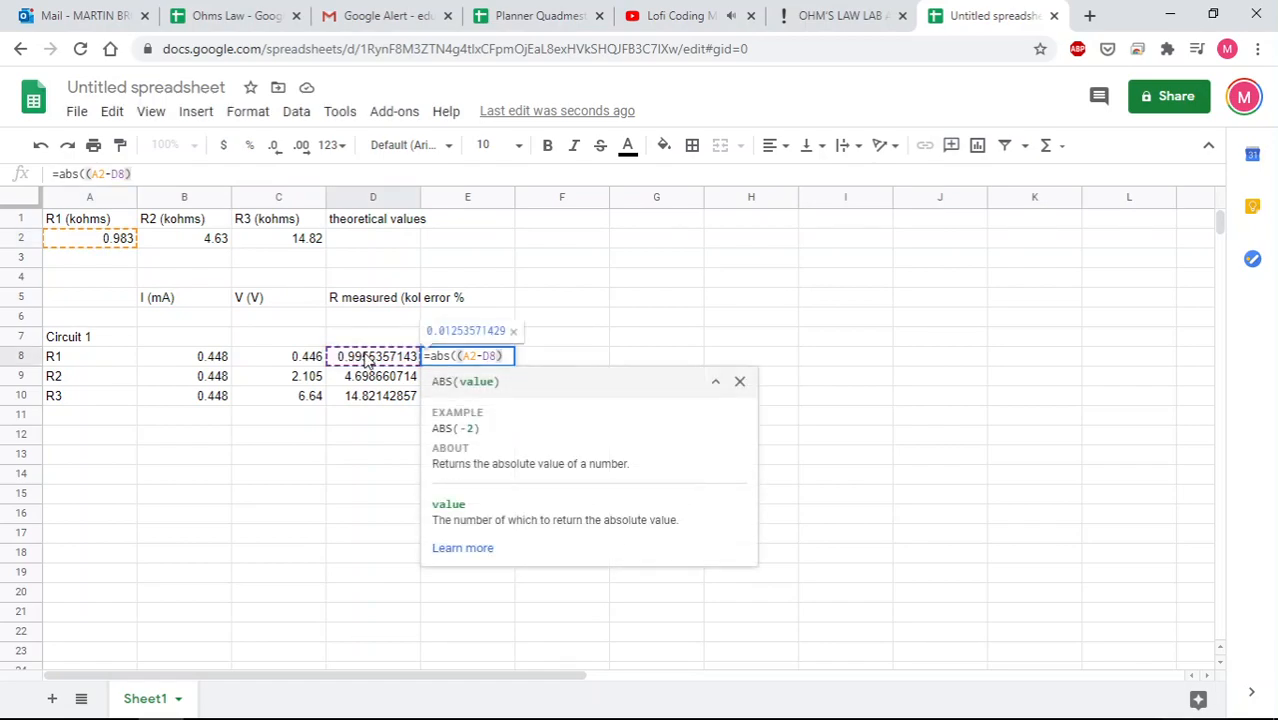
{"action": "type", "text": "/"}
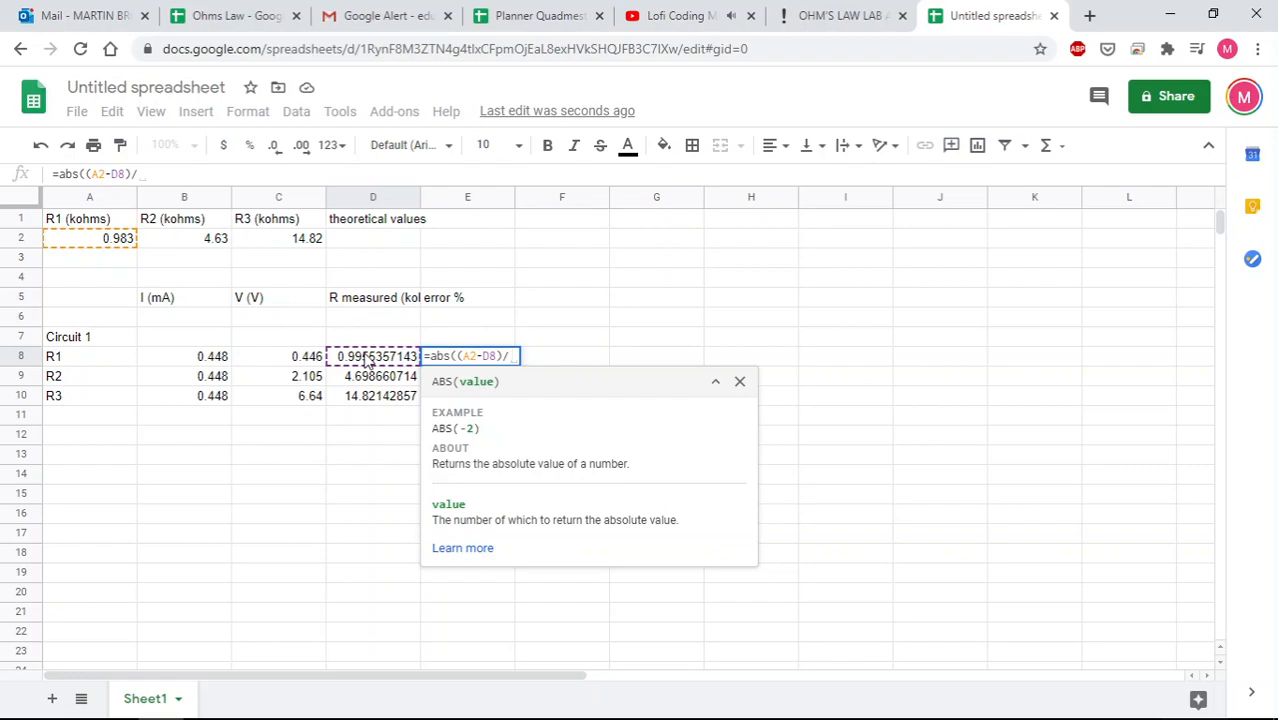
{"action": "left_click", "coordinate": [104, 236]}
{"action": "type", "text": ")"}
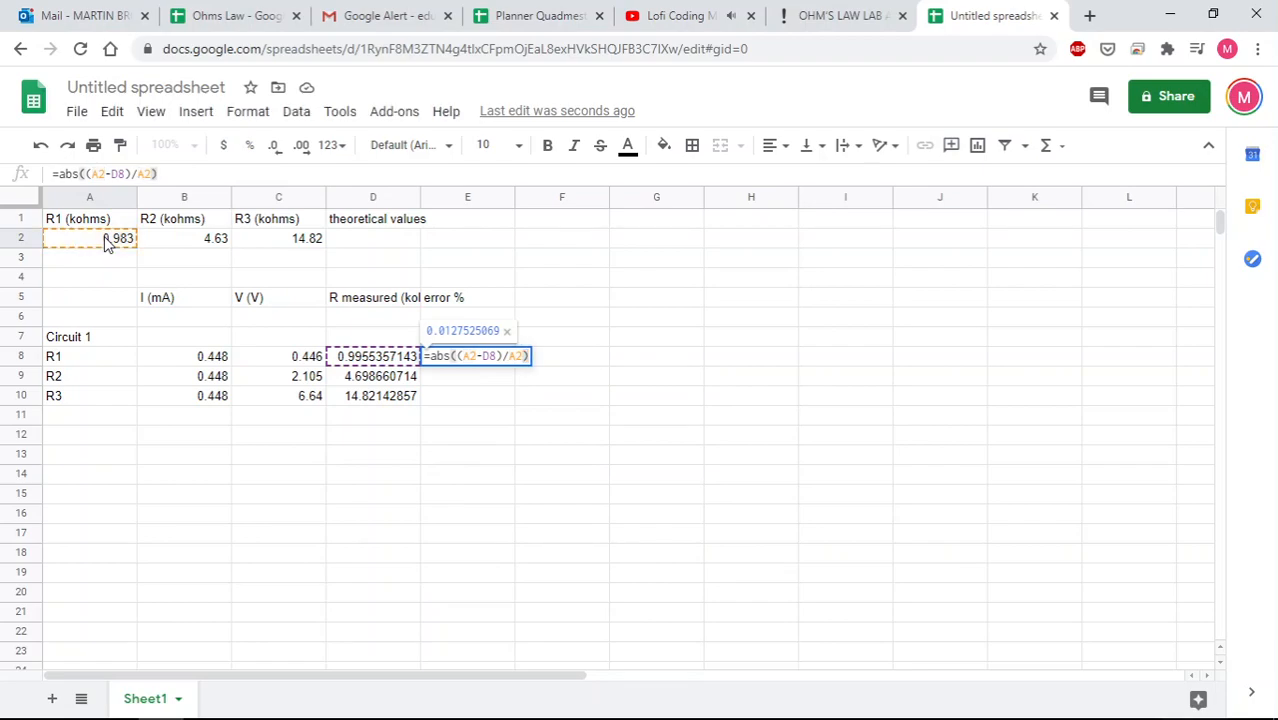
{"action": "type", "text": "*100"}
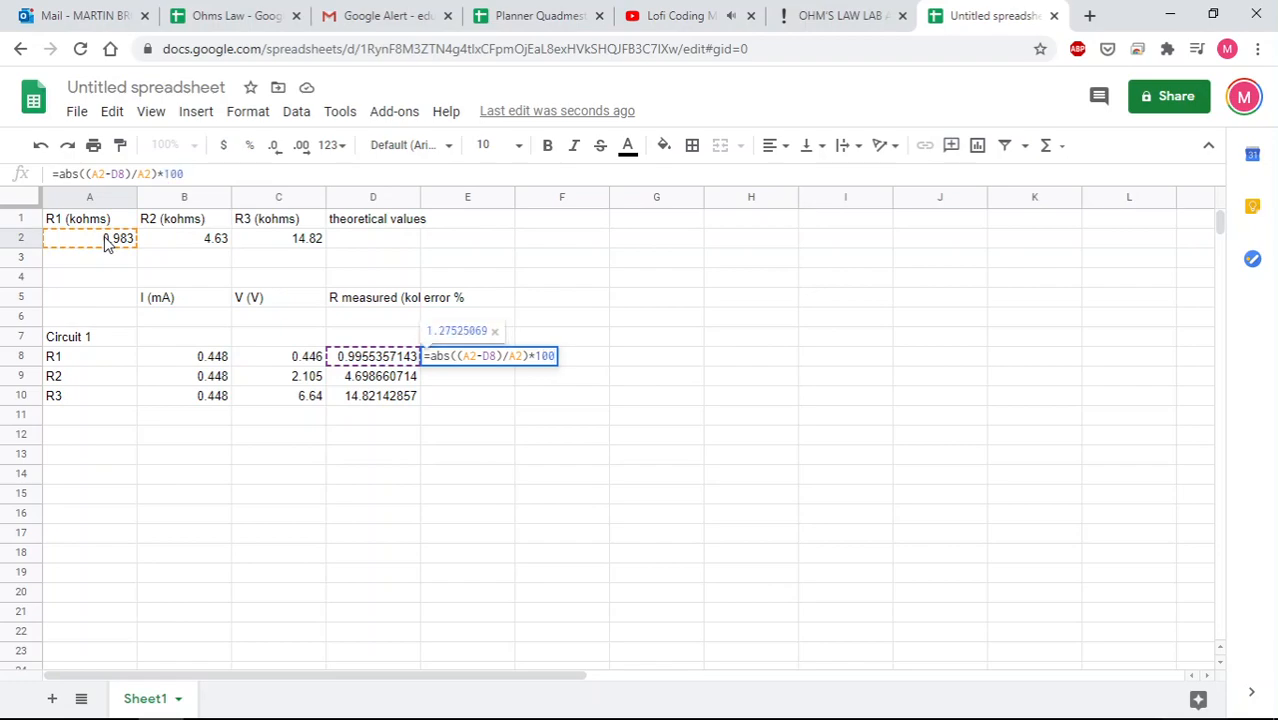
{"action": "key", "text": "Return"}
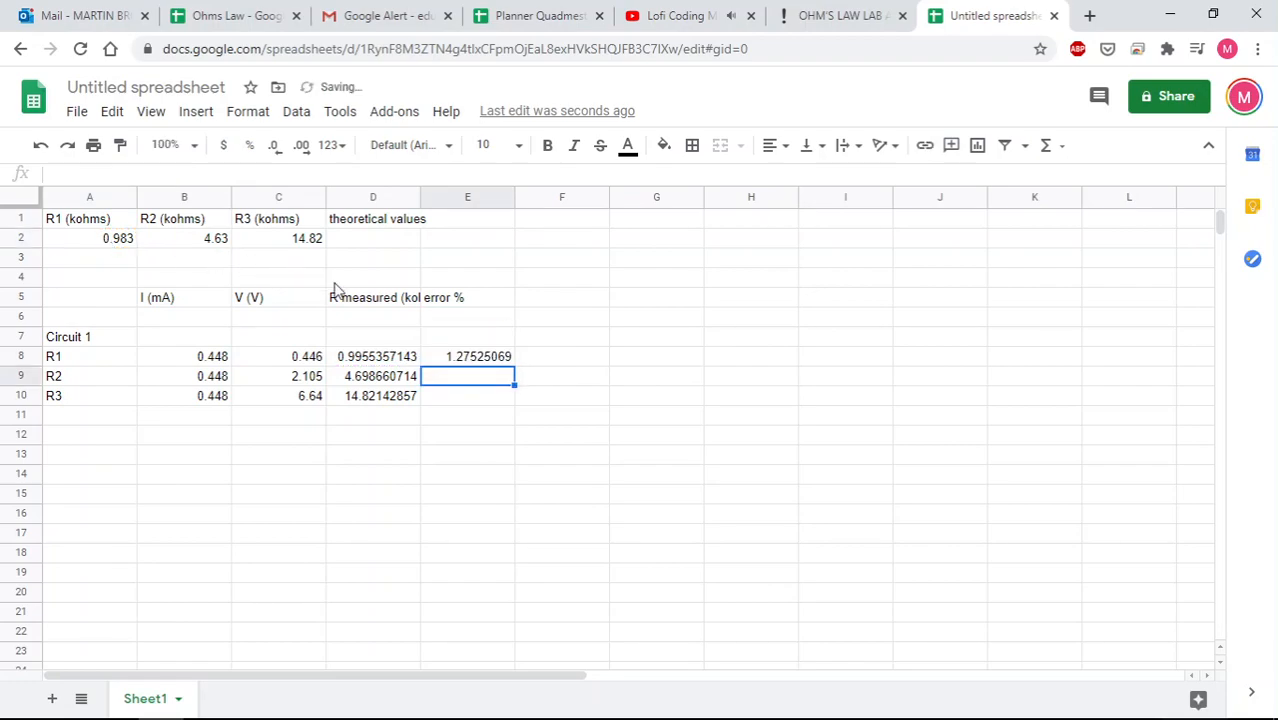
Fill the E8 error formula down to E10 and check the copy in E9
{"action": "key", "text": "Up"}
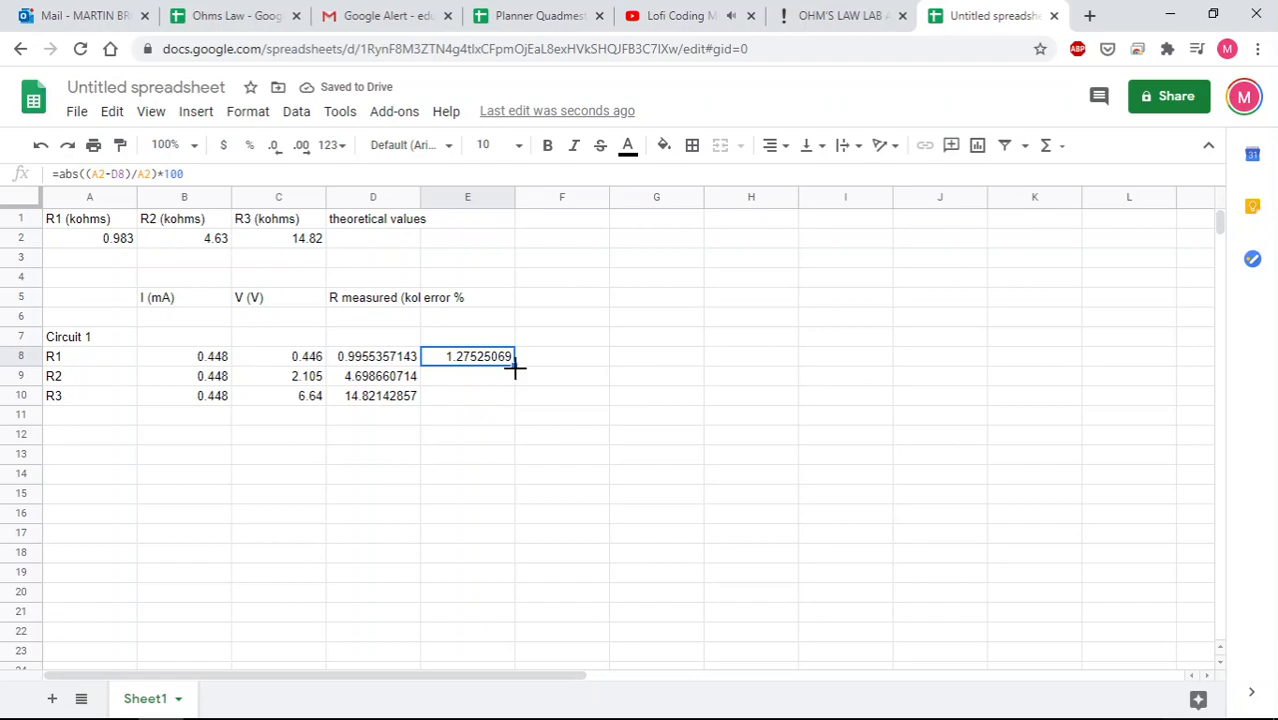
{"action": "left_click_drag", "start_coordinate": [515, 366], "coordinate": [512, 404]}
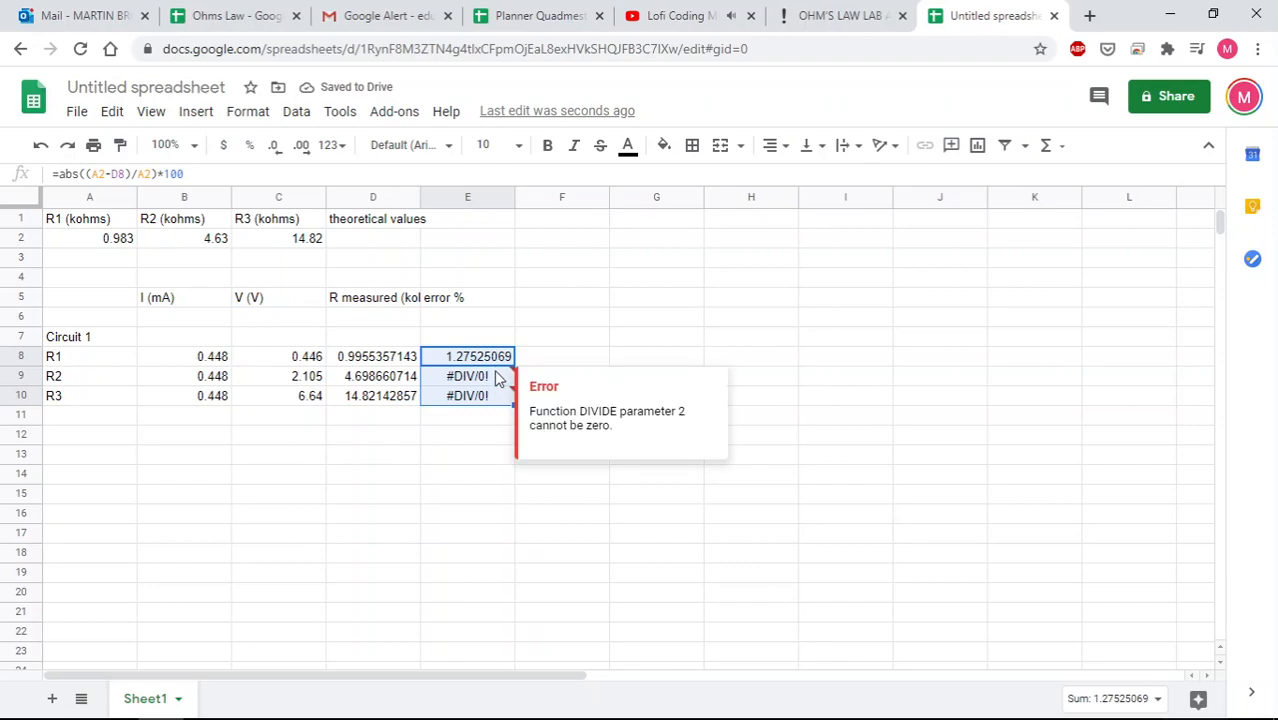
{"action": "left_click", "coordinate": [496, 378]}
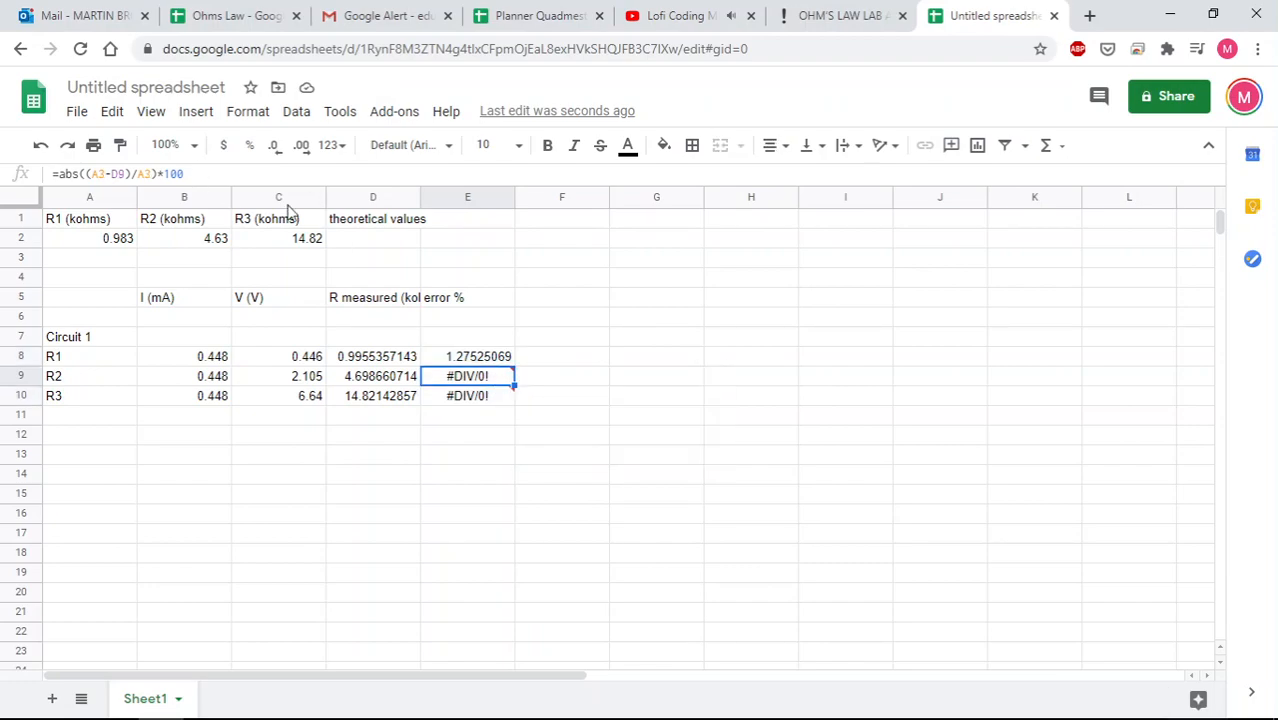
{"action": "mouse_move", "coordinate": [497, 387]}
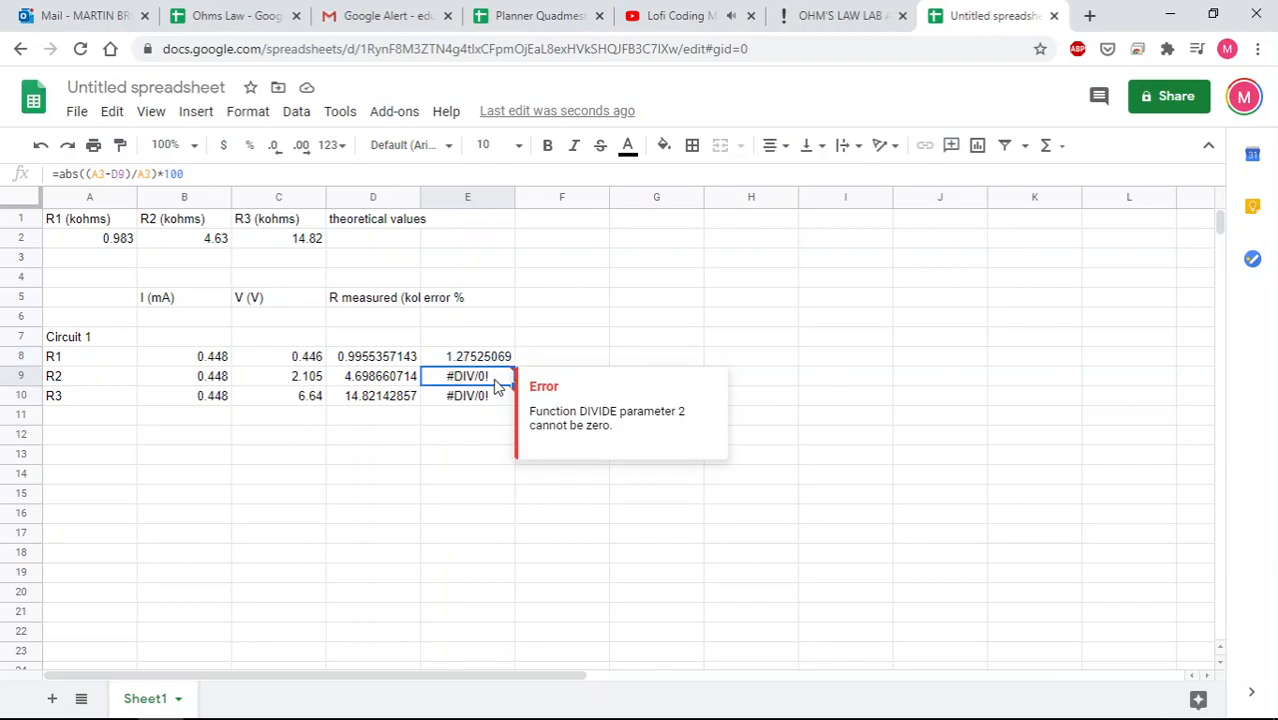
Examine which cells the E9 error formula references, comparing it with the E8 formula and cell A3
{"action": "double_click", "coordinate": [493, 378]}
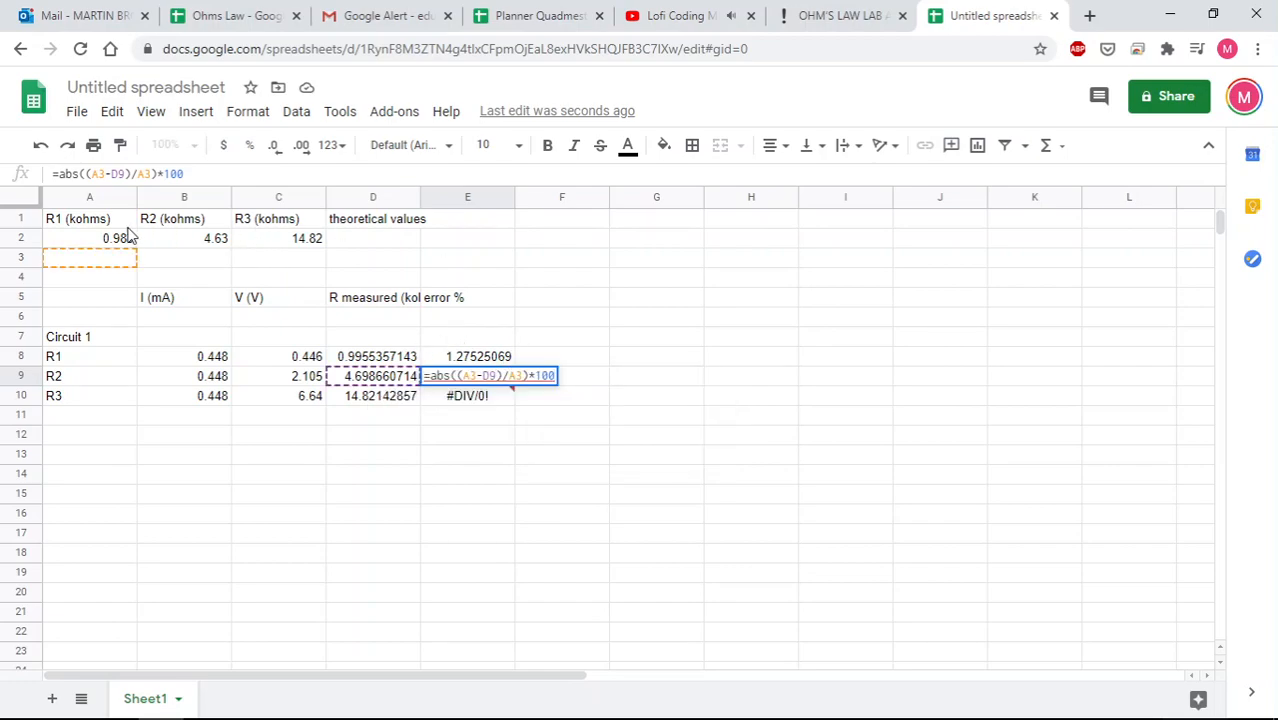
{"action": "left_click", "coordinate": [114, 258]}
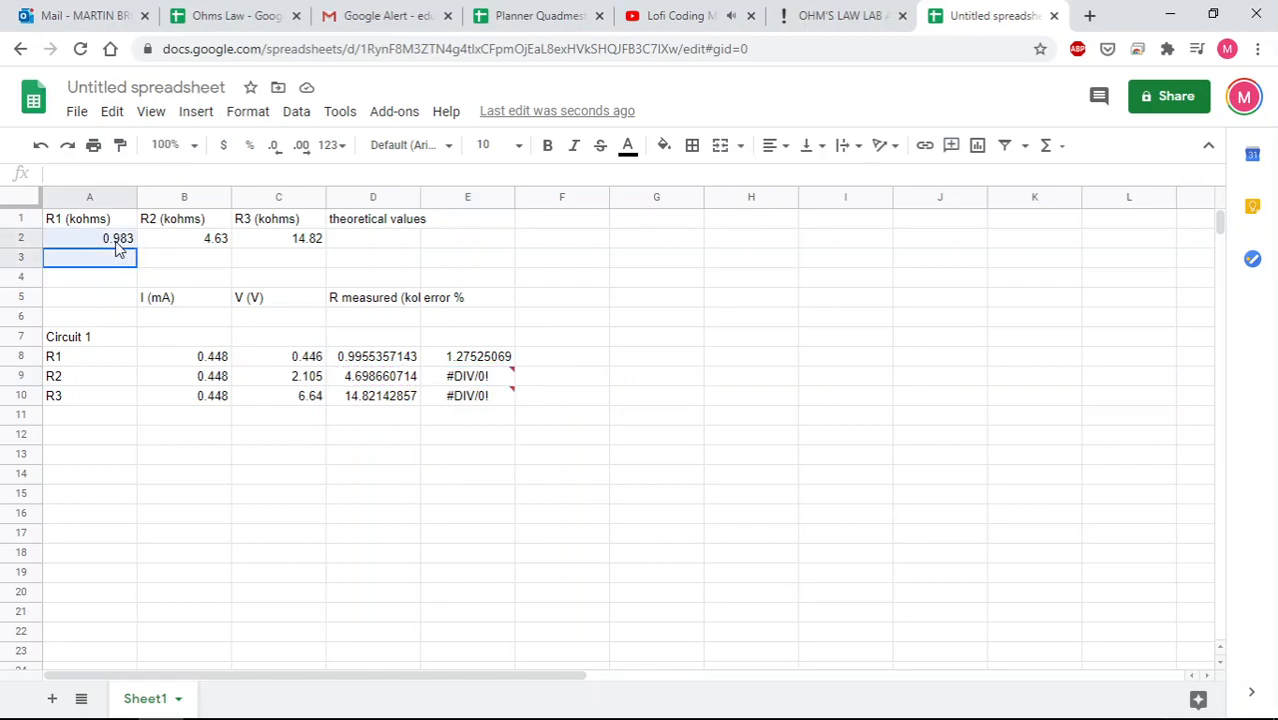
{"action": "left_click", "coordinate": [492, 365]}
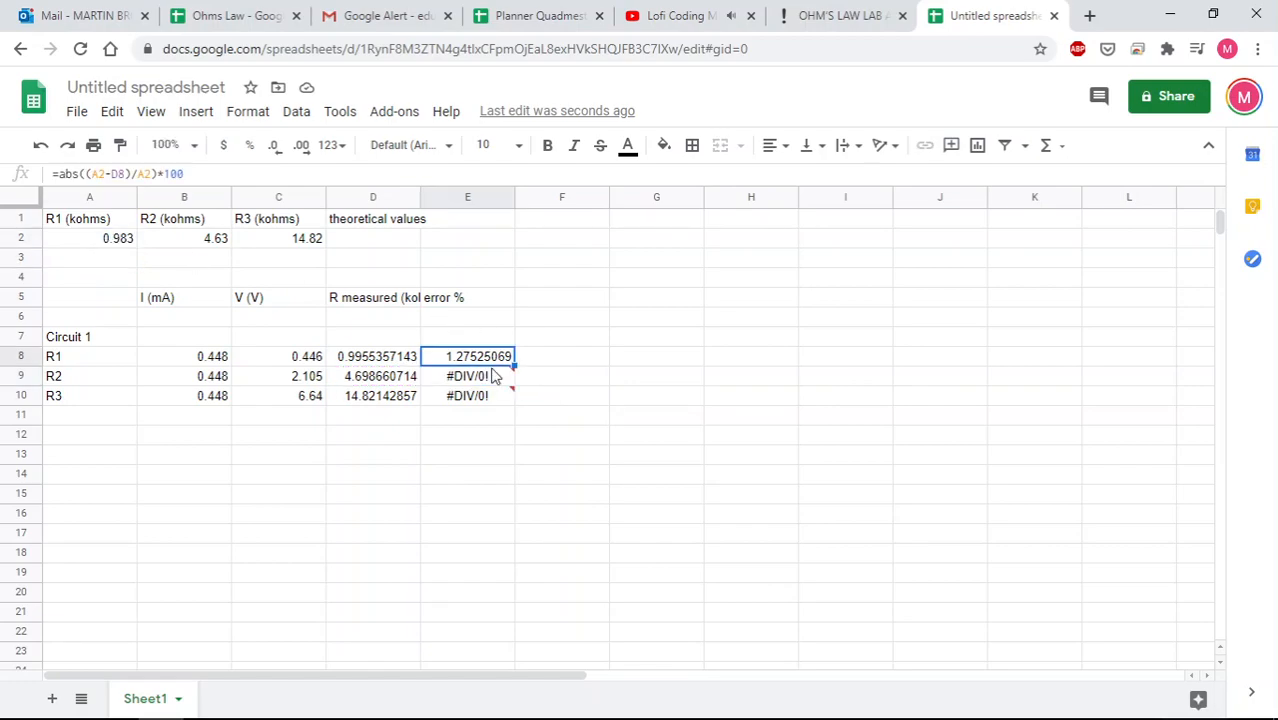
{"action": "double_click", "coordinate": [491, 366]}
{"action": "double_click", "coordinate": [487, 379]}
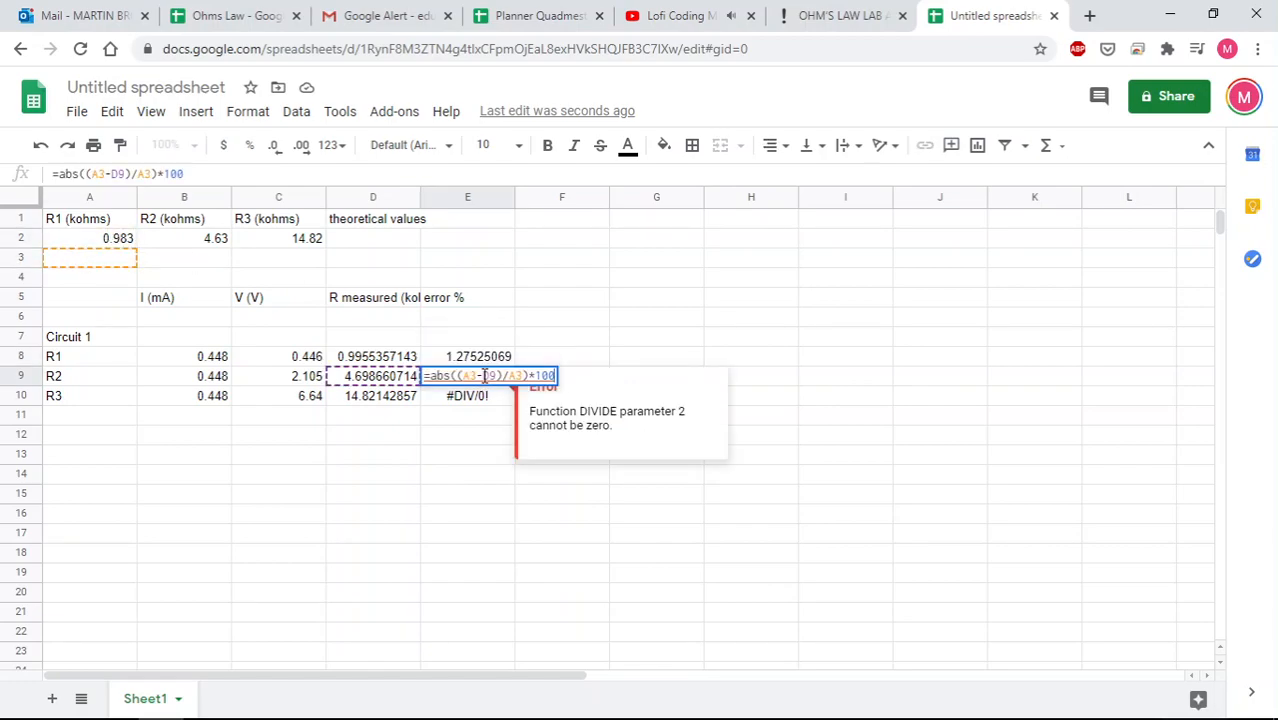
{"action": "left_click", "coordinate": [100, 263]}
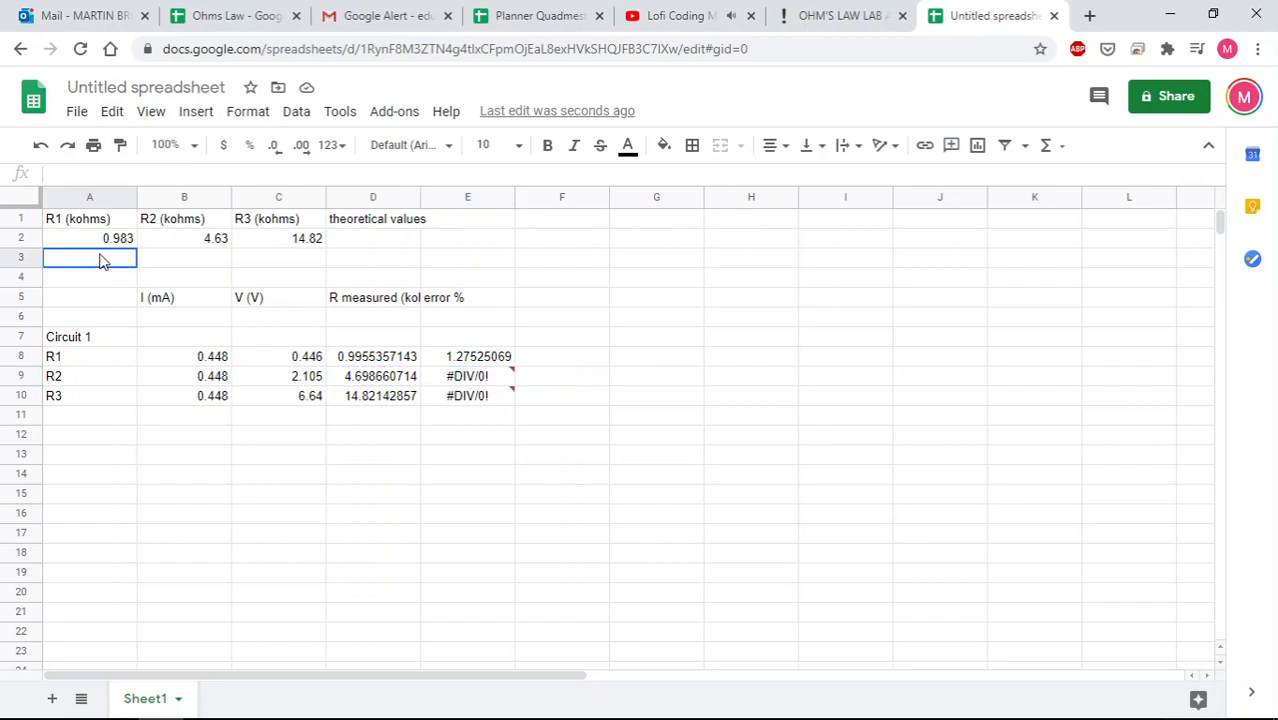
{"action": "left_click", "coordinate": [488, 379]}
{"action": "double_click", "coordinate": [488, 379]}
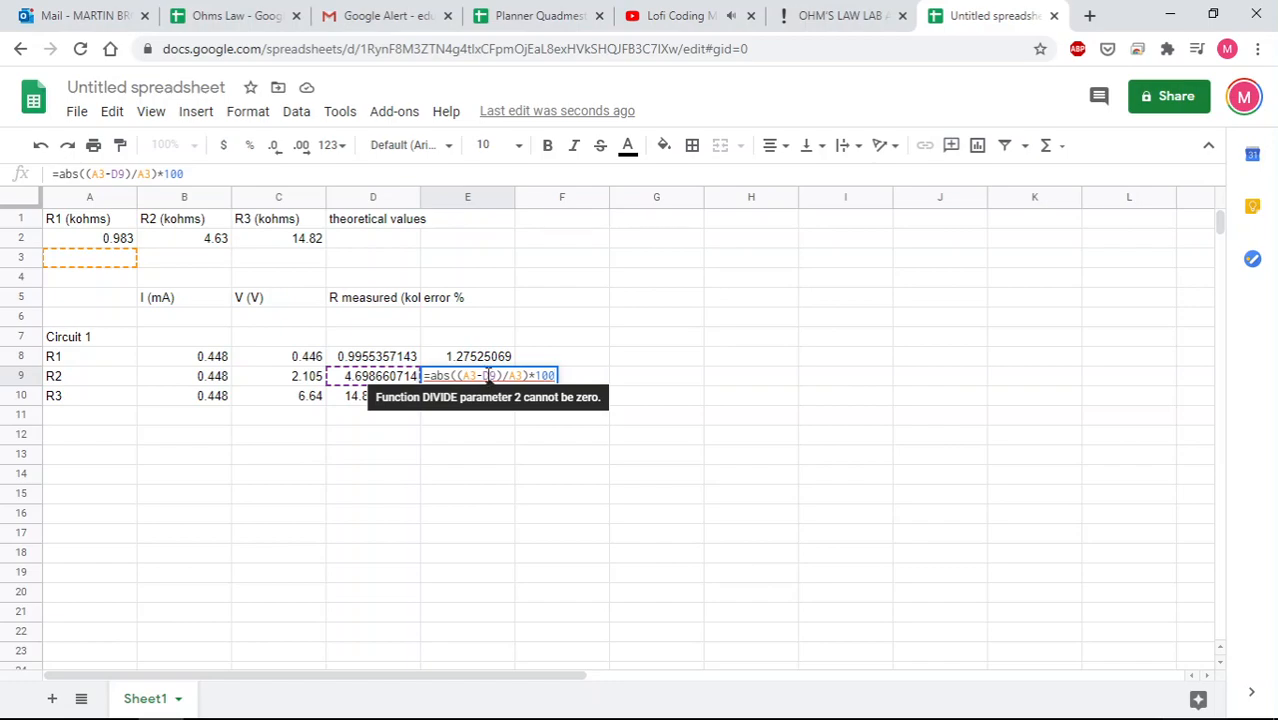
Replace both A3 references in the E9 error formula with A2
{"action": "double_click", "coordinate": [467, 376]}
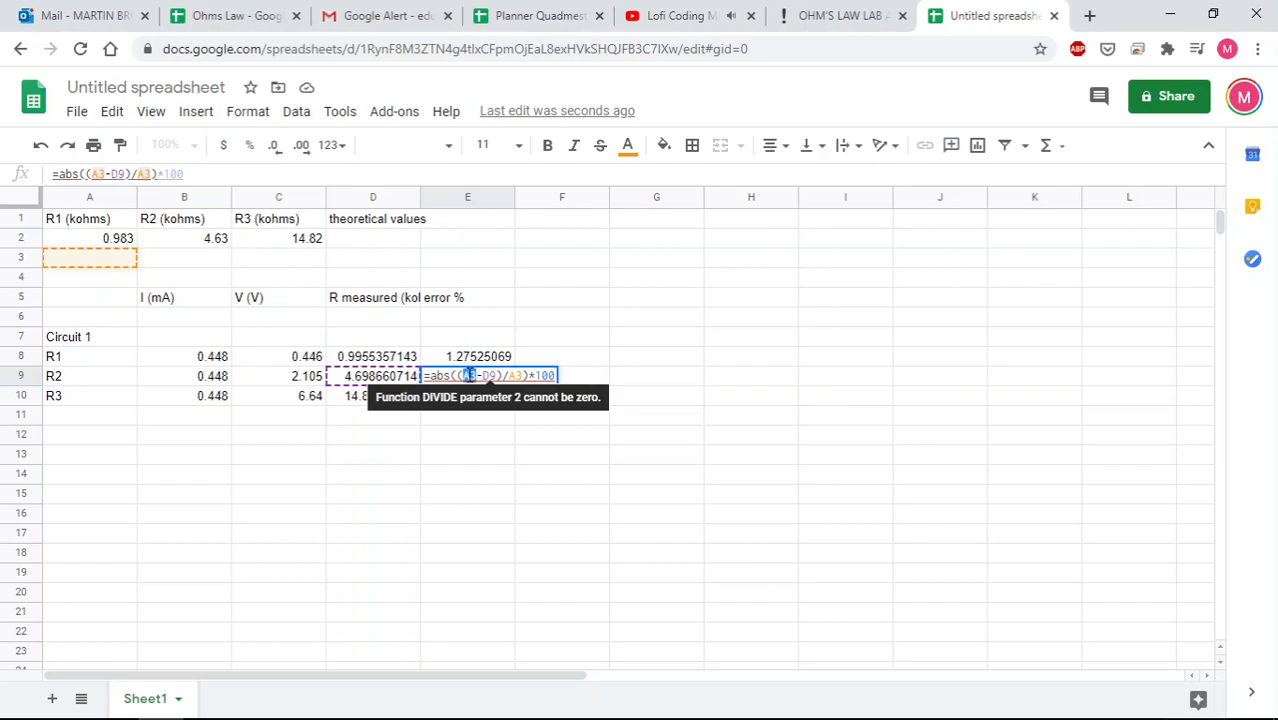
{"action": "type", "text": "A2"}
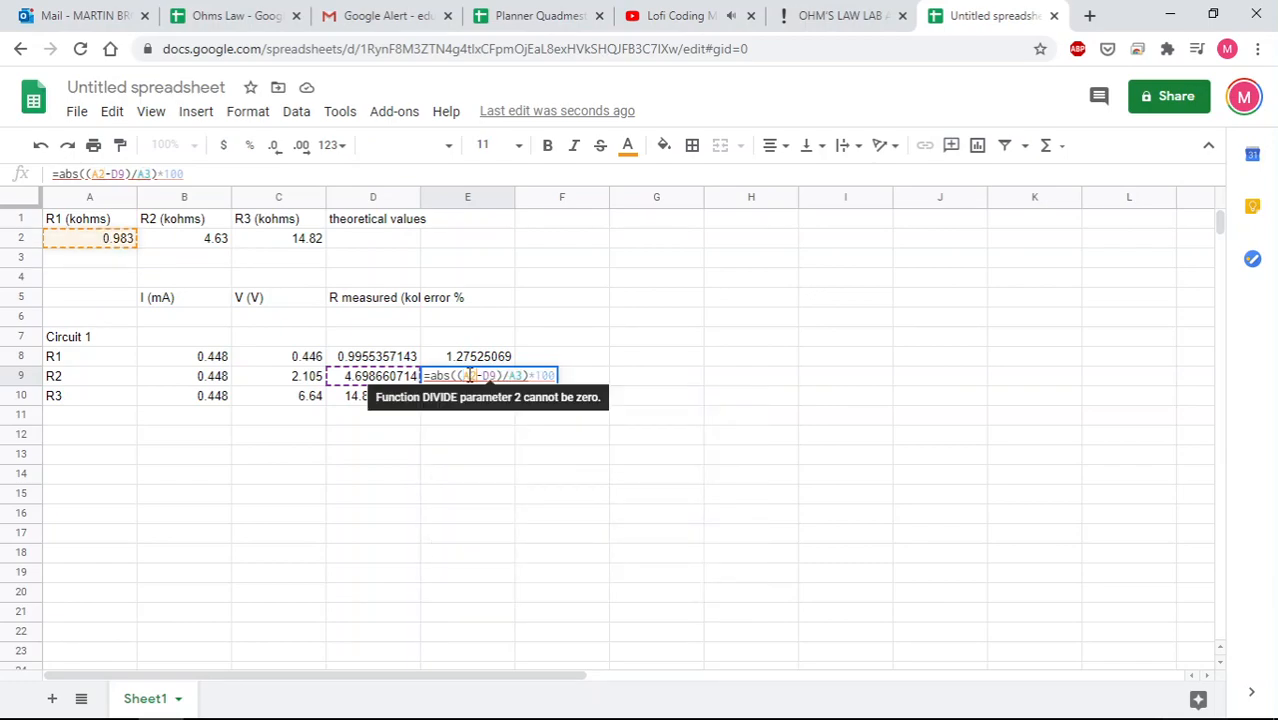
{"action": "left_click", "coordinate": [521, 376]}
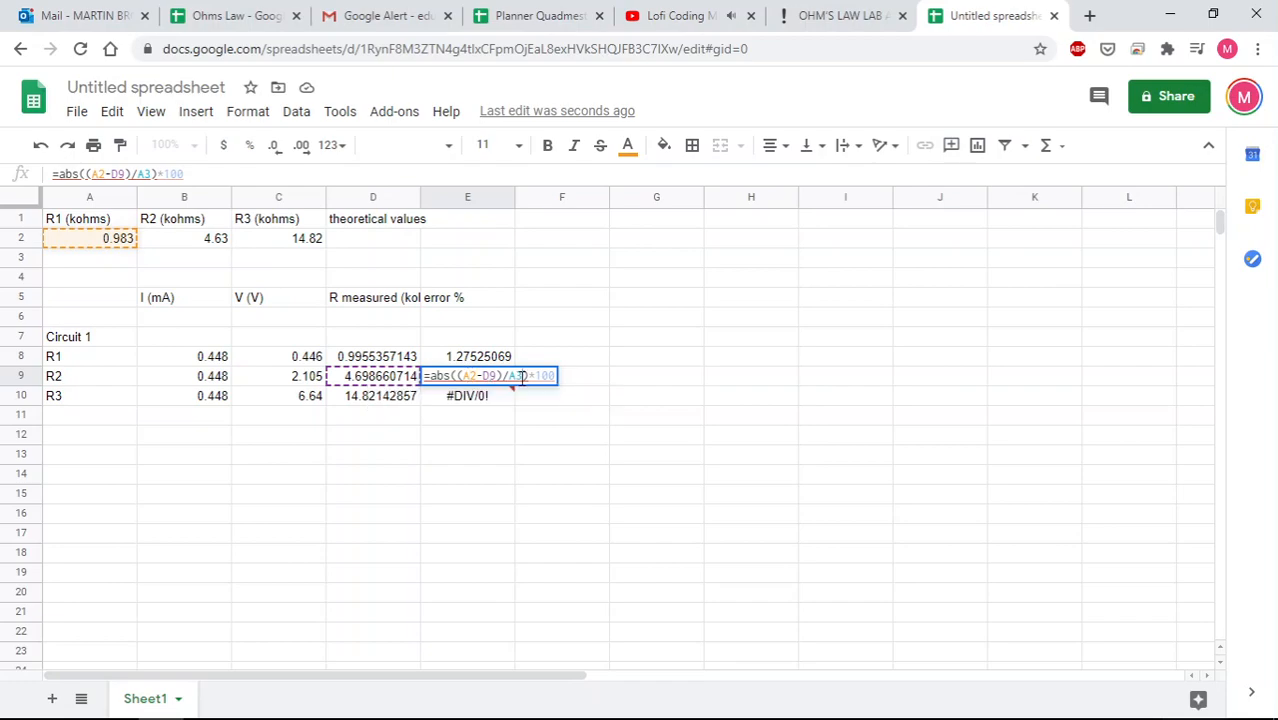
{"action": "key", "text": "BackSpace"}
{"action": "type", "text": "2"}
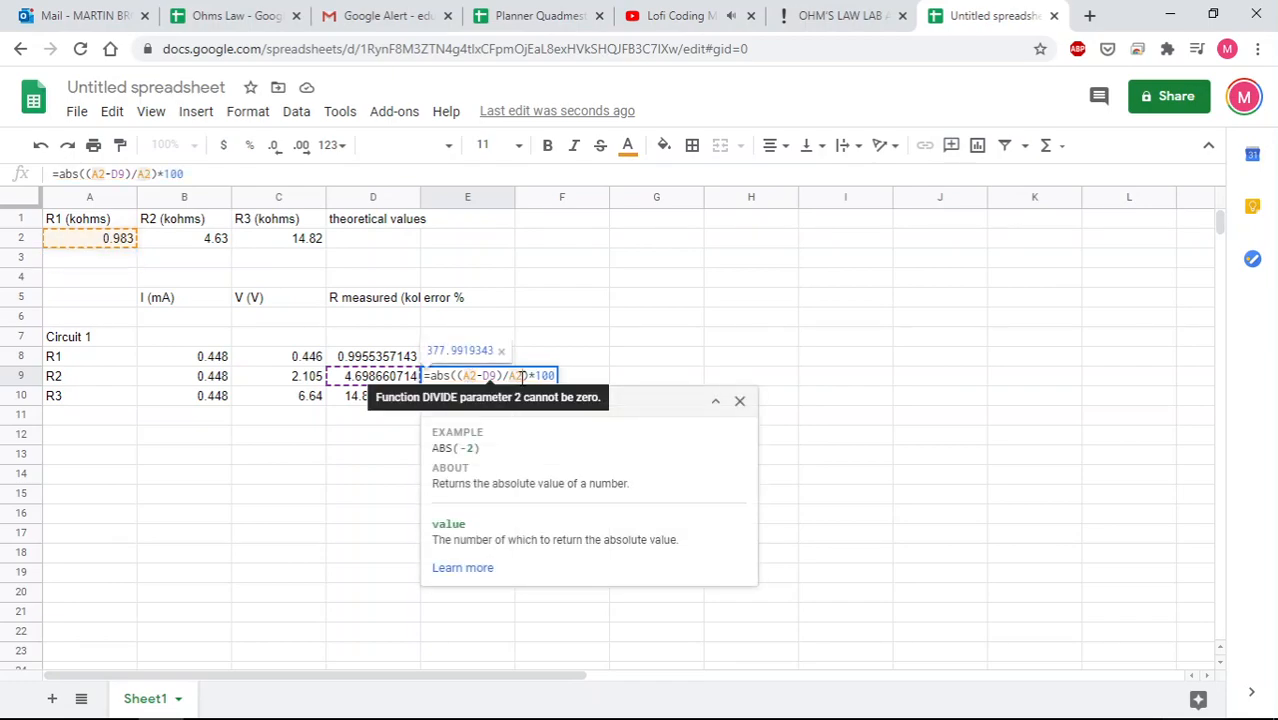
{"action": "key", "text": "Return"}
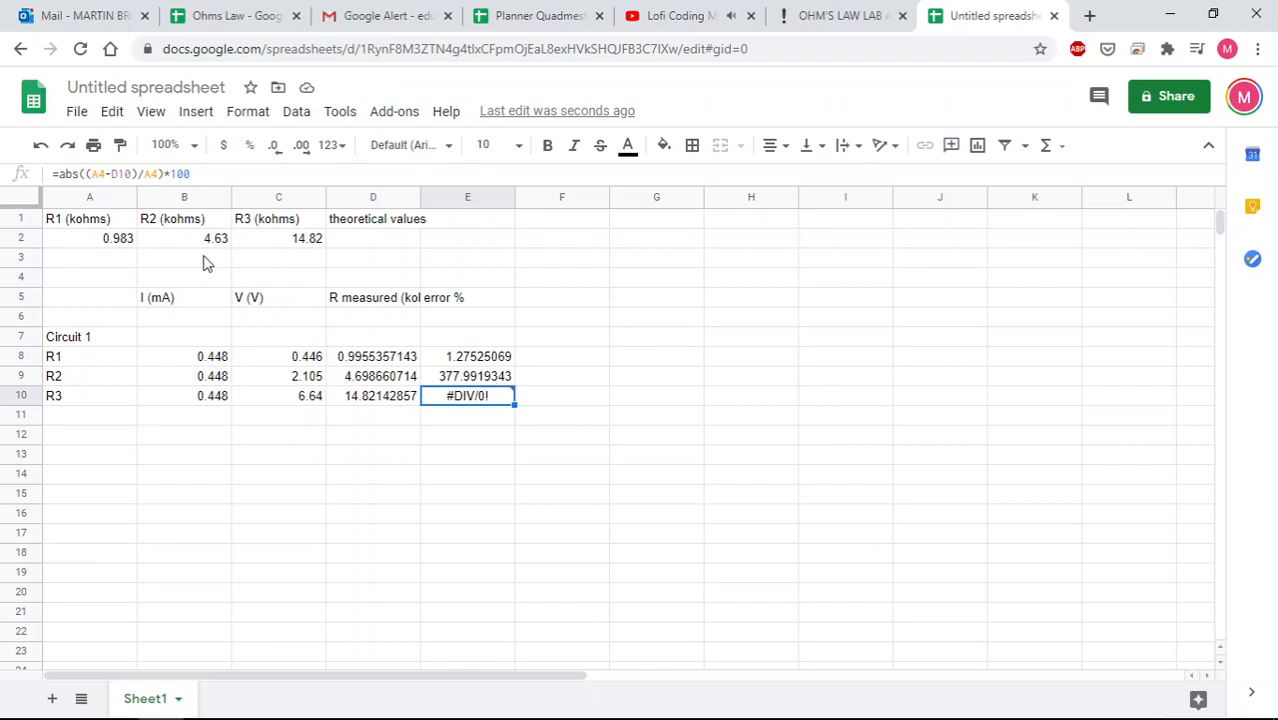
Change the E9 formula to =abs((B2-D9)/B2)*100 so it uses R2's theoretical value
{"action": "left_click", "coordinate": [463, 378]}
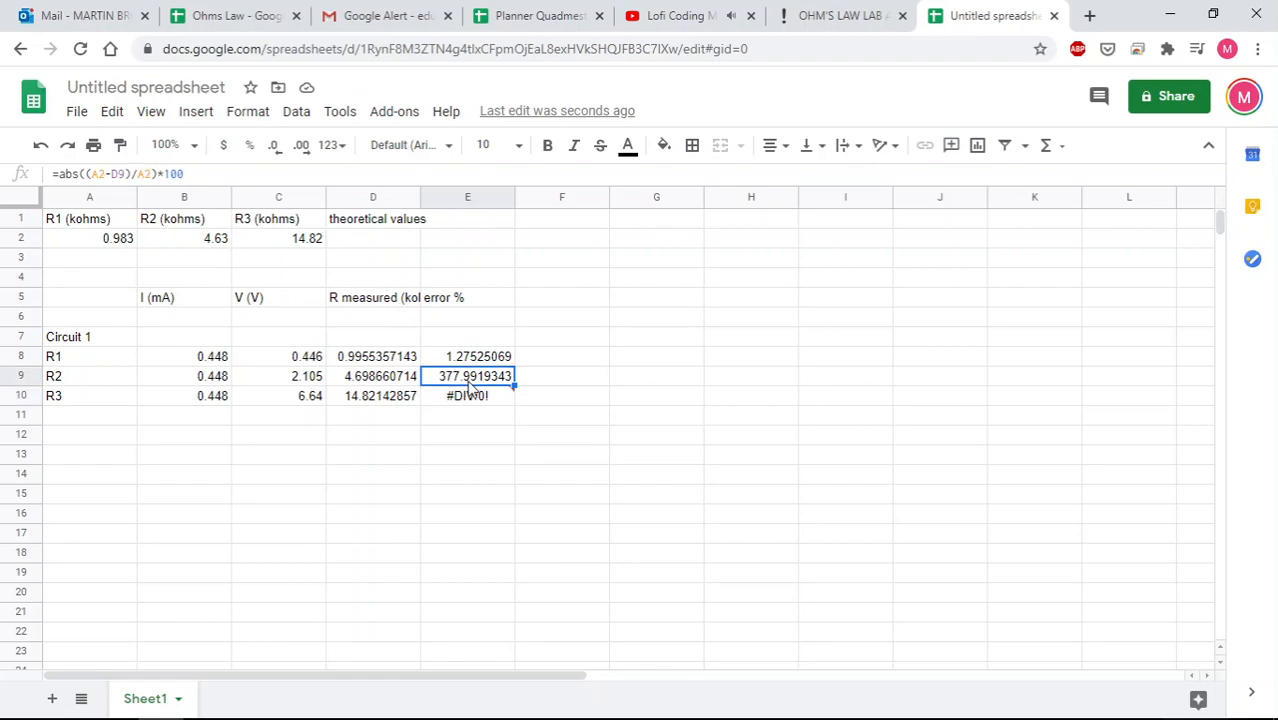
{"action": "double_click", "coordinate": [469, 380]}
{"action": "double_click", "coordinate": [469, 376]}
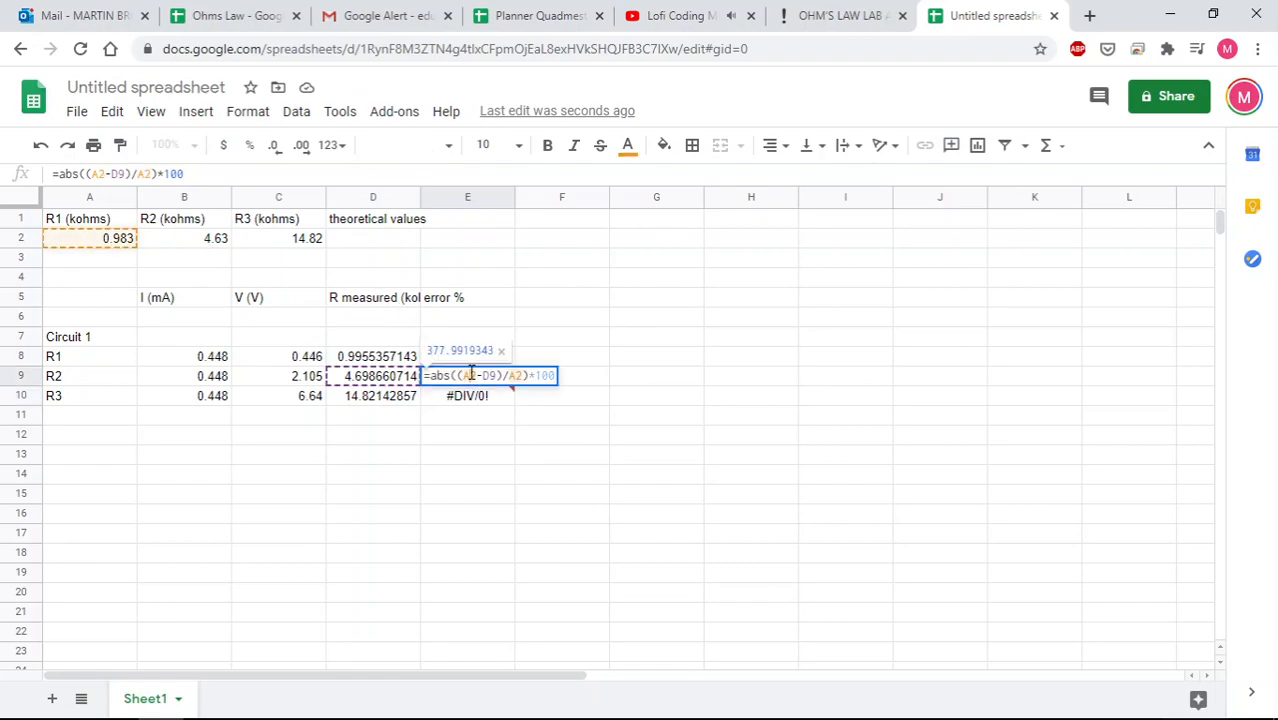
{"action": "type", "text": "B2"}
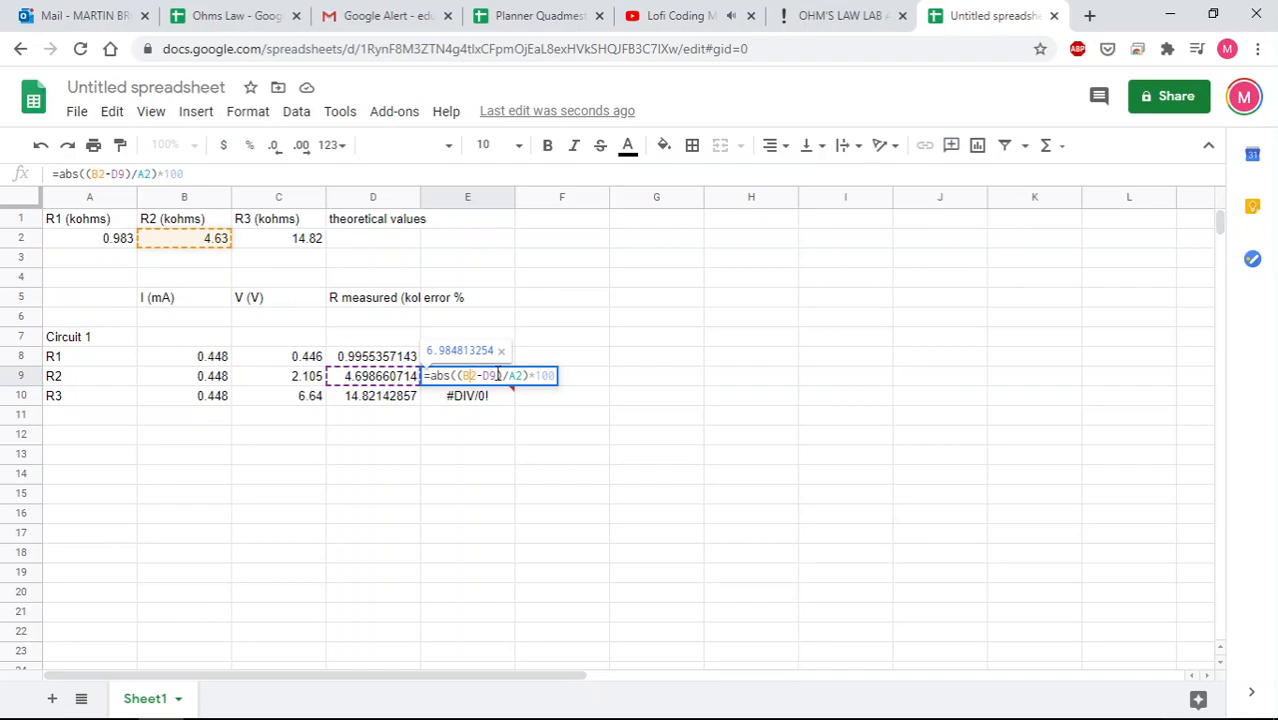
{"action": "double_click", "coordinate": [523, 377]}
{"action": "type", "text": "B2"}
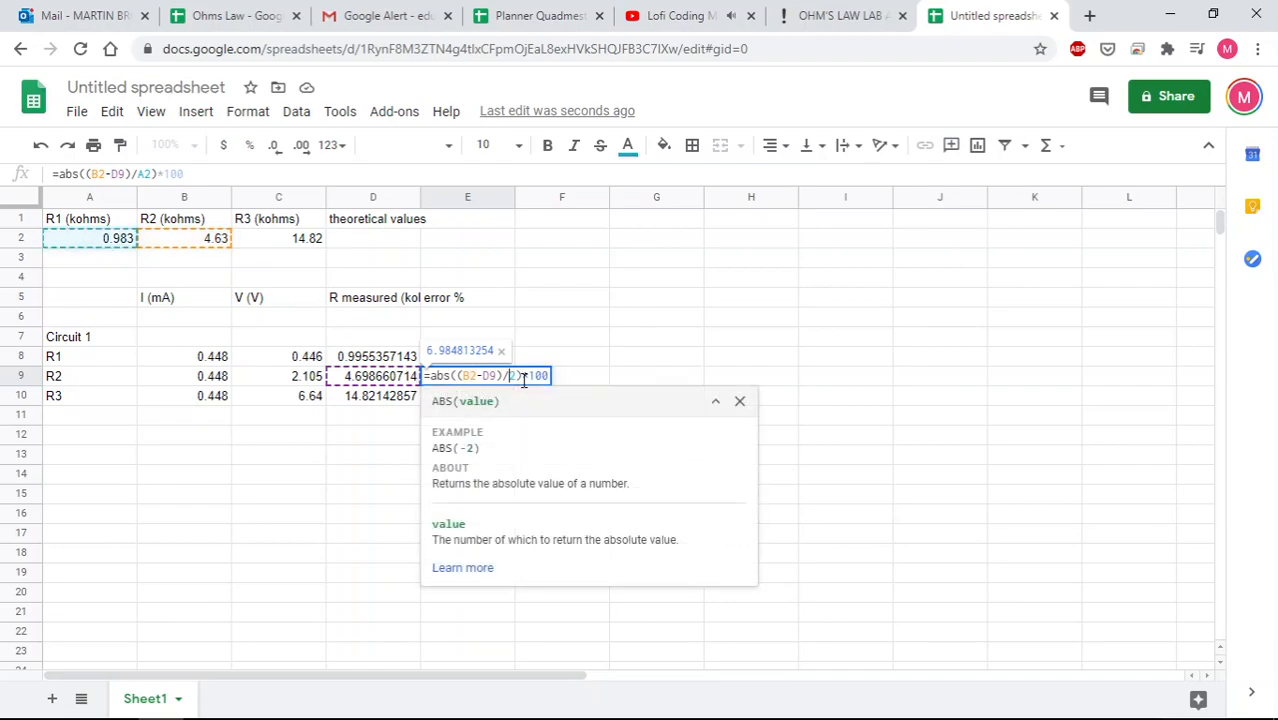
{"action": "key", "text": "Return"}
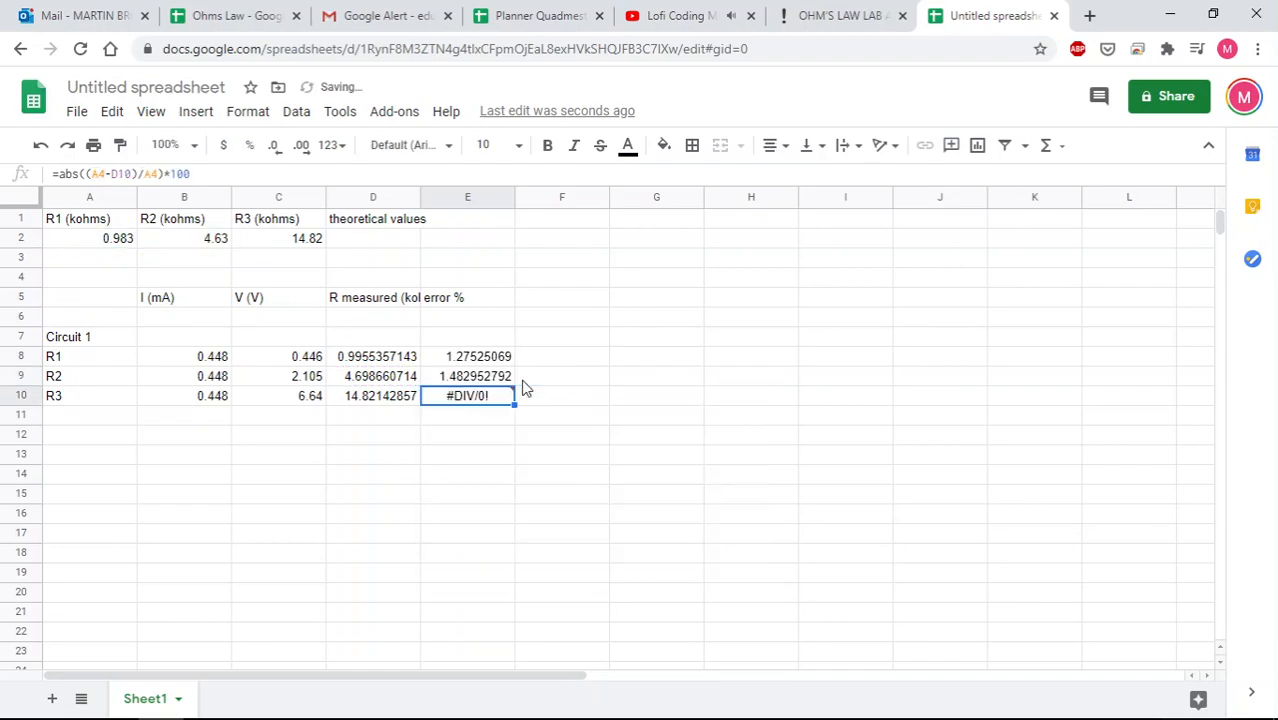
Try to extend the error formulas in E8:E9 down into E10
{"action": "left_click", "coordinate": [492, 376]}
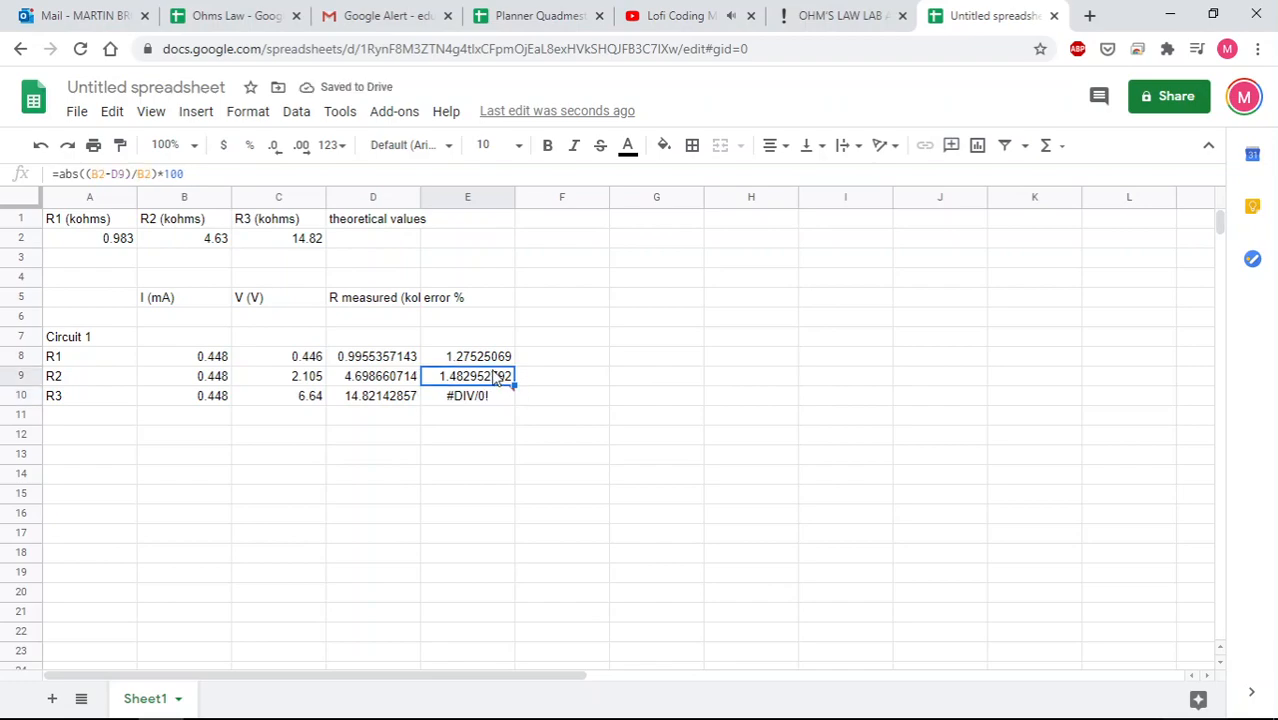
{"action": "left_click", "coordinate": [503, 360]}
{"action": "left_click_drag", "start_coordinate": [503, 360], "coordinate": [513, 374]}
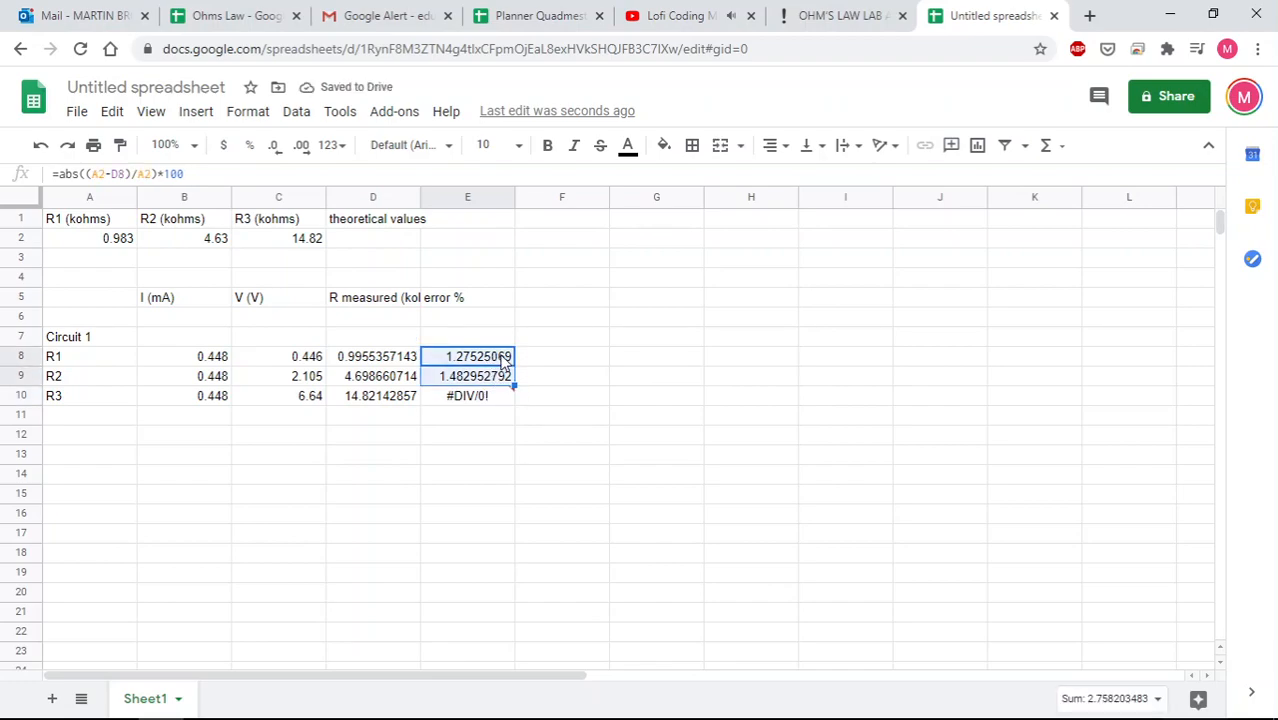
{"action": "left_click_drag", "start_coordinate": [513, 388], "coordinate": [512, 397]}
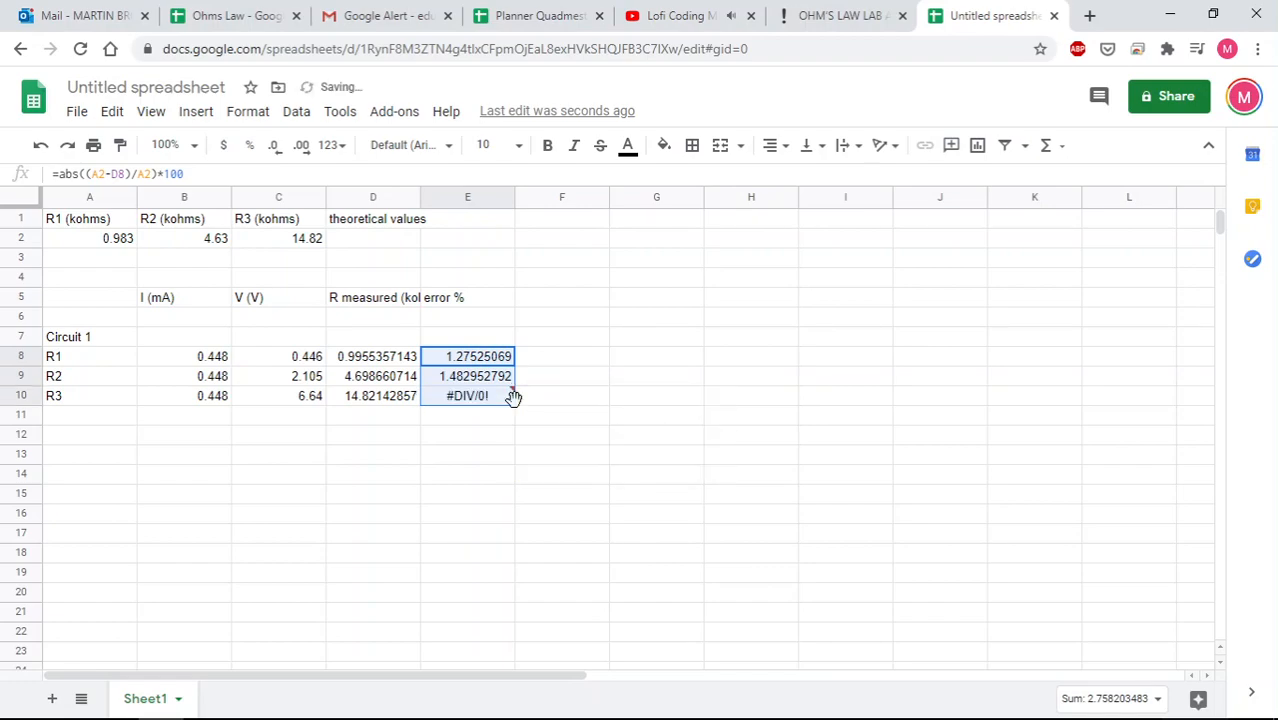
Change the E10 error formula to =abs((C2-D10)/C2)*100 so it uses R3's theoretical value
{"action": "double_click", "coordinate": [499, 396]}
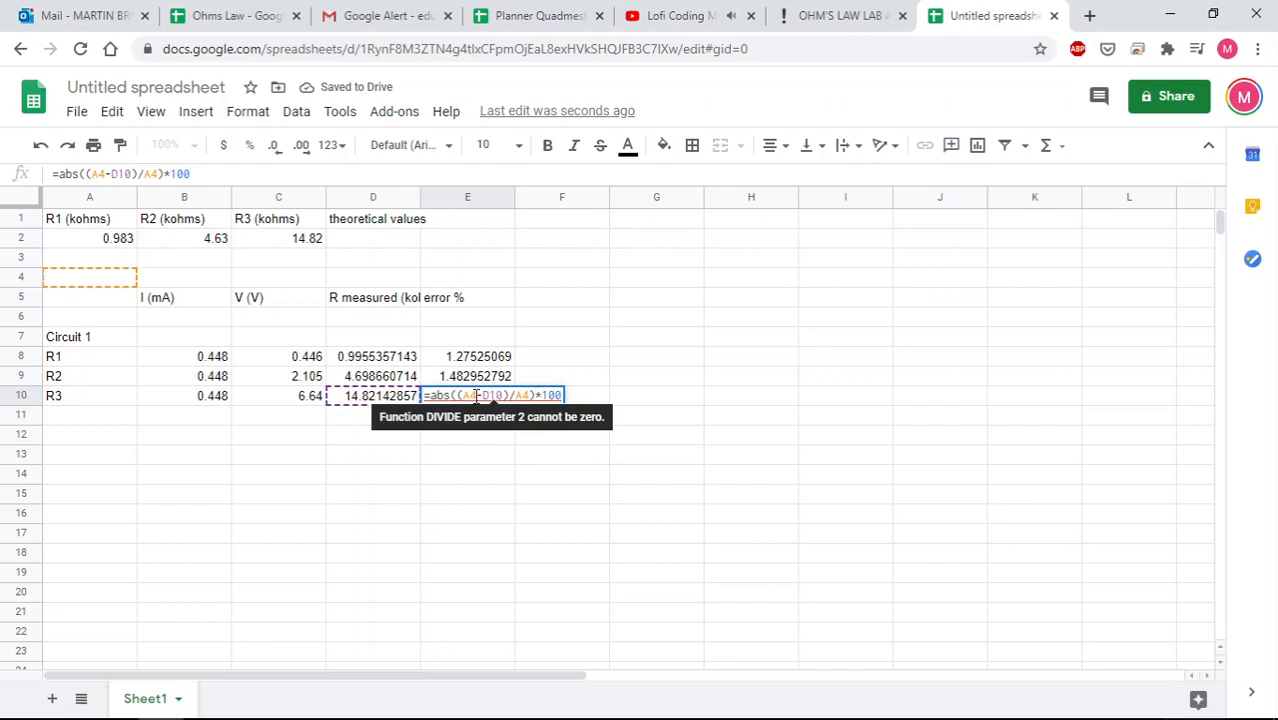
{"action": "left_click", "coordinate": [476, 396]}
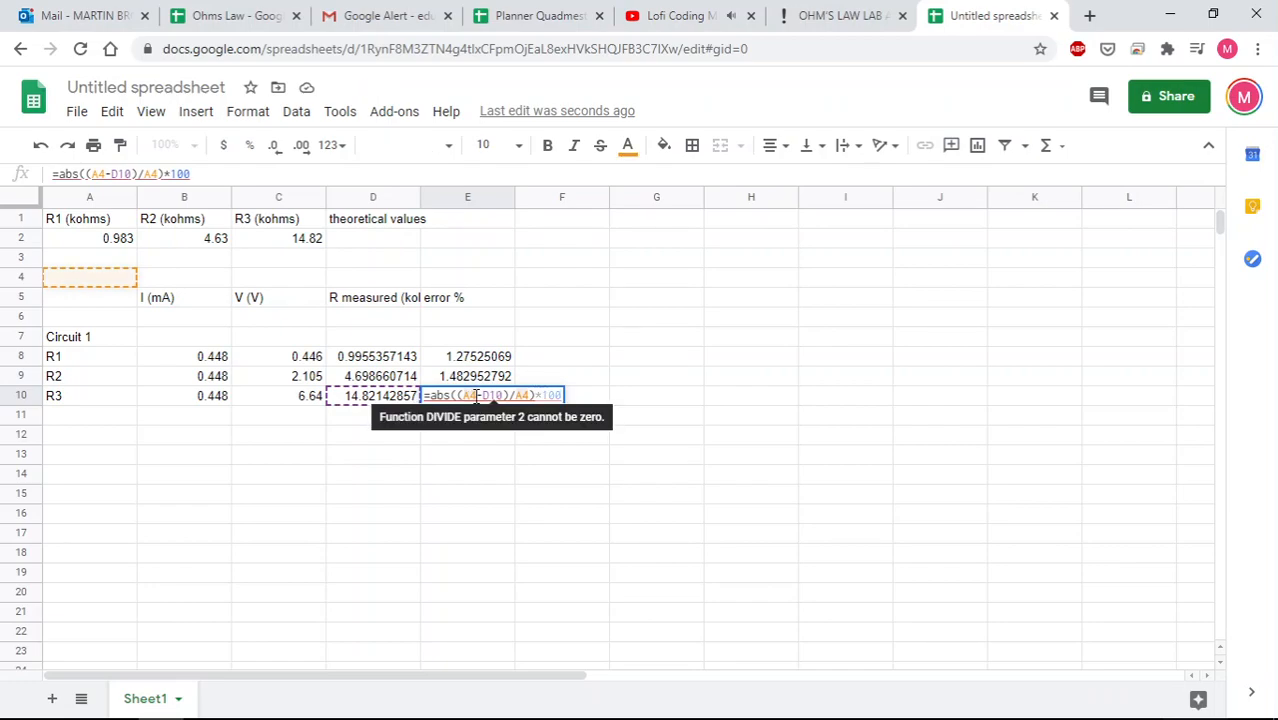
{"action": "key", "text": "BackSpace"}
{"action": "key", "text": "BackSpace"}
{"action": "type", "text": "C2"}
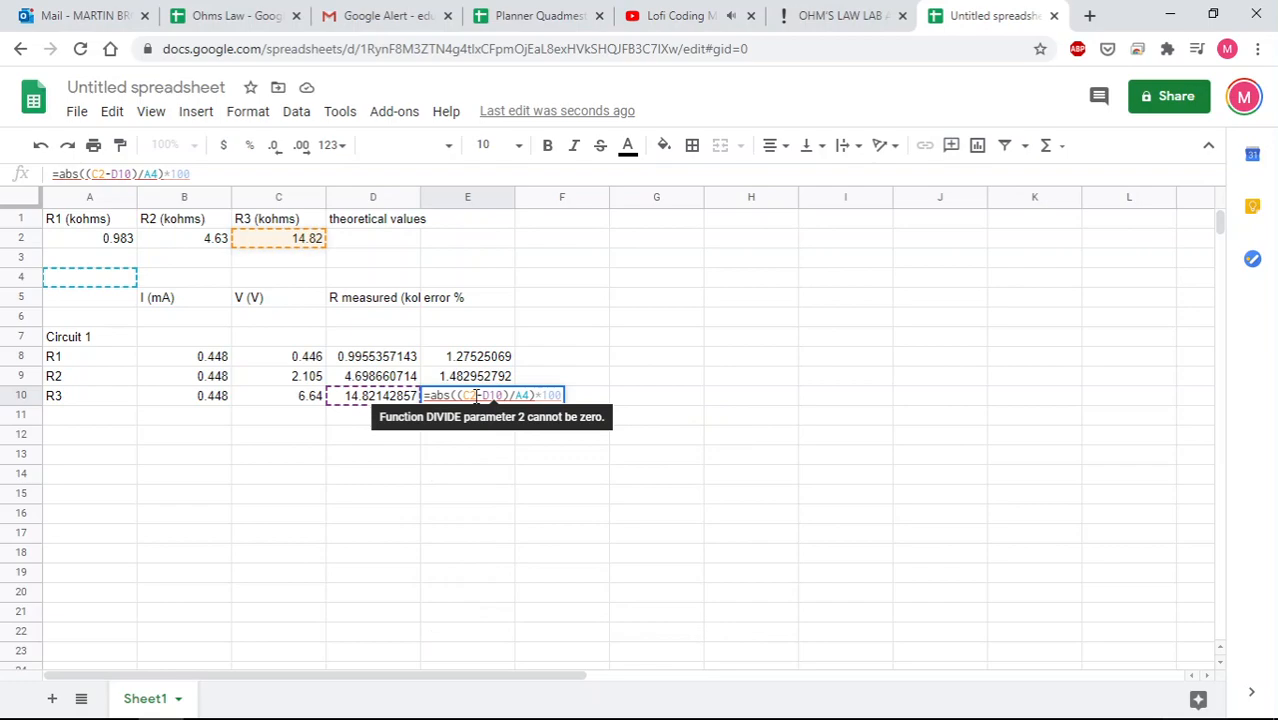
{"action": "left_click", "coordinate": [529, 396]}
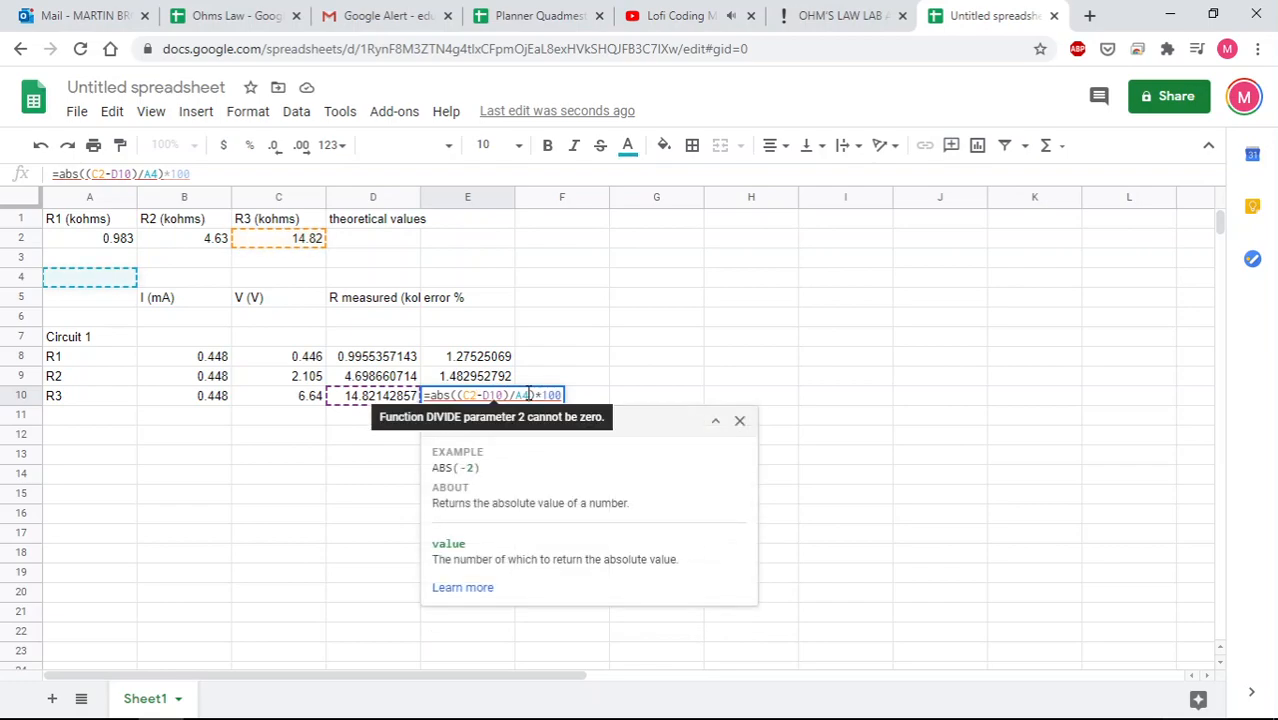
{"action": "key", "text": "BackSpace"}
{"action": "key", "text": "BackSpace"}
{"action": "type", "text": "C2"}
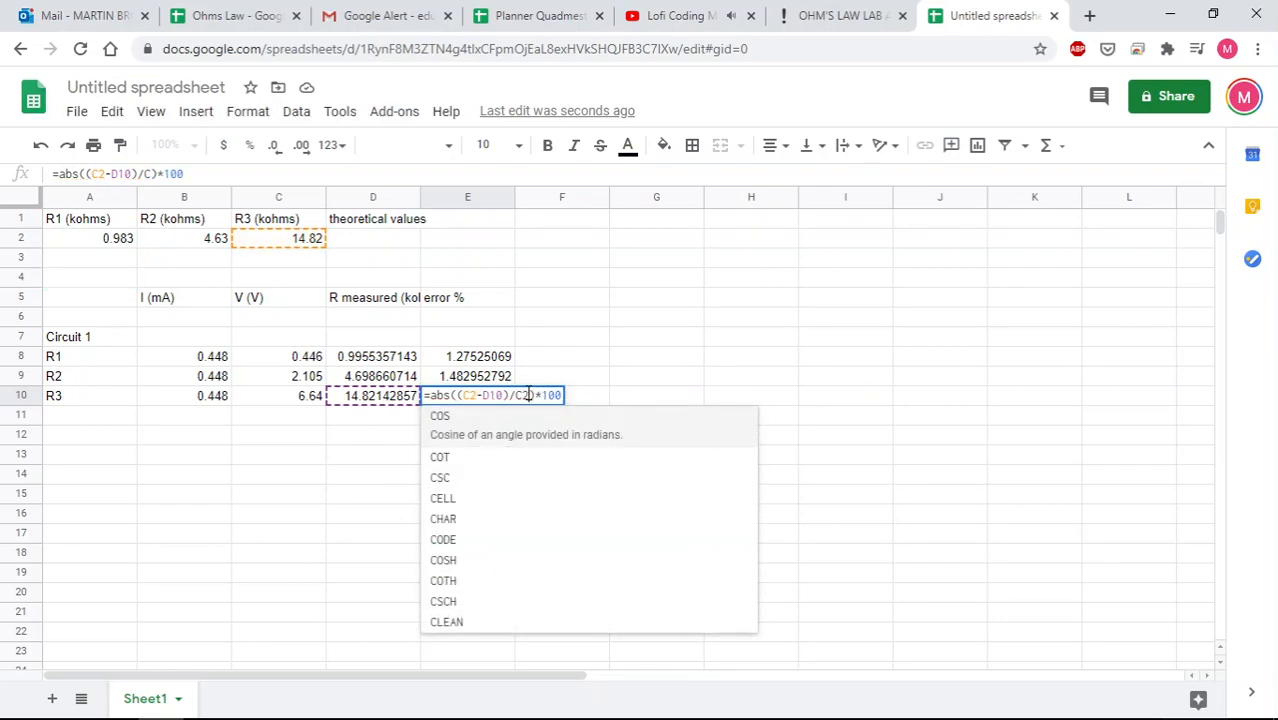
{"action": "key", "text": "Return"}
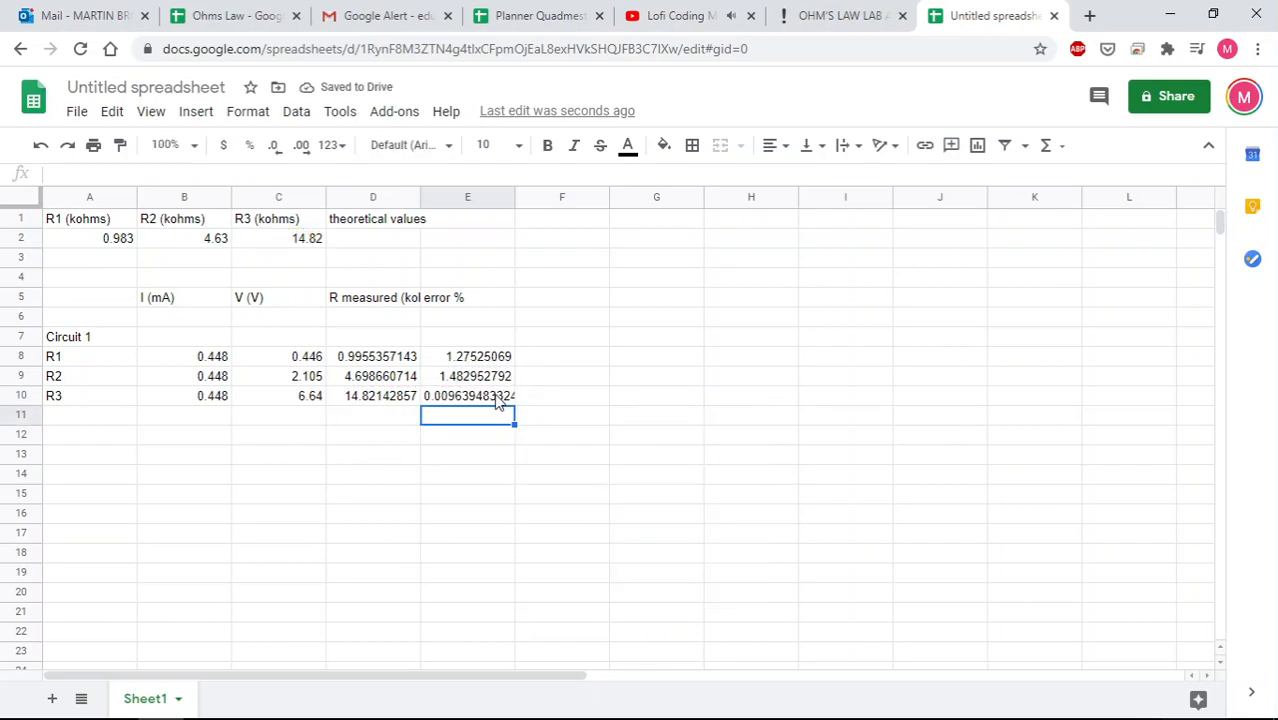
{"action": "left_click", "coordinate": [497, 398]}
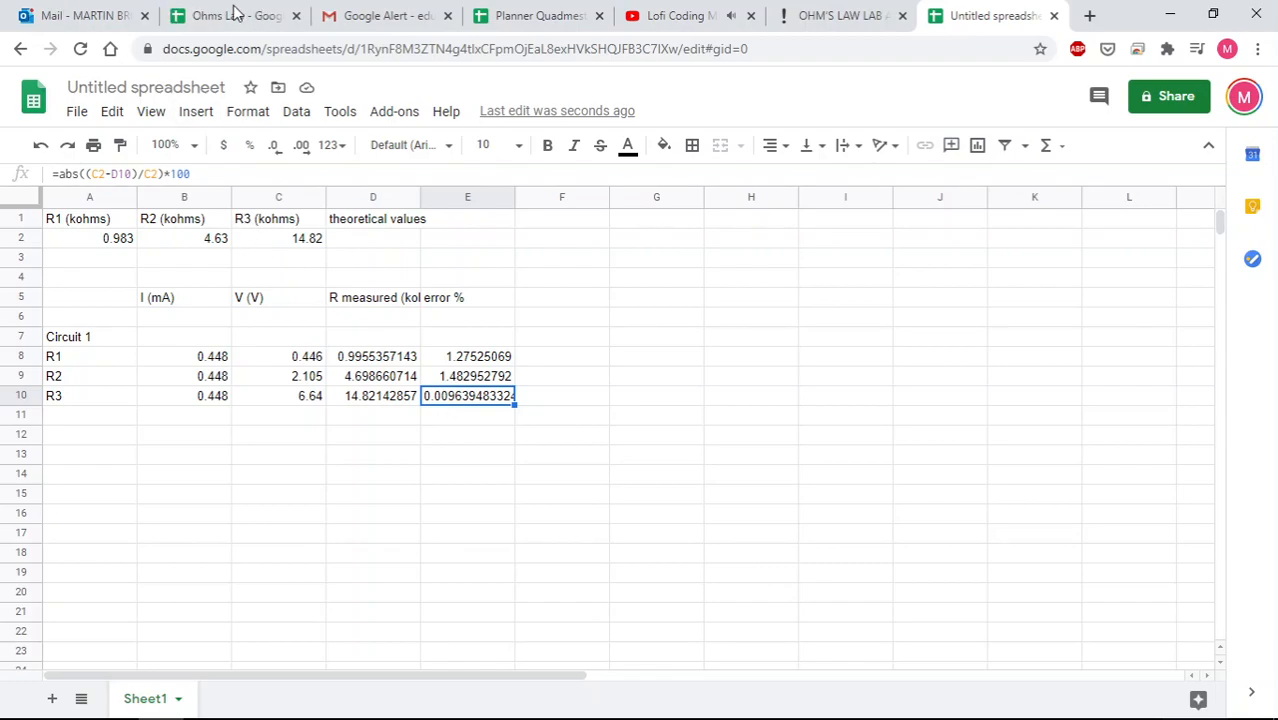
Enter the heading Circuit 2 in cell A13
{"action": "left_click", "coordinate": [97, 460]}
{"action": "type", "text": "Circuit 2"}
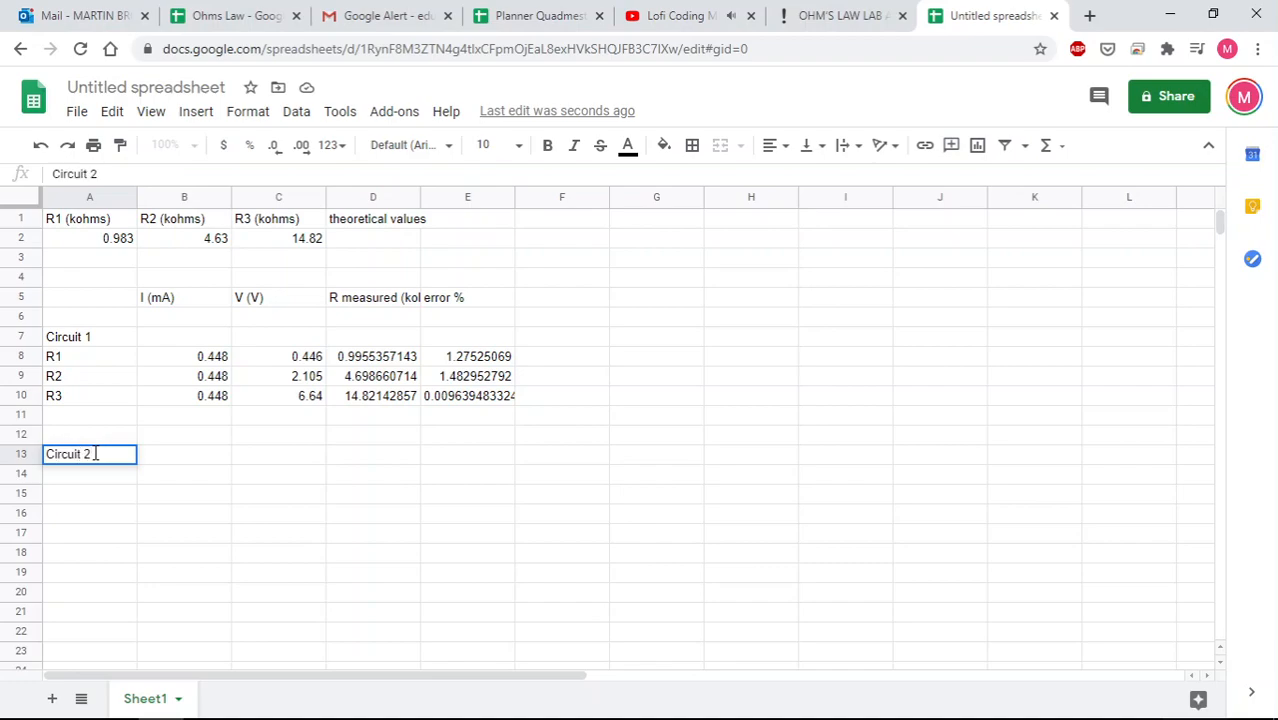
{"action": "key", "text": "Return"}
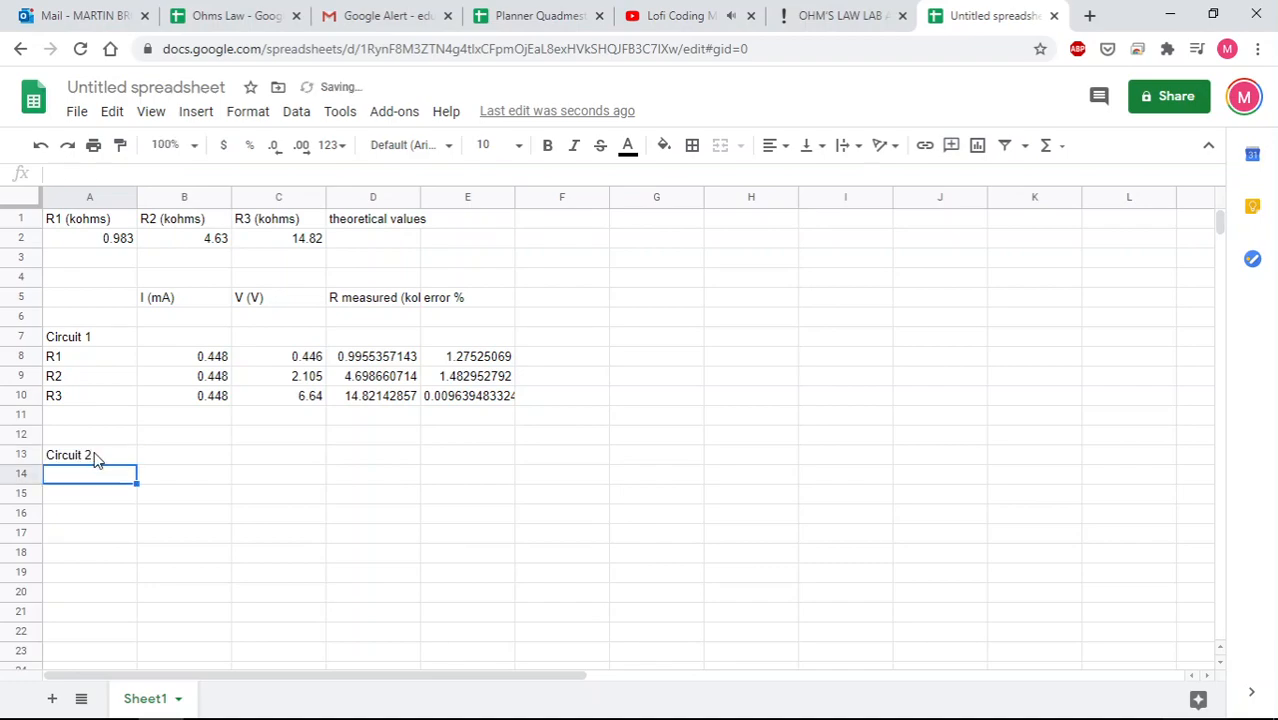
Copy the Circuit 1 heading and resistor labels from A7:A10 to A13, and change the pasted heading to Circuit 2
{"action": "left_click", "coordinate": [100, 341]}
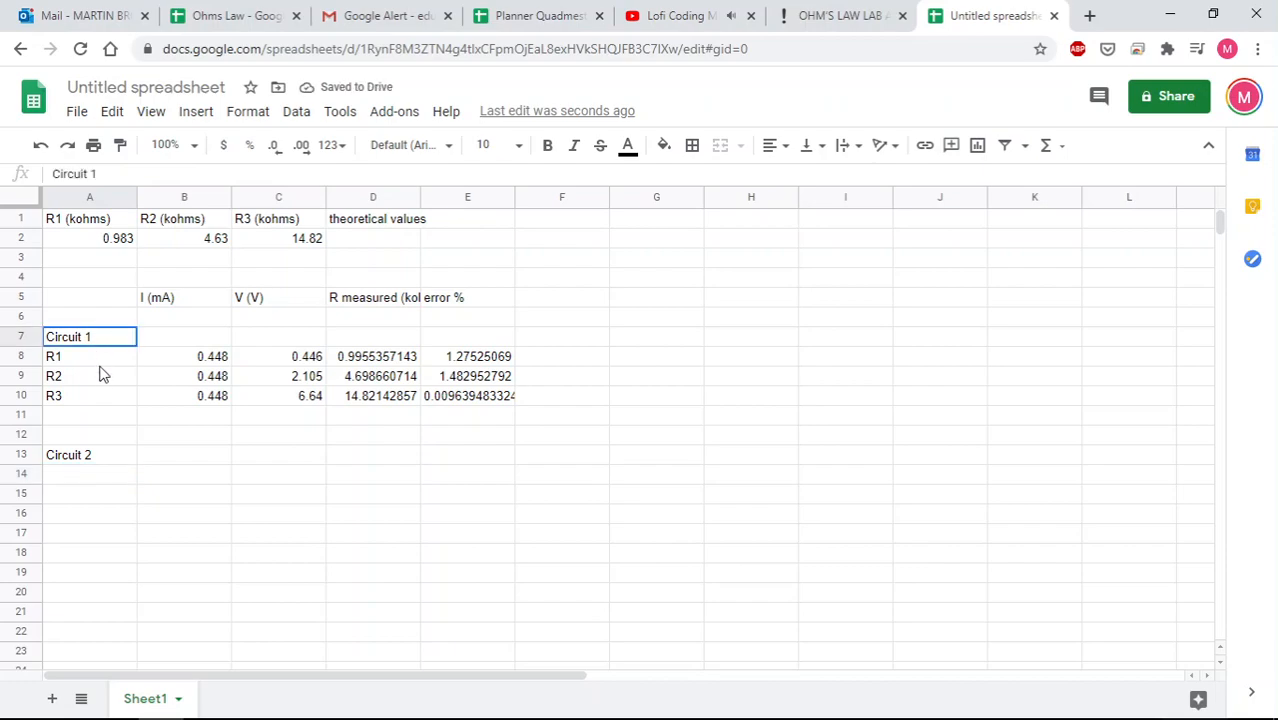
{"action": "left_click", "coordinate": [103, 405], "text": "shift"}
{"action": "key", "text": "ctrl+c"}
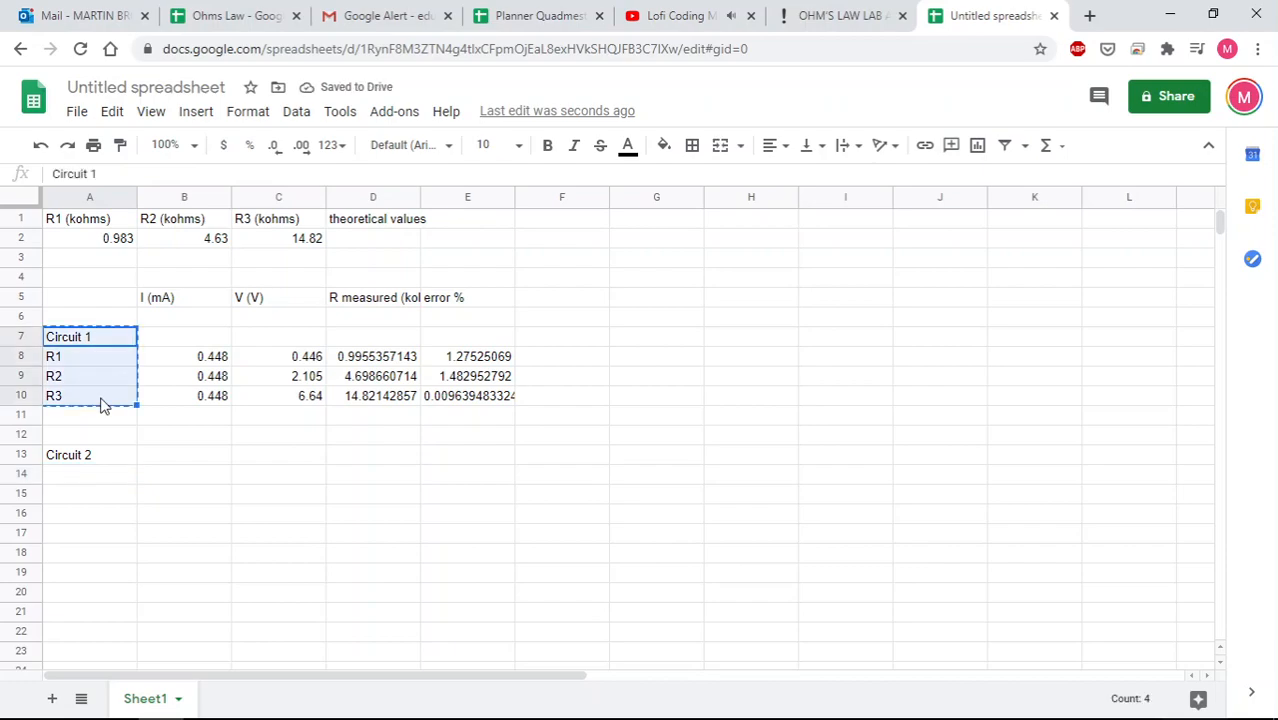
{"action": "left_click", "coordinate": [103, 463]}
{"action": "key", "text": "ctrl+v"}
{"action": "left_click", "coordinate": [100, 465]}
{"action": "double_click", "coordinate": [100, 460]}
{"action": "key", "text": "BackSpace"}
{"action": "type", "text": "2"}
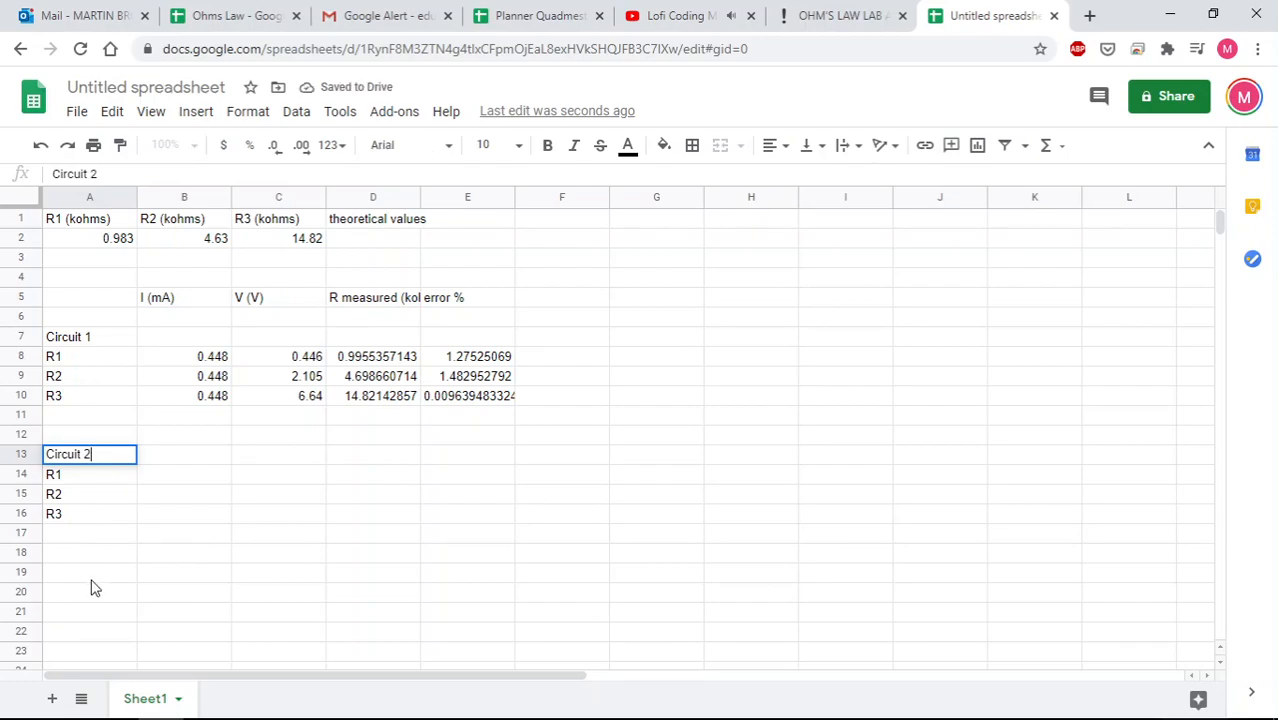
Paste the copied heading and resistor labels at A19 and change the heading to Circuit 3
{"action": "left_click", "coordinate": [91, 578]}
{"action": "key", "text": "ctrl+v"}
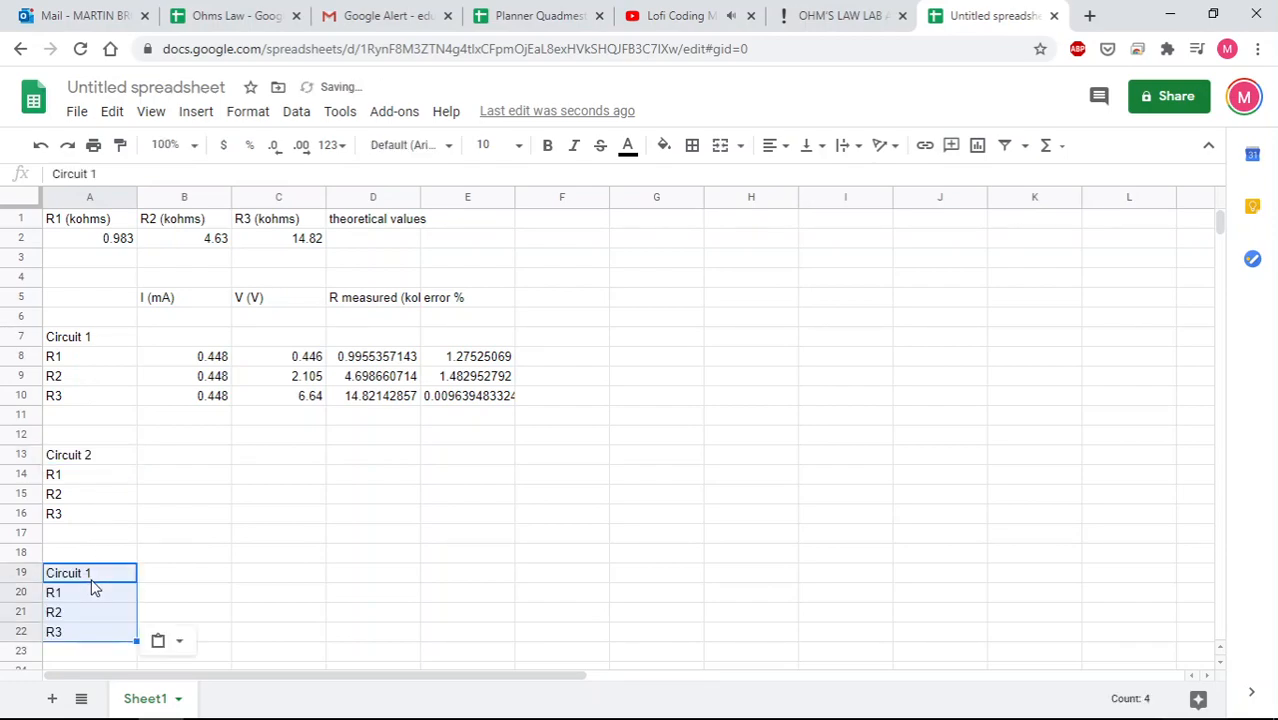
{"action": "left_click", "coordinate": [112, 580]}
{"action": "type", "text": "3"}
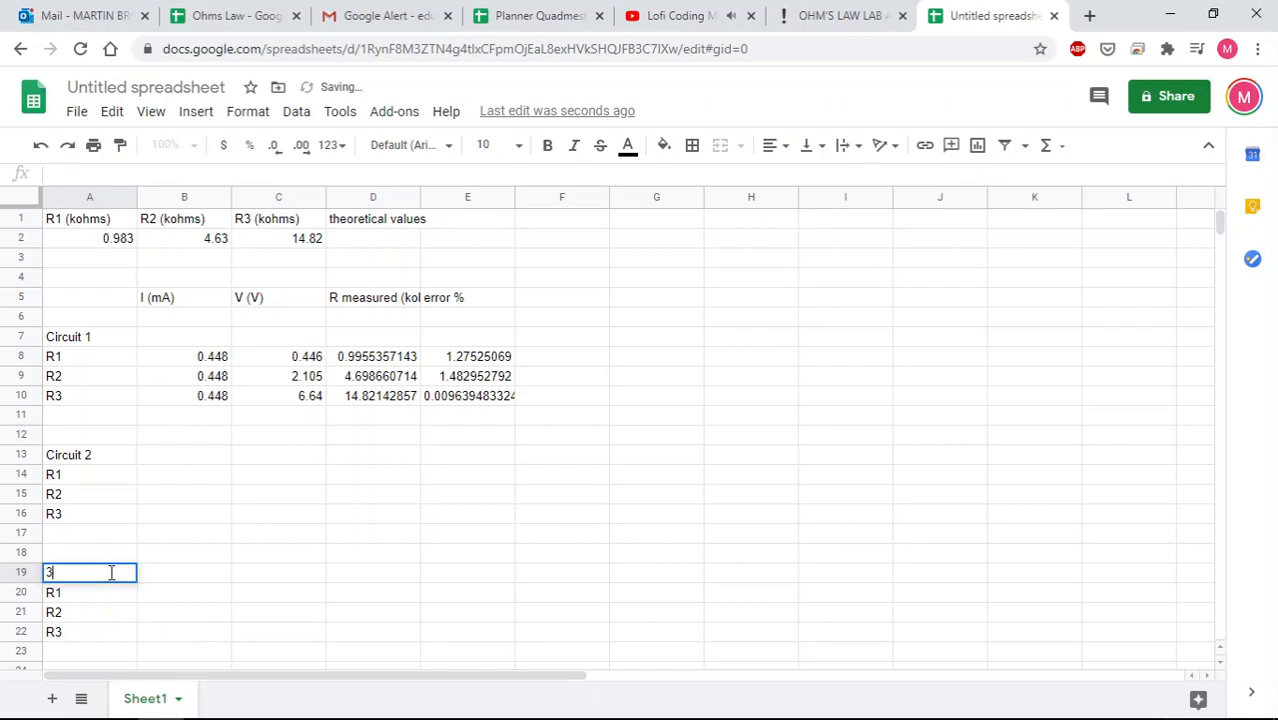
{"action": "key", "text": "Escape"}
{"action": "type", "text": "Circuit 3"}
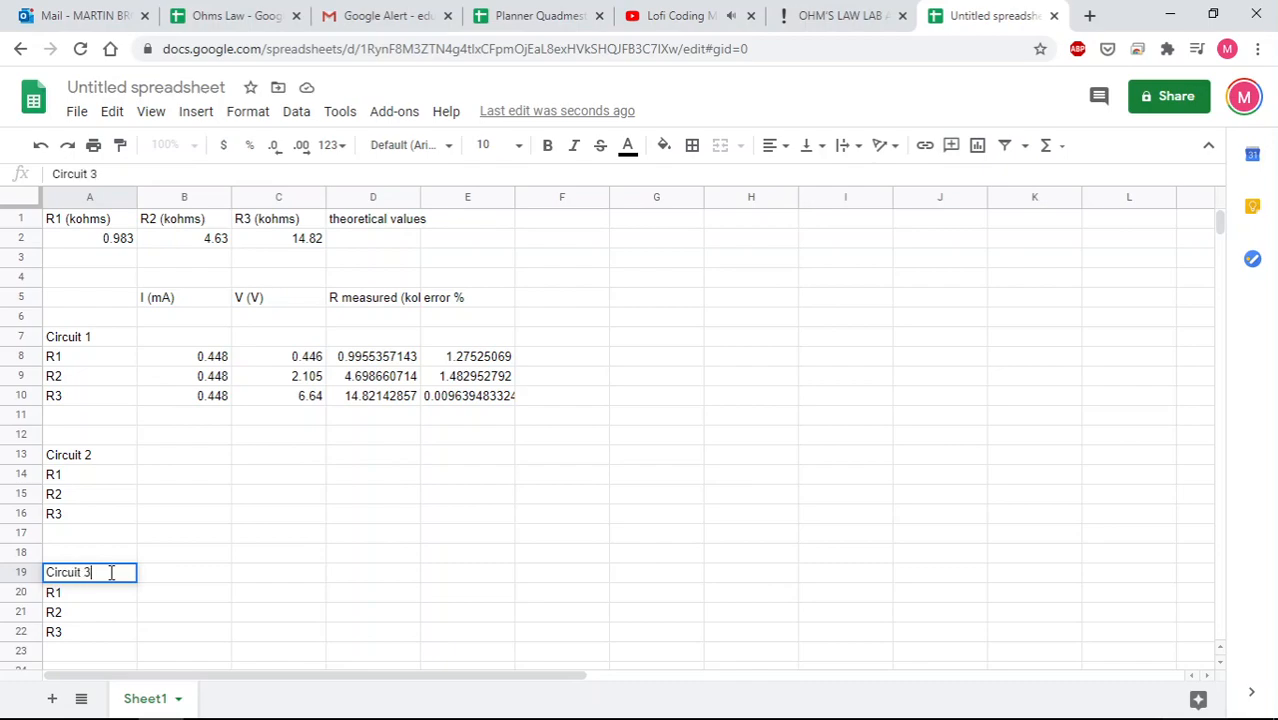
{"action": "key", "text": "Return"}
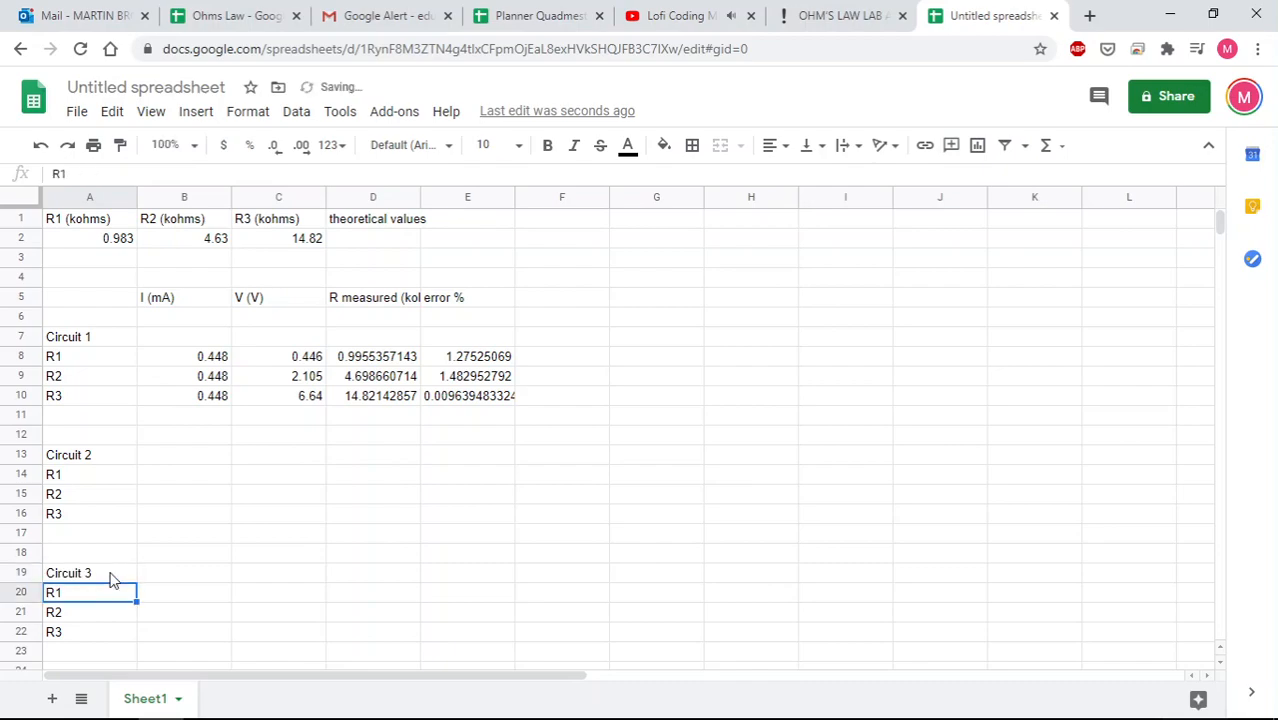
Copy Circuit Two's current and voltage values (B7:C9) from the Ohms Law spreadsheet into the untitled spreadsheet, starting at B13
{"action": "left_click", "coordinate": [256, 10]}
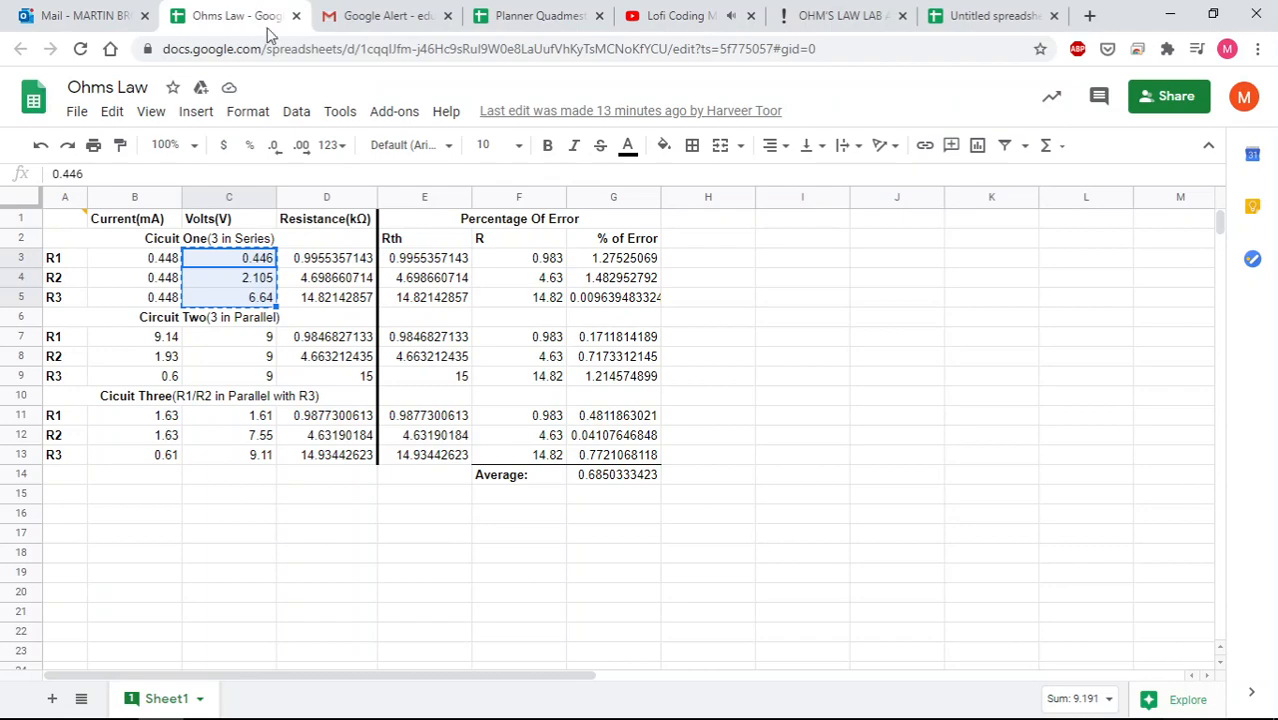
{"action": "left_click_drag", "start_coordinate": [162, 340], "coordinate": [250, 382]}
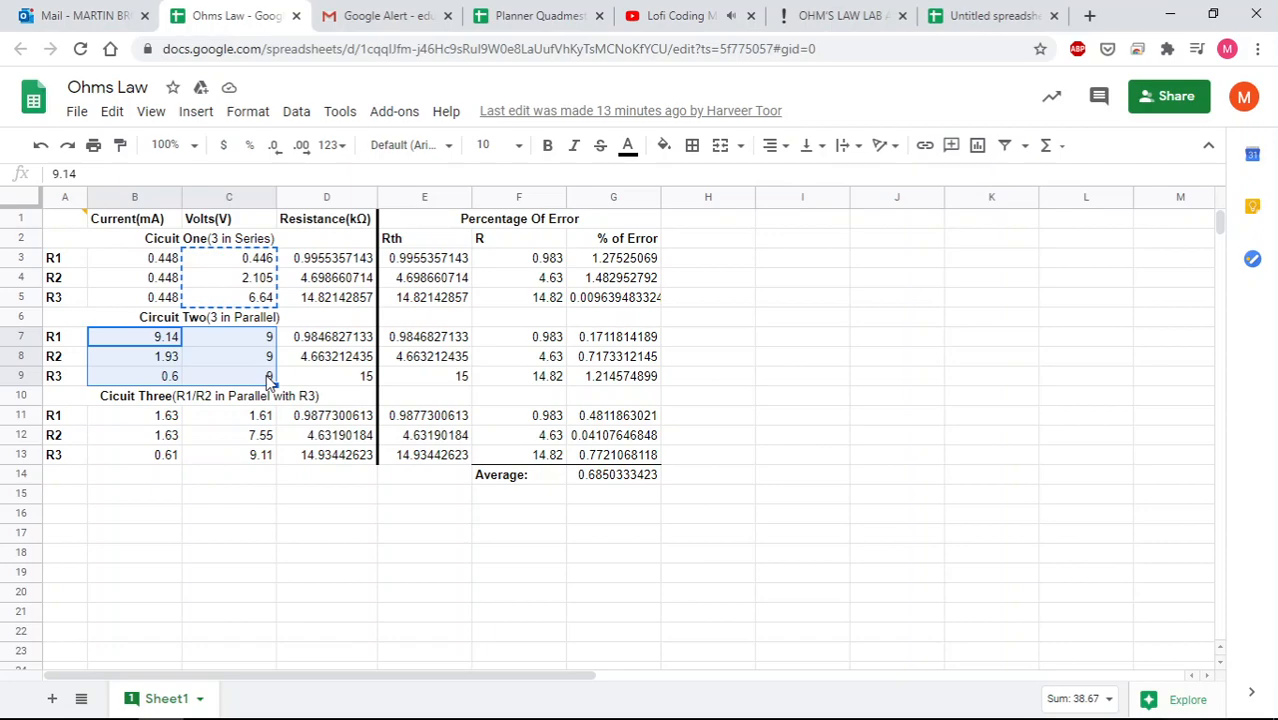
{"action": "key", "text": "ctrl+c"}
{"action": "left_click", "coordinate": [1002, 15]}
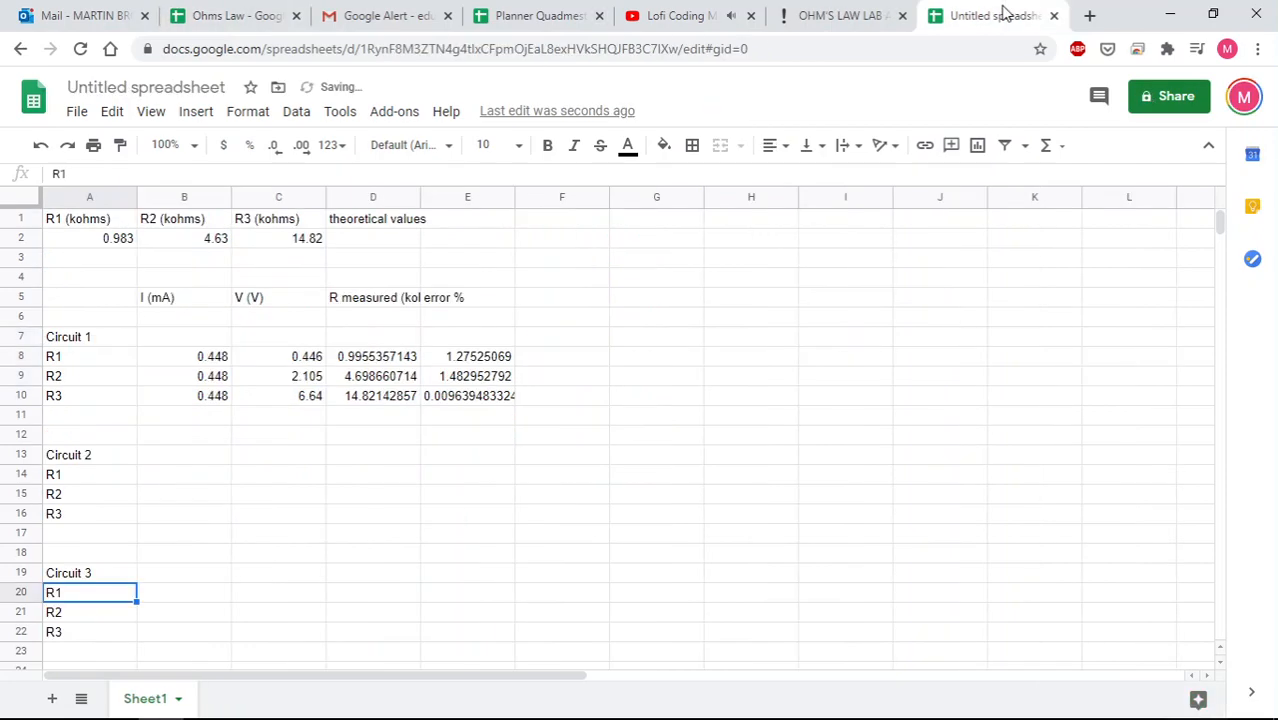
{"action": "left_click", "coordinate": [210, 463]}
{"action": "key", "text": "ctrl+v"}
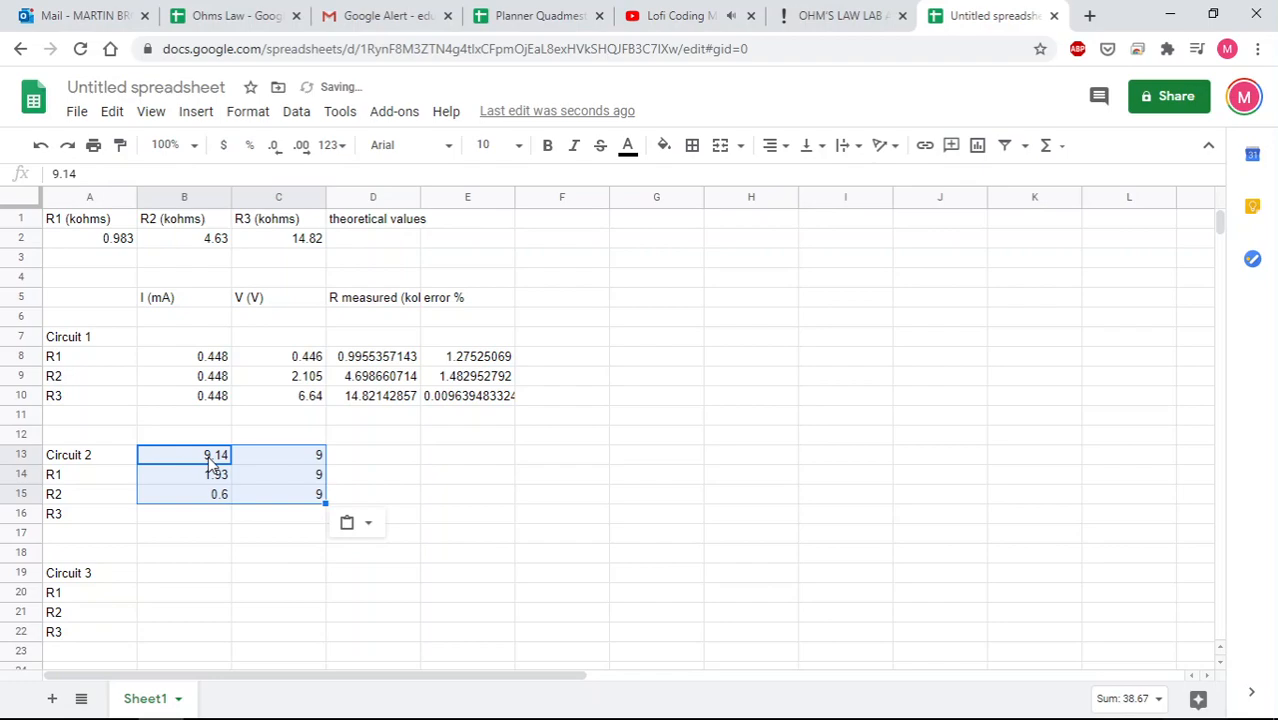
Fill the resistance and error formulas from D8:E10 down to row 16, and check the copies in D13:D15
{"action": "left_click", "coordinate": [369, 348]}
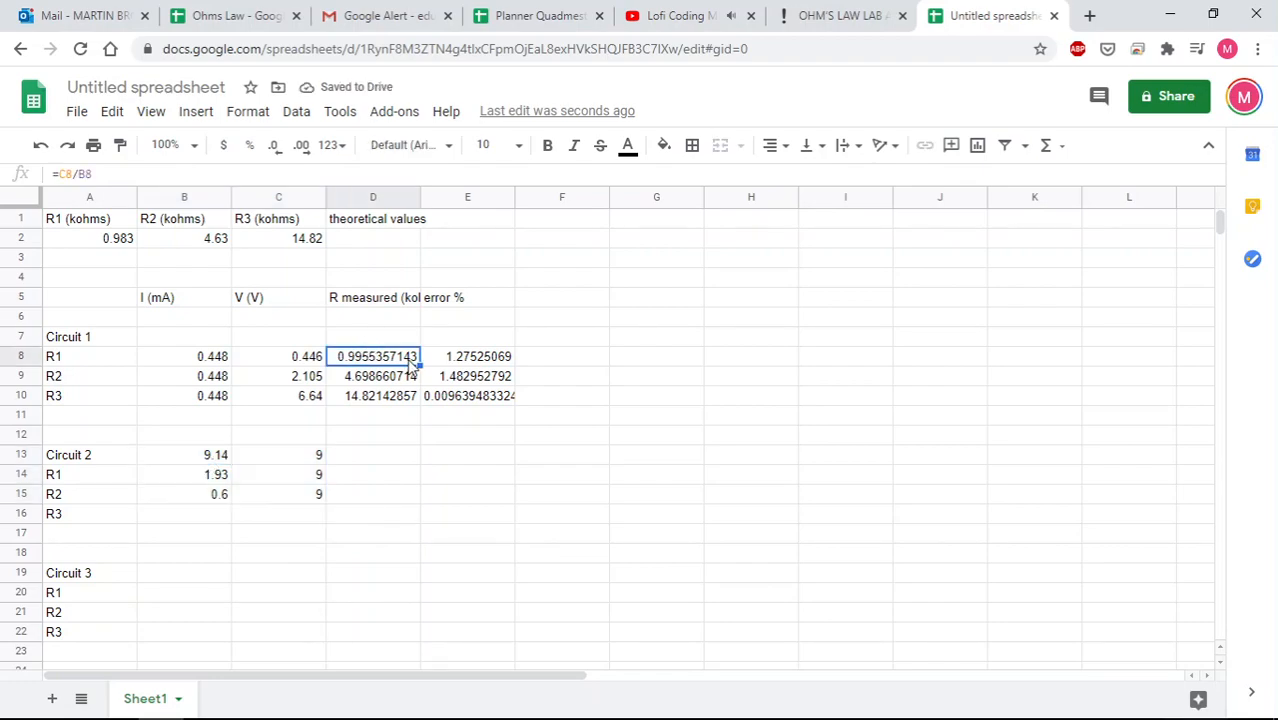
{"action": "left_click", "coordinate": [490, 393], "text": "shift"}
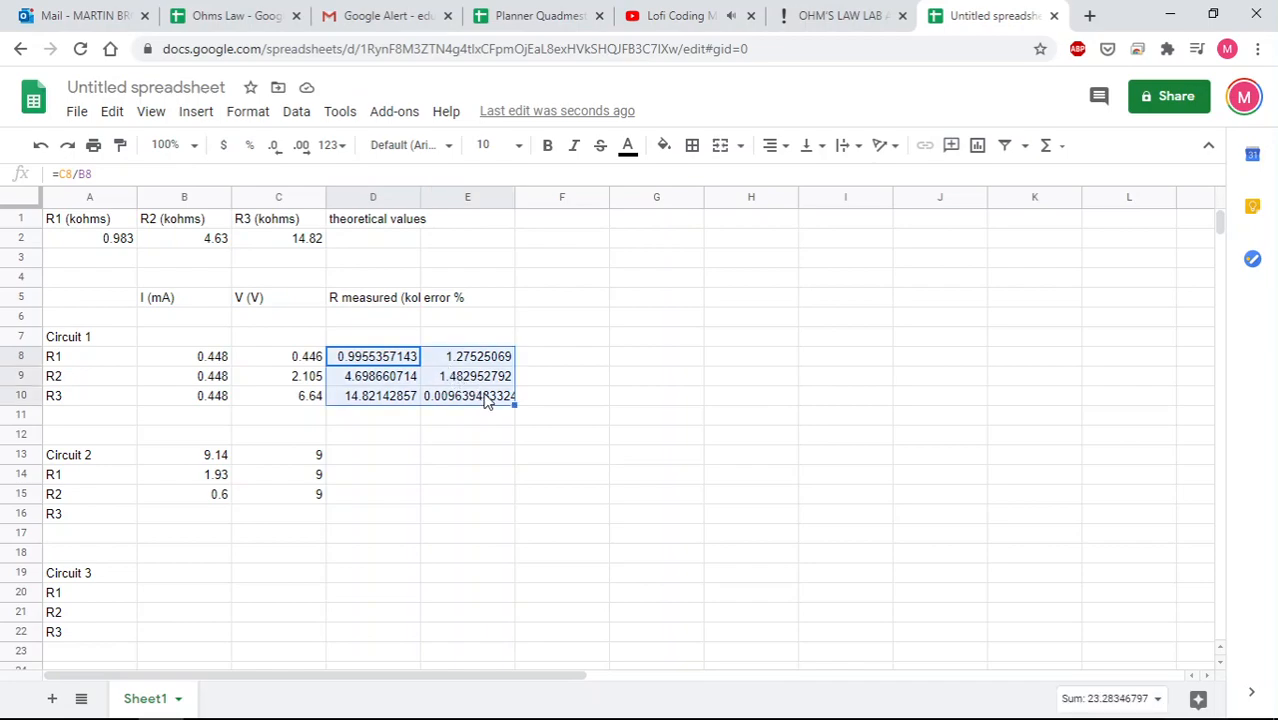
{"action": "left_click_drag", "start_coordinate": [514, 401], "coordinate": [519, 519]}
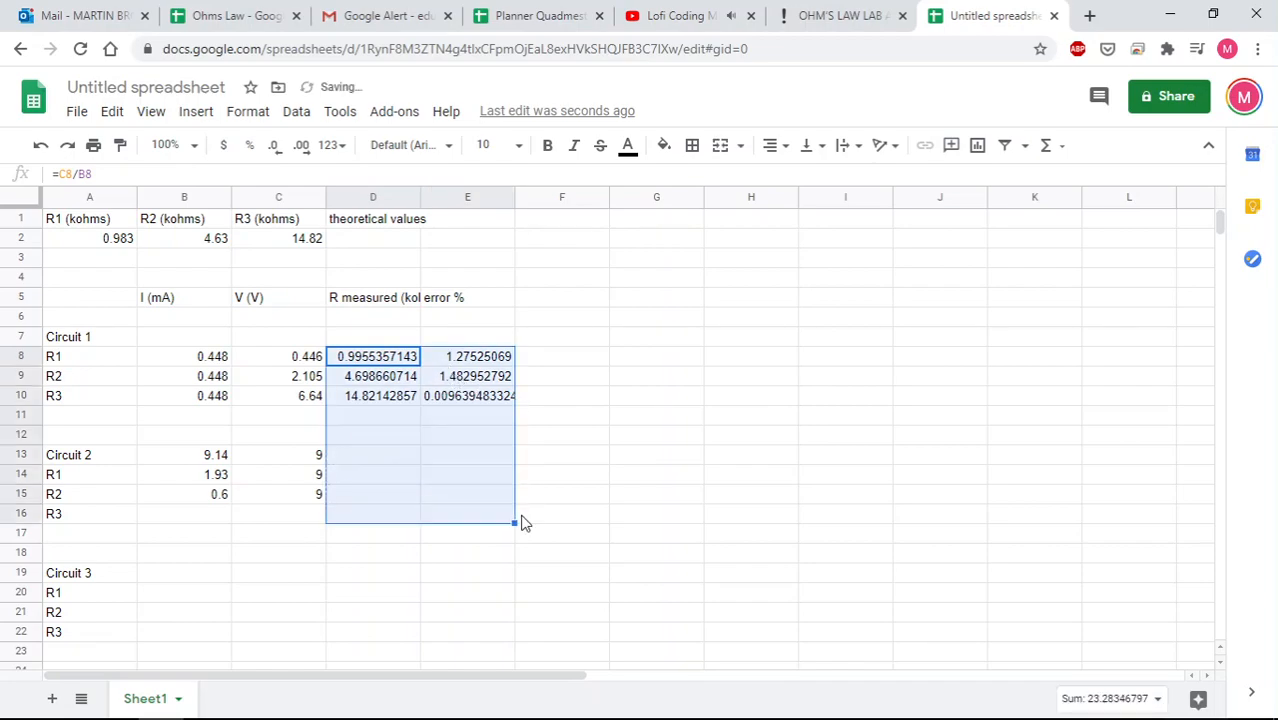
{"action": "left_click", "coordinate": [390, 456]}
{"action": "left_click", "coordinate": [397, 476]}
{"action": "left_click", "coordinate": [400, 497]}
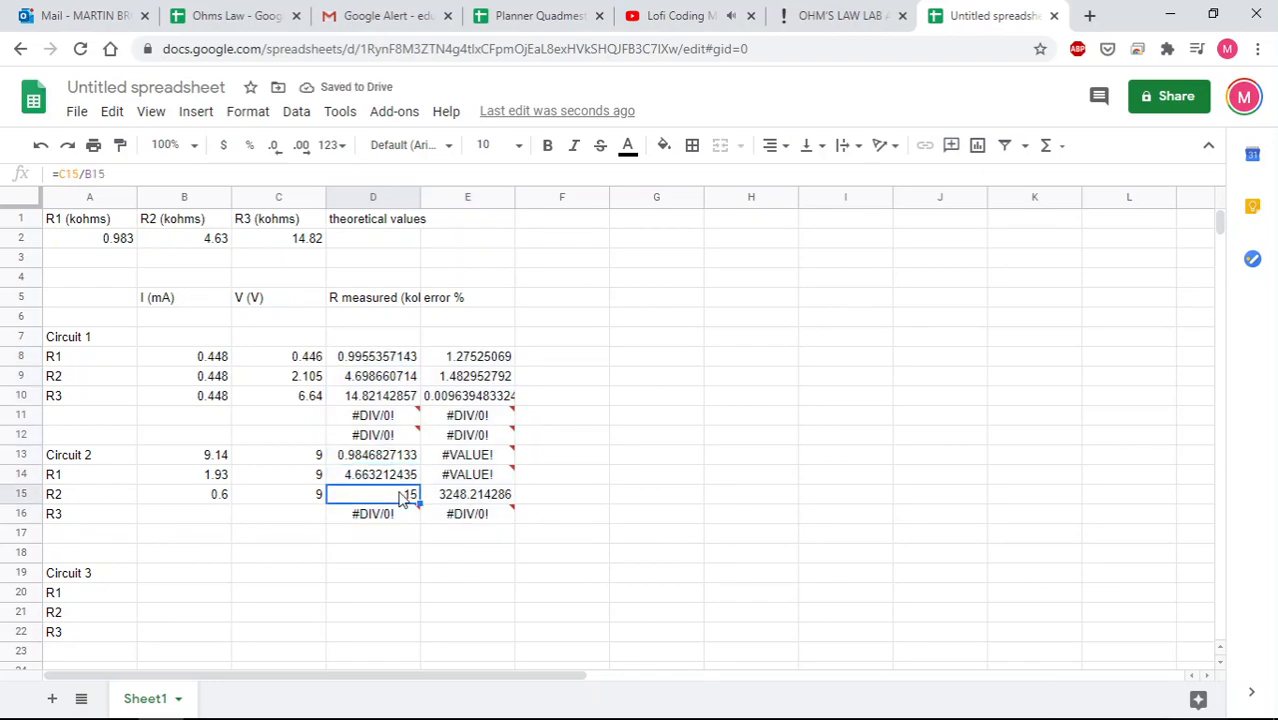
Clear the unneeded formula copies from D11:E12 and D16:E16
{"action": "left_click", "coordinate": [385, 422]}
{"action": "key", "text": "shift+Right"}
{"action": "key", "text": "shift+Down"}
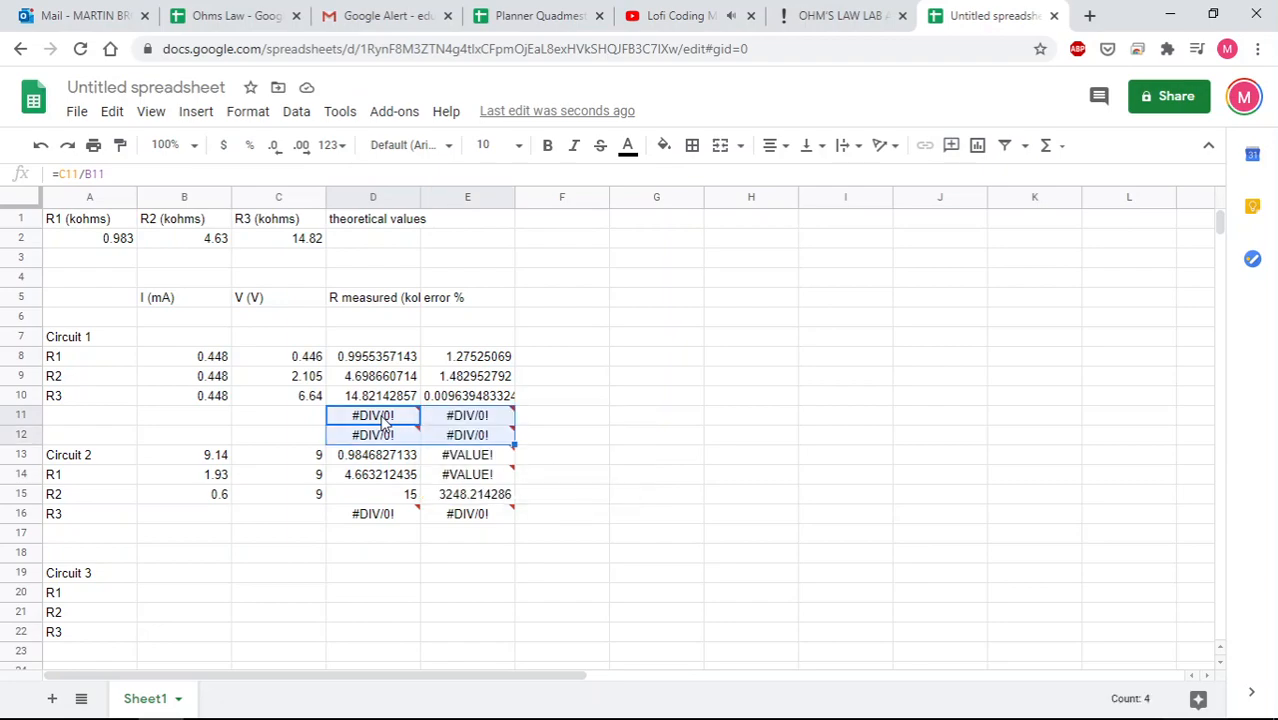
{"action": "key", "text": "Delete"}
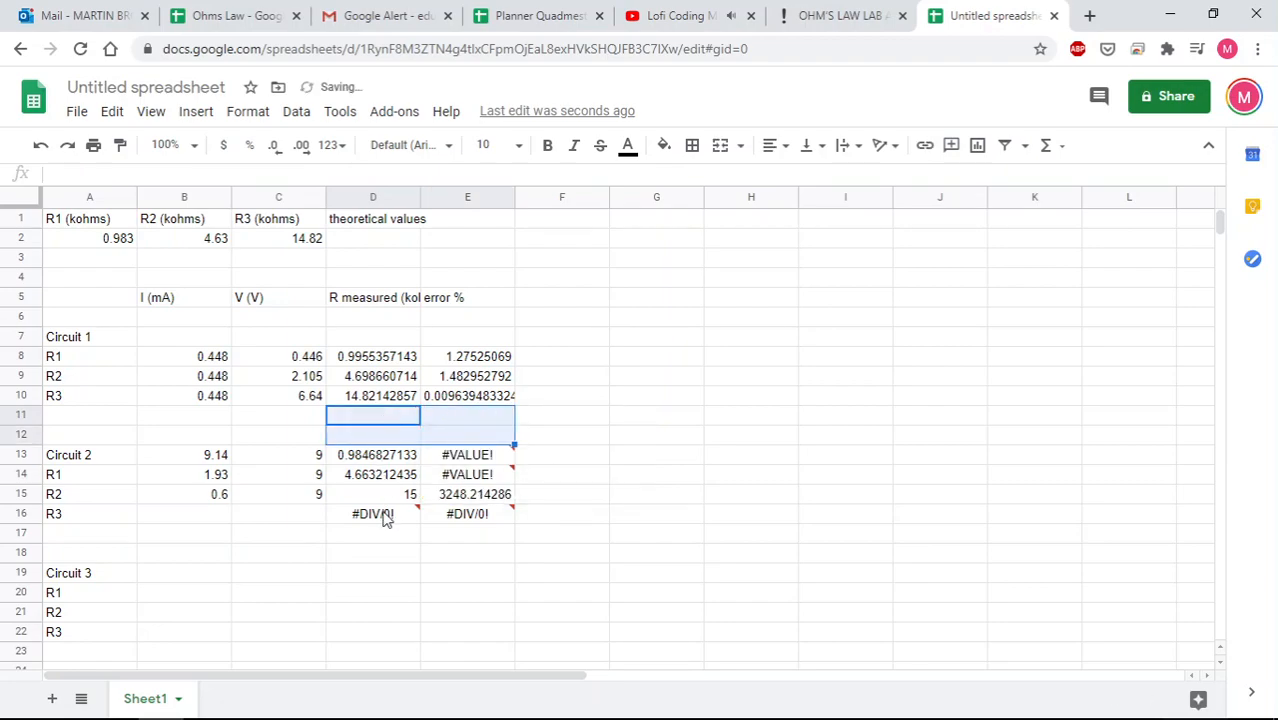
{"action": "left_click", "coordinate": [385, 516]}
{"action": "key", "text": "shift+Right"}
{"action": "key", "text": "Delete"}
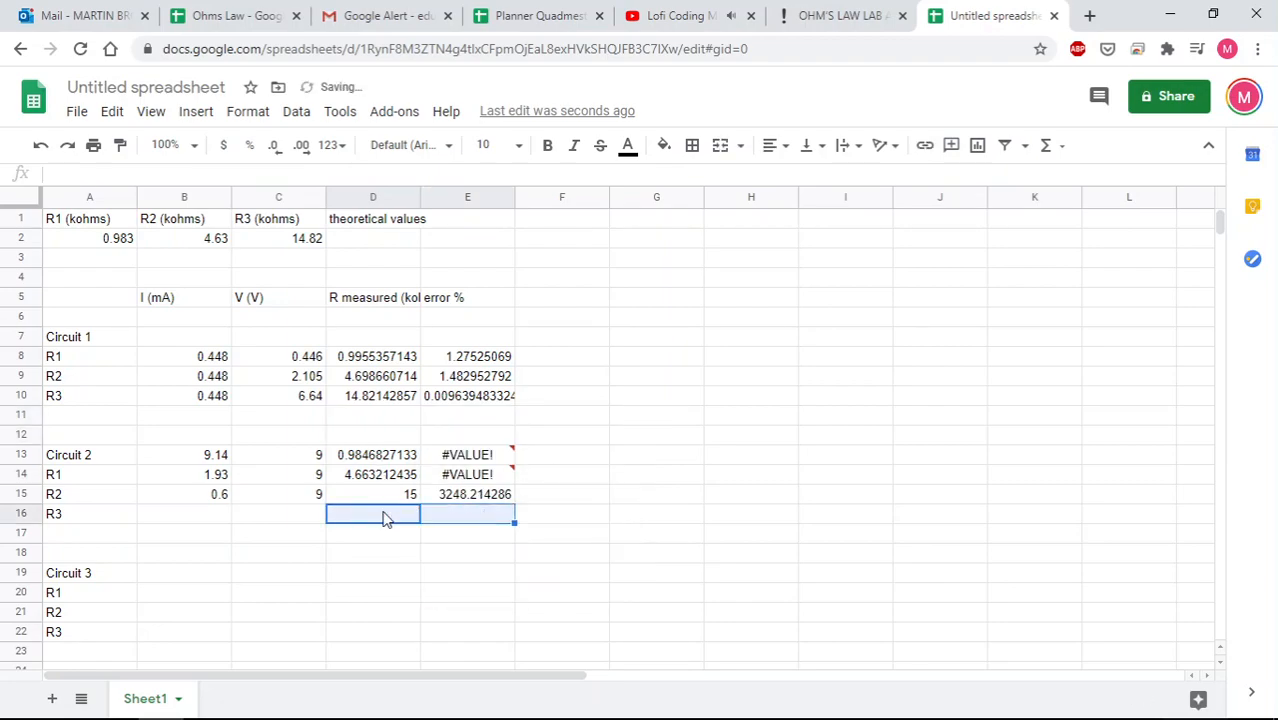
Examine which cells the Circuit 2 resistance formulas in D13, D14 and D15 reference
{"action": "left_click", "coordinate": [393, 463]}
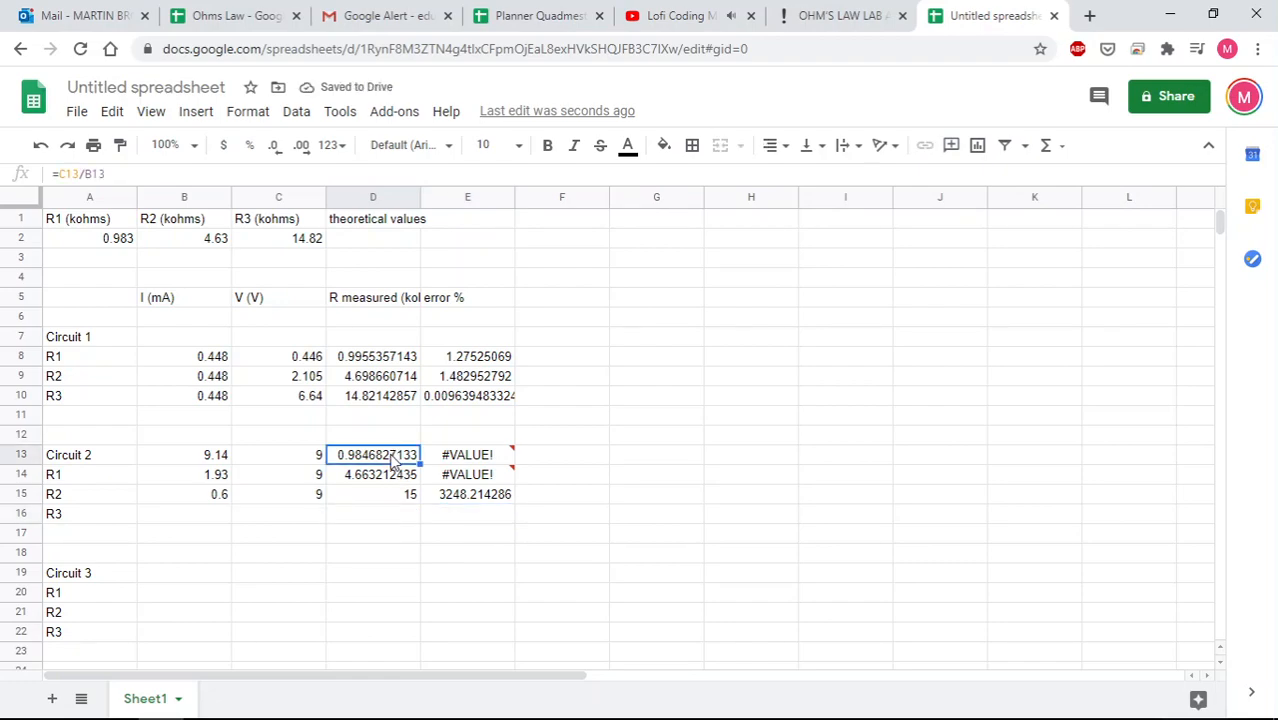
{"action": "double_click", "coordinate": [392, 456]}
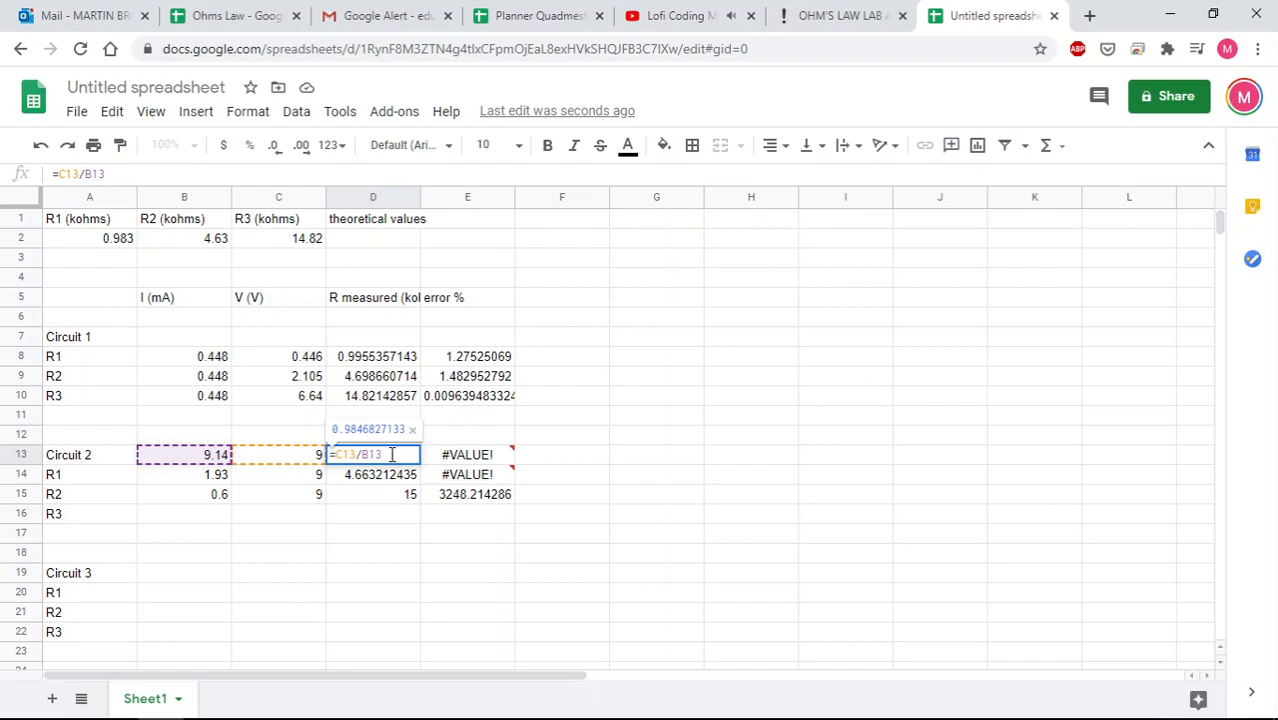
{"action": "double_click", "coordinate": [392, 484]}
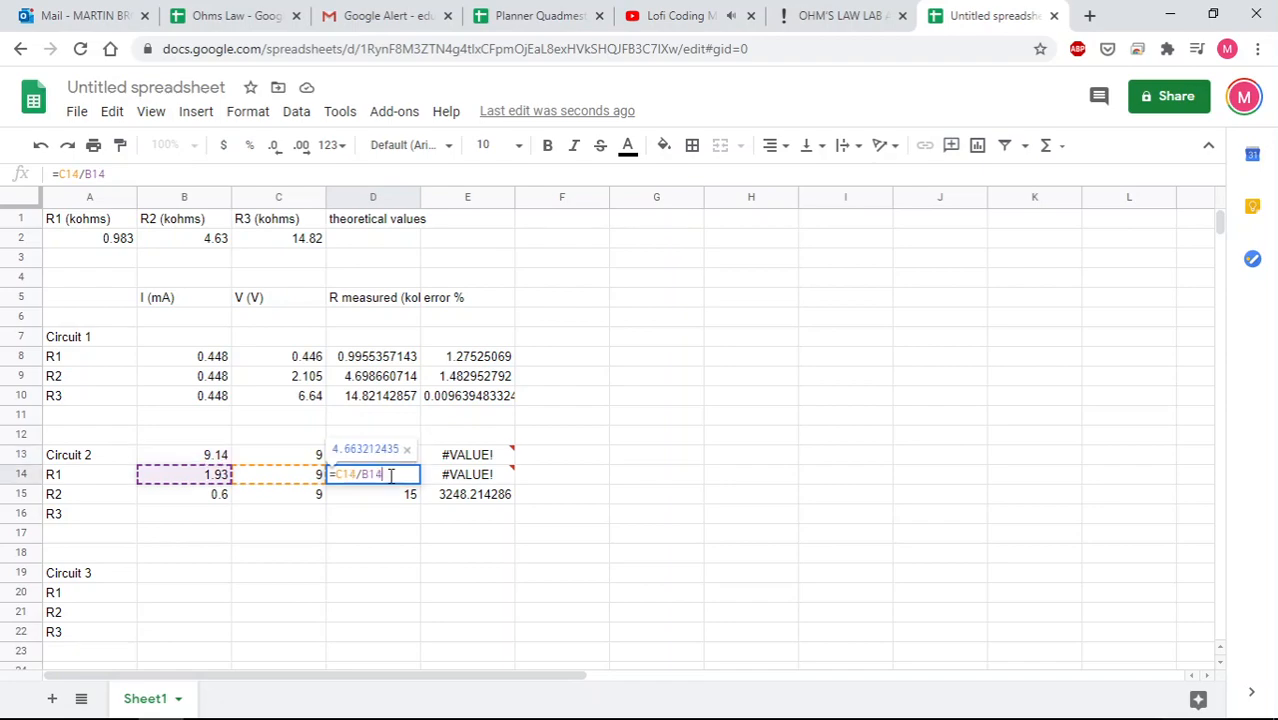
{"action": "double_click", "coordinate": [390, 494]}
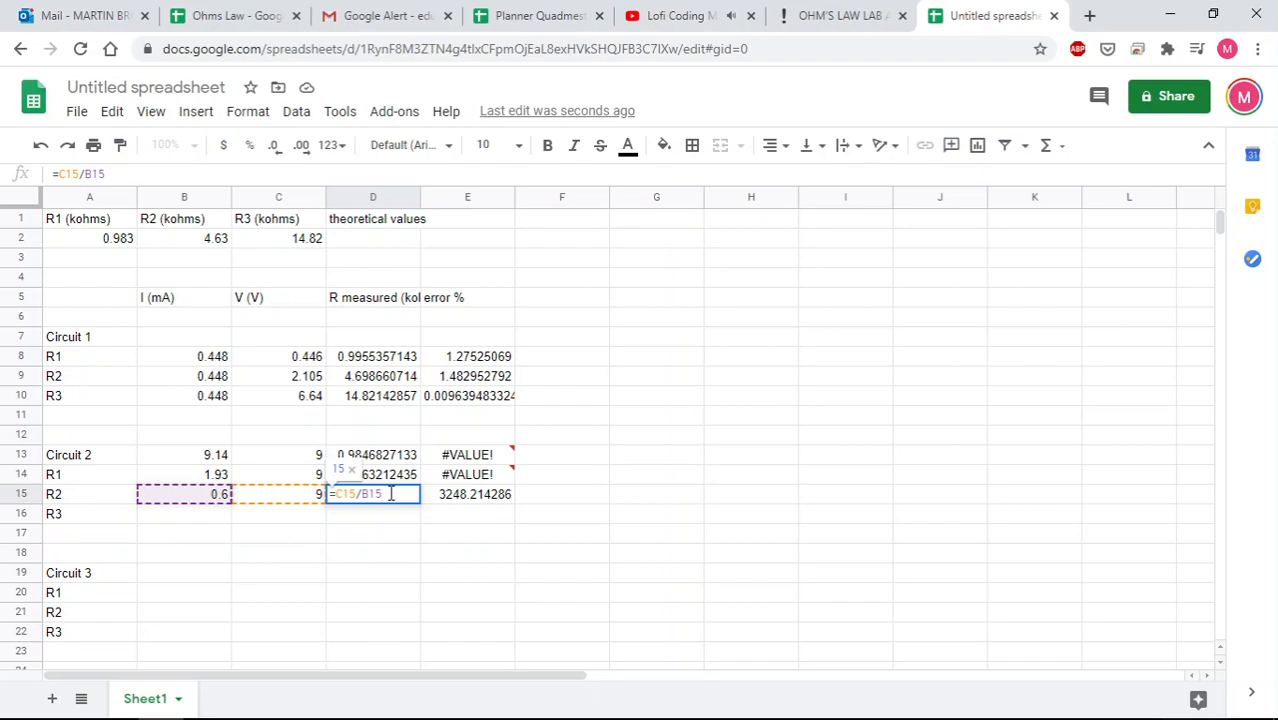
{"action": "key", "text": "Escape"}
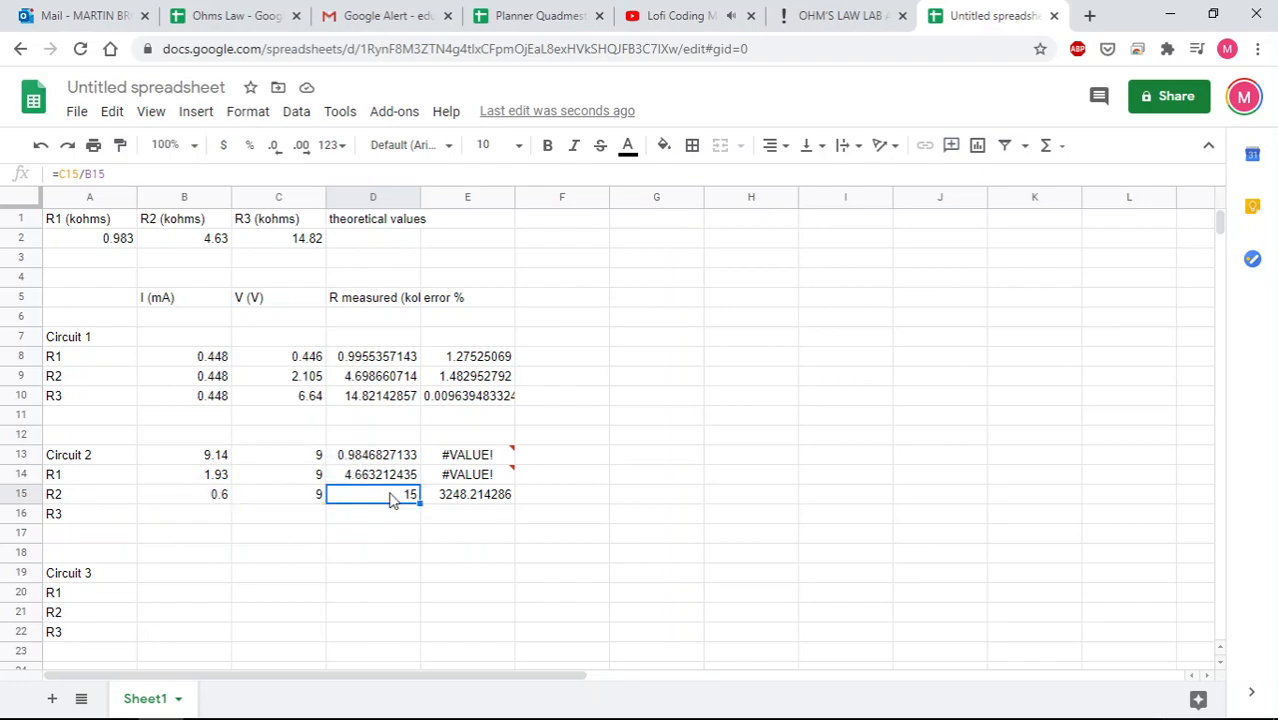
Change the error formula in E13 to =abs((A2-D13)/A2*100) and check the edited formula
{"action": "double_click", "coordinate": [480, 454]}
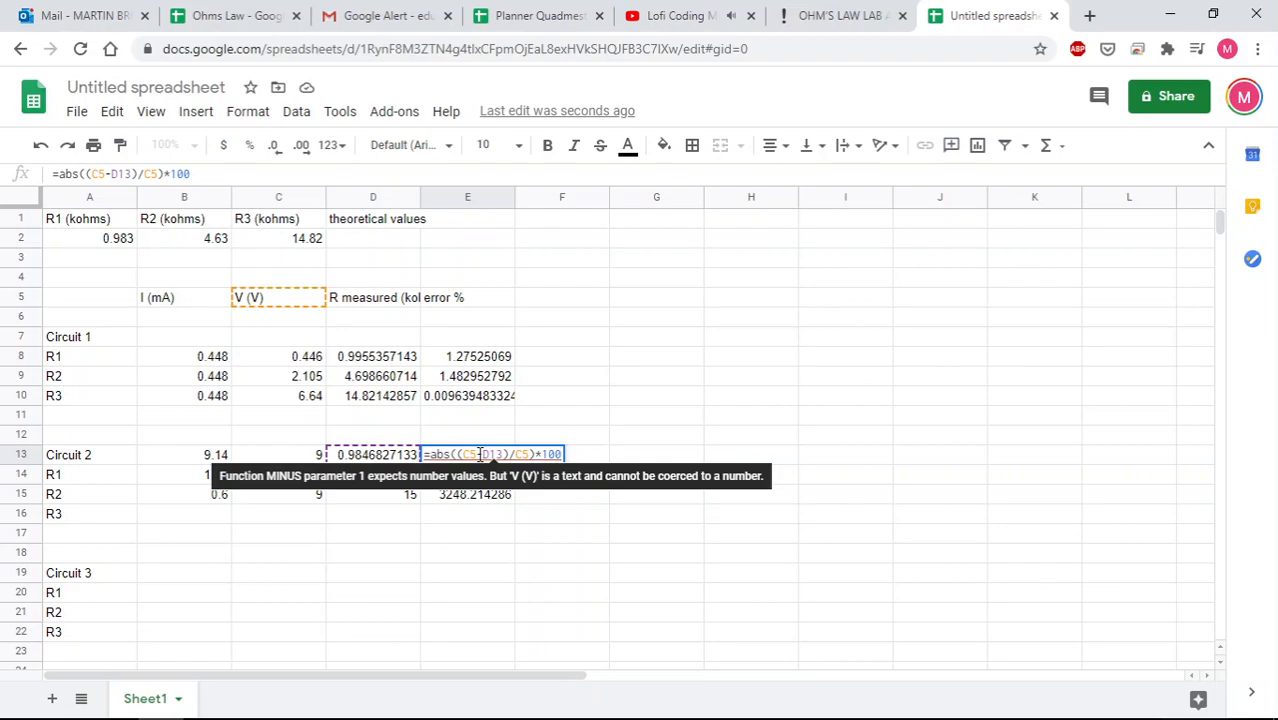
{"action": "left_click", "coordinate": [480, 454]}
{"action": "key", "text": "BackSpace"}
{"action": "key", "text": "BackSpace"}
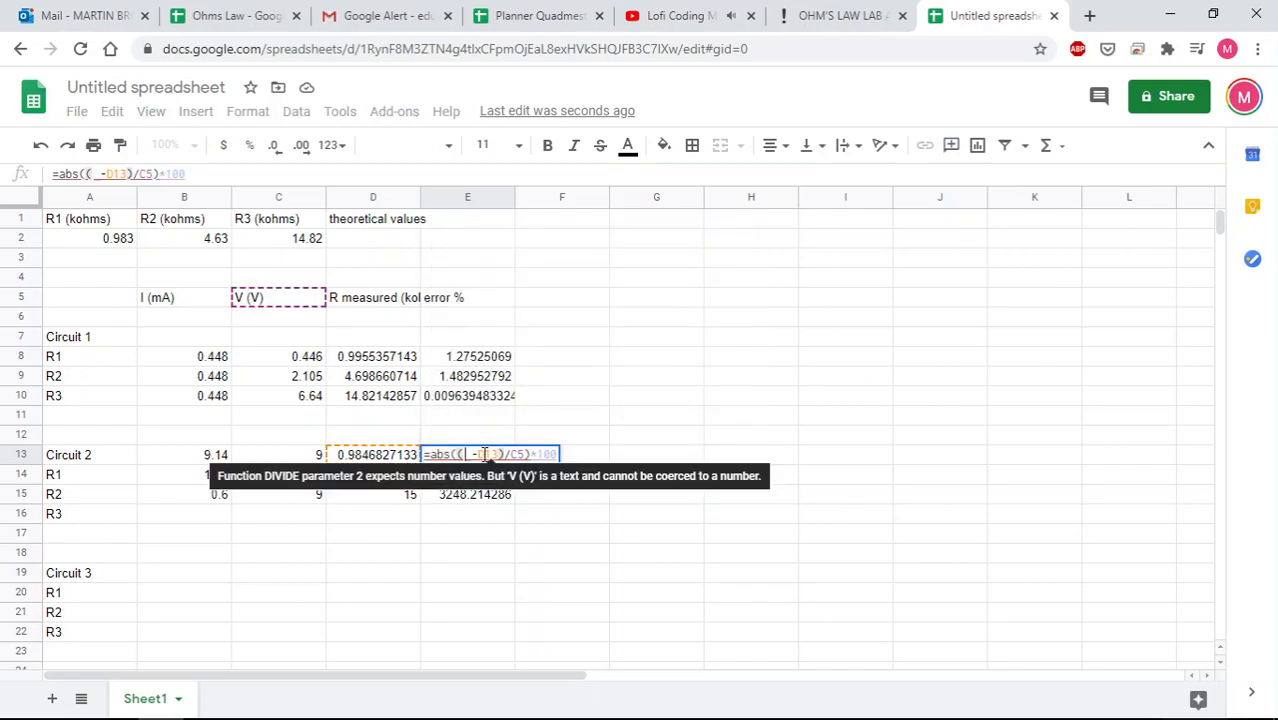
{"action": "type", "text": "A2"}
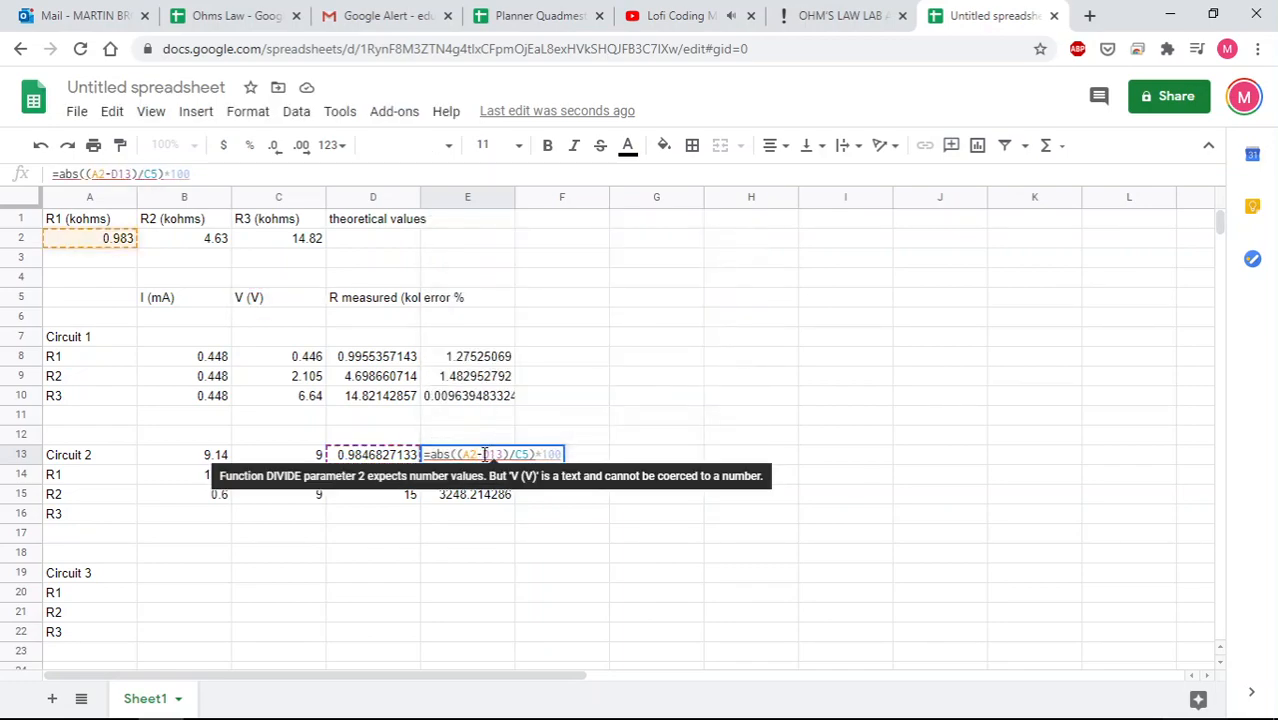
{"action": "key", "text": "Right"}
{"action": "key", "text": "Right"}
{"action": "key", "text": "Right"}
{"action": "key", "text": "Right"}
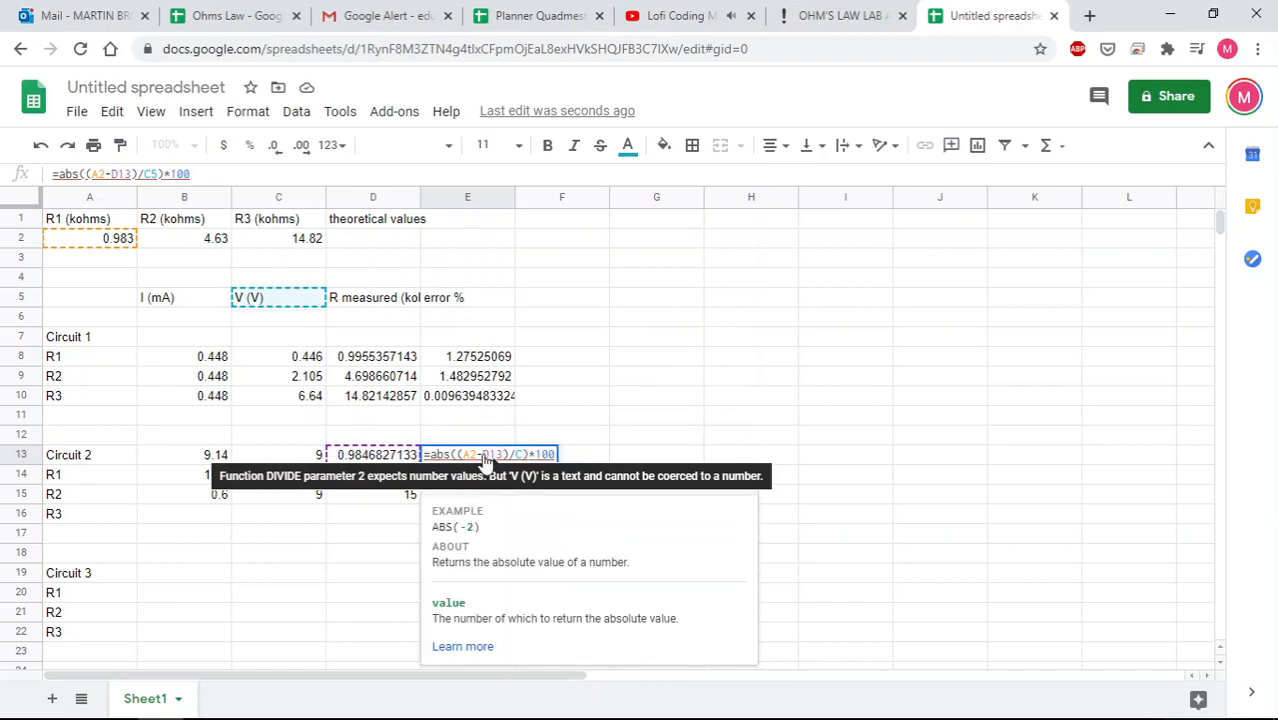
{"action": "key", "text": "BackSpace"}
{"action": "key", "text": "BackSpace"}
{"action": "type", "text": "A2"}
{"action": "key", "text": "BackSpace"}
{"action": "key", "text": "BackSpace"}
{"action": "key", "text": "BackSpace"}
{"action": "type", "text": "A2"}
{"action": "key", "text": "Return"}
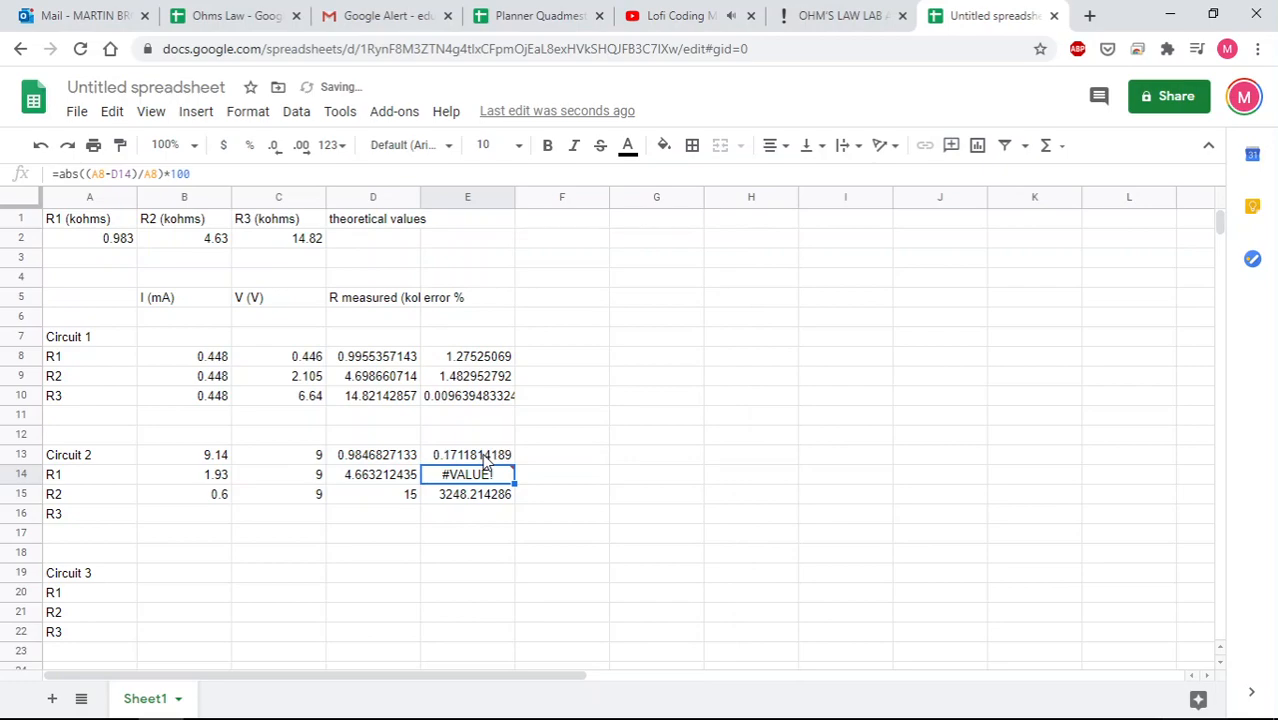
{"action": "left_click", "coordinate": [485, 456]}
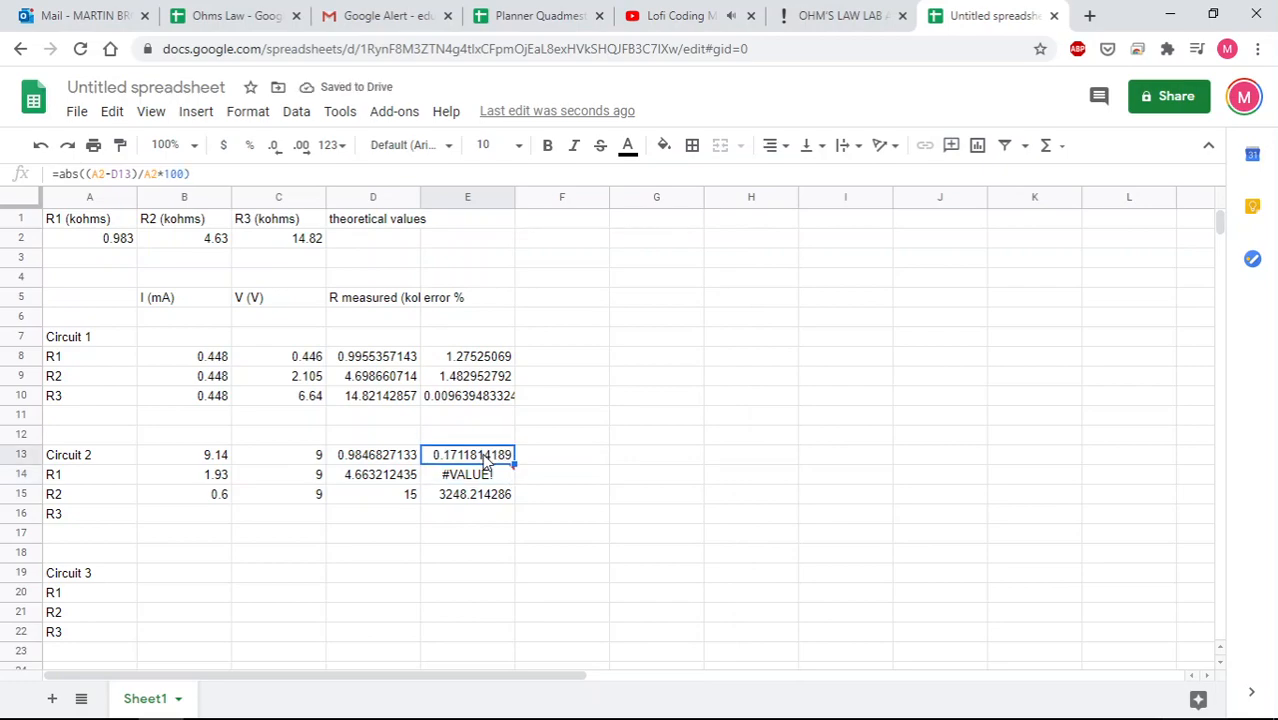
{"action": "double_click", "coordinate": [485, 456]}
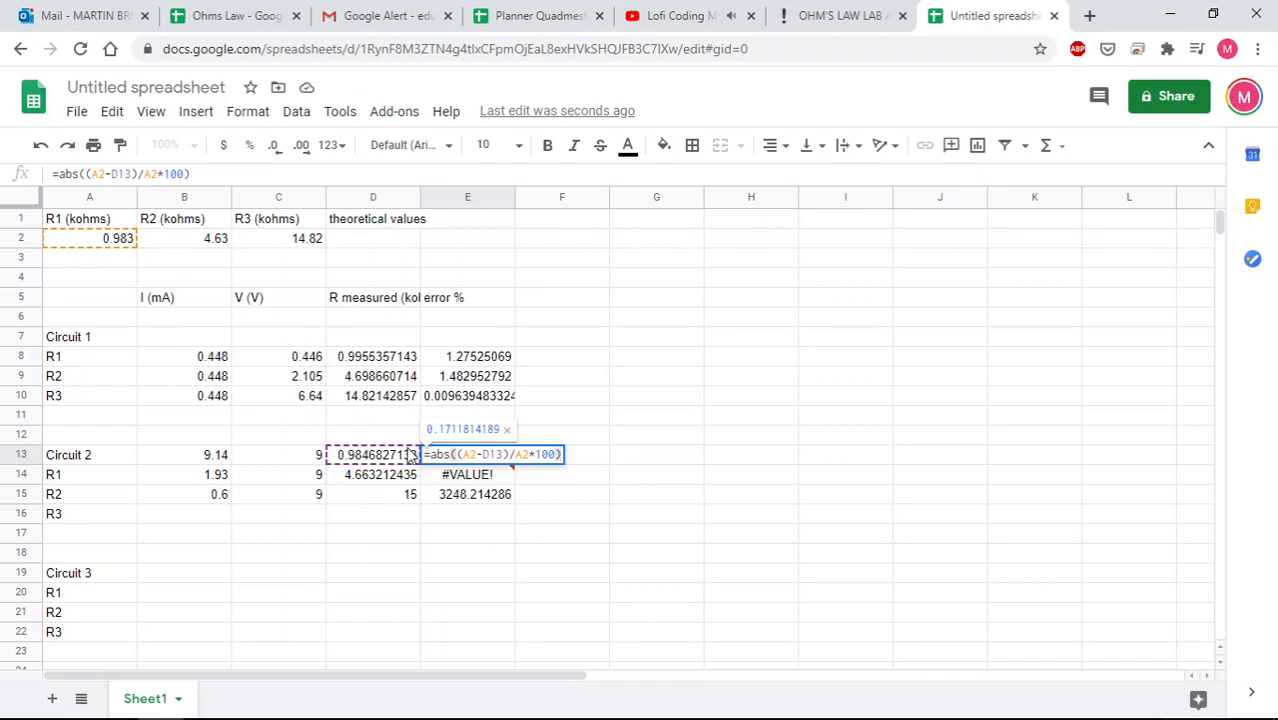
Replace both A8 references in E14's error formula with B2, the theoretical R2 value
{"action": "double_click", "coordinate": [475, 476]}
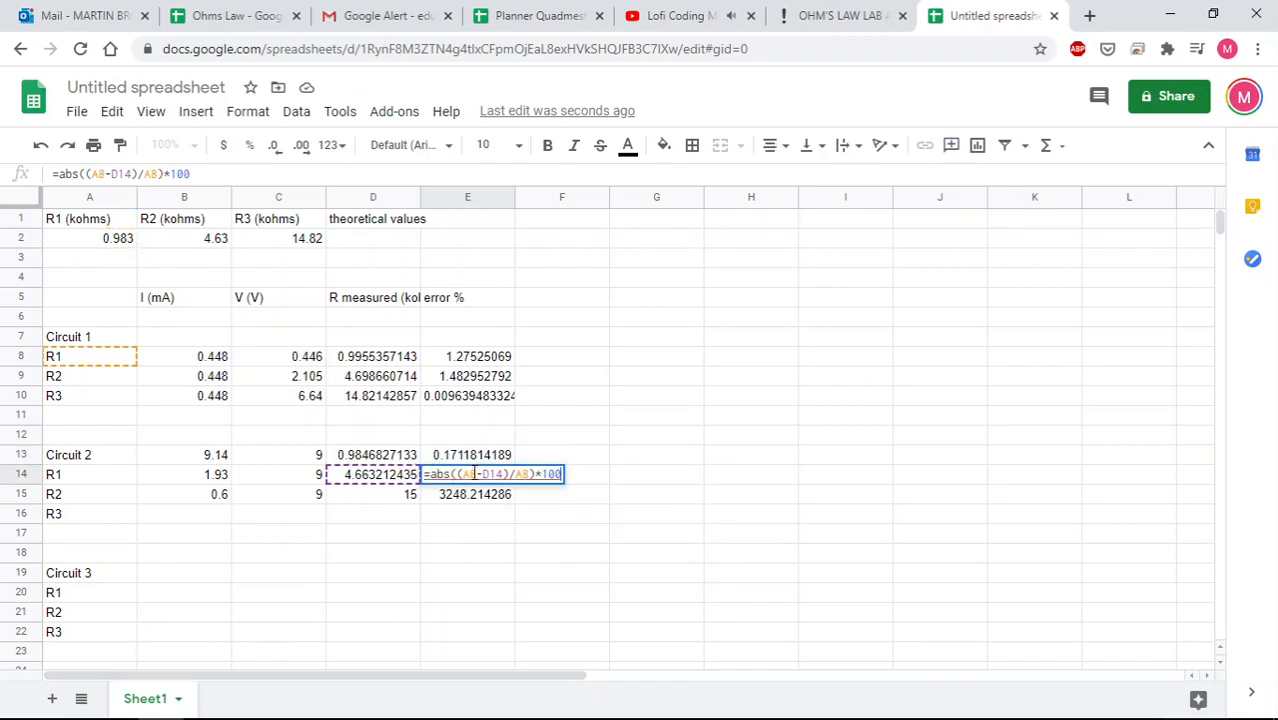
{"action": "left_click", "coordinate": [475, 474]}
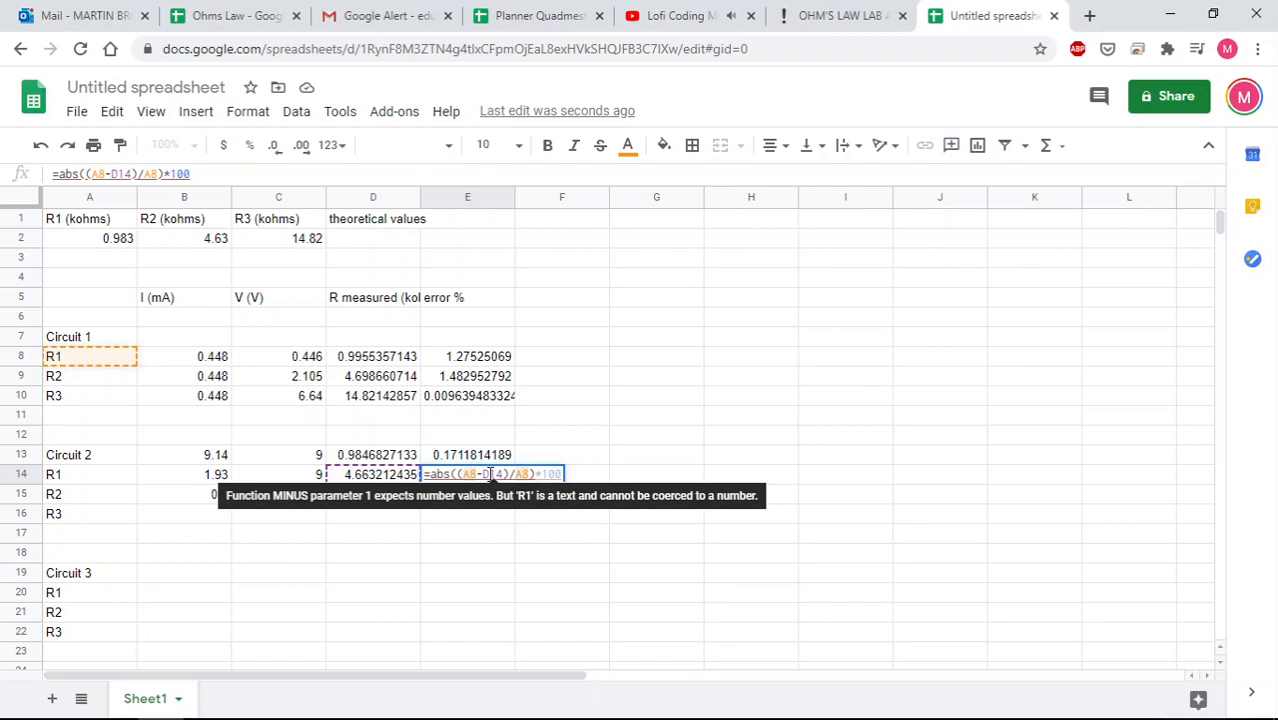
{"action": "key", "text": "BackSpace"}
{"action": "key", "text": "BackSpace"}
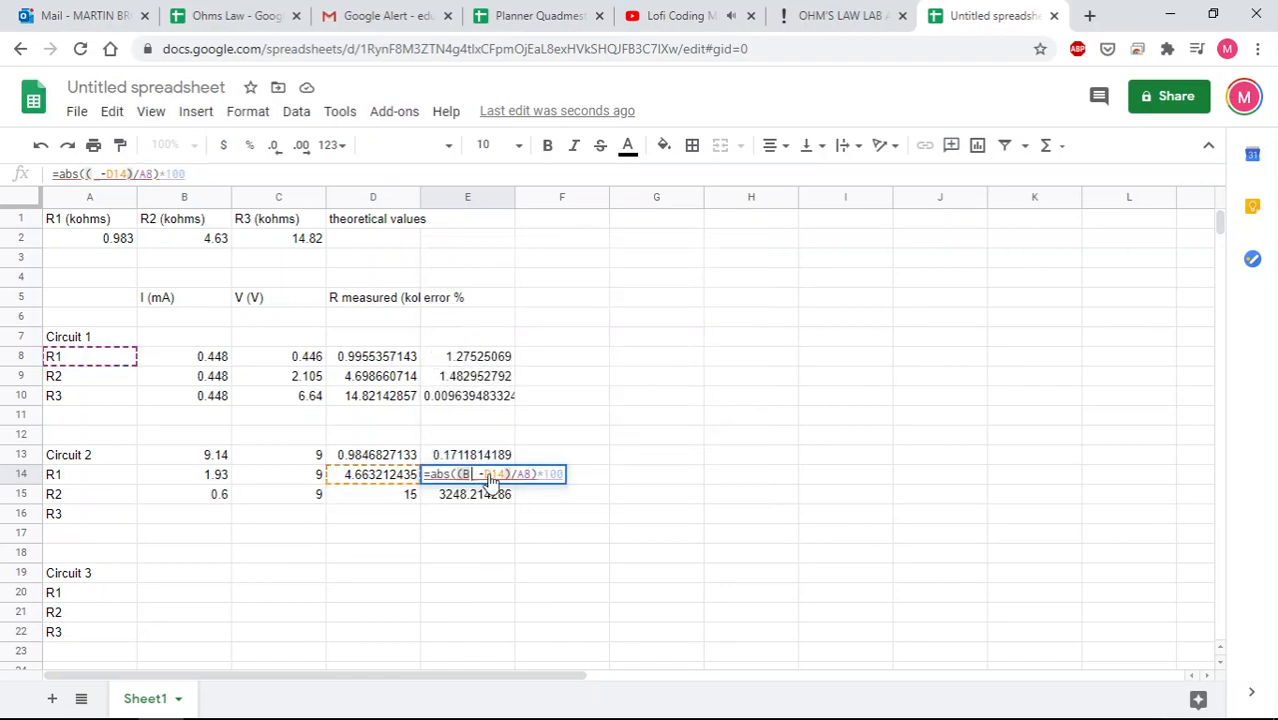
{"action": "type", "text": "B2"}
{"action": "key", "text": "Right"}
{"action": "key", "text": "Right"}
{"action": "key", "text": "Right"}
{"action": "key", "text": "Right"}
{"action": "key", "text": "Right"}
{"action": "key", "text": "Right"}
{"action": "key", "text": "Right"}
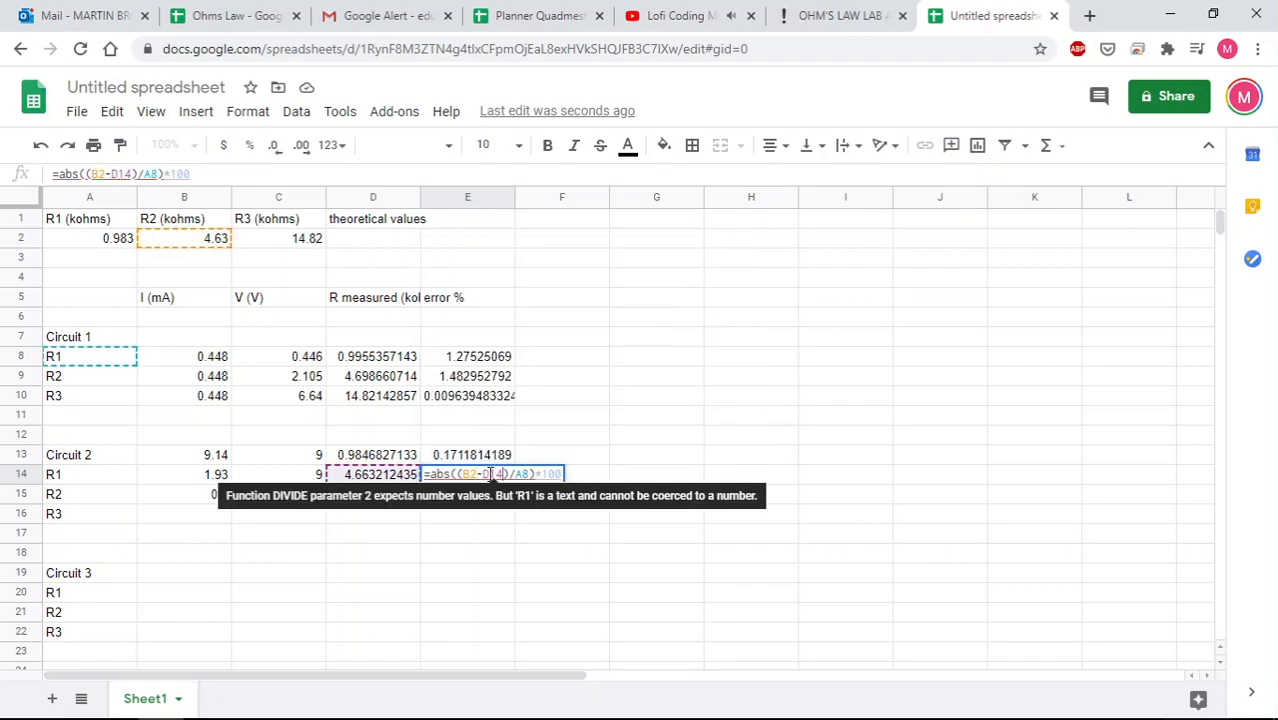
{"action": "key", "text": "BackSpace"}
{"action": "key", "text": "BackSpace"}
{"action": "type", "text": "B2"}
{"action": "key", "text": "Return"}
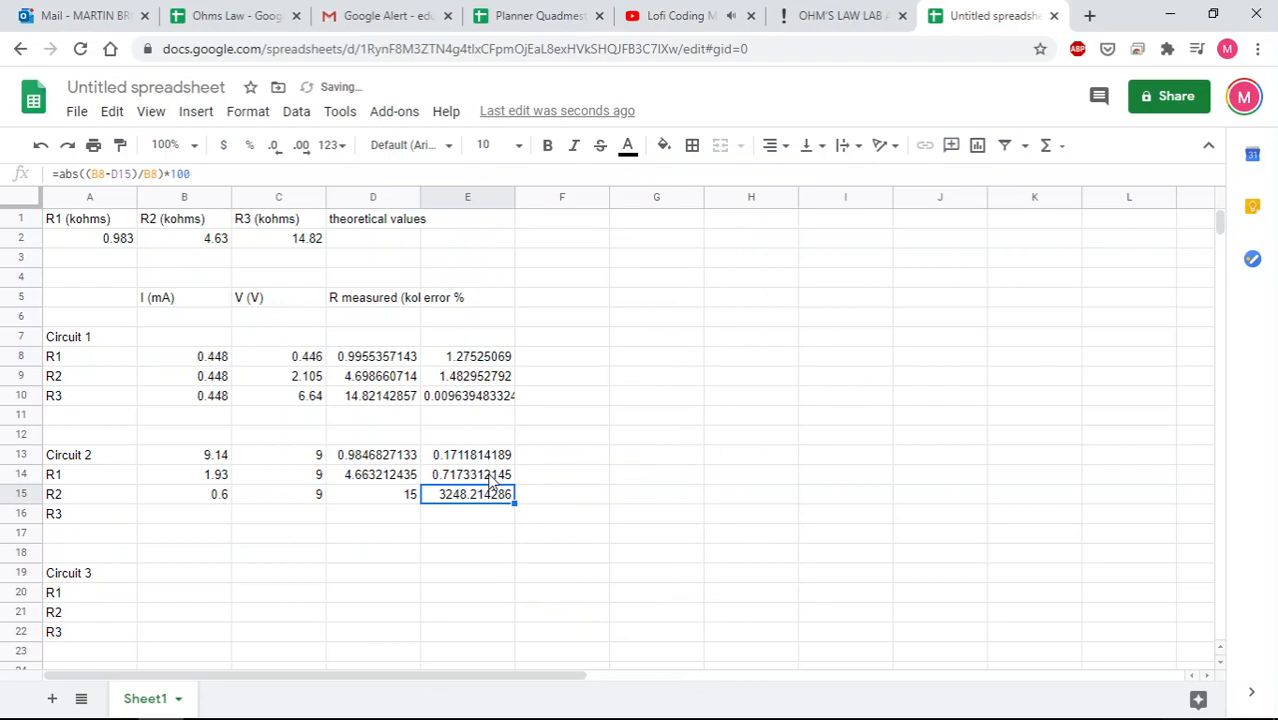
Change the error formula in E15 to =abs((C2-D15)/C2)*100, using the theoretical R3 value
{"action": "double_click", "coordinate": [490, 494]}
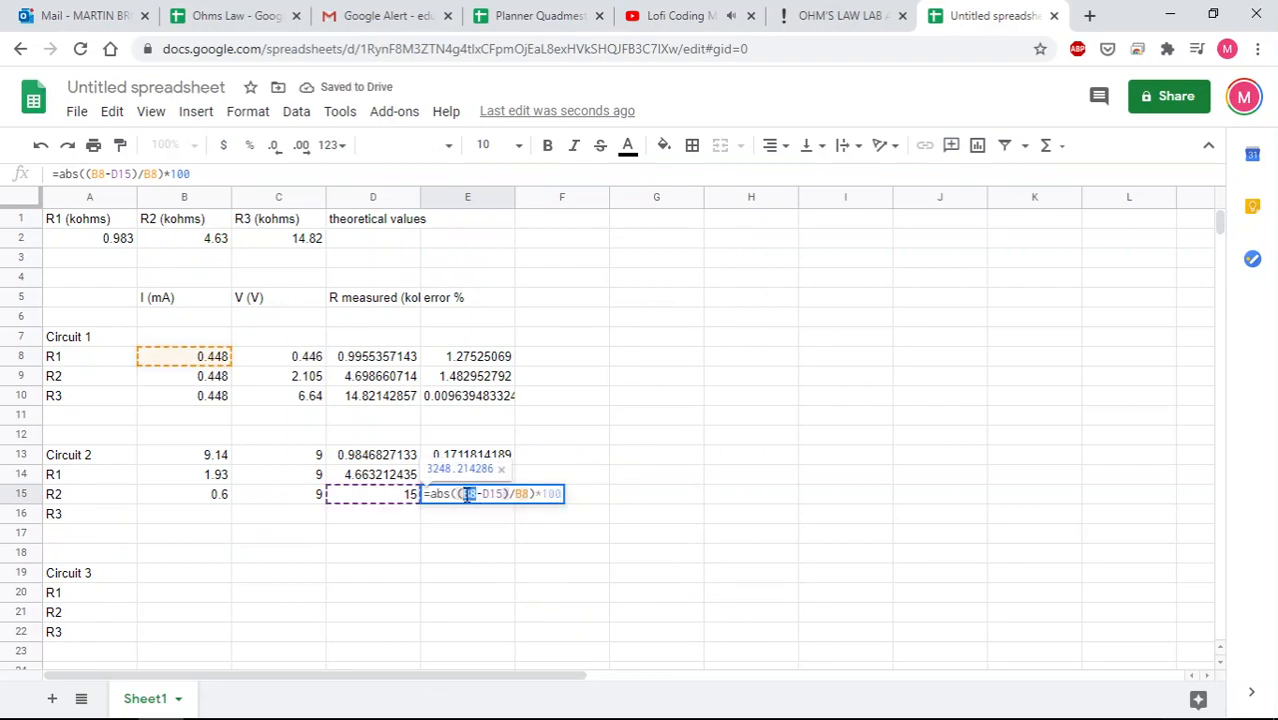
{"action": "double_click", "coordinate": [467, 494]}
{"action": "type", "text": "C2"}
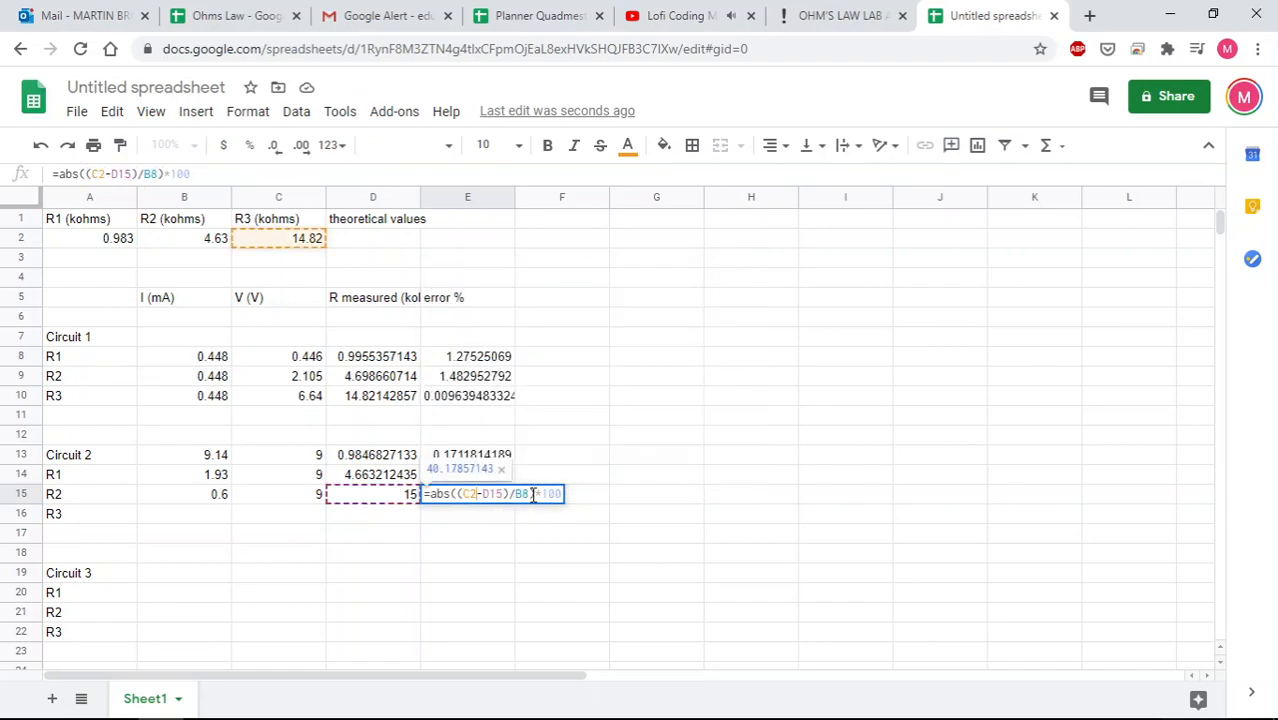
{"action": "double_click", "coordinate": [530, 494]}
{"action": "type", "text": "C2"}
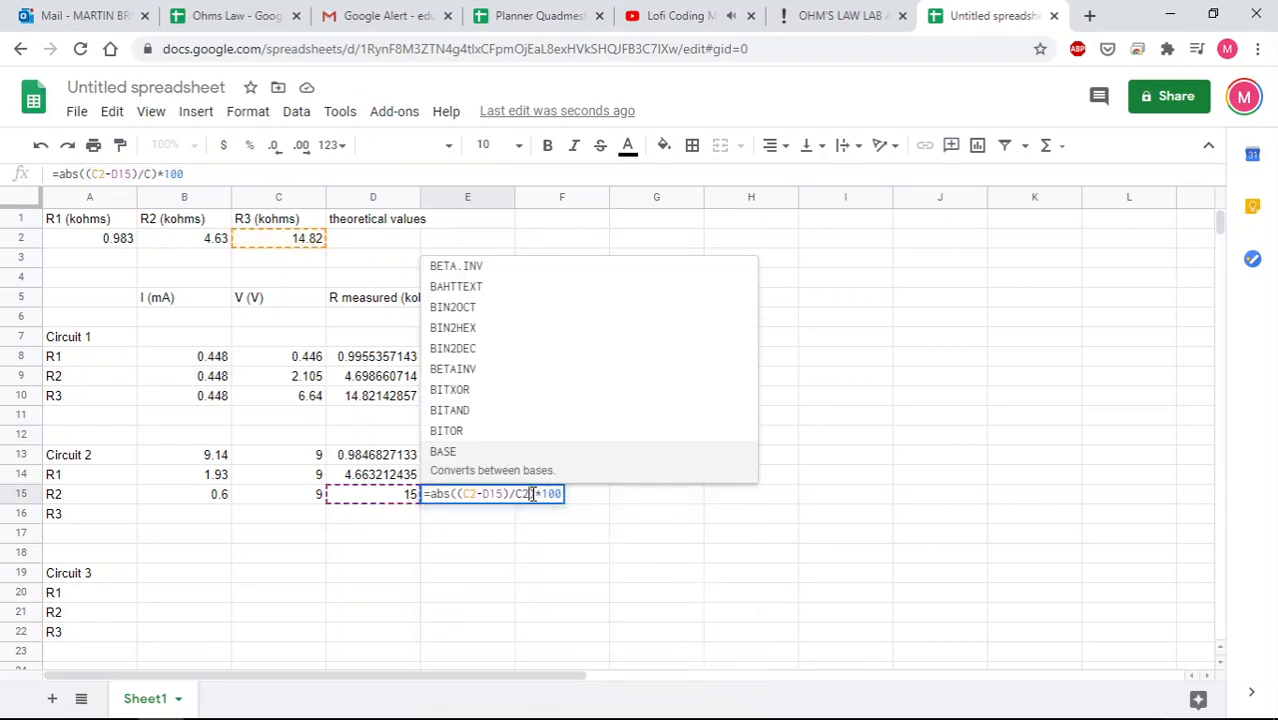
{"action": "key", "text": "Return"}
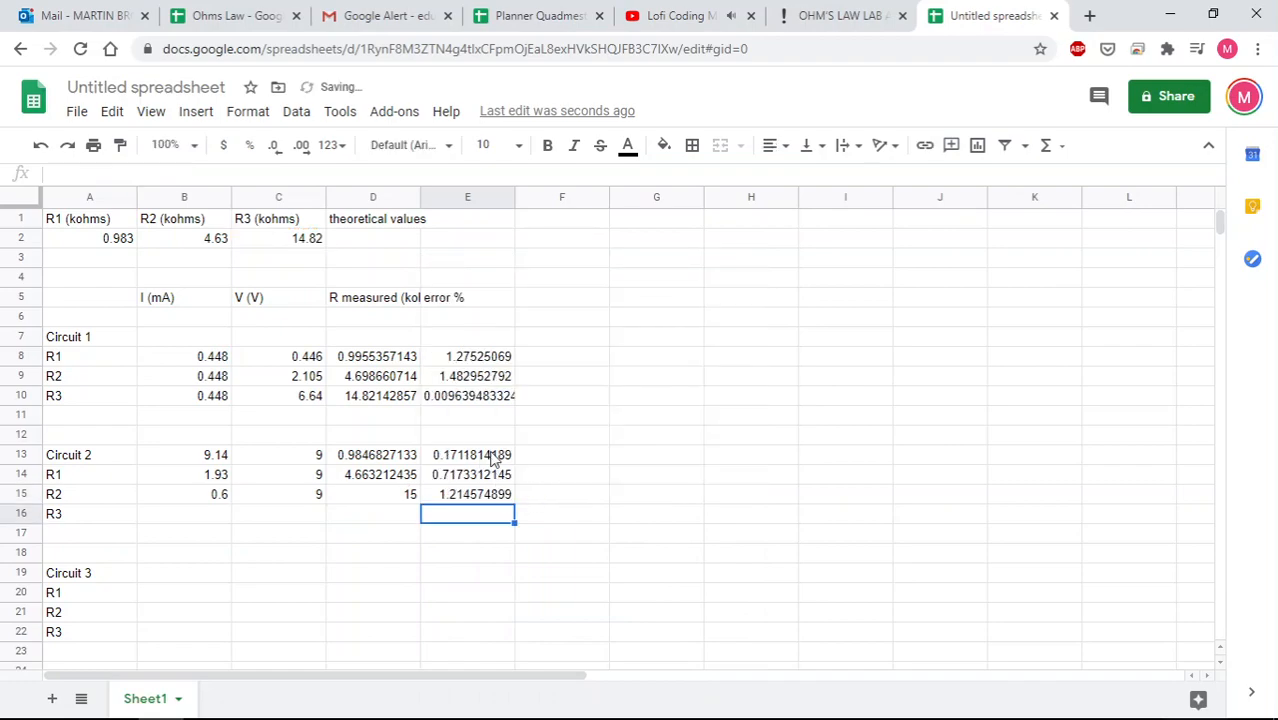
{"action": "left_click", "coordinate": [490, 500]}
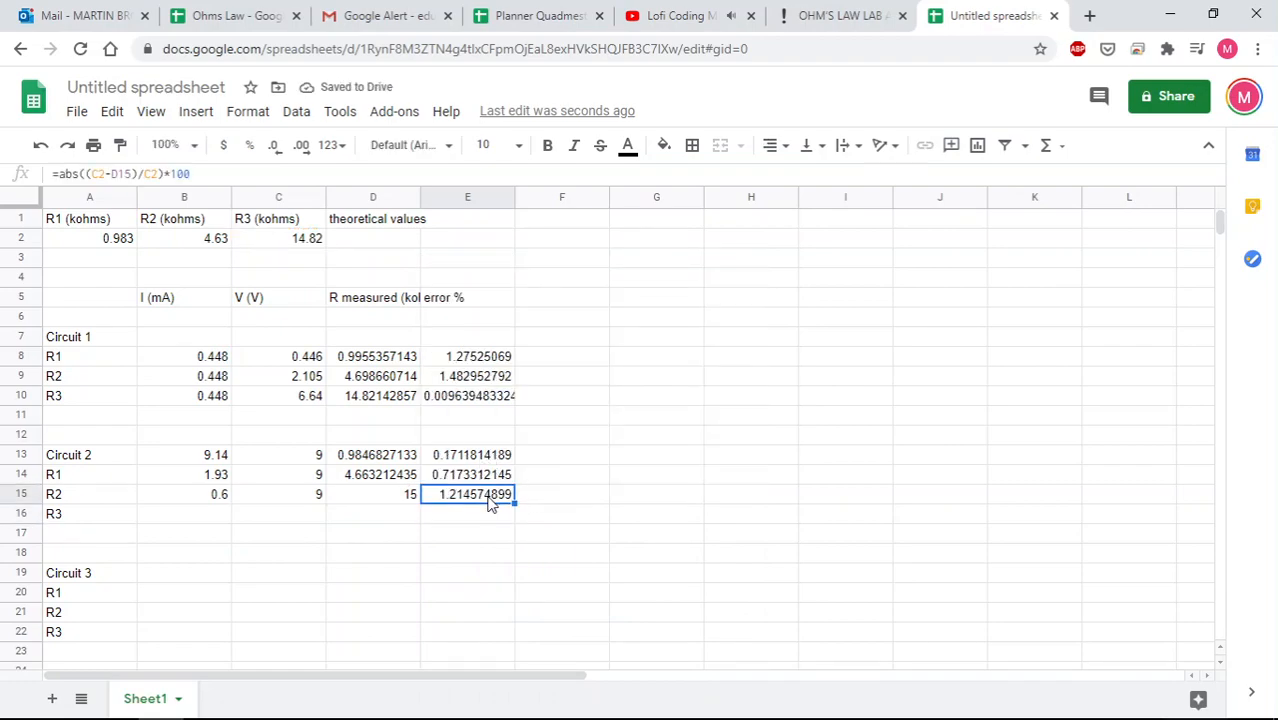
Compare the Circuit 2 errors with the Circuit Two error percentages in G7:G9 of the Ohms Law spreadsheet
{"action": "left_click", "coordinate": [250, 10]}
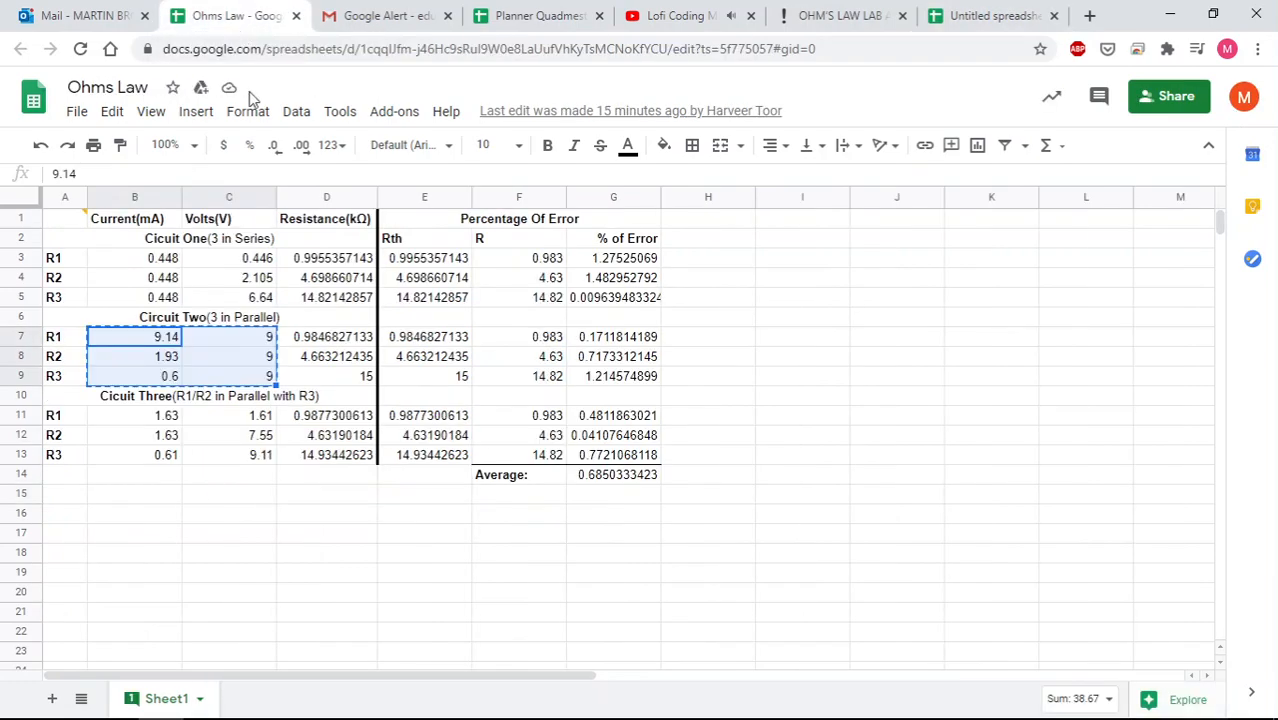
{"action": "left_click", "coordinate": [623, 374]}
{"action": "left_click", "coordinate": [622, 357]}
{"action": "left_click", "coordinate": [621, 341]}
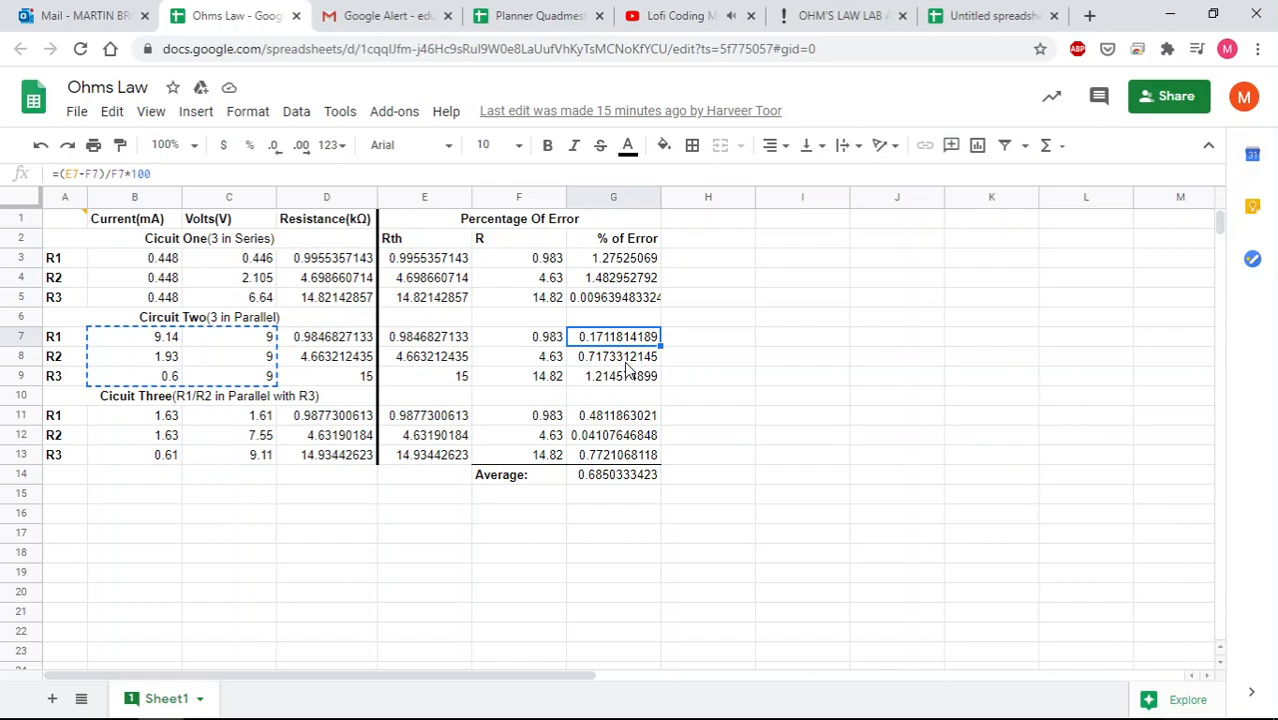
{"action": "left_click", "coordinate": [1033, 12]}
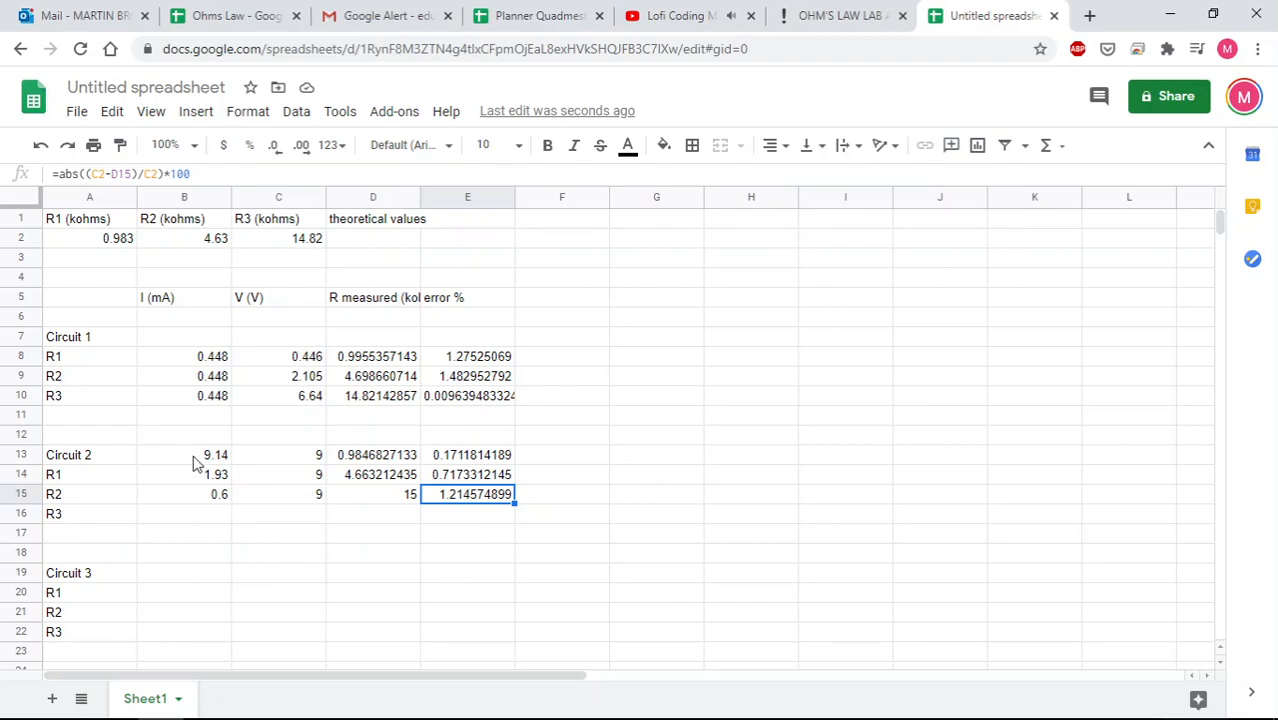
Copy Circuit Three's current and voltage values (B11:C13) from the Ohms Law spreadsheet into the untitled spreadsheet, starting at B20
{"action": "left_click", "coordinate": [222, 12]}
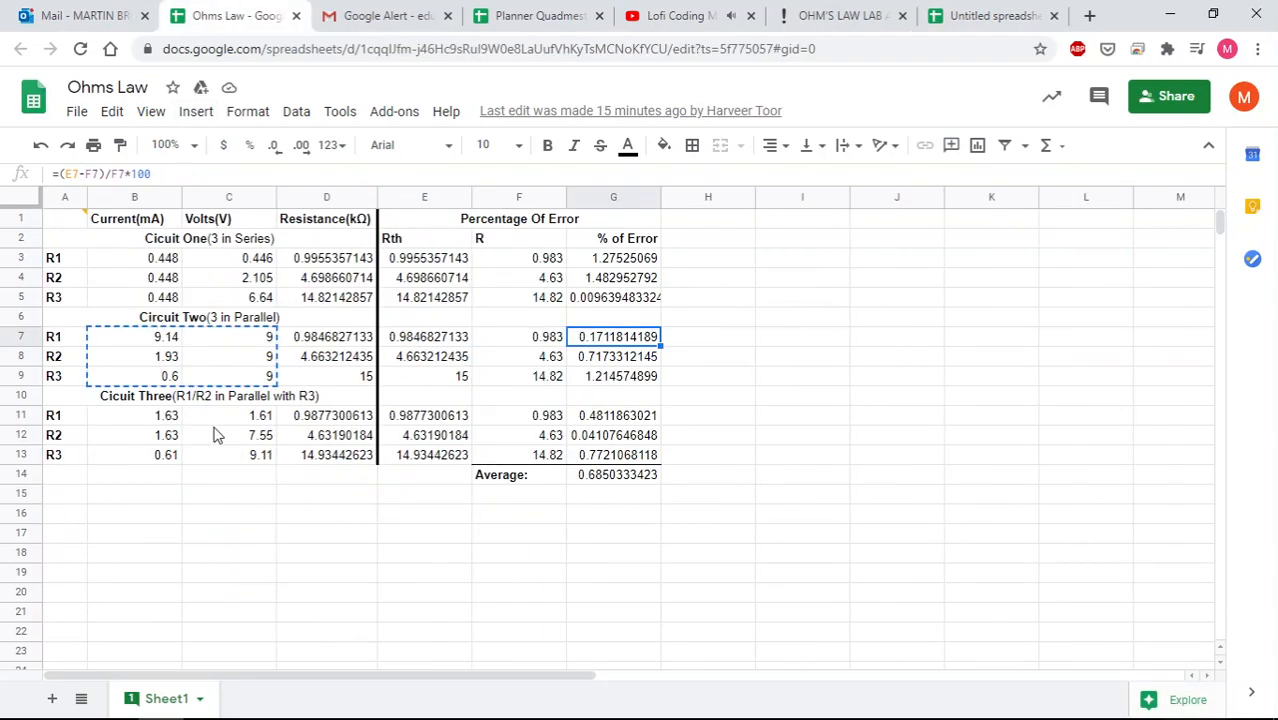
{"action": "left_click_drag", "start_coordinate": [190, 396], "coordinate": [274, 465]}
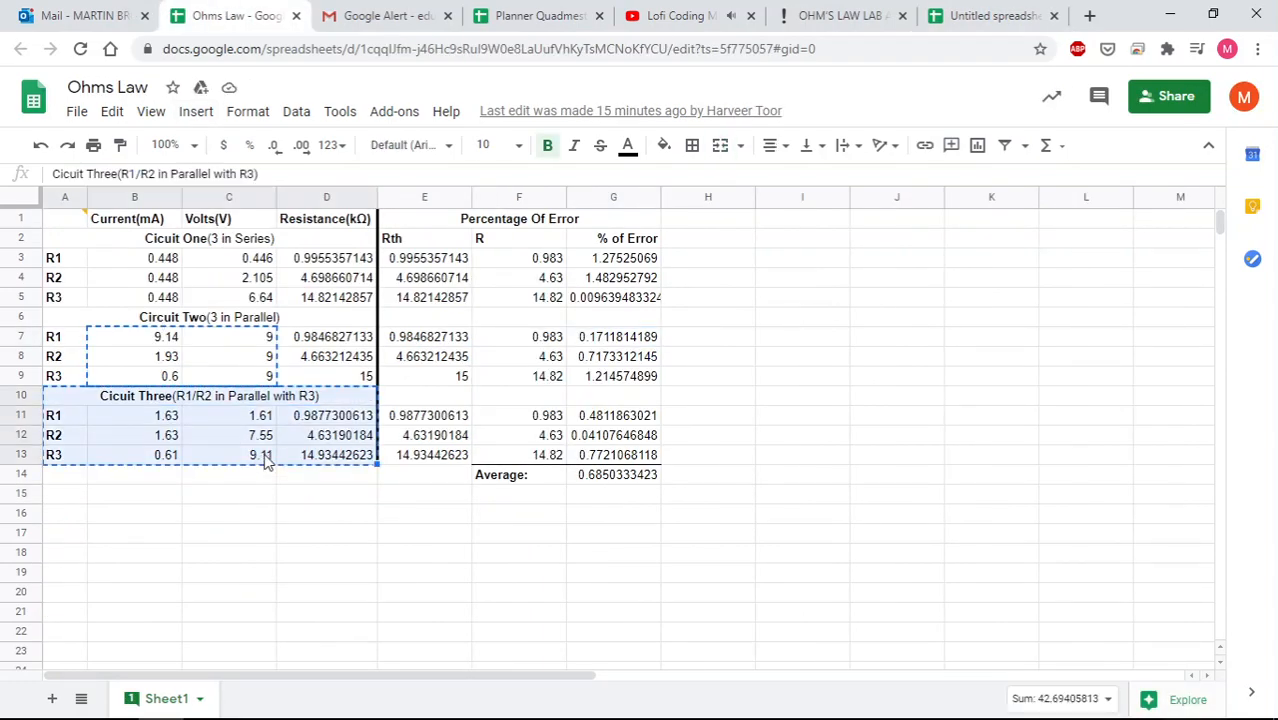
{"action": "left_click", "coordinate": [266, 462]}
{"action": "key", "text": "Escape"}
{"action": "left_click_drag", "start_coordinate": [266, 462], "coordinate": [157, 424]}
{"action": "key", "text": "ctrl+c"}
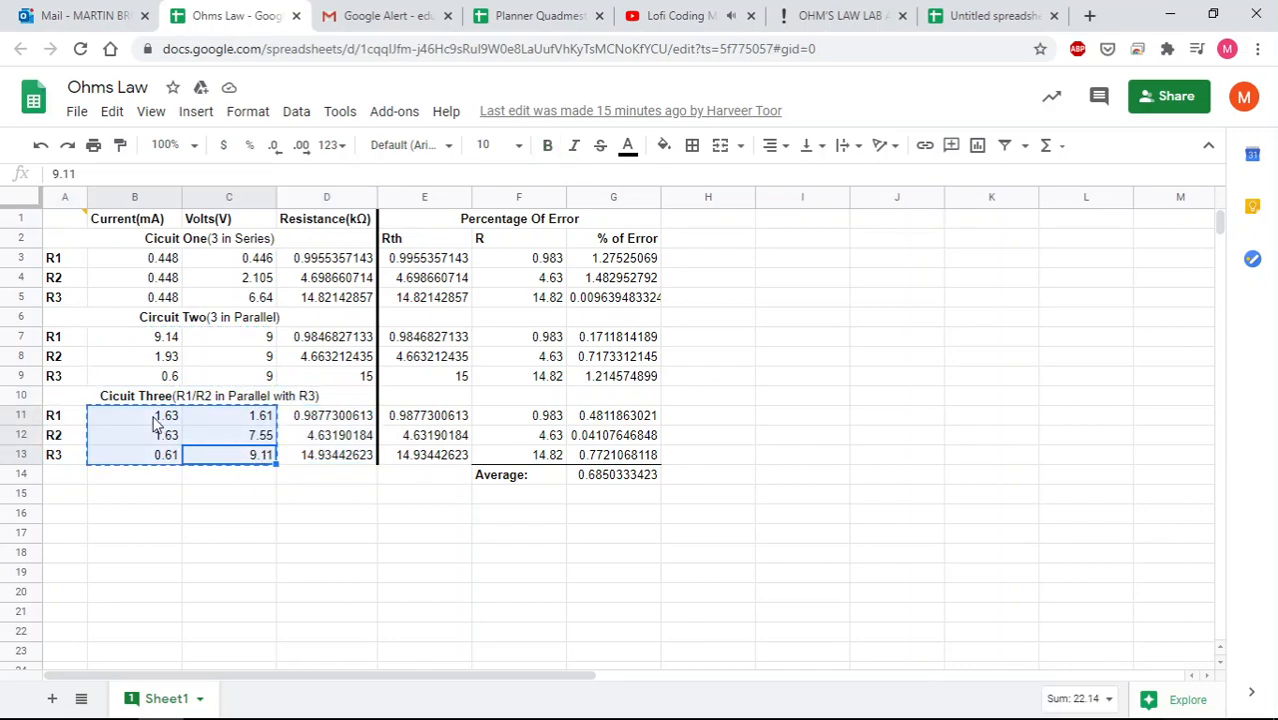
{"action": "left_click", "coordinate": [952, 15]}
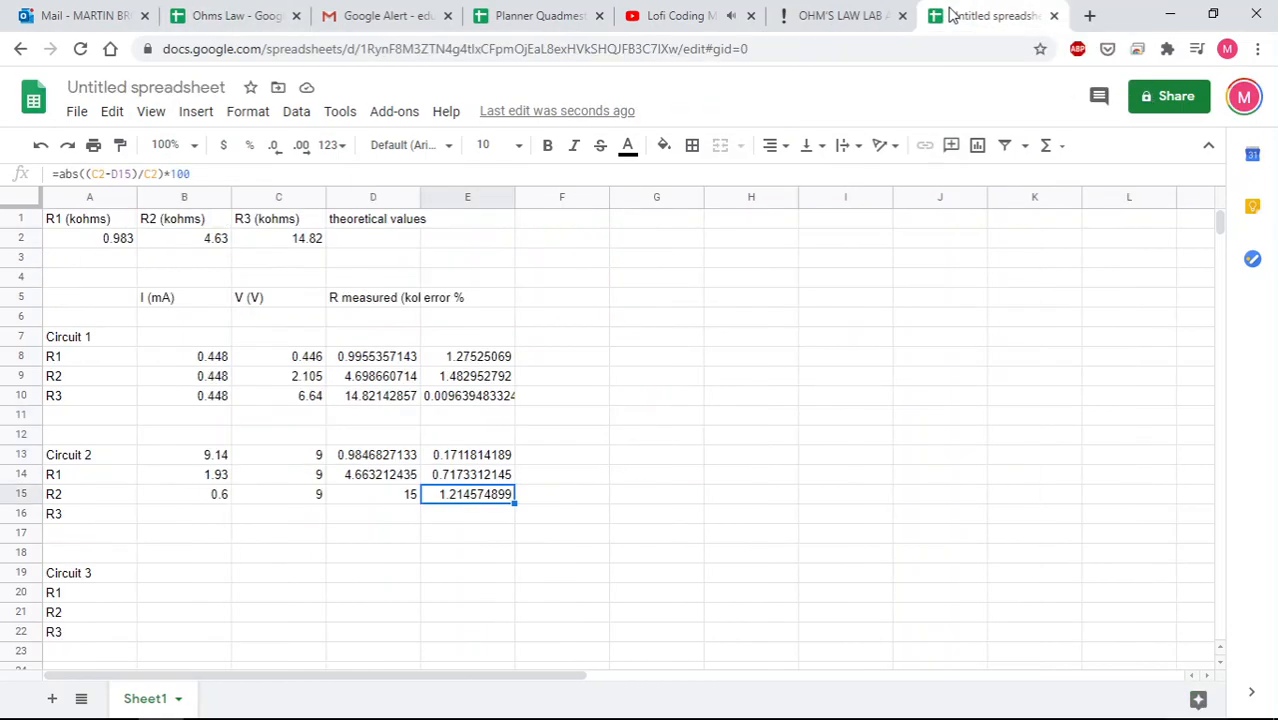
{"action": "left_click", "coordinate": [183, 596]}
{"action": "key", "text": "ctrl+v"}
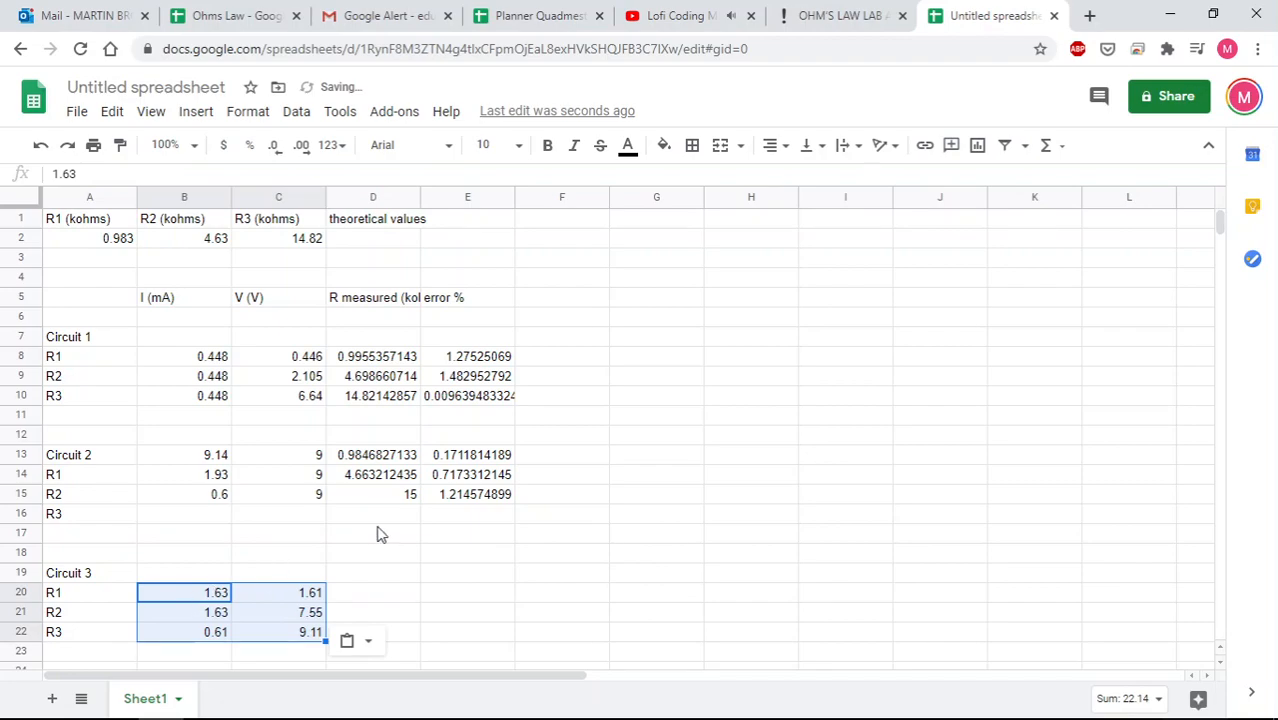
Fill the resistance and error formulas from D13:E15 down to row 22, and clear the unneeded copies in D16:E19
{"action": "left_click_drag", "start_coordinate": [389, 457], "coordinate": [510, 633]}
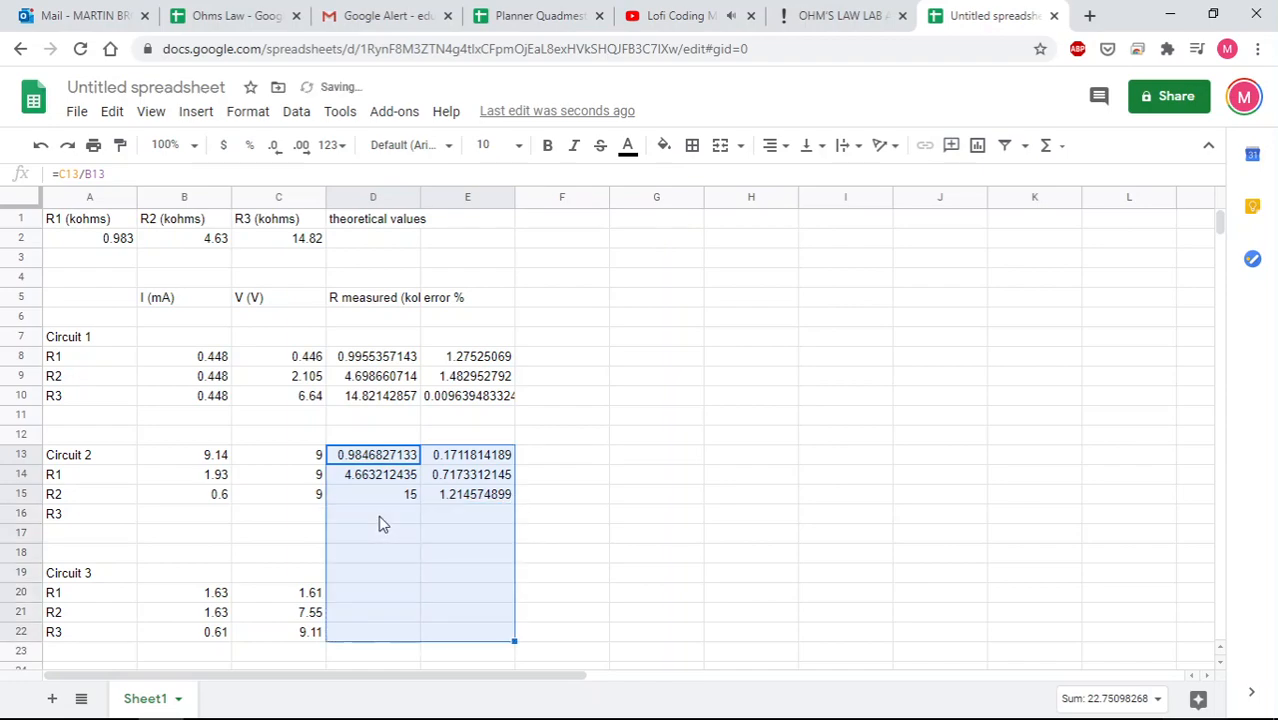
{"action": "left_click", "coordinate": [449, 549]}
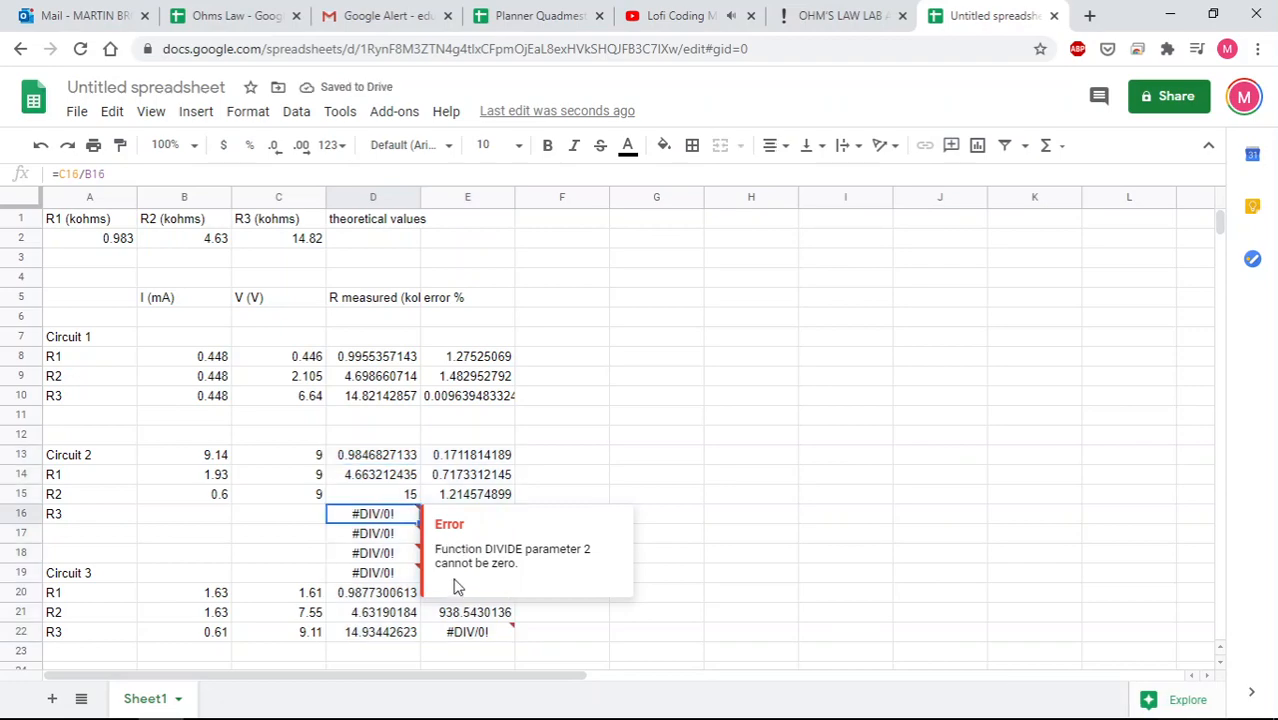
{"action": "key", "text": "shift+Down"}
{"action": "key", "text": "shift+Down"}
{"action": "key", "text": "shift+Down"}
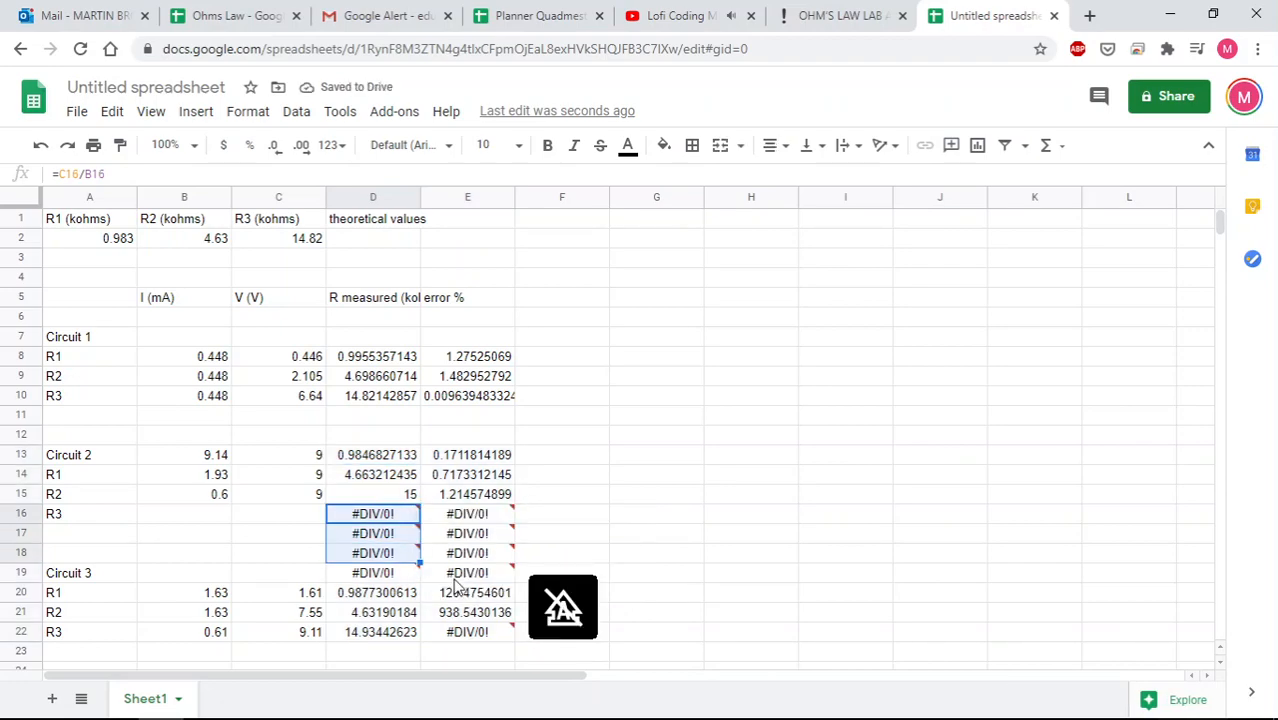
{"action": "key", "text": "shift+Right"}
{"action": "key", "text": "shift+Right"}
{"action": "key", "text": "shift+Left"}
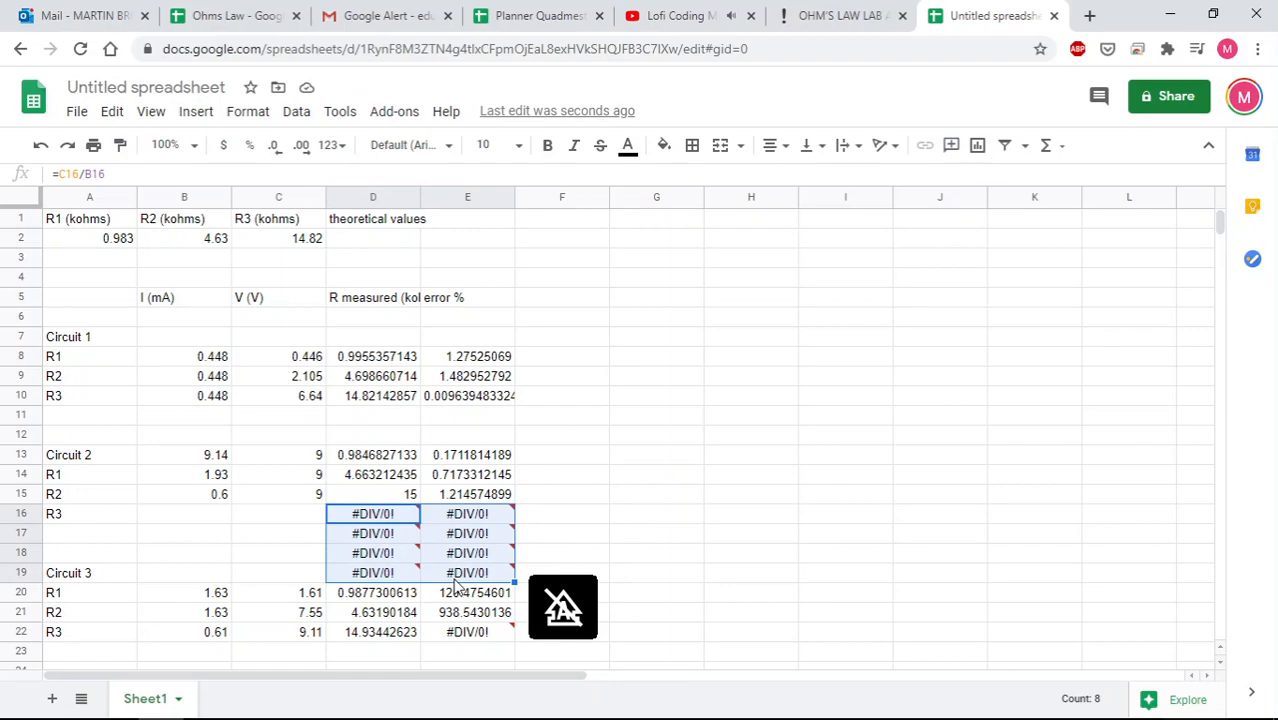
{"action": "key", "text": "Delete"}
Change the error formula in E20 to =abs((A2-D20)/A2)*100, using the theoretical R1 value
{"action": "left_click", "coordinate": [400, 595]}
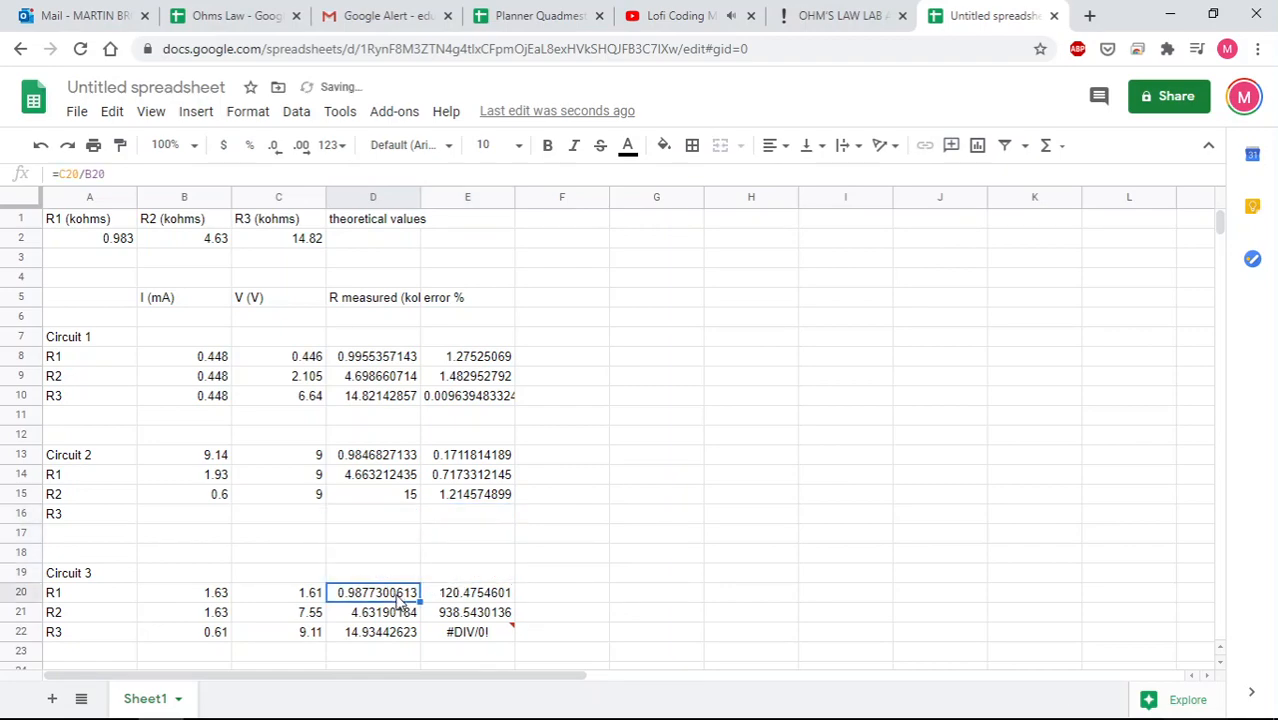
{"action": "left_click", "coordinate": [395, 613]}
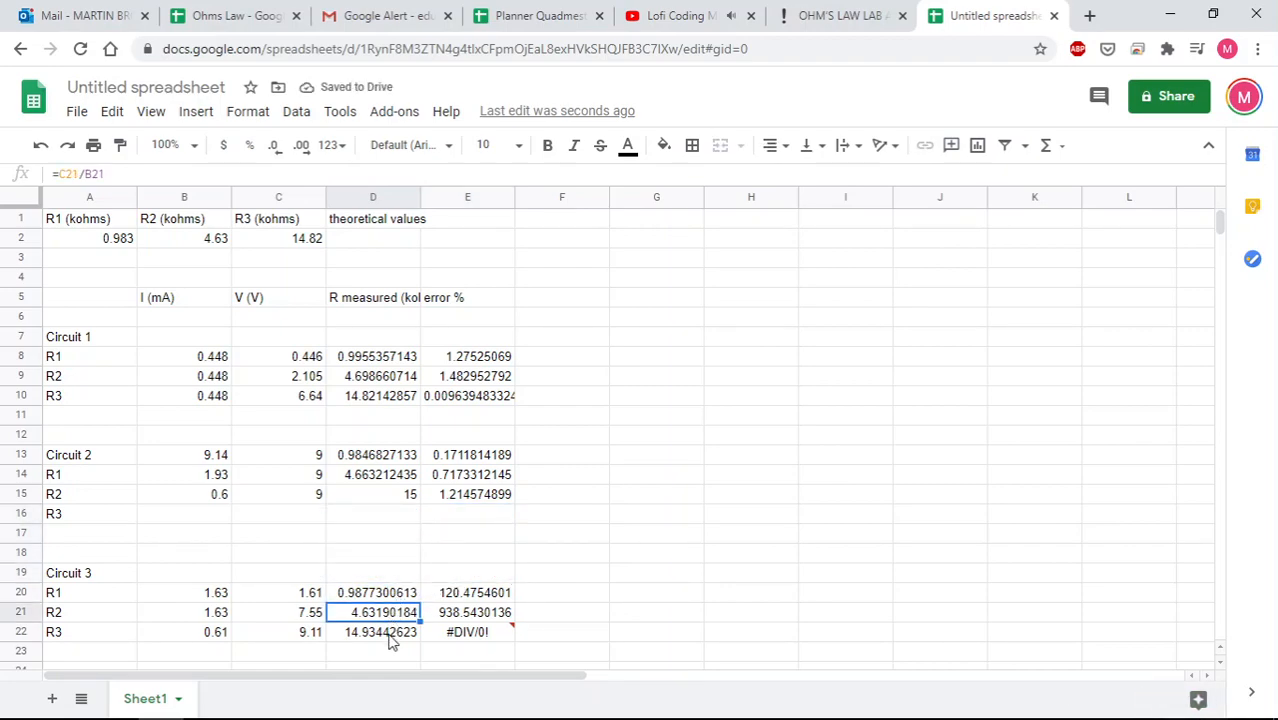
{"action": "left_click", "coordinate": [393, 636]}
{"action": "left_click", "coordinate": [481, 594]}
{"action": "double_click", "coordinate": [481, 593]}
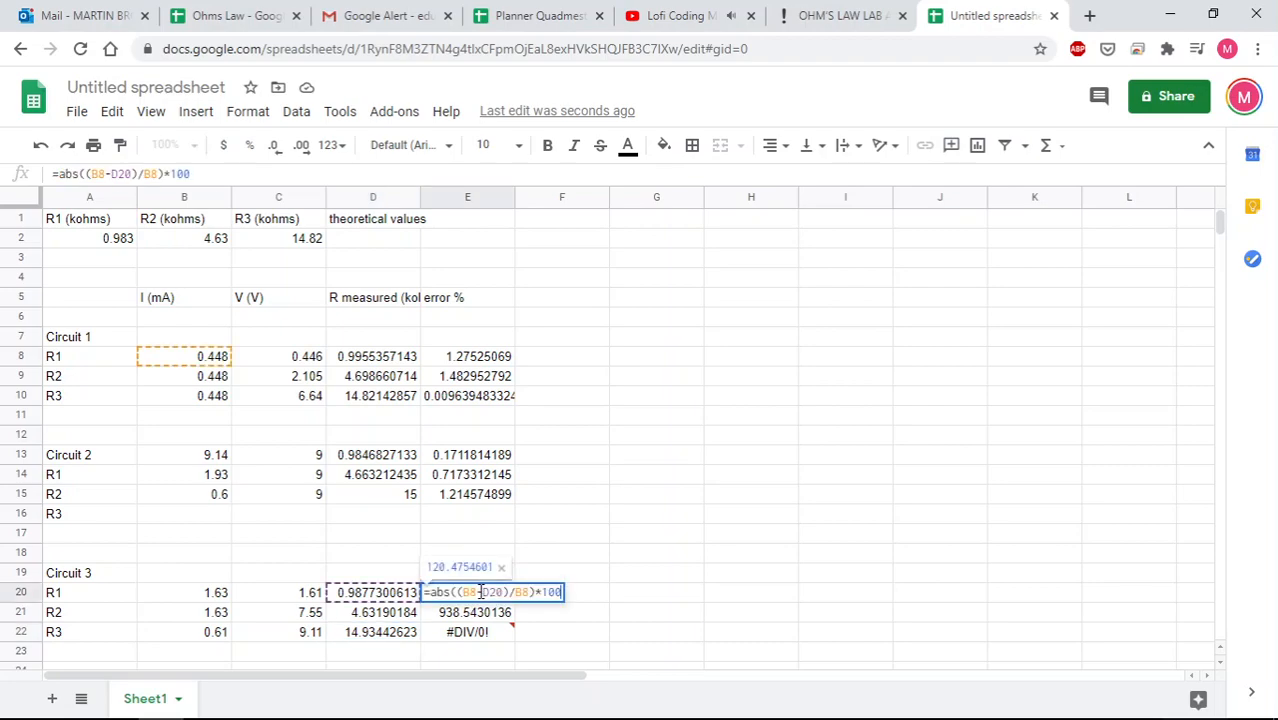
{"action": "double_click", "coordinate": [468, 592]}
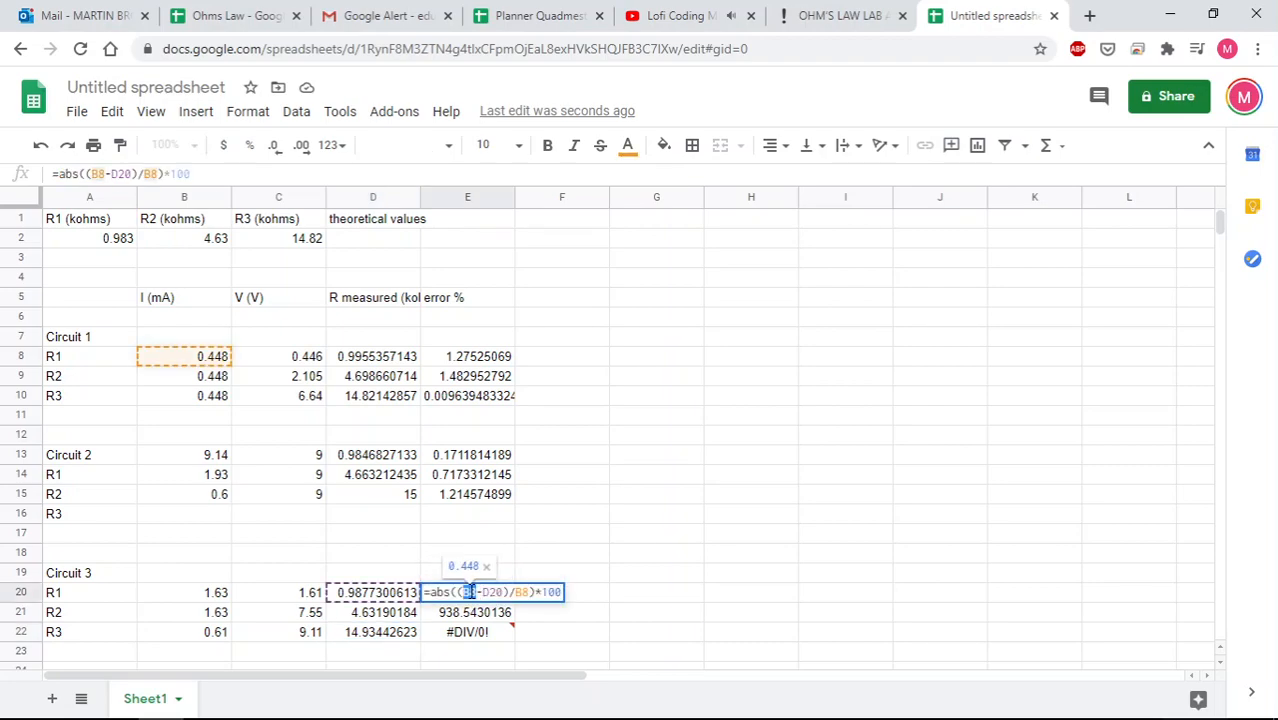
{"action": "type", "text": "A2"}
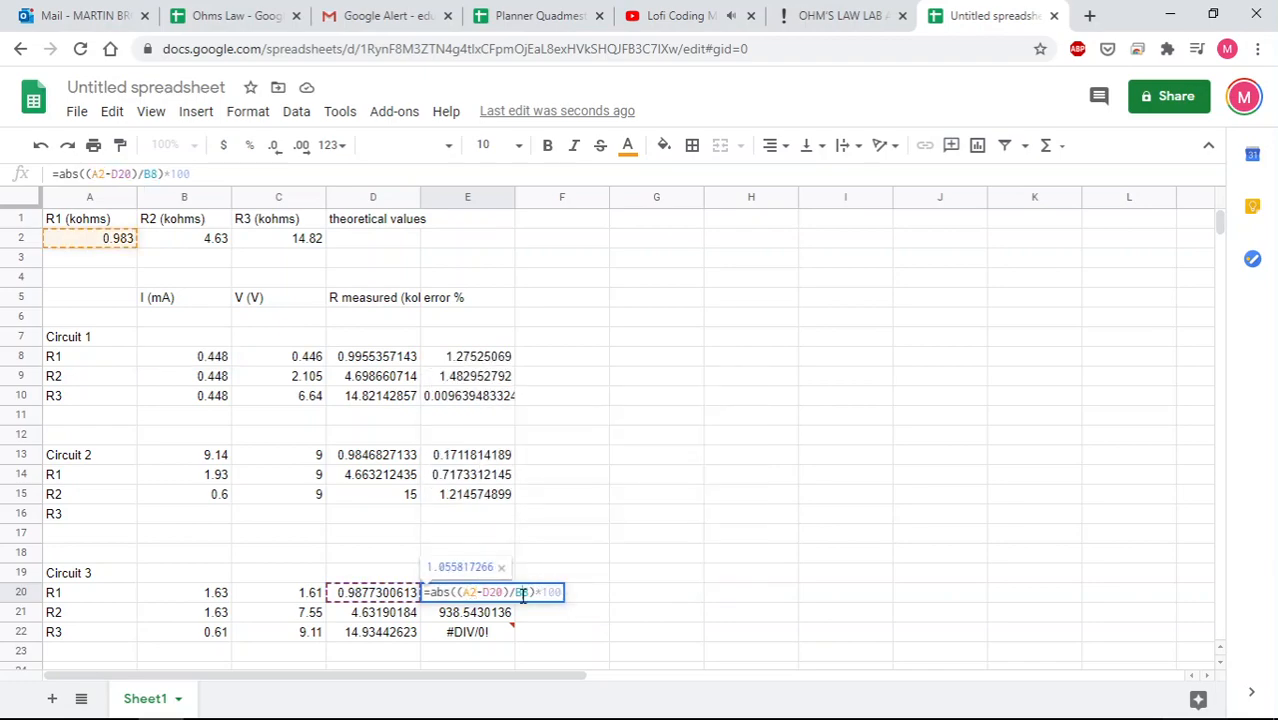
{"action": "type", "text": "A2"}
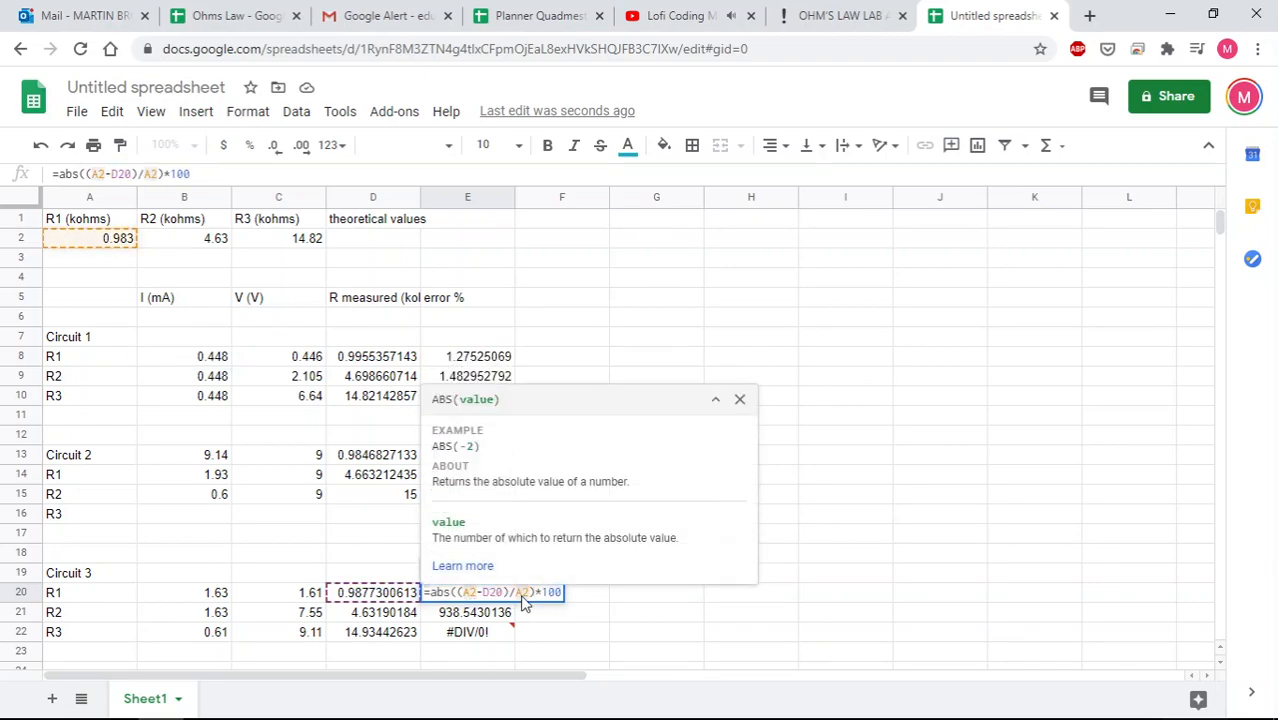
{"action": "key", "text": "Return"}
Change the error formula in E21 to =abs((B2-D21)/B2)*100, using the theoretical R2 value
{"action": "double_click", "coordinate": [470, 620]}
{"action": "double_click", "coordinate": [468, 612]}
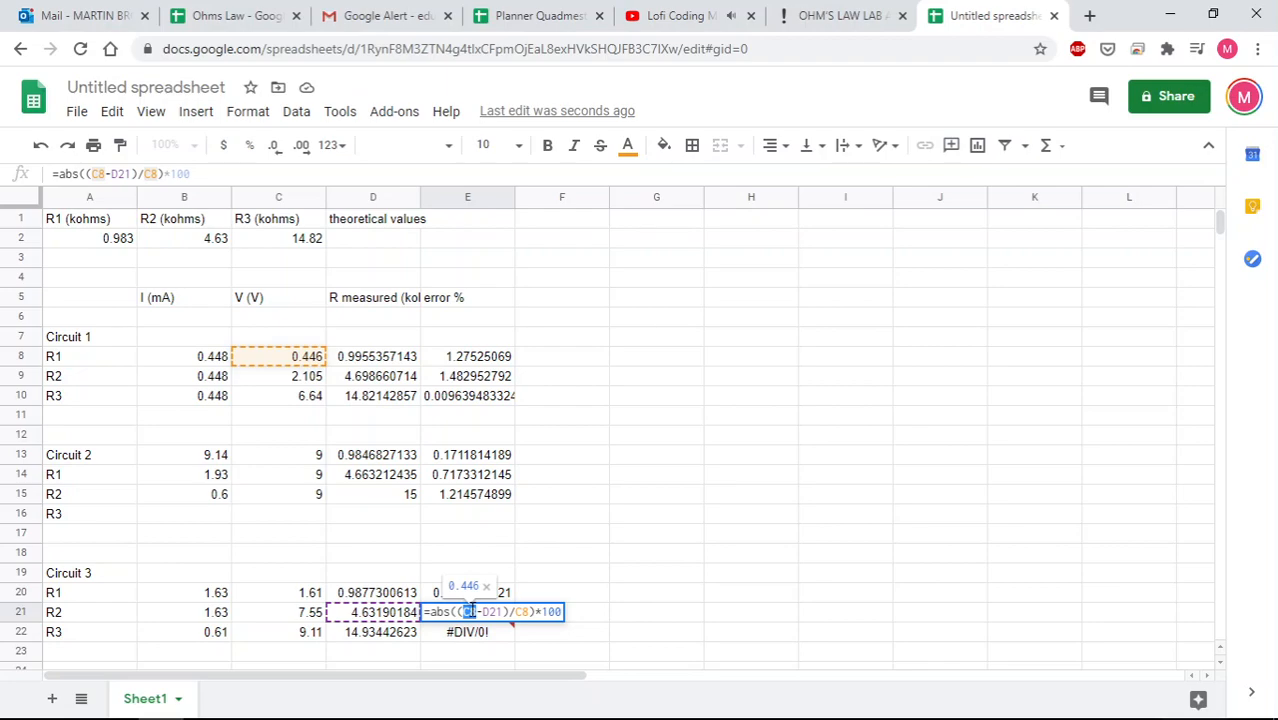
{"action": "type", "text": "B2"}
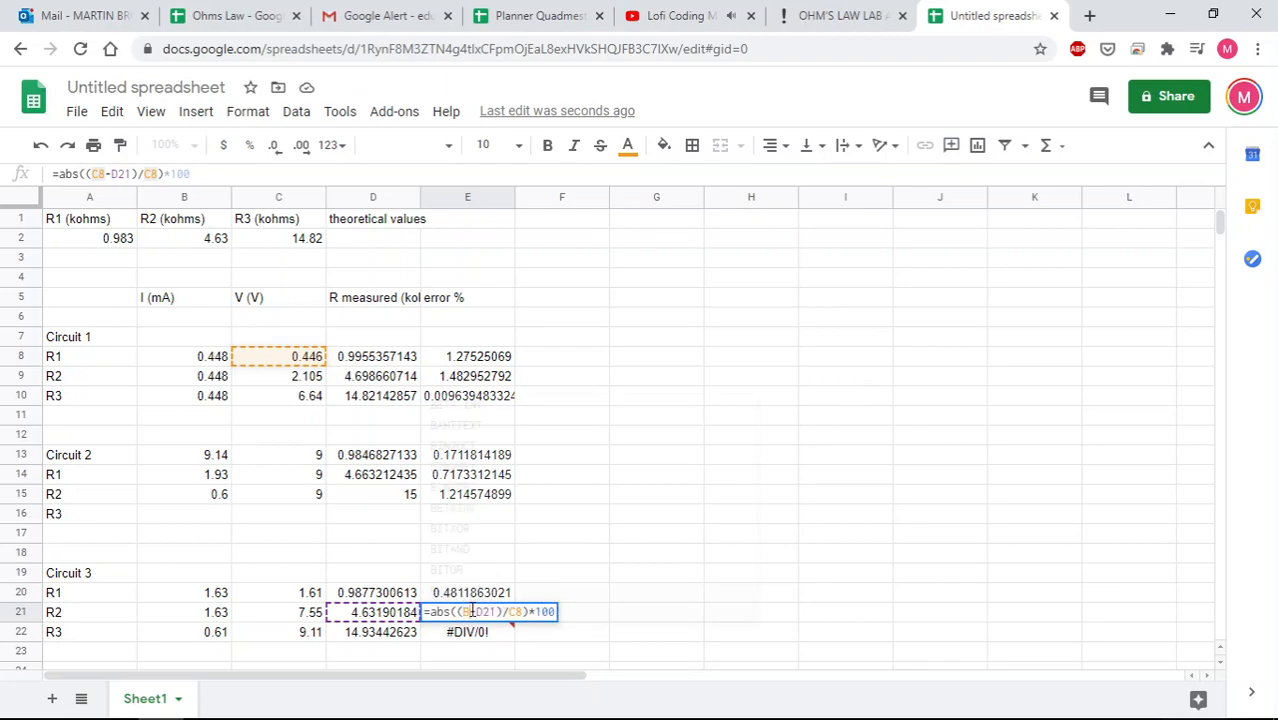
{"action": "double_click", "coordinate": [523, 612]}
{"action": "type", "text": "B2"}
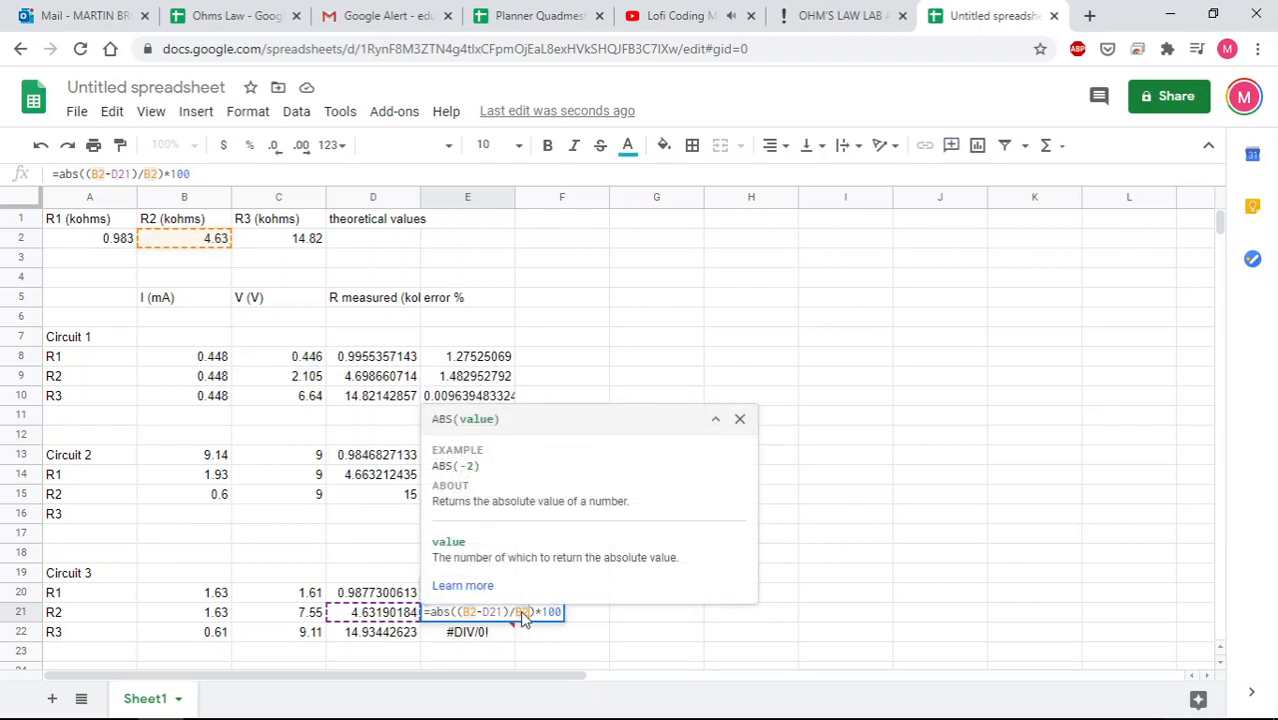
{"action": "key", "text": "Return"}
Change the error formula in E22 to =abs((C2-D22)/C2*100), using the theoretical R3 value
{"action": "double_click", "coordinate": [470, 638]}
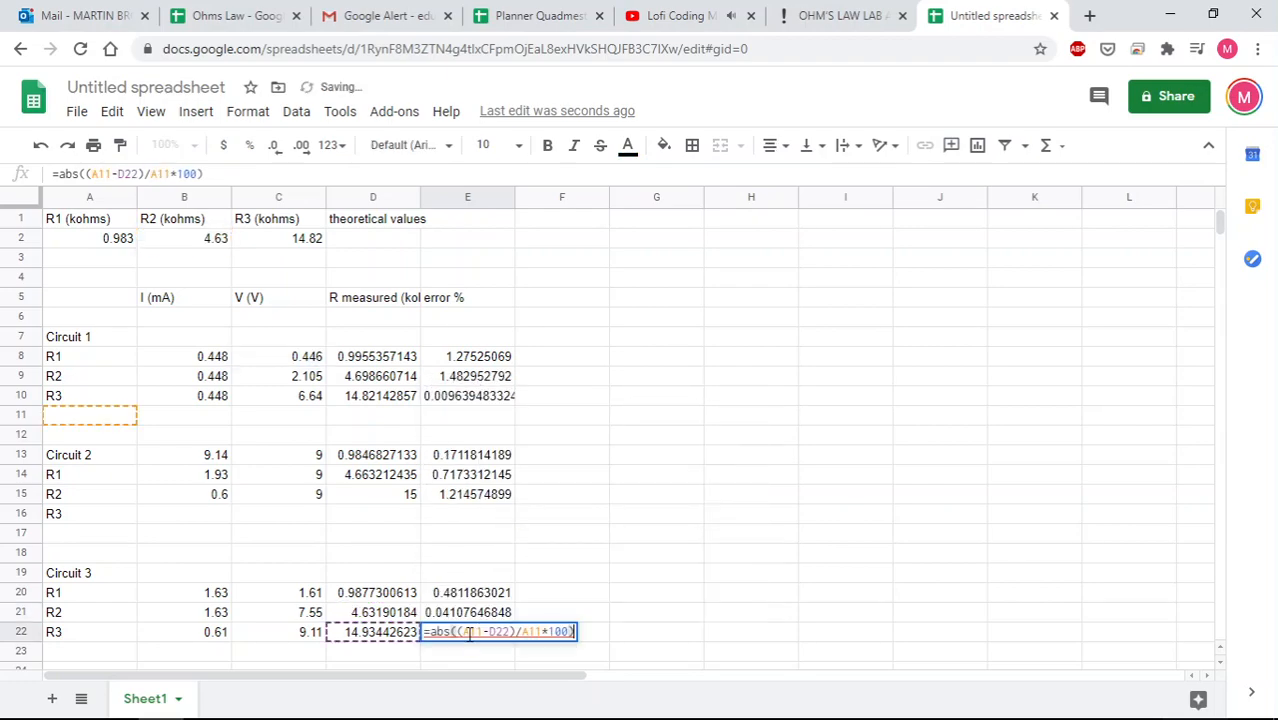
{"action": "double_click", "coordinate": [470, 632]}
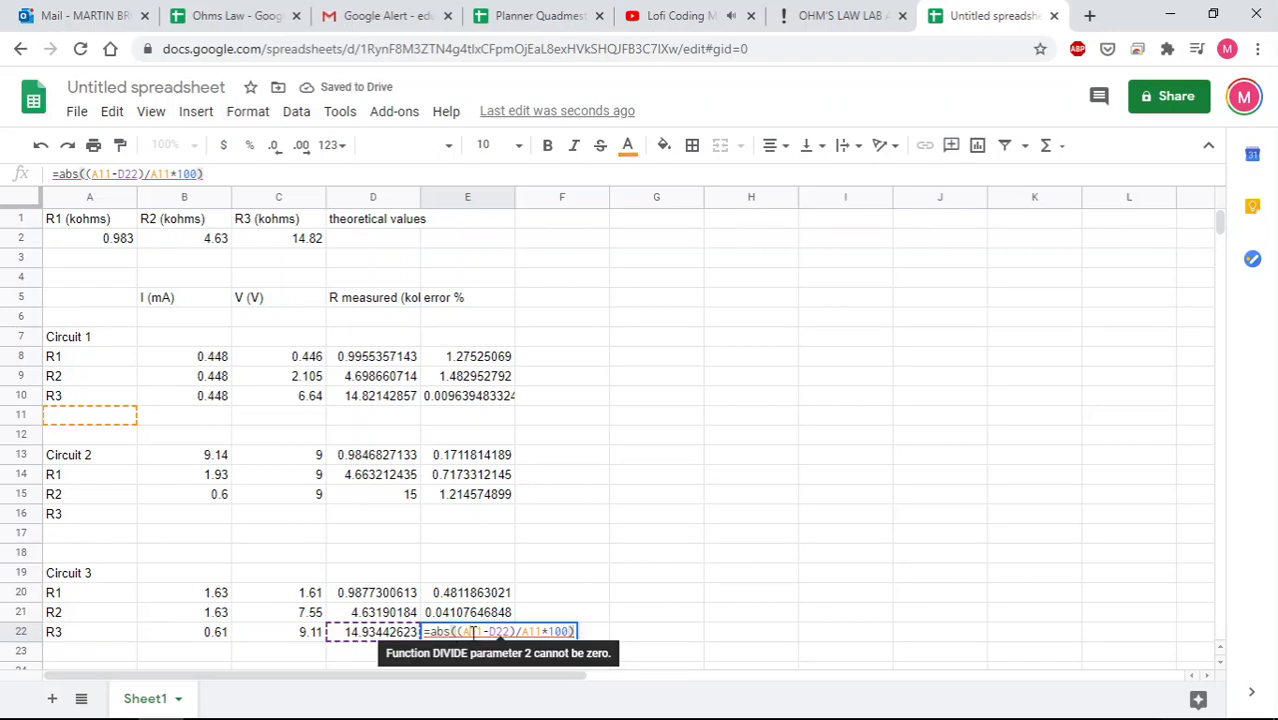
{"action": "type", "text": "C2"}
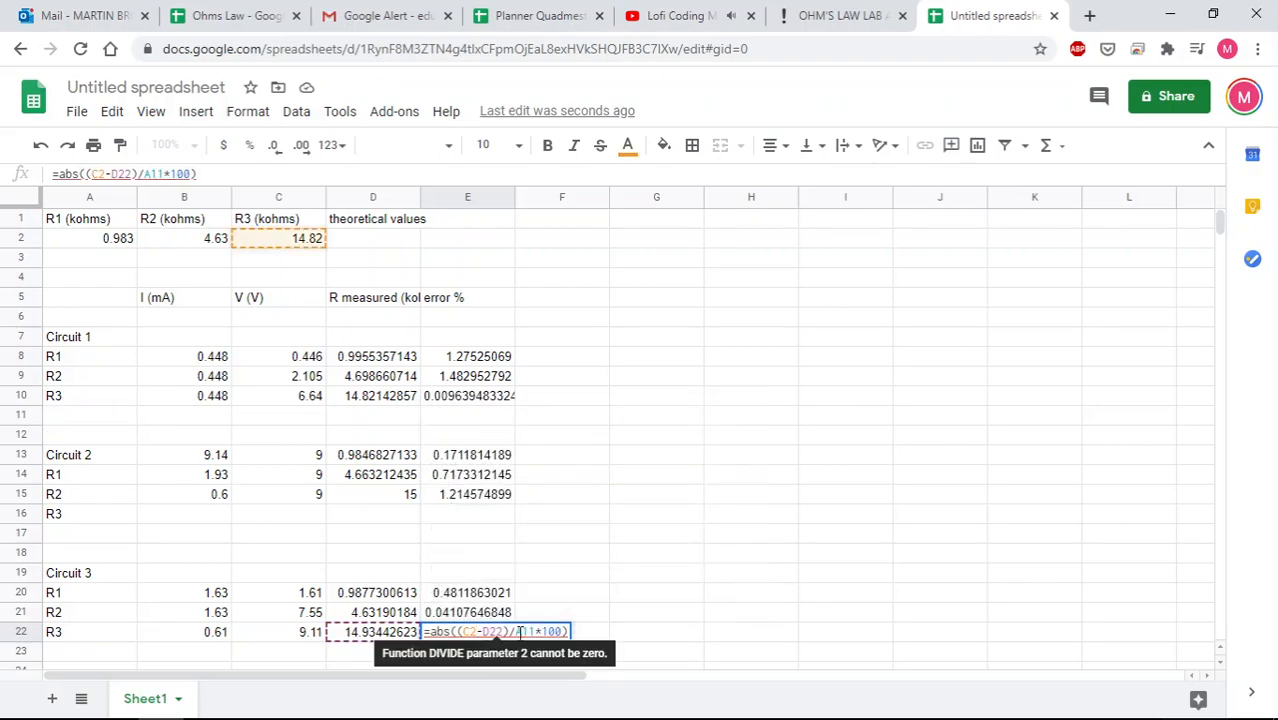
{"action": "double_click", "coordinate": [524, 632]}
{"action": "type", "text": "C2"}
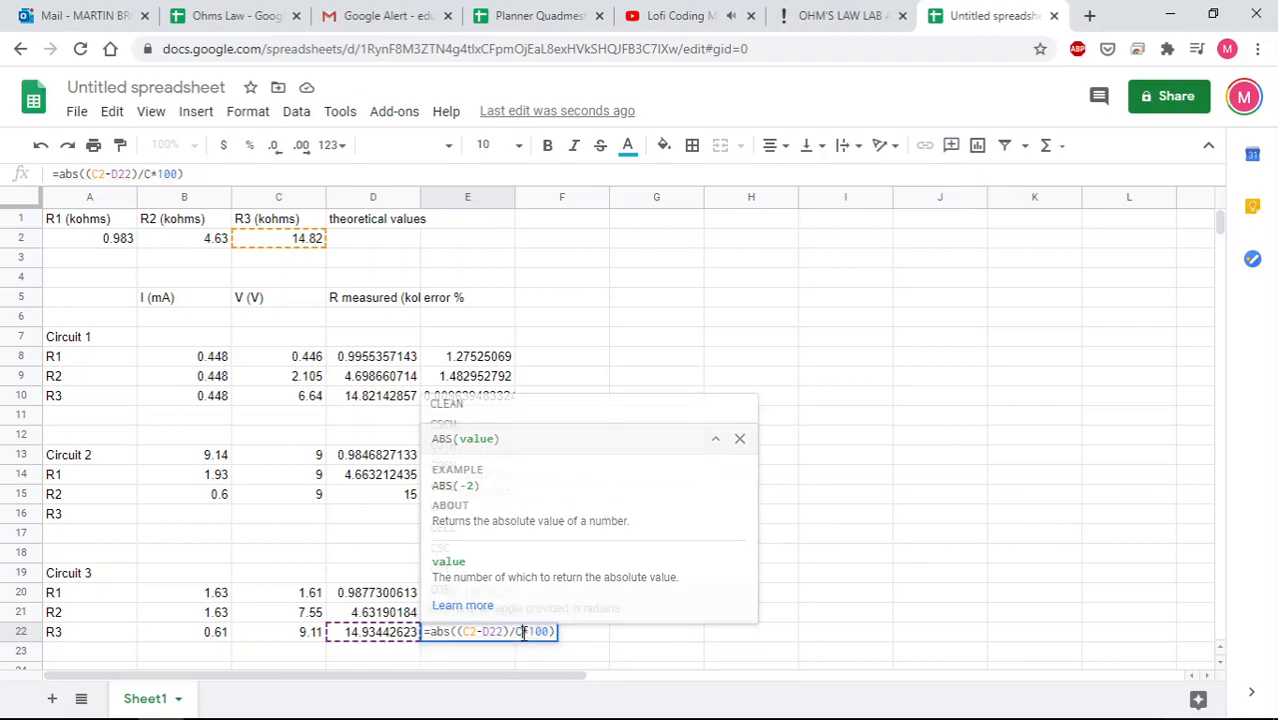
{"action": "key", "text": "Return"}
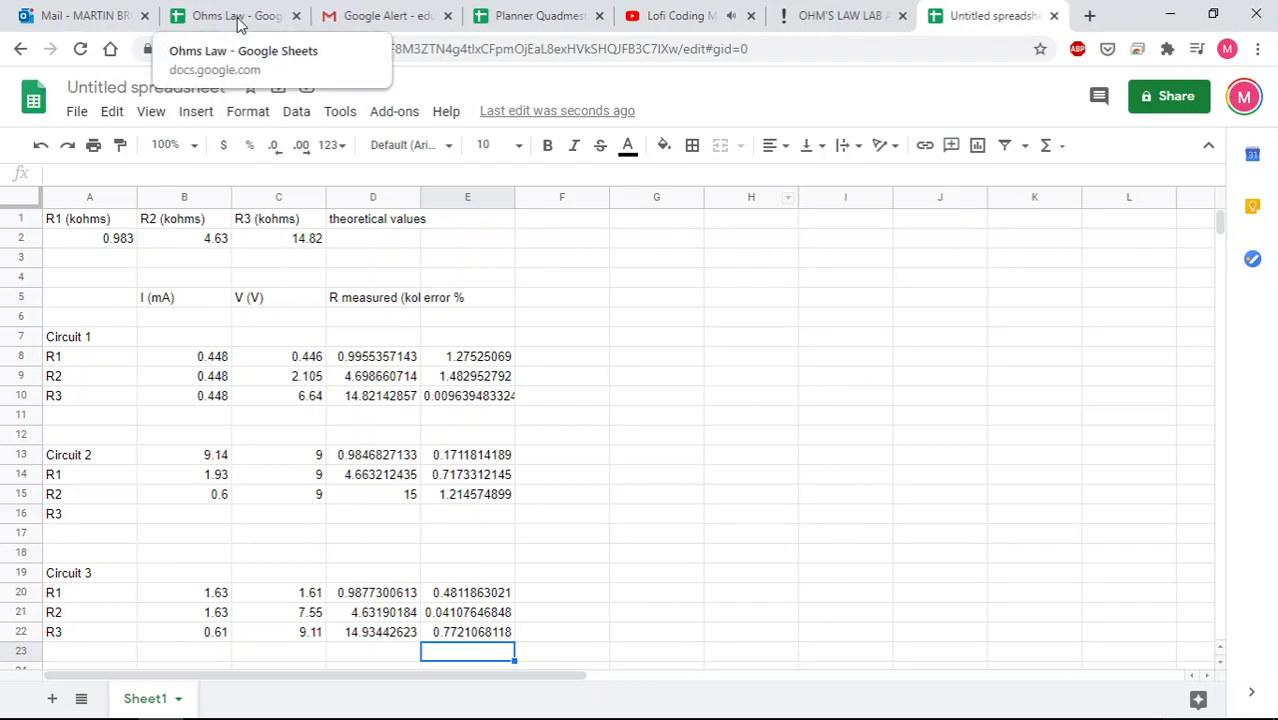
{"action": "key", "text": "alt+Tab"}
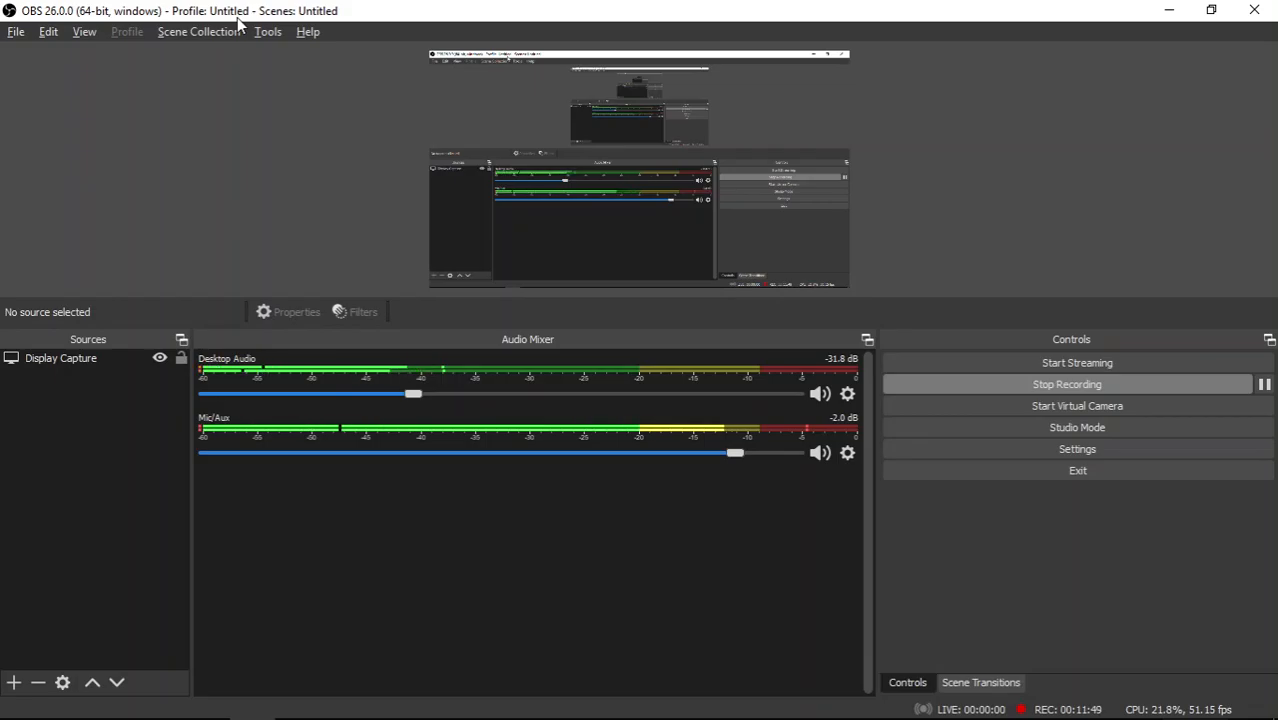
{"action": "key", "text": "alt+Tab"}
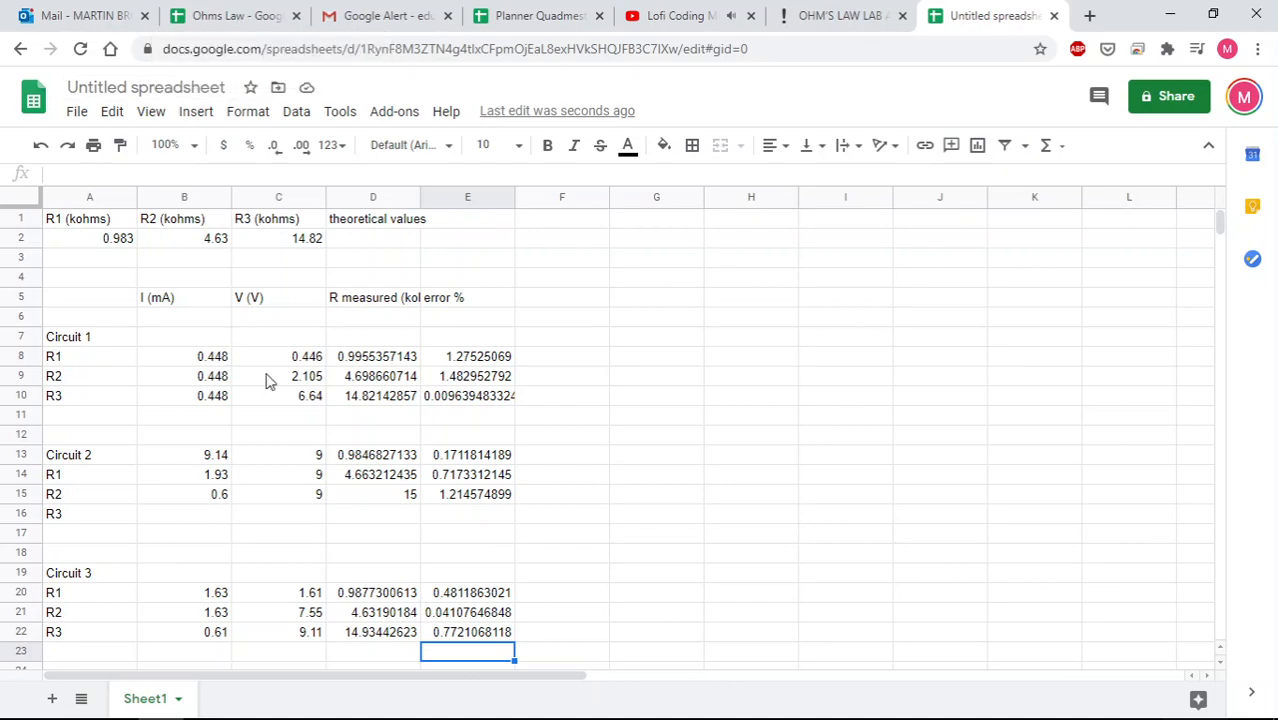
{"action": "left_click", "coordinate": [656, 404]}
Select the error percentages of all three circuits, from E8 down to E22, to review them together
{"action": "scroll", "coordinate": [660, 413], "scroll_direction": "down", "scroll_amount": 1}
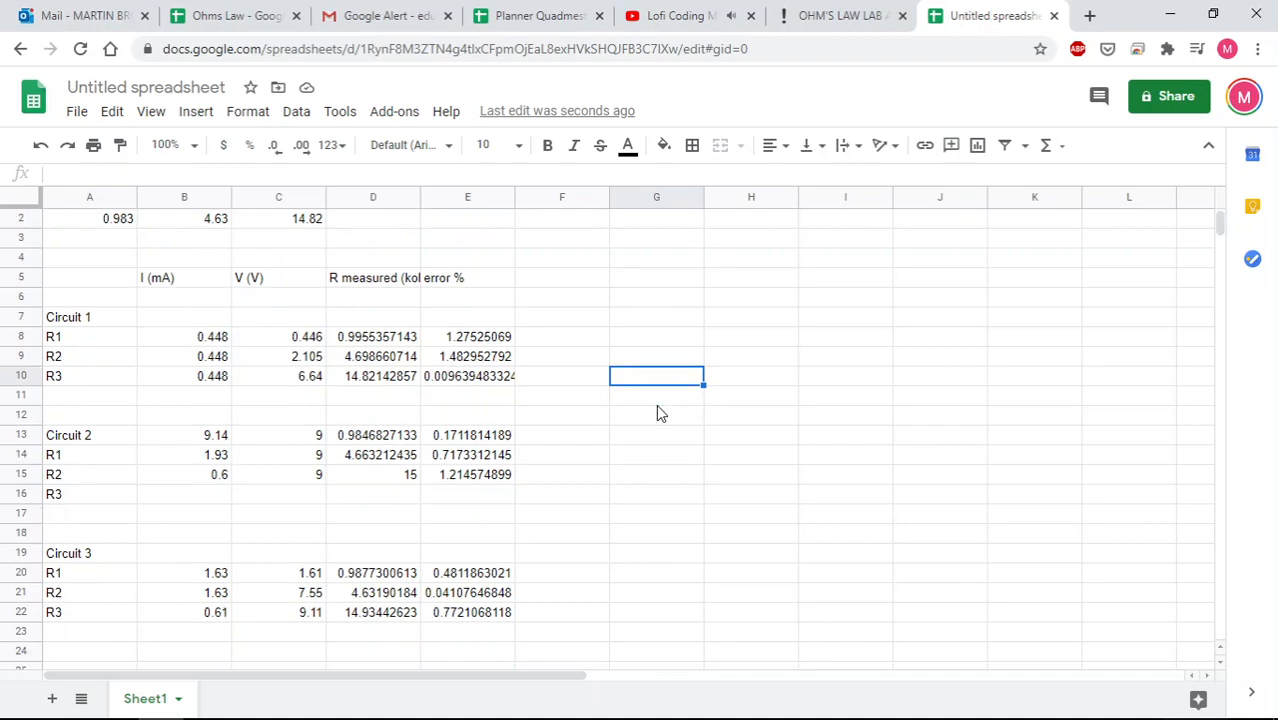
{"action": "scroll", "coordinate": [660, 413], "scroll_direction": "down", "scroll_amount": 1}
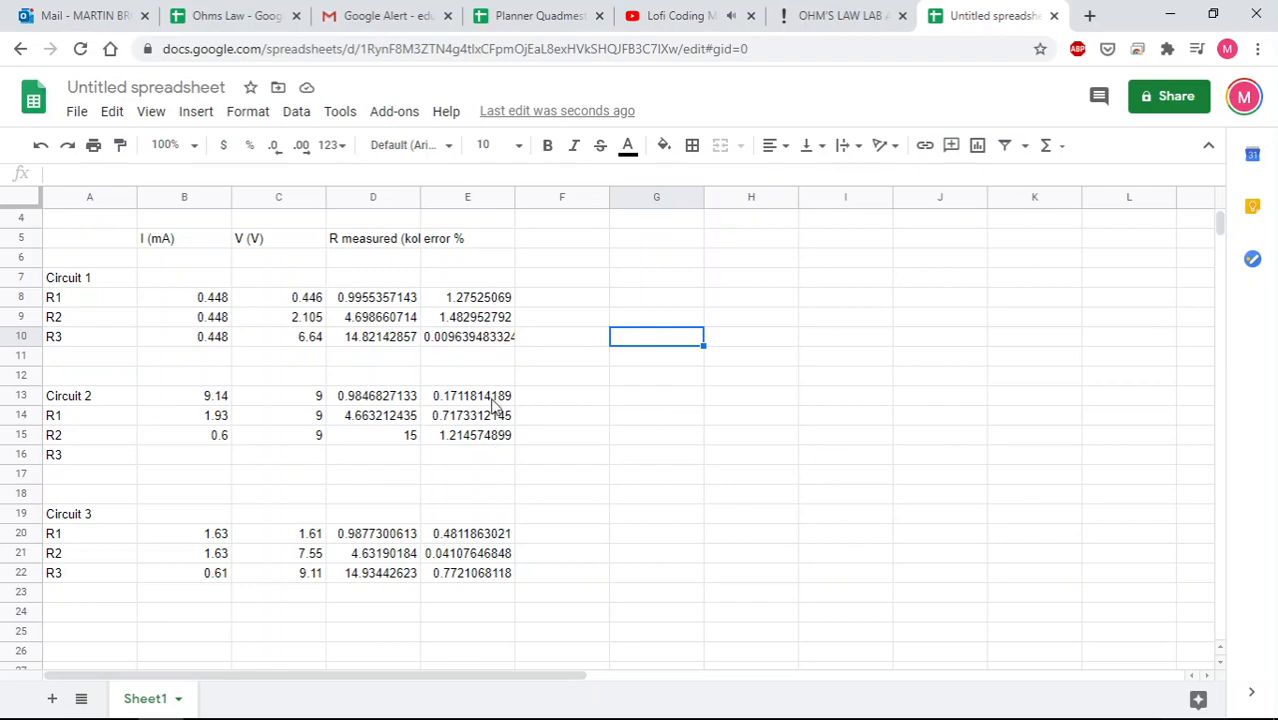
{"action": "left_click", "coordinate": [478, 299]}
{"action": "key", "text": "shift+Down"}
{"action": "key", "text": "shift+Down"}
{"action": "key", "text": "shift+Down"}
{"action": "key", "text": "shift+Down"}
{"action": "key", "text": "shift+Down"}
{"action": "key", "text": "shift+Down"}
{"action": "key", "text": "shift+Down"}
{"action": "key", "text": "shift+Down"}
{"action": "key", "text": "shift+Down"}
{"action": "key", "text": "shift+Down"}
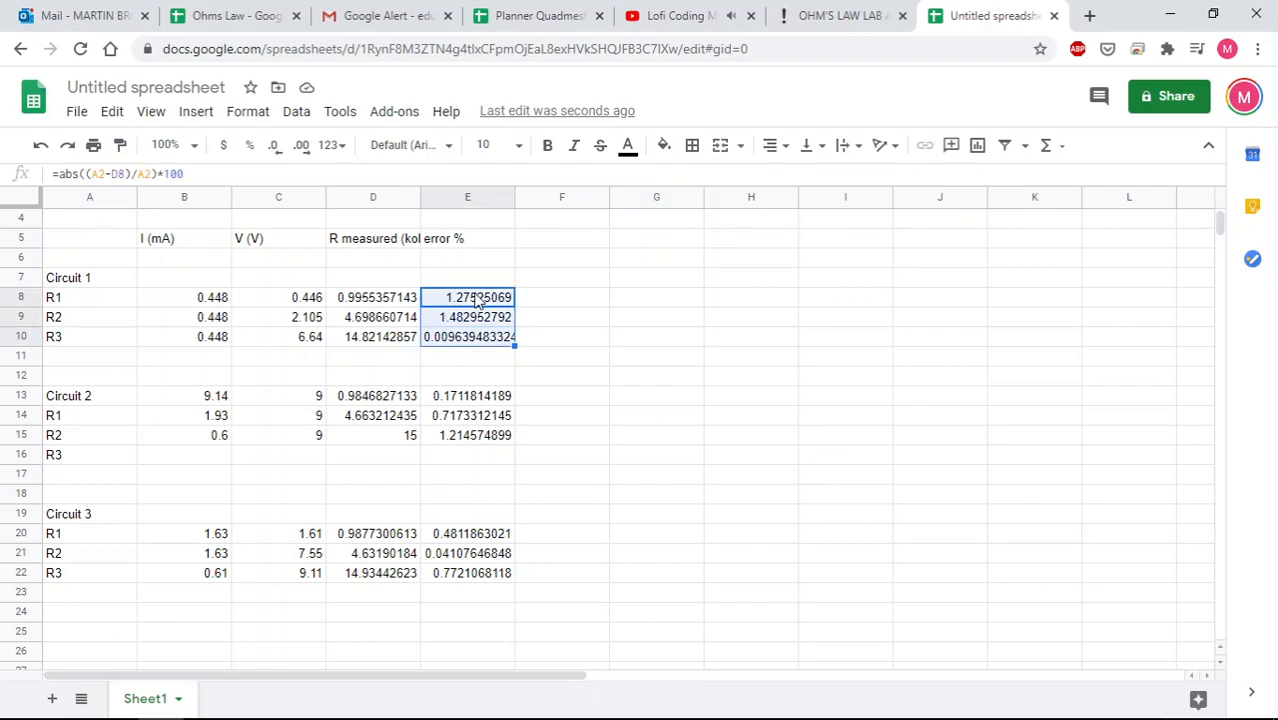
{"action": "key", "text": "shift+Down"}
{"action": "key", "text": "shift+Down"}
{"action": "key", "text": "shift+Down"}
{"action": "key", "text": "shift+Down"}
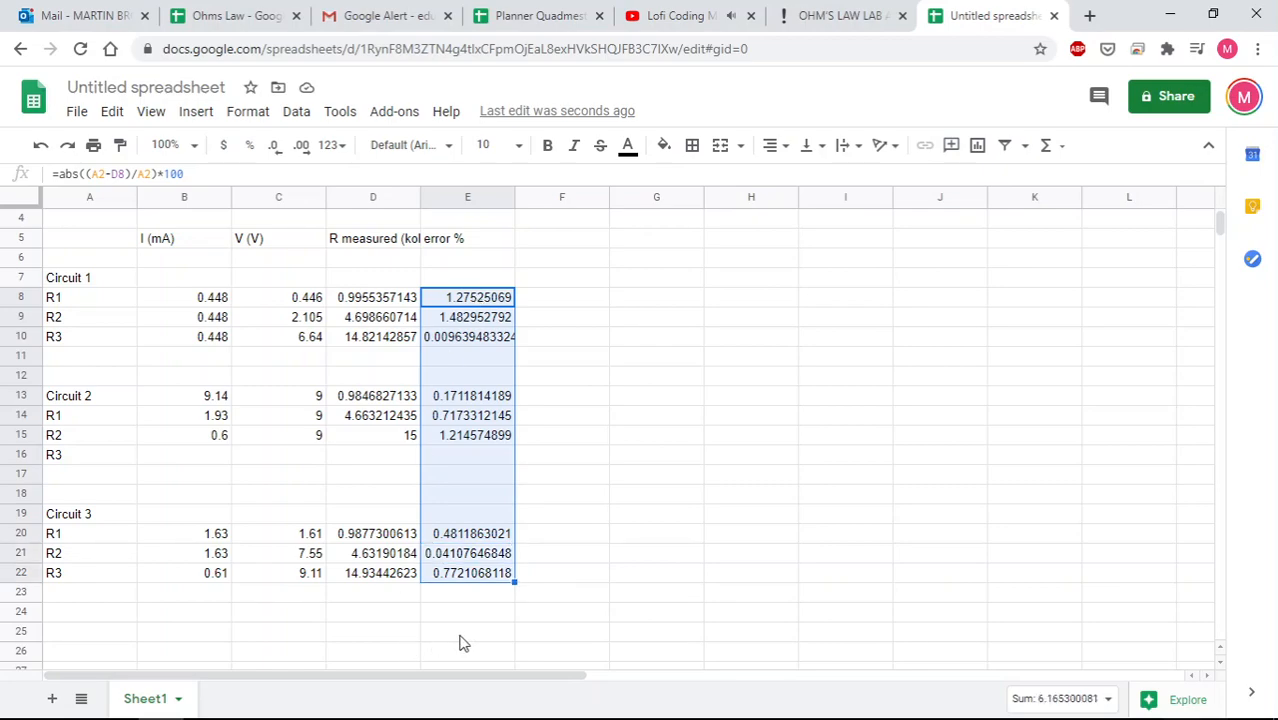
Enter the label "AVG error %" in D25 below the Circuit 3 data
{"action": "left_click", "coordinate": [385, 632]}
{"action": "type", "text": "AV"}
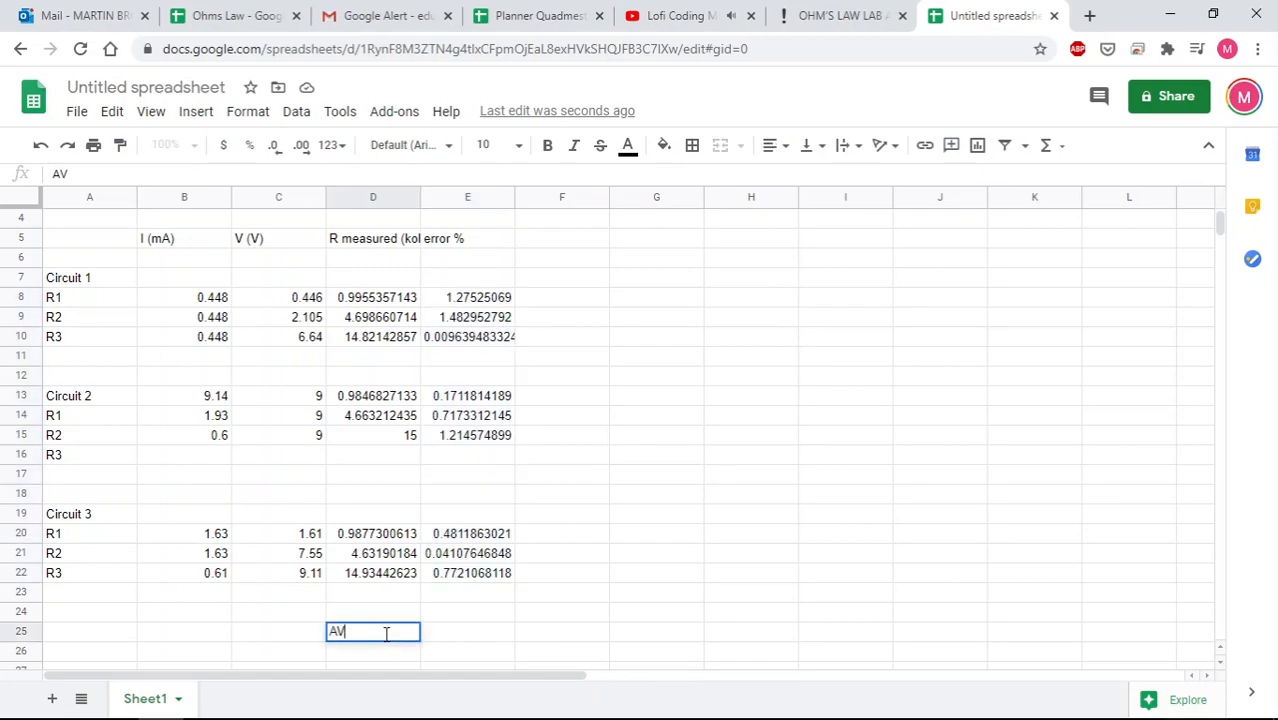
{"action": "type", "text": "G error %"}
{"action": "key", "text": "Return"}
Calculate the average error of all three circuits in E25 with the formula =average(E8:E22)
{"action": "left_click", "coordinate": [440, 634]}
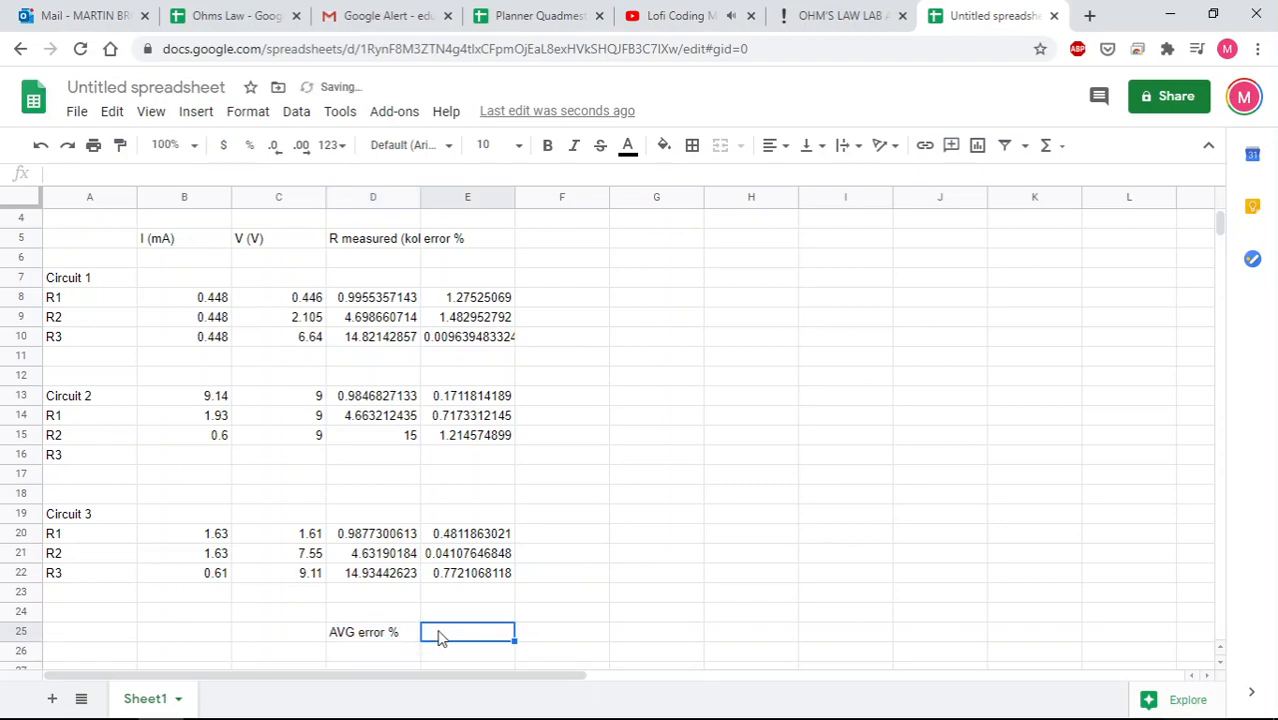
{"action": "type", "text": "="}
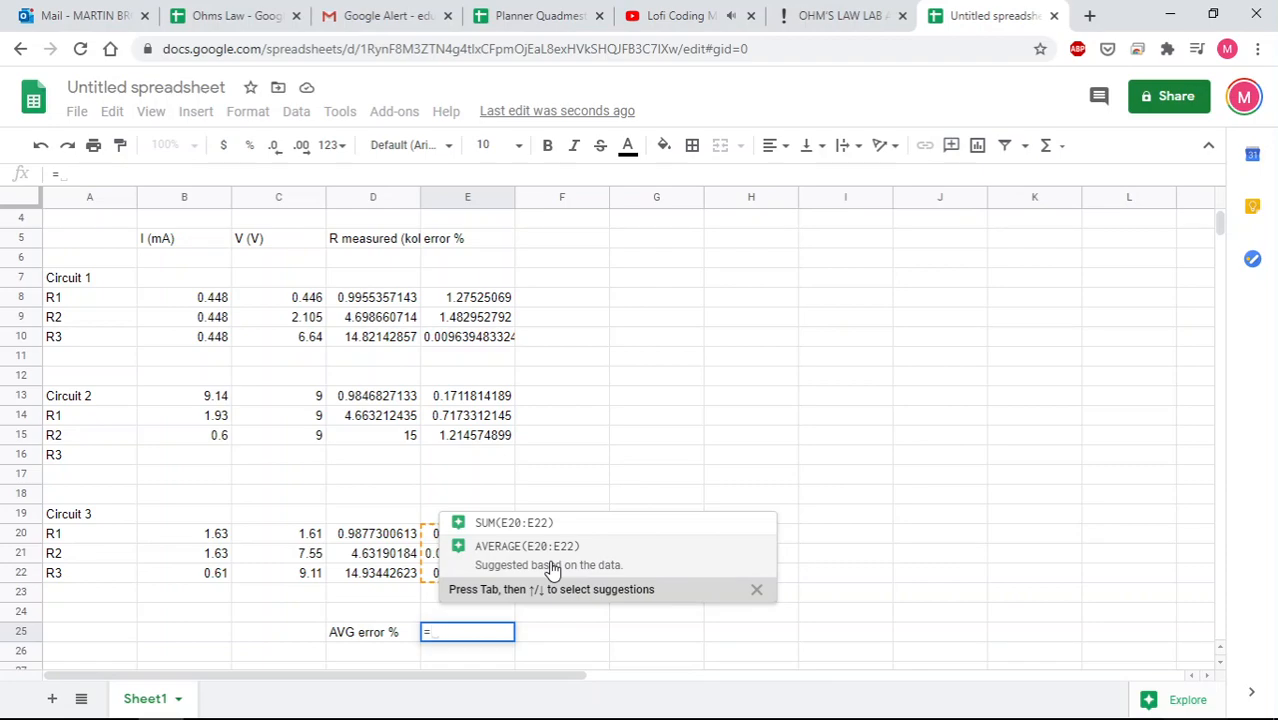
{"action": "type", "text": "avg"}
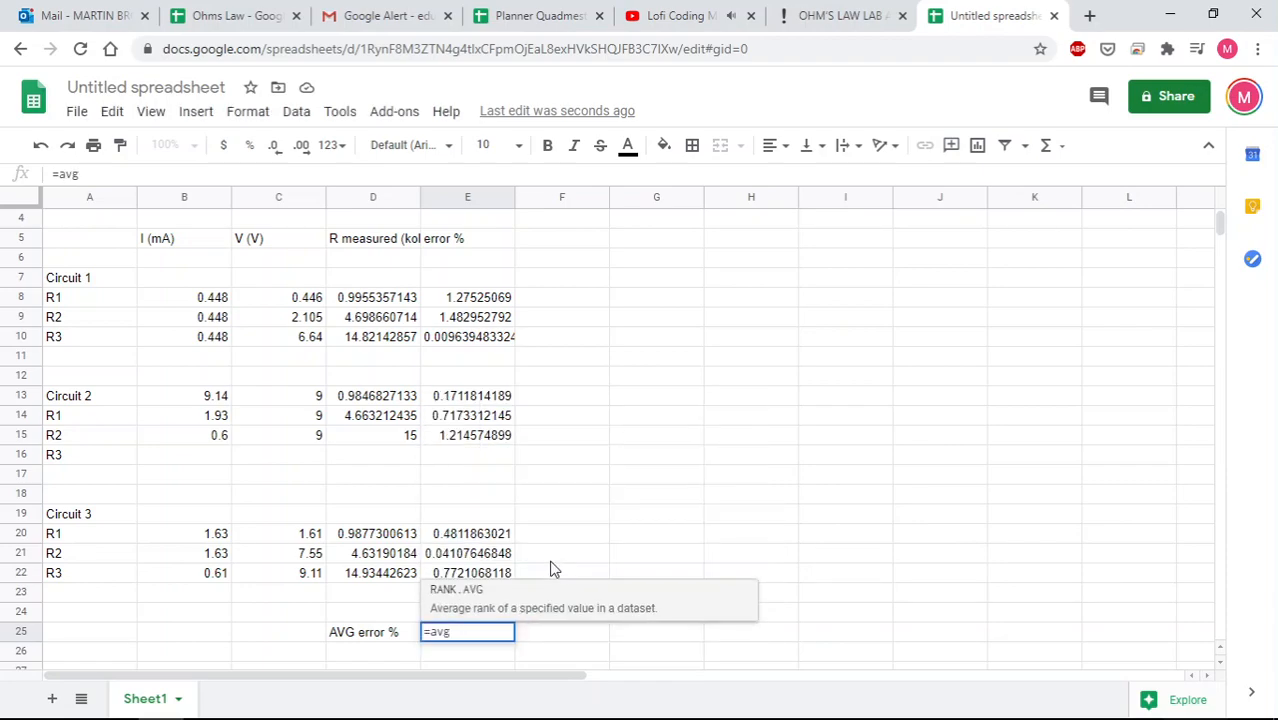
{"action": "key", "text": "BackSpace"}
{"action": "key", "text": "BackSpace"}
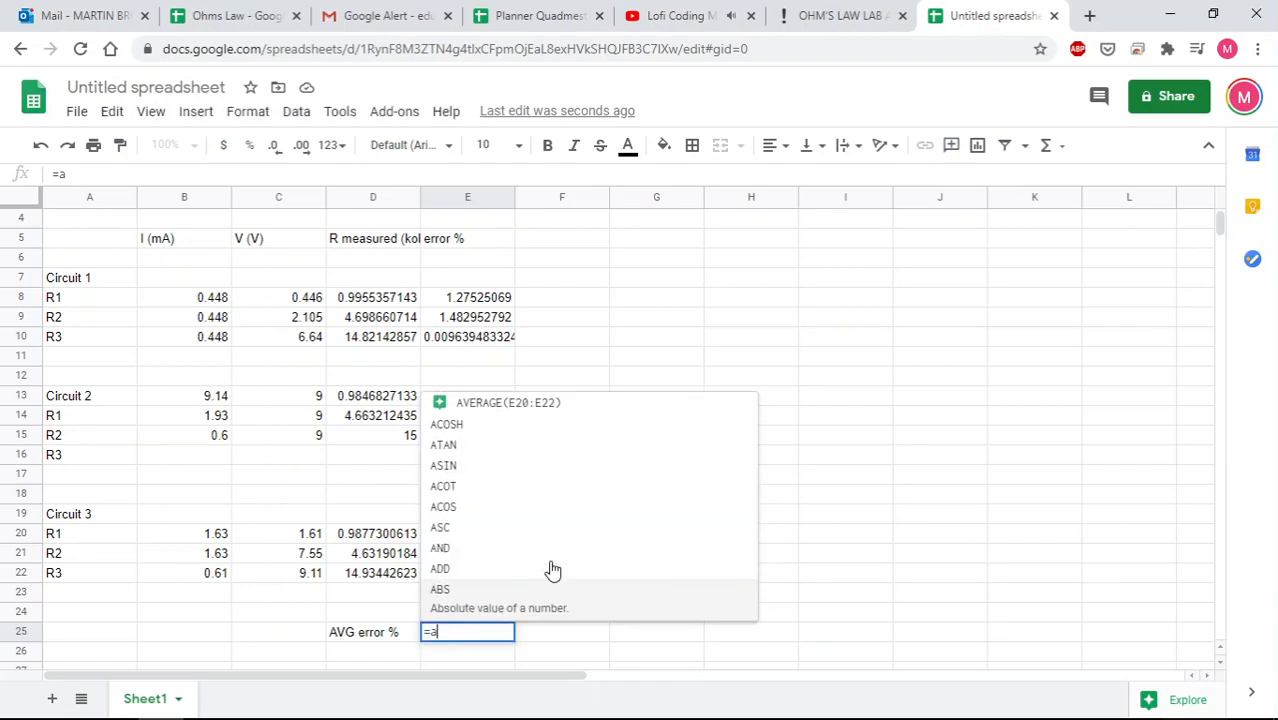
{"action": "type", "text": "verag"}
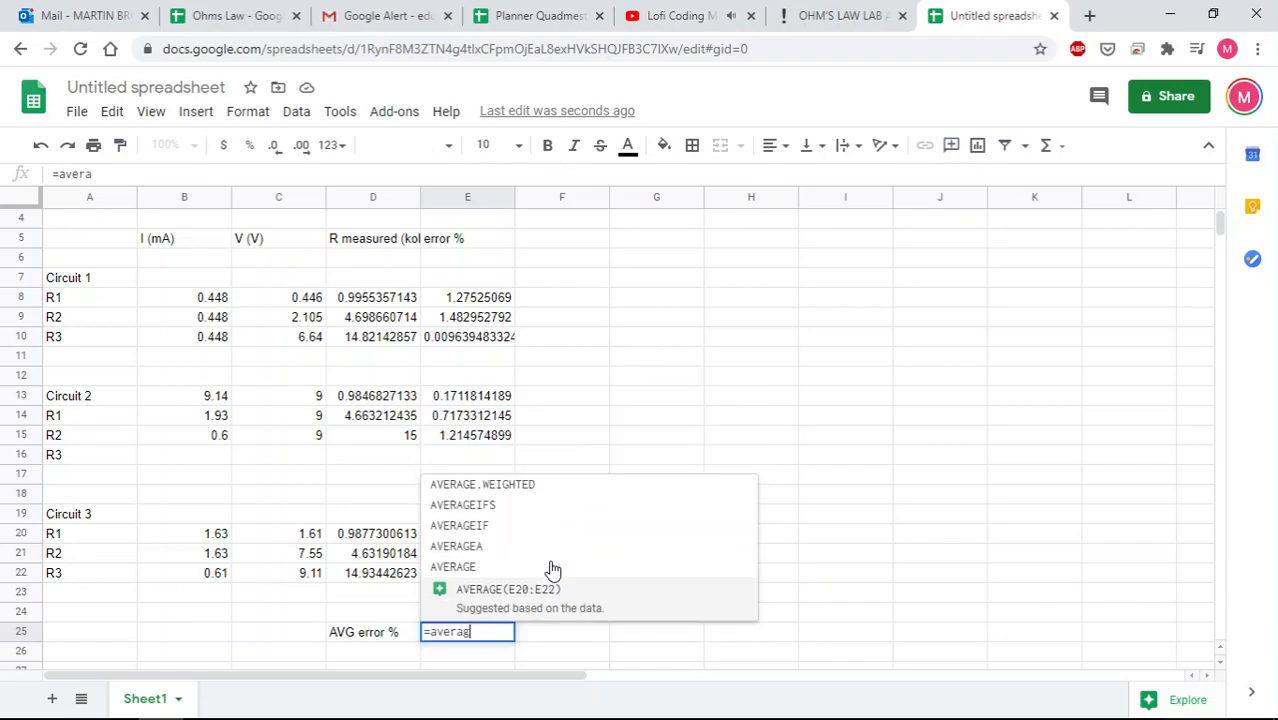
{"action": "type", "text": "e("}
{"action": "left_click_drag", "start_coordinate": [490, 299], "coordinate": [492, 309]}
{"action": "key", "text": "shift+Down"}
{"action": "key", "text": "shift+Down"}
{"action": "key", "text": "shift+Down"}
{"action": "key", "text": "shift+Down"}
{"action": "key", "text": "shift+Down"}
{"action": "key", "text": "shift+Down"}
{"action": "key", "text": "shift+Down"}
{"action": "key", "text": "shift+Down"}
{"action": "key", "text": "shift+Down"}
{"action": "key", "text": "shift+Down"}
{"action": "key", "text": "shift+Down"}
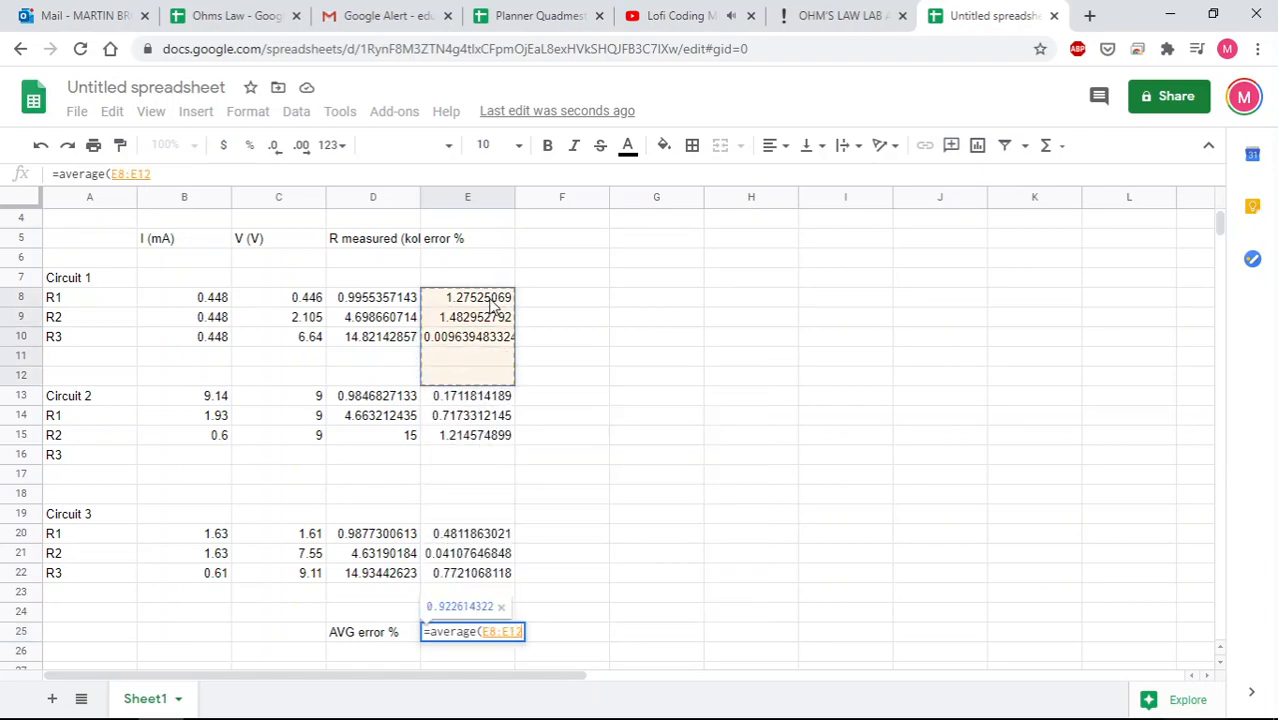
{"action": "key", "text": "shift+Down"}
{"action": "key", "text": "shift+Down"}
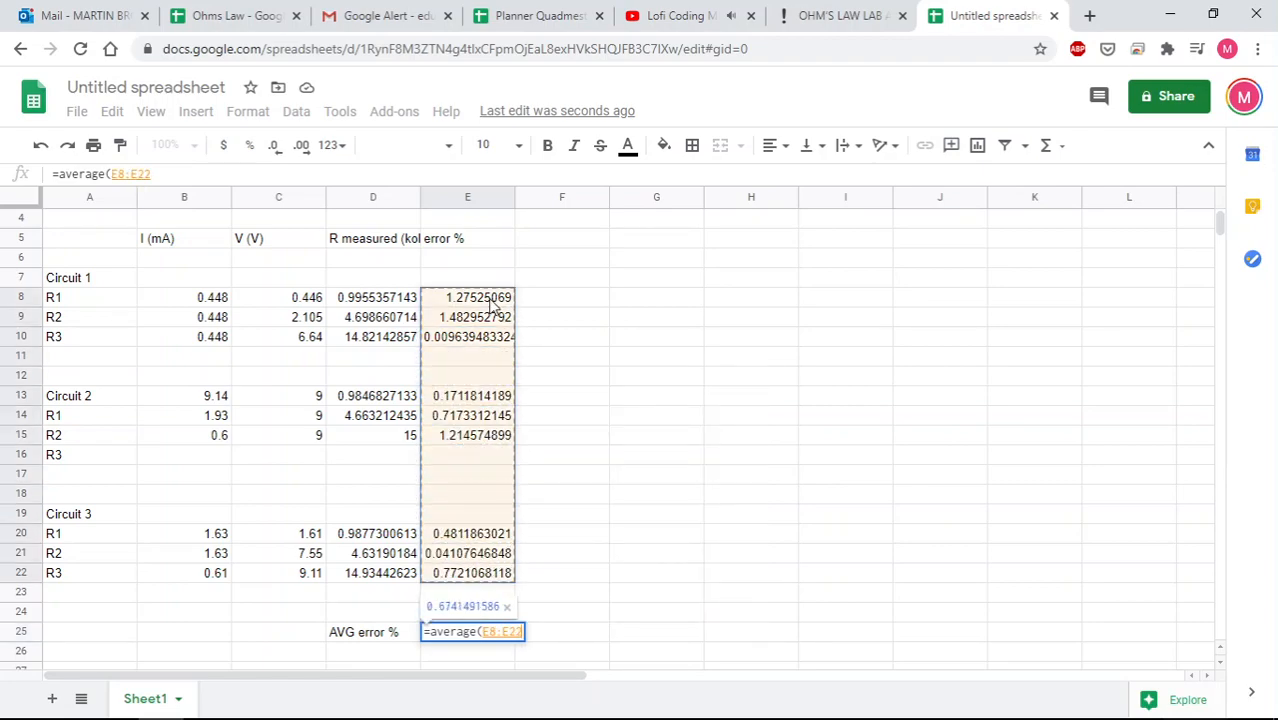
{"action": "type", "text": ")"}
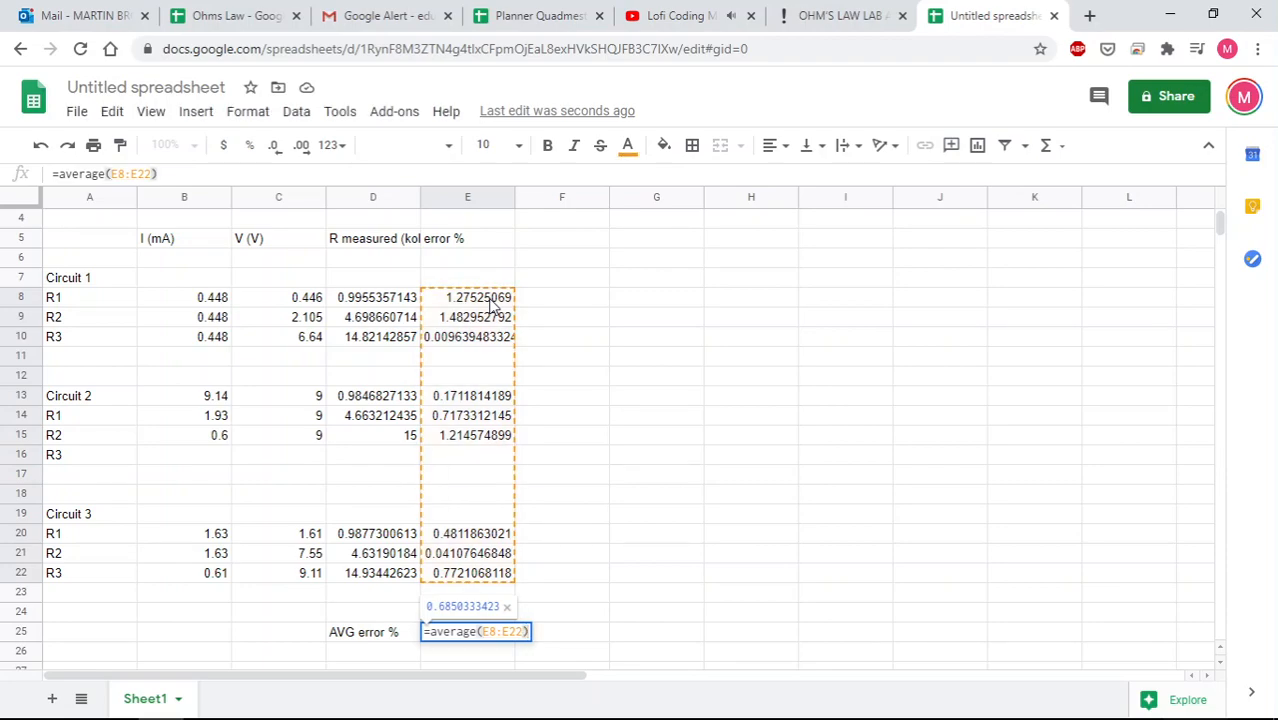
{"action": "key", "text": "Return"}
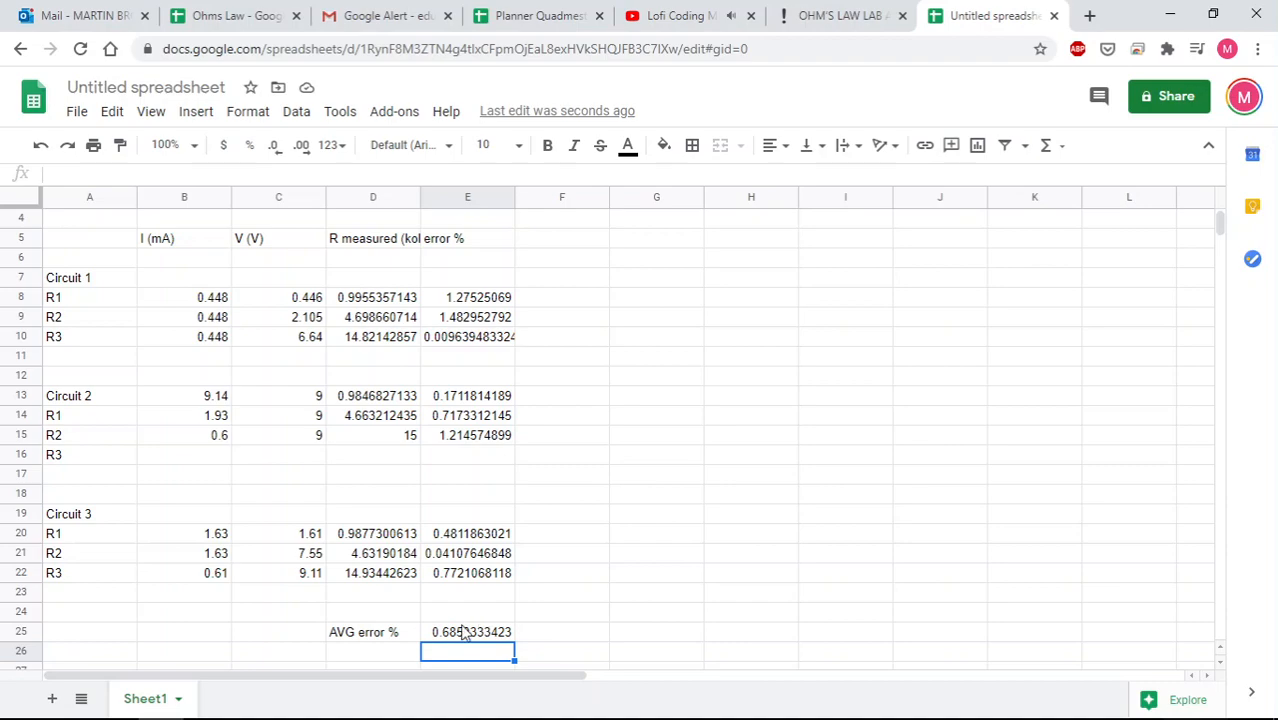
{"action": "left_click", "coordinate": [466, 638]}
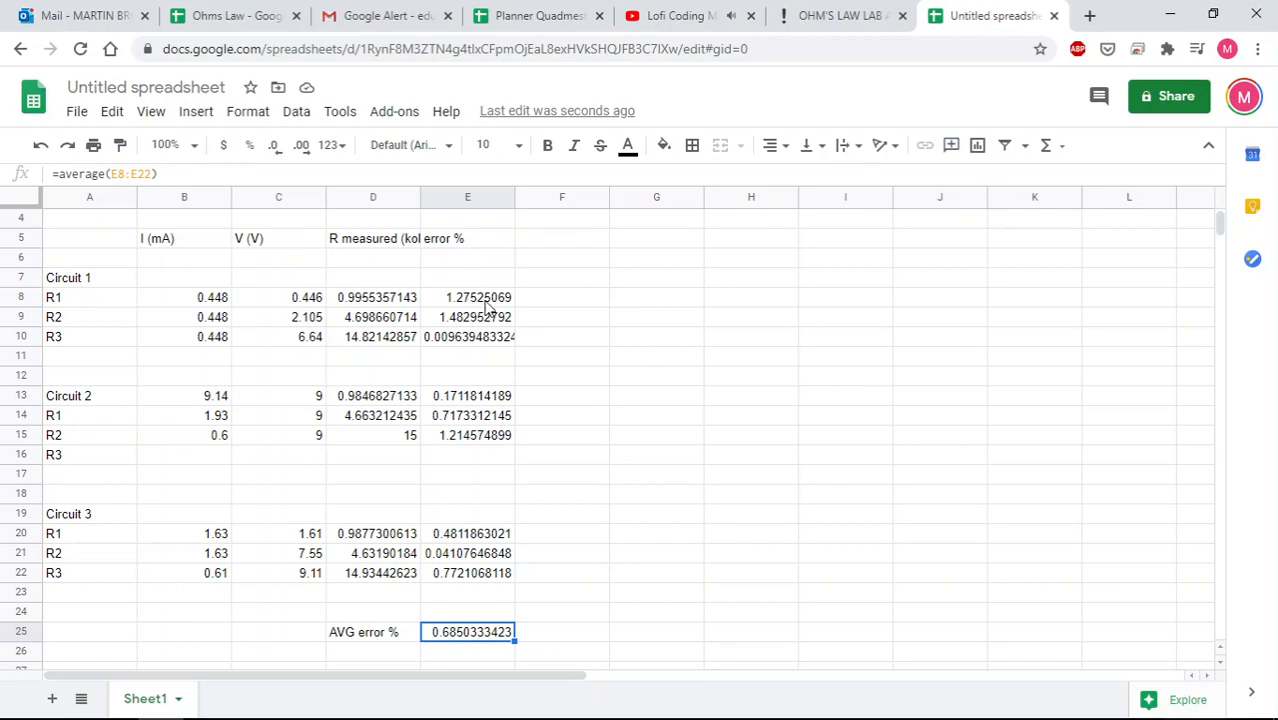
{"action": "left_click", "coordinate": [201, 303]}
{"action": "left_click", "coordinate": [277, 337], "text": "shift"}
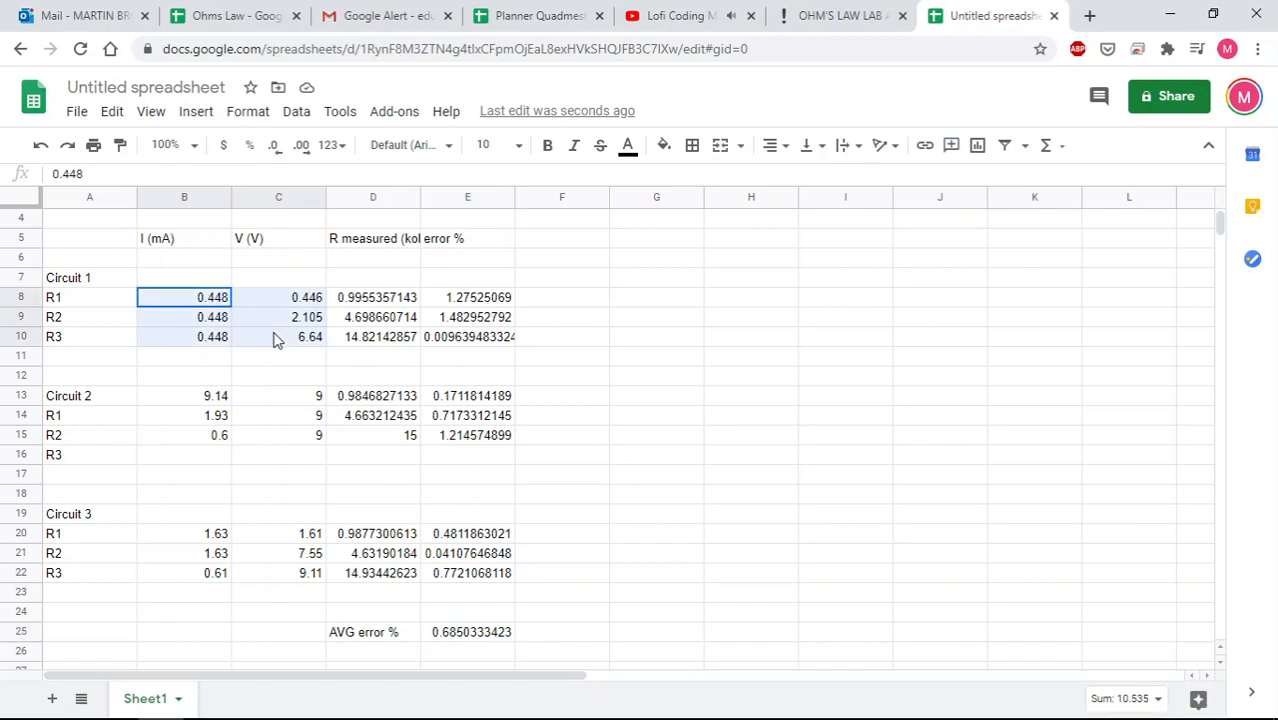
{"action": "left_click", "coordinate": [288, 304]}
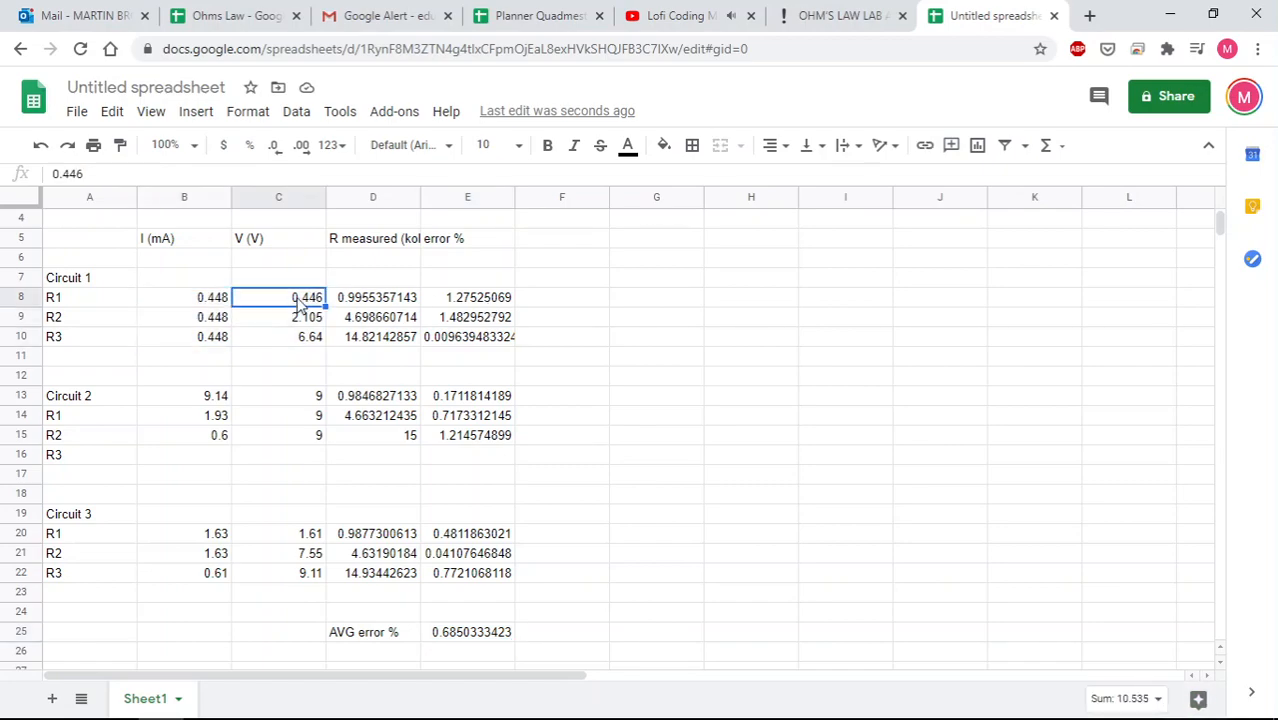
{"action": "left_click", "coordinate": [70, 303]}
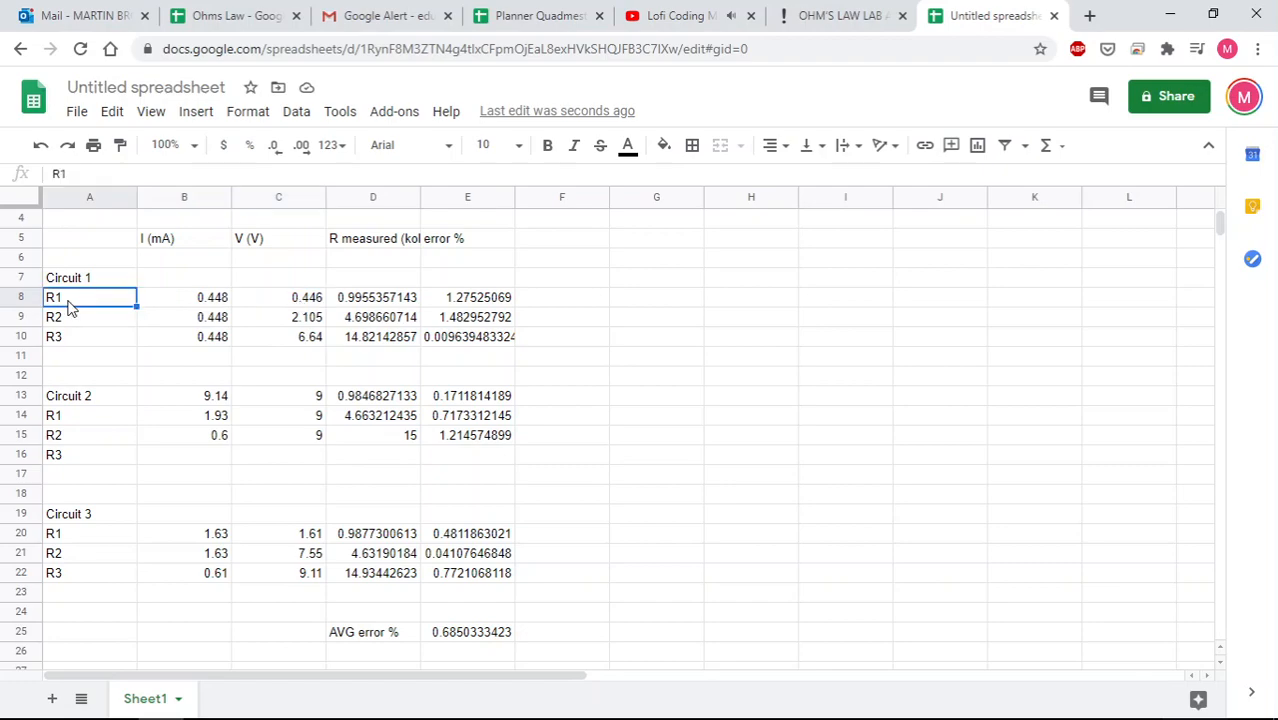
{"action": "left_click", "coordinate": [116, 420]}
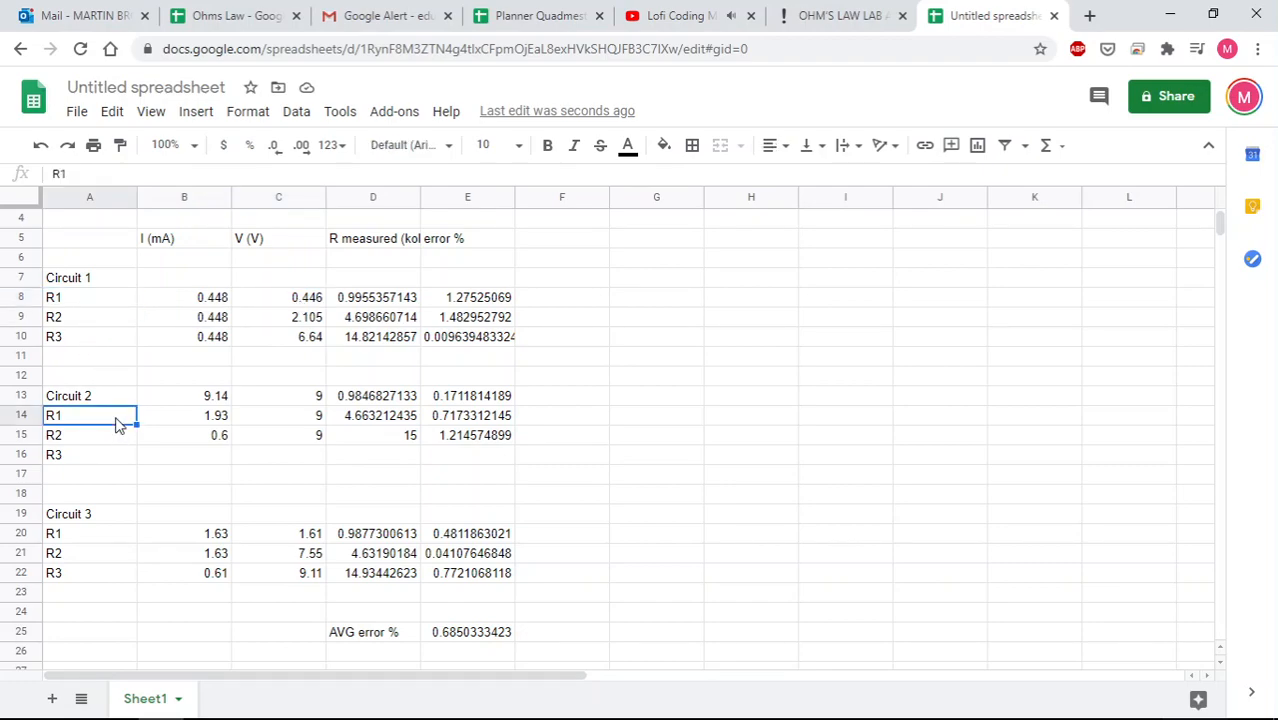
Insert a line chart from row 20, the R1 data of Circuit 3
{"action": "left_click", "coordinate": [20, 300]}
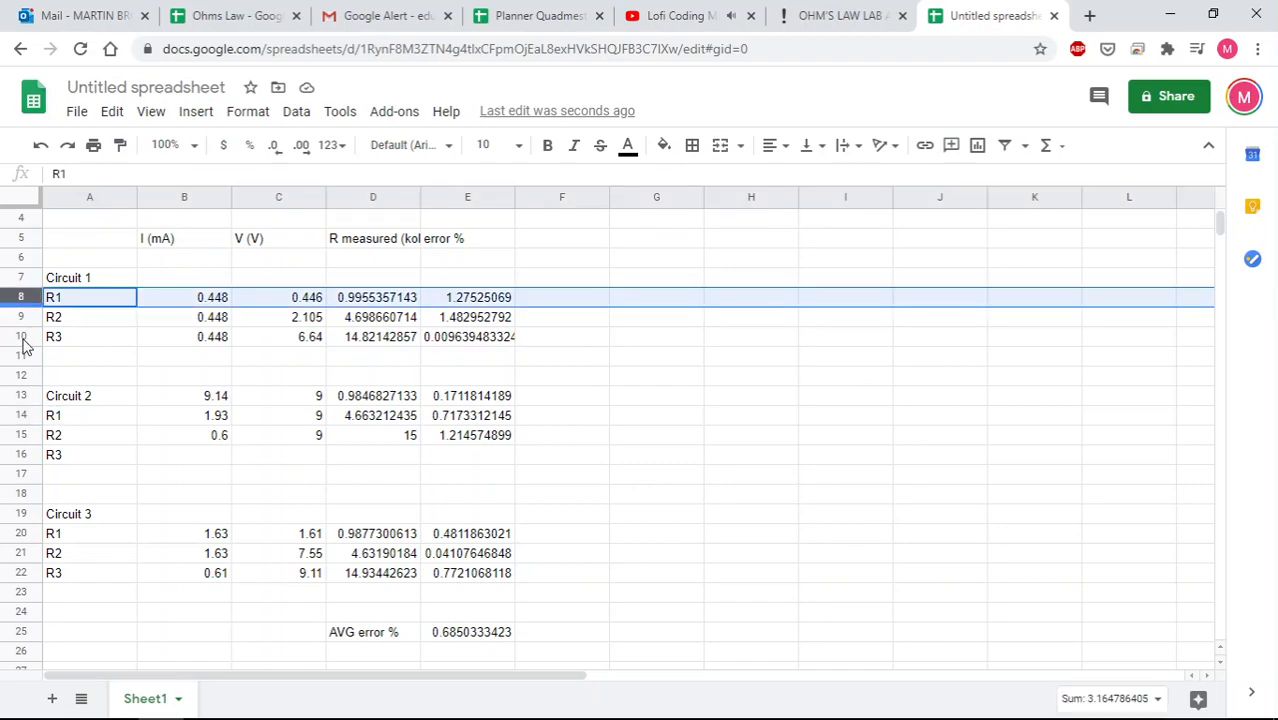
{"action": "left_click", "coordinate": [21, 414]}
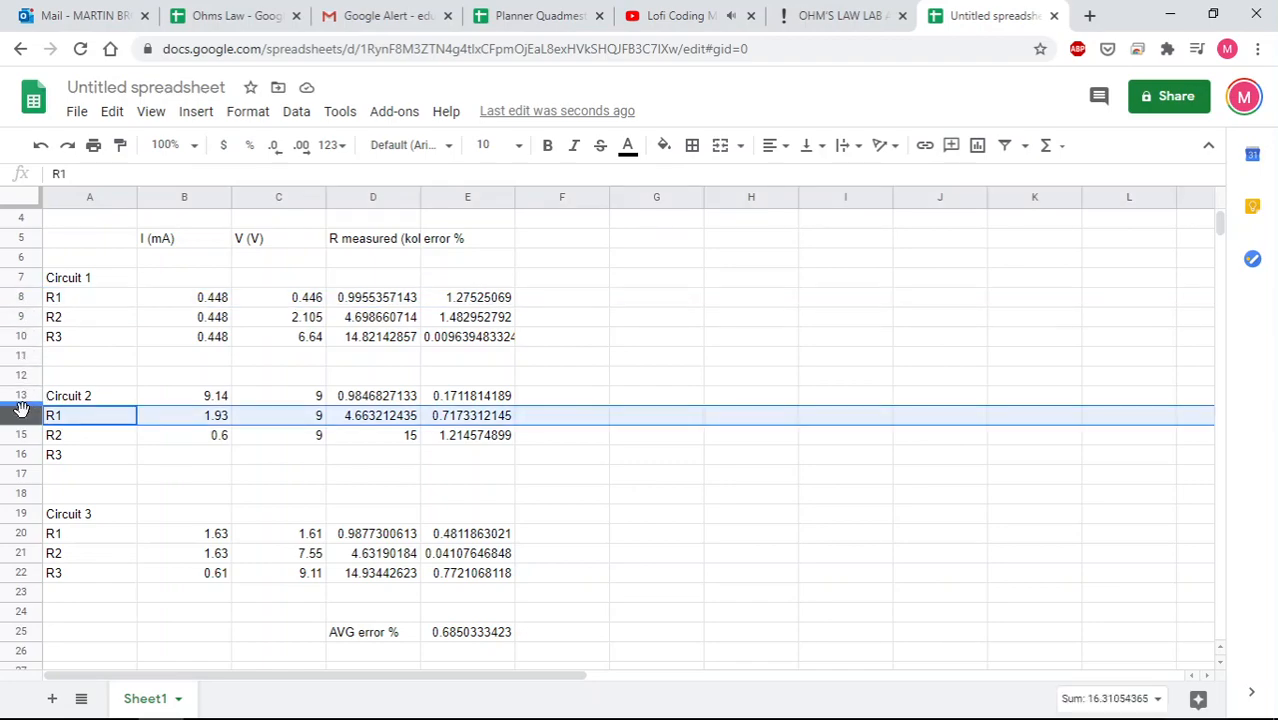
{"action": "left_click", "coordinate": [20, 532]}
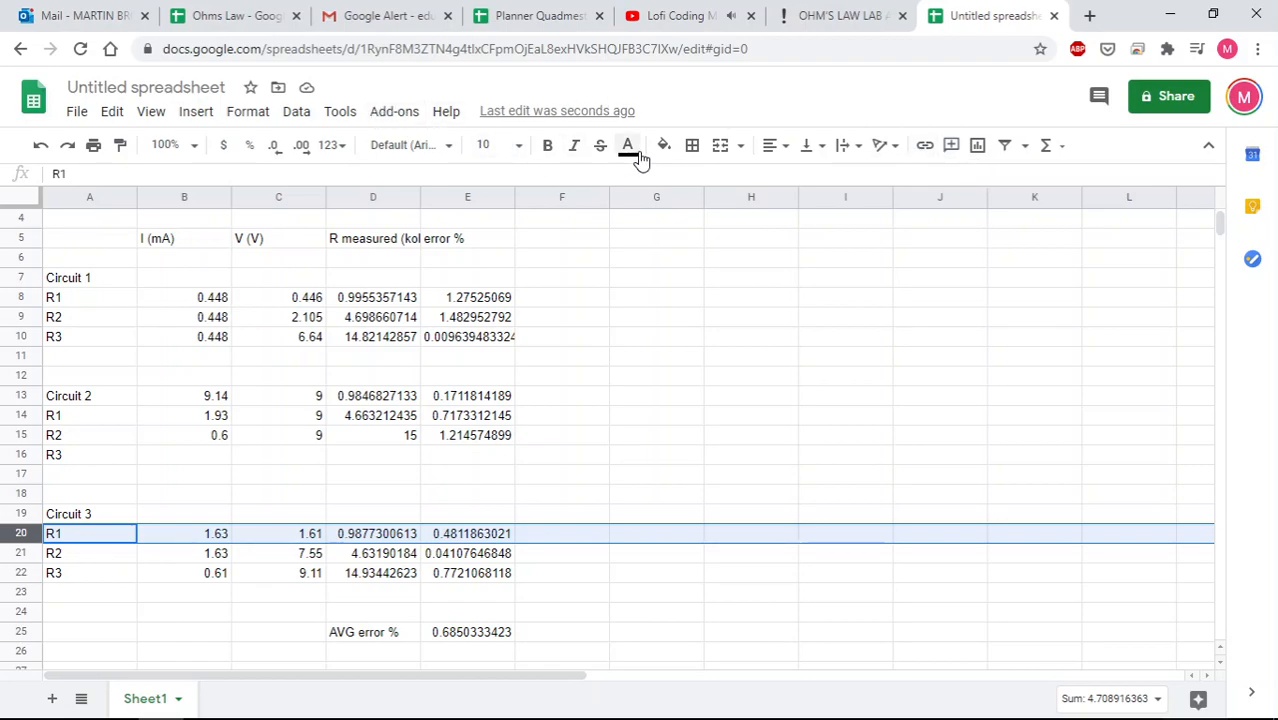
{"action": "left_click", "coordinate": [980, 148]}
{"action": "left_click", "coordinate": [979, 154]}
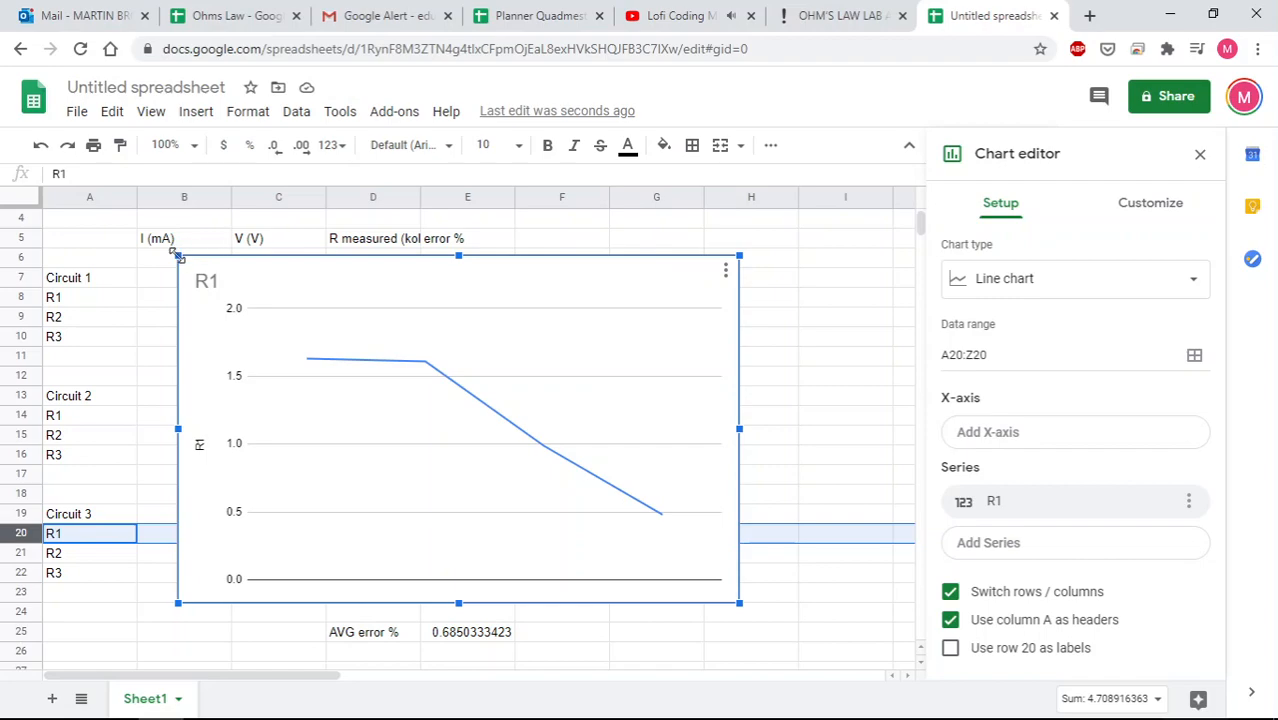
Shrink the R1 chart and place it beside the data table, over columns G to I at rows 4 to 12
{"action": "left_click_drag", "start_coordinate": [176, 256], "coordinate": [342, 358]}
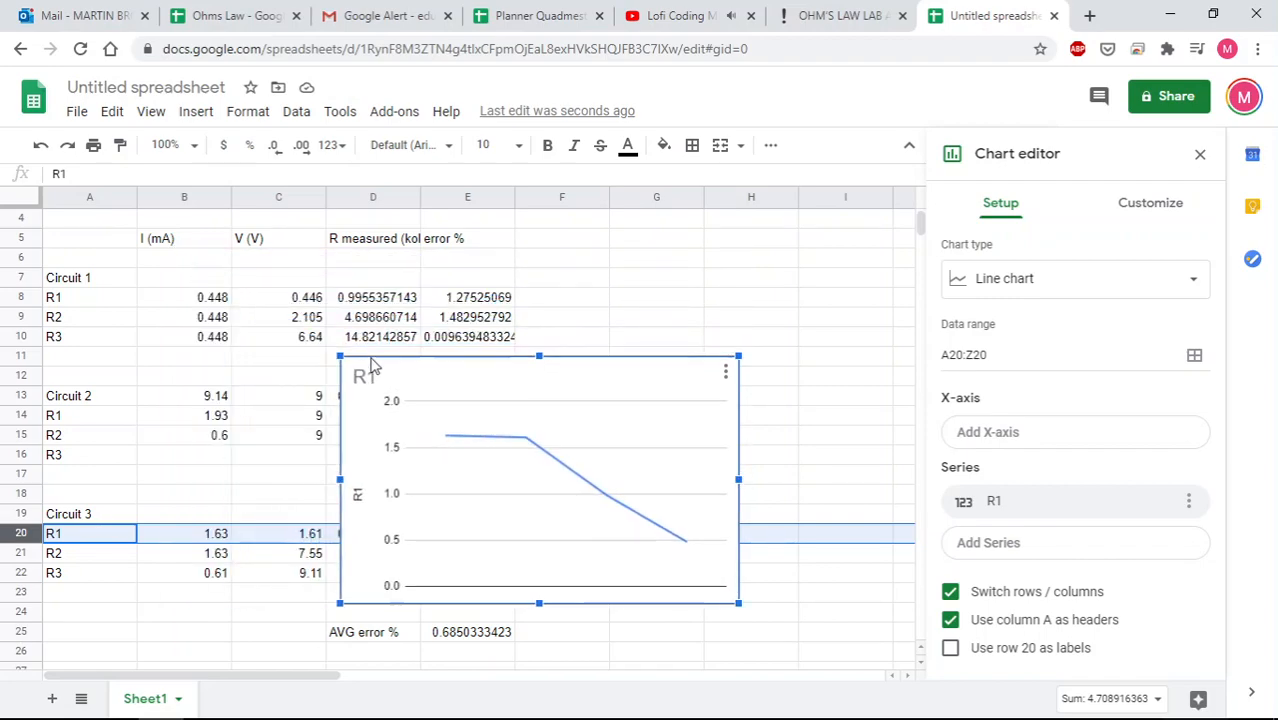
{"action": "left_click_drag", "start_coordinate": [599, 384], "coordinate": [744, 250]}
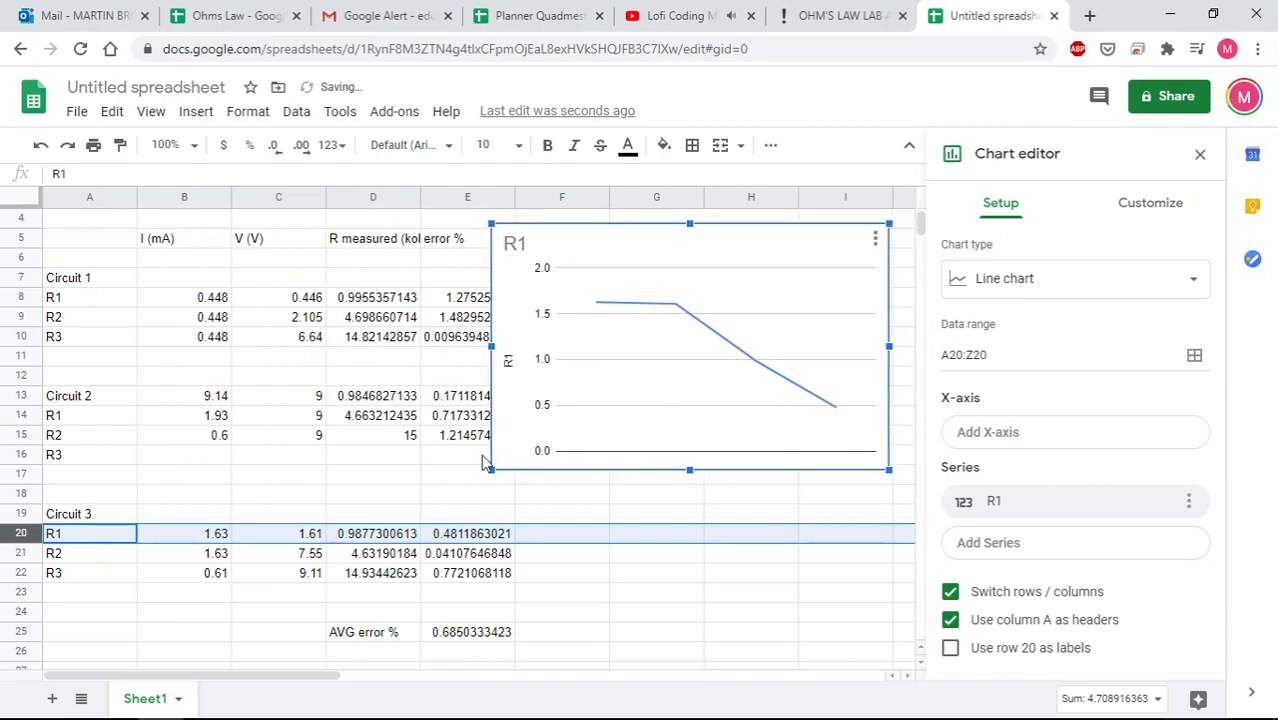
{"action": "left_click_drag", "start_coordinate": [490, 472], "coordinate": [645, 350]}
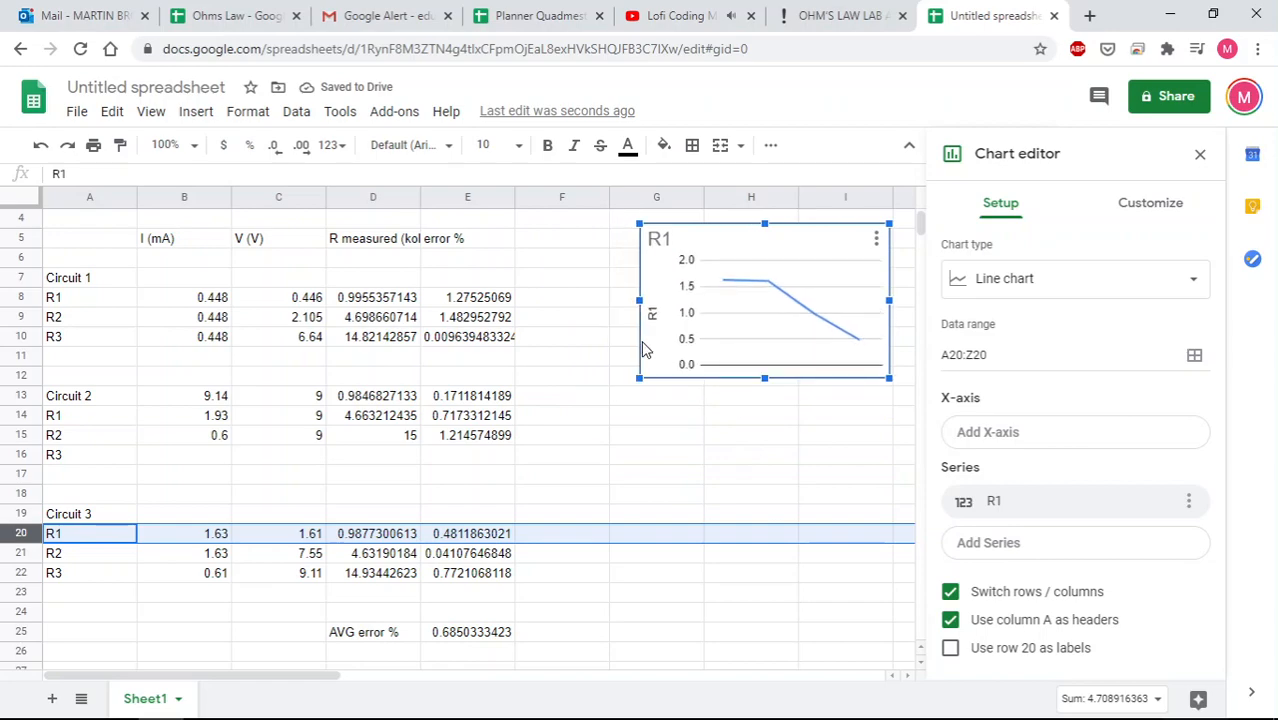
Examine the R1 chart's setup options for its X-axis and data range
{"action": "left_click", "coordinate": [745, 345]}
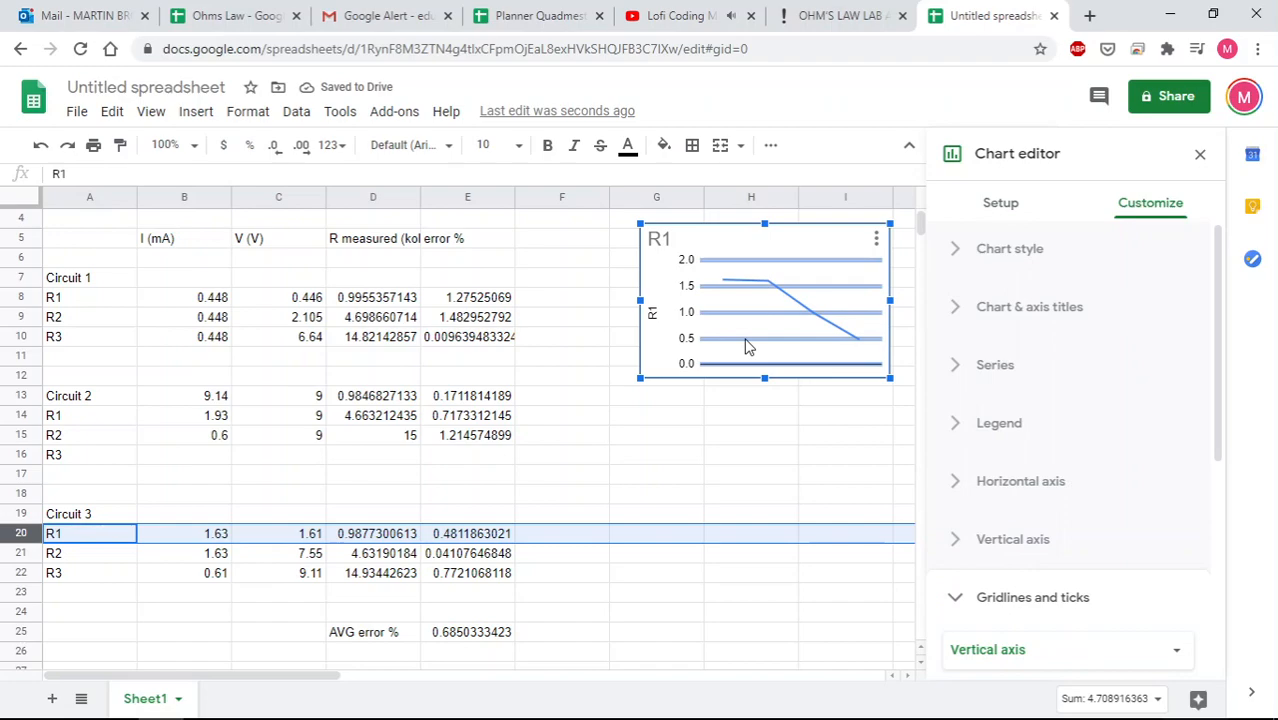
{"action": "left_click", "coordinate": [998, 206]}
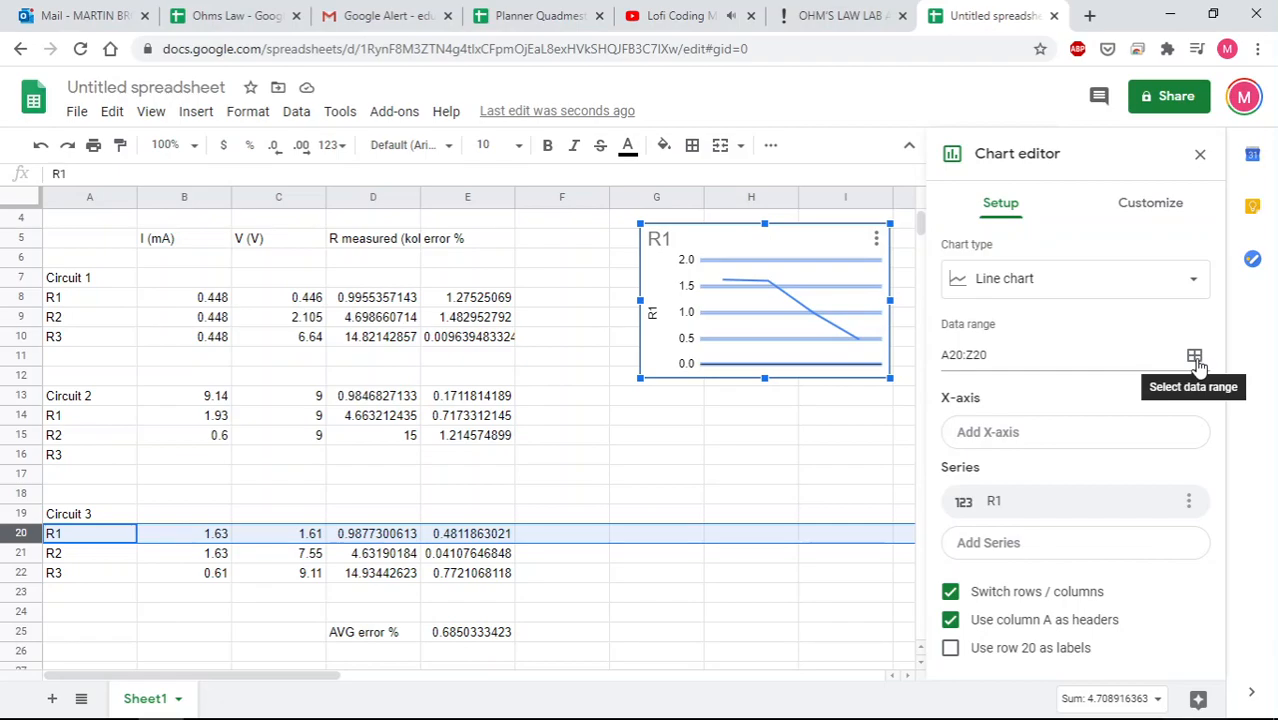
{"action": "key", "text": "XF86AudioLowerVolume"}
{"action": "key", "text": "XF86AudioLowerVolume"}
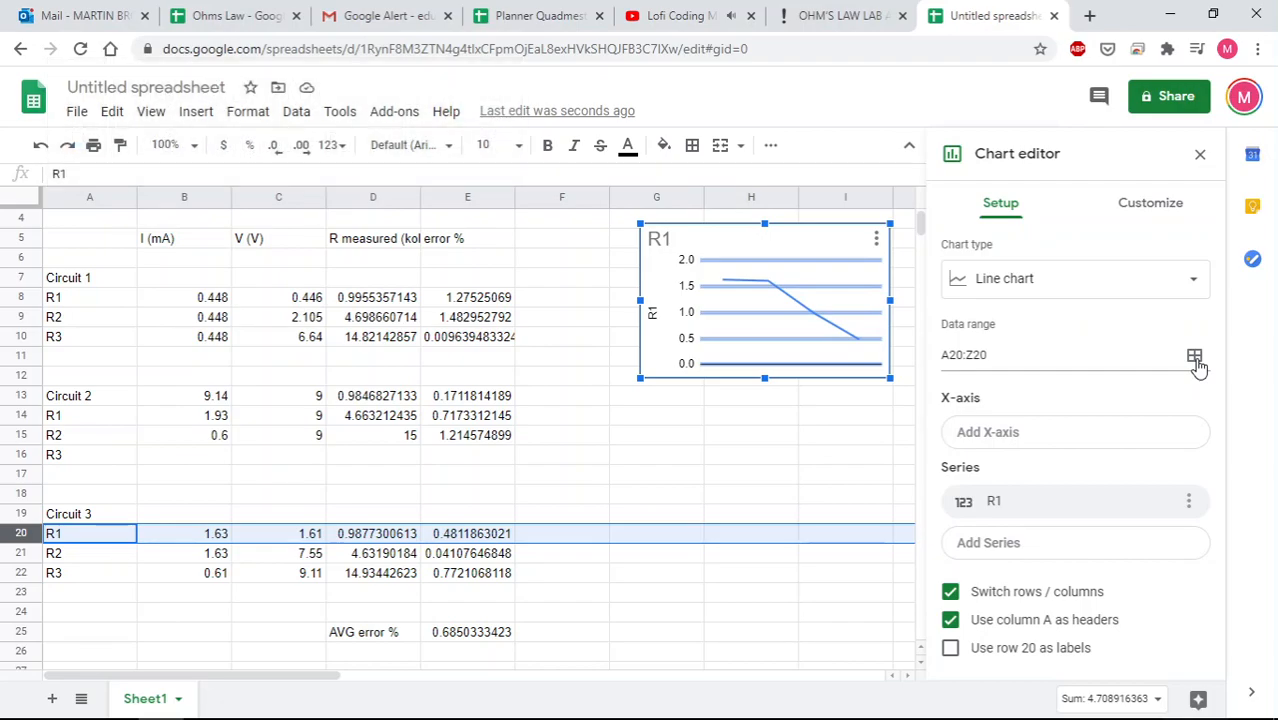
{"action": "left_click", "coordinate": [1104, 435]}
{"action": "left_click", "coordinate": [1103, 435]}
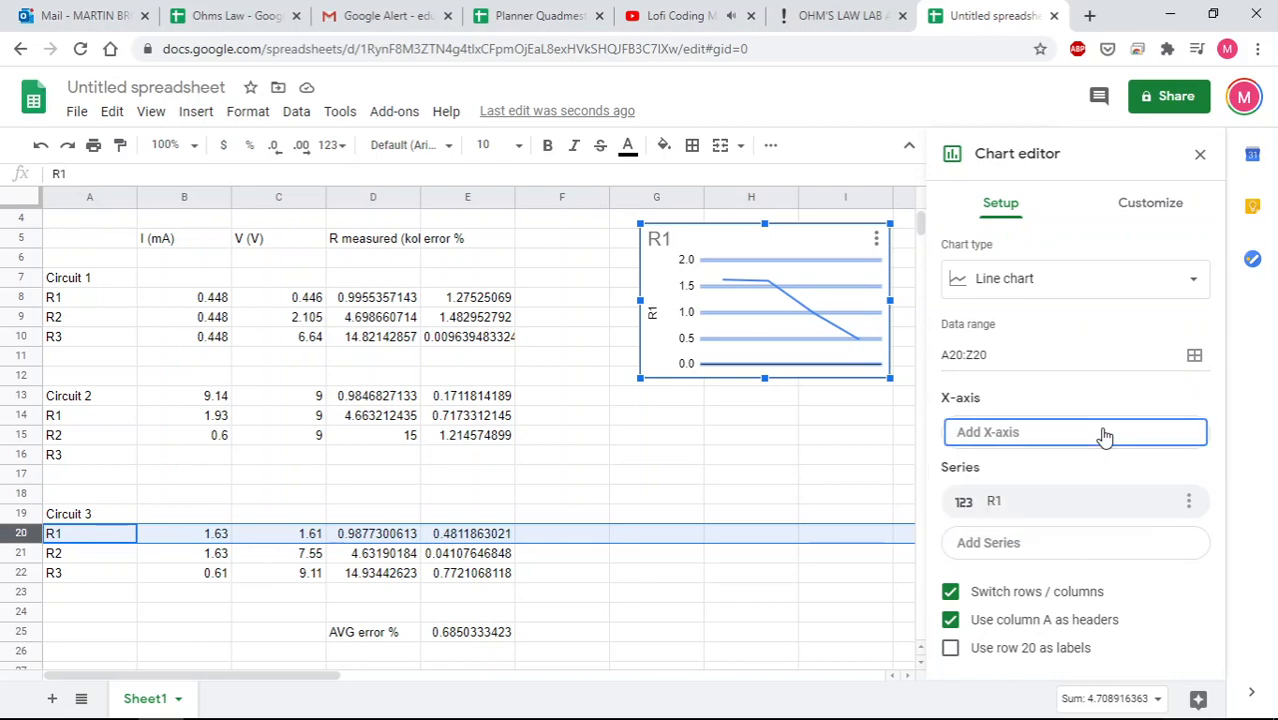
{"action": "left_click", "coordinate": [1196, 357]}
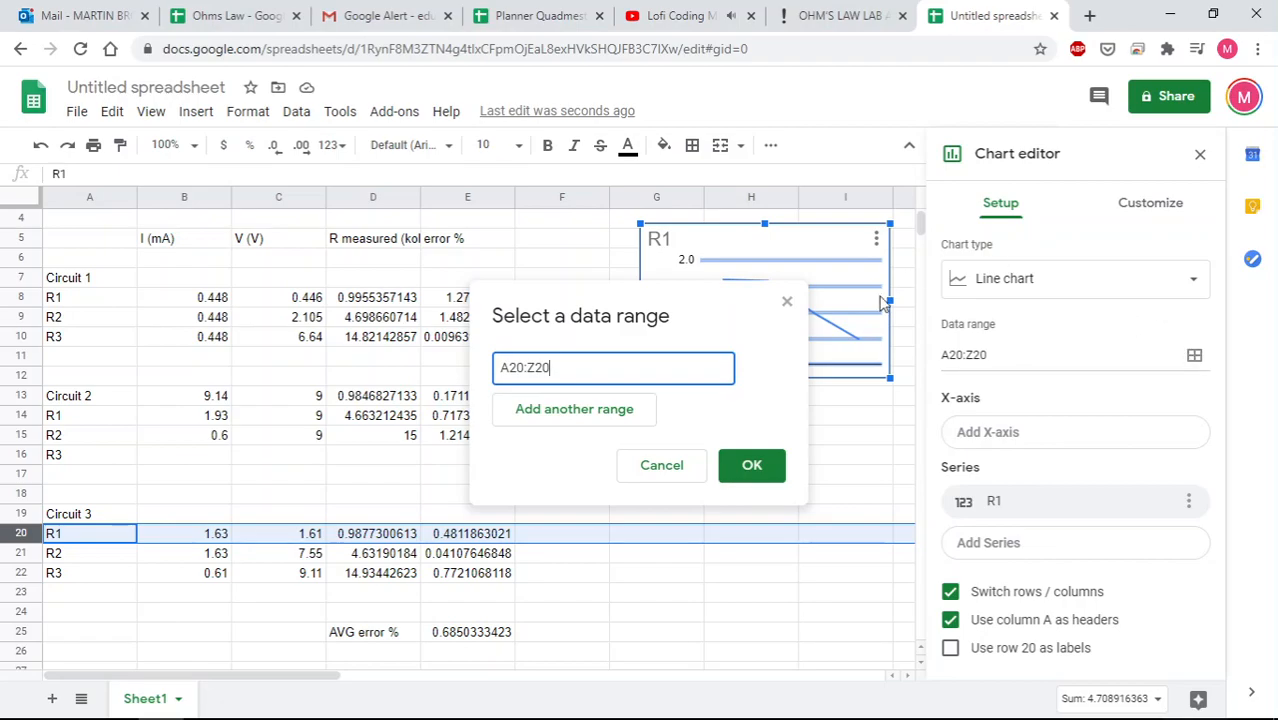
{"action": "left_click", "coordinate": [787, 304]}
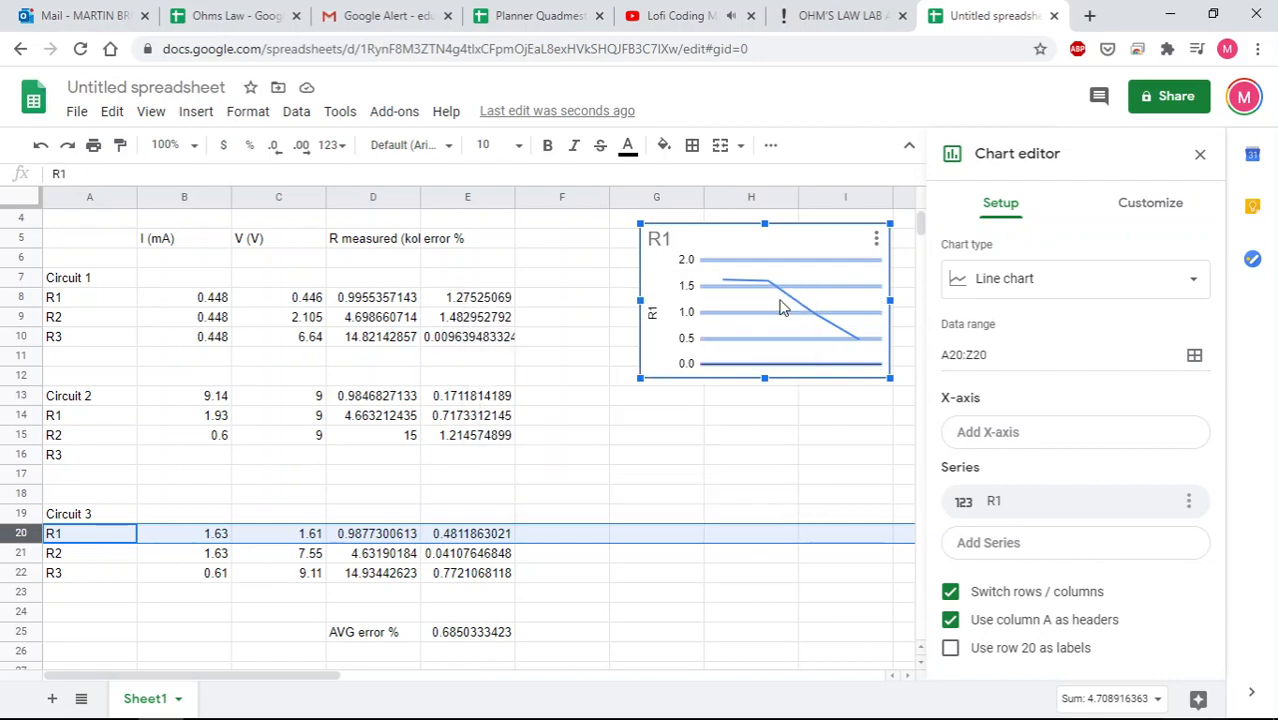
{"action": "left_click", "coordinate": [179, 305]}
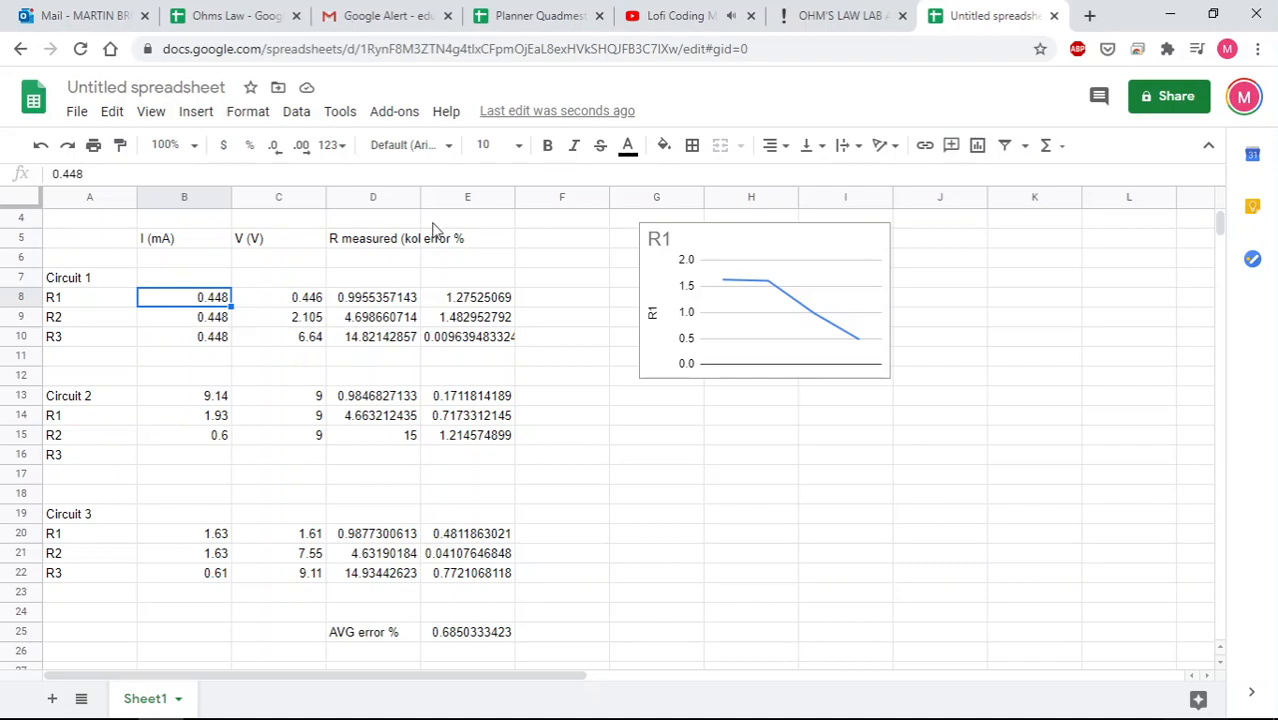
Enter the headers "I" in J7 and "V" in K7 for a separate plotting table
{"action": "left_click", "coordinate": [960, 284]}
{"action": "type", "text": "I"}
{"action": "key", "text": "Tab"}
{"action": "type", "text": "V"}
Link Circuit 1's R1 readings into the plotting table with =B8 in J8 and =C8 in K8
{"action": "left_click", "coordinate": [928, 302]}
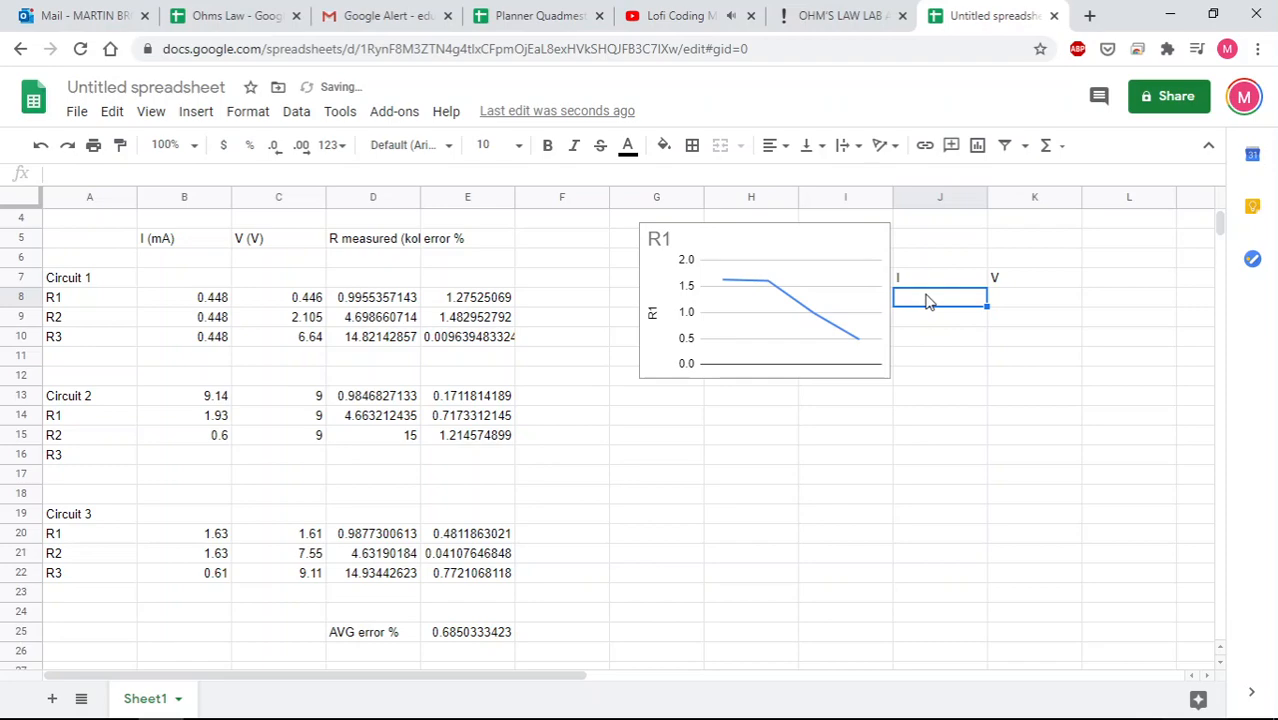
{"action": "type", "text": "="}
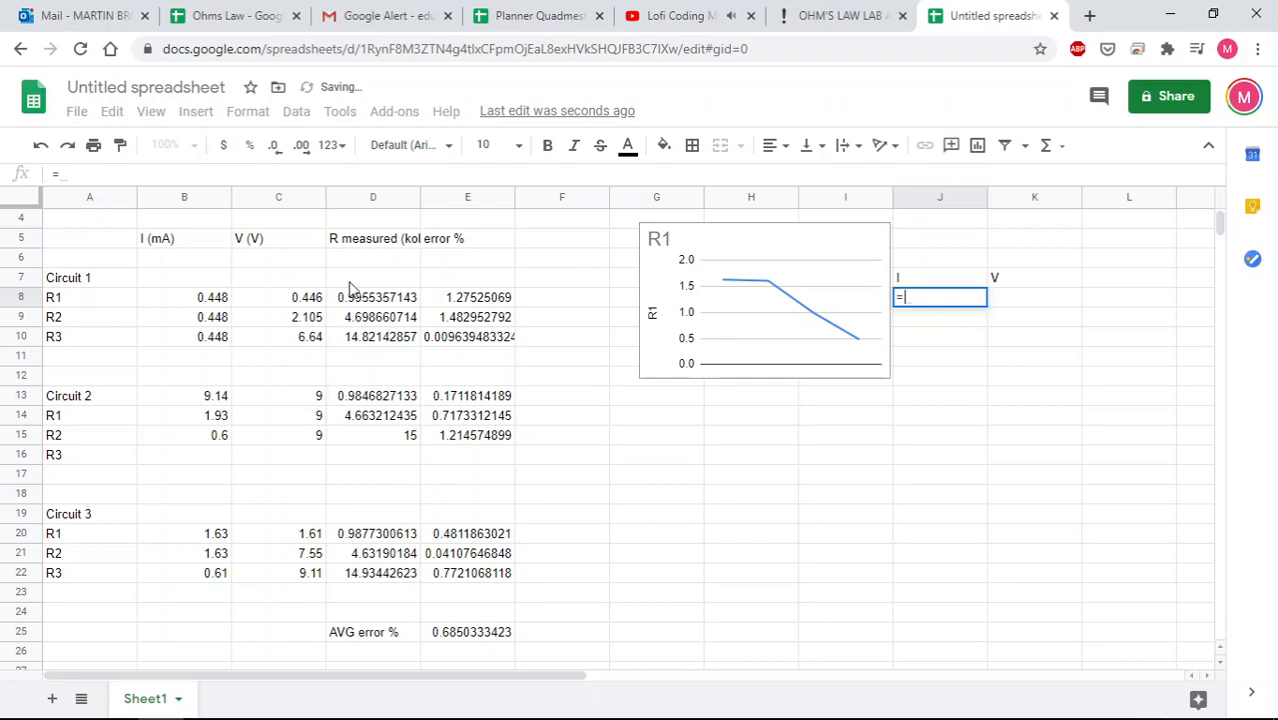
{"action": "left_click", "coordinate": [202, 301]}
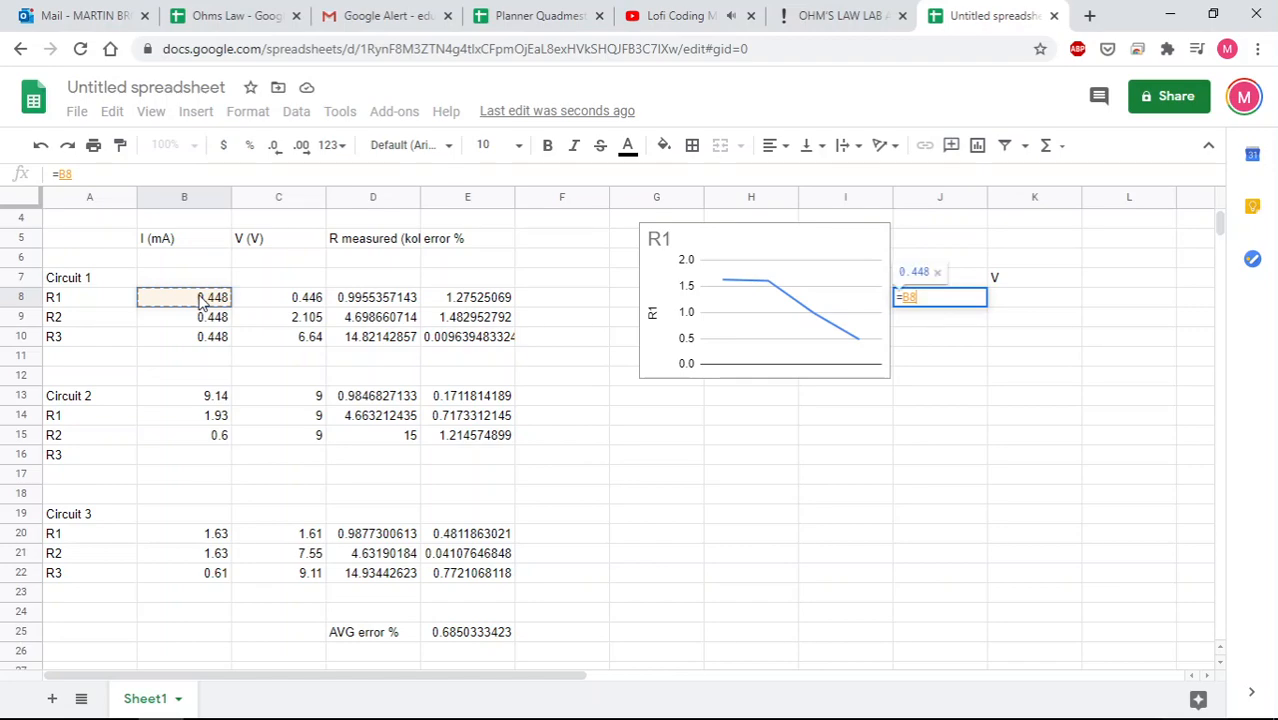
{"action": "key", "text": "Return"}
{"action": "left_click", "coordinate": [1025, 300]}
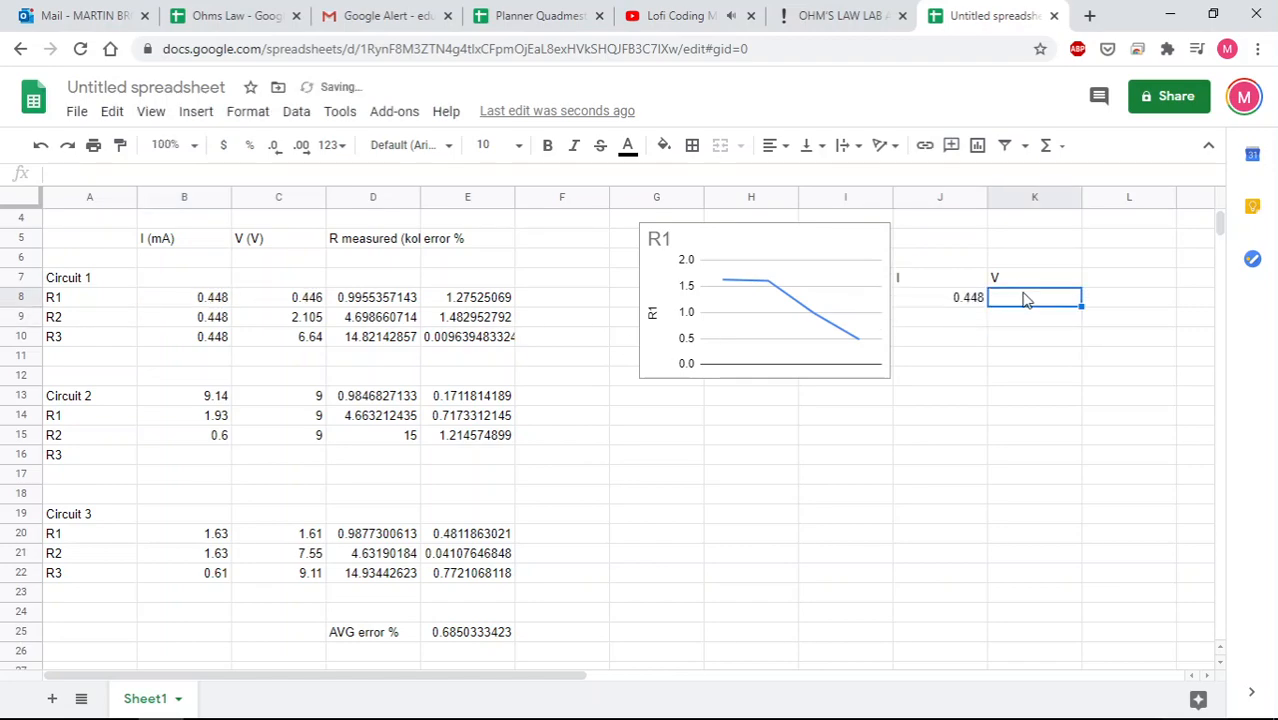
{"action": "type", "text": "="}
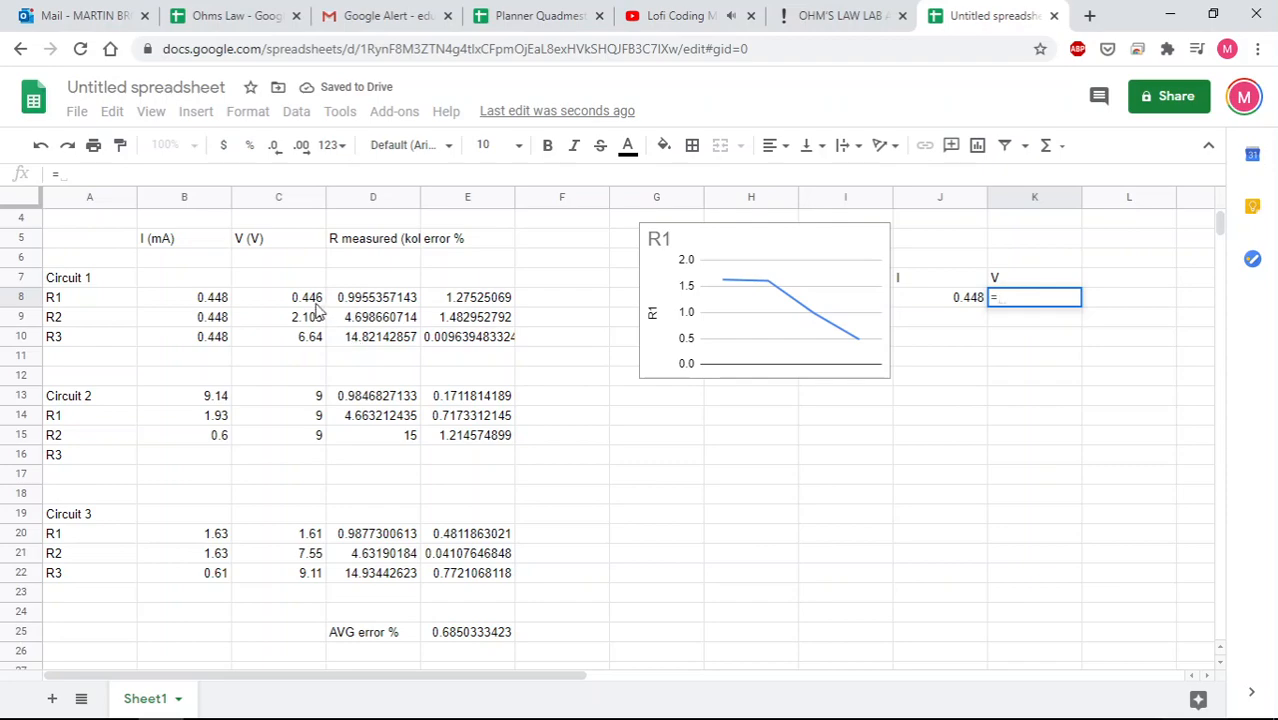
{"action": "left_click", "coordinate": [298, 302]}
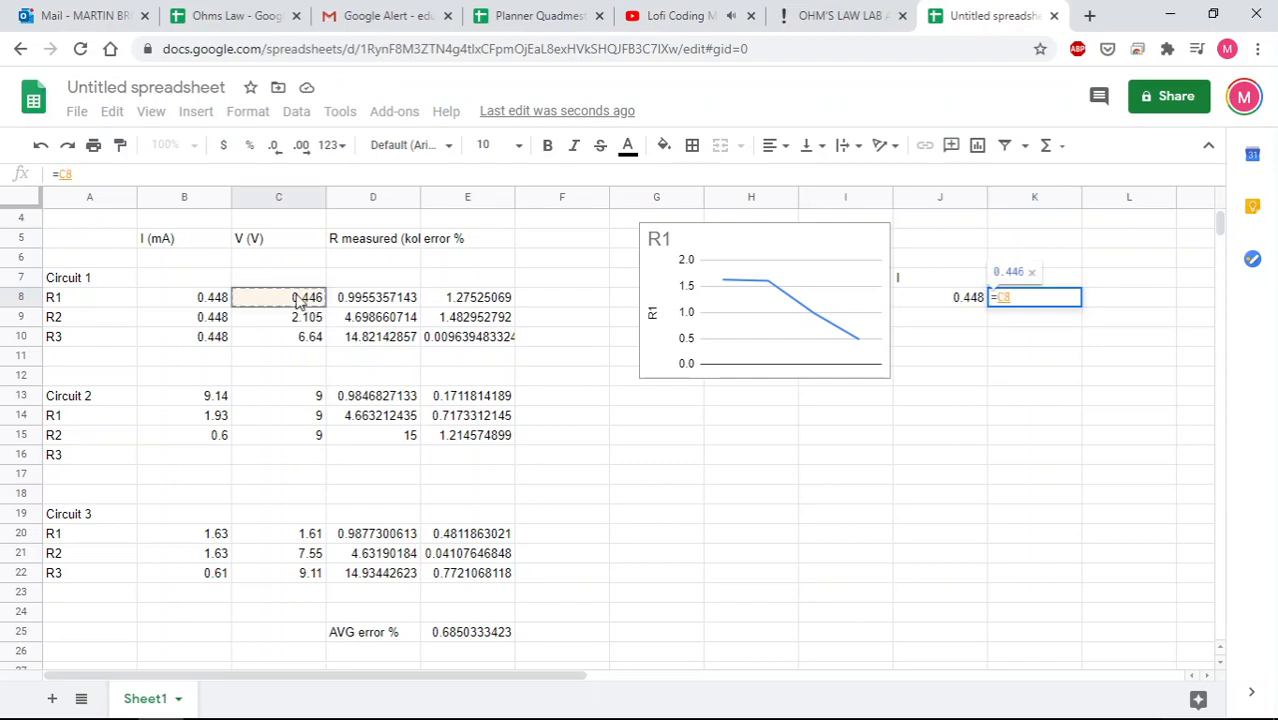
{"action": "key", "text": "Return"}
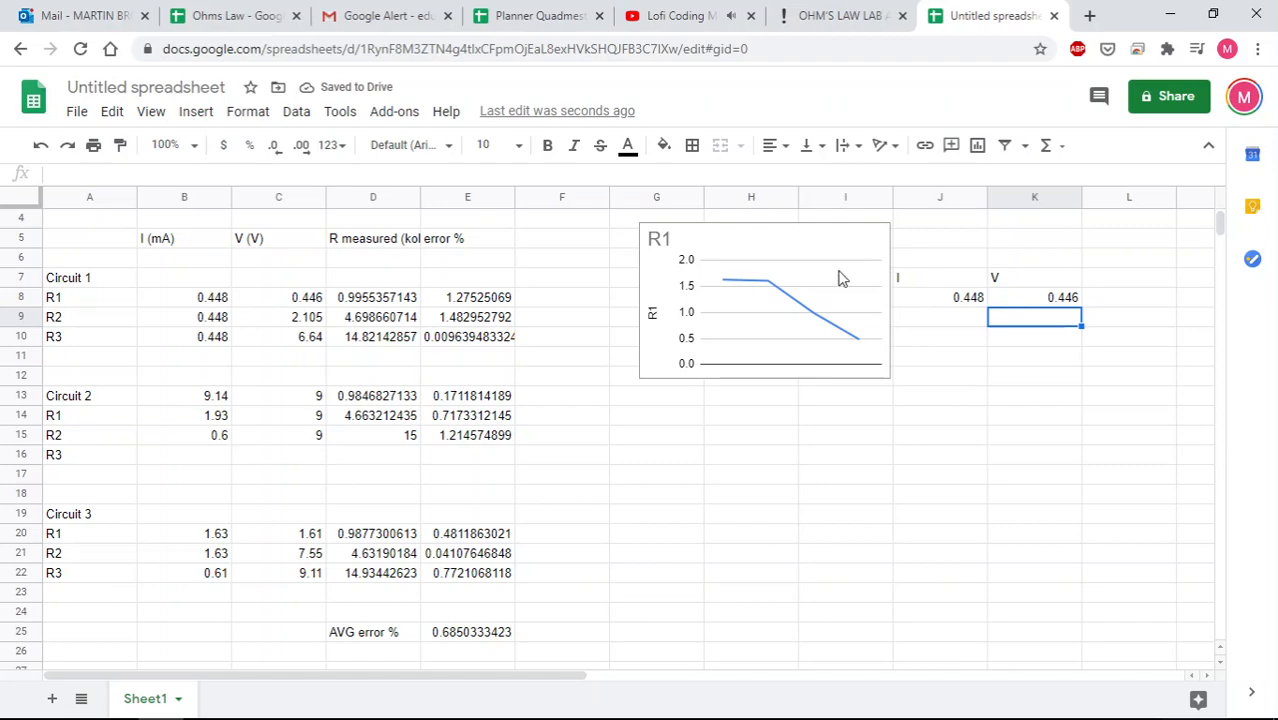
Move the R1 chart about half a column closer to the data table and enter the label "R1" in I8
{"action": "left_click", "coordinate": [768, 272]}
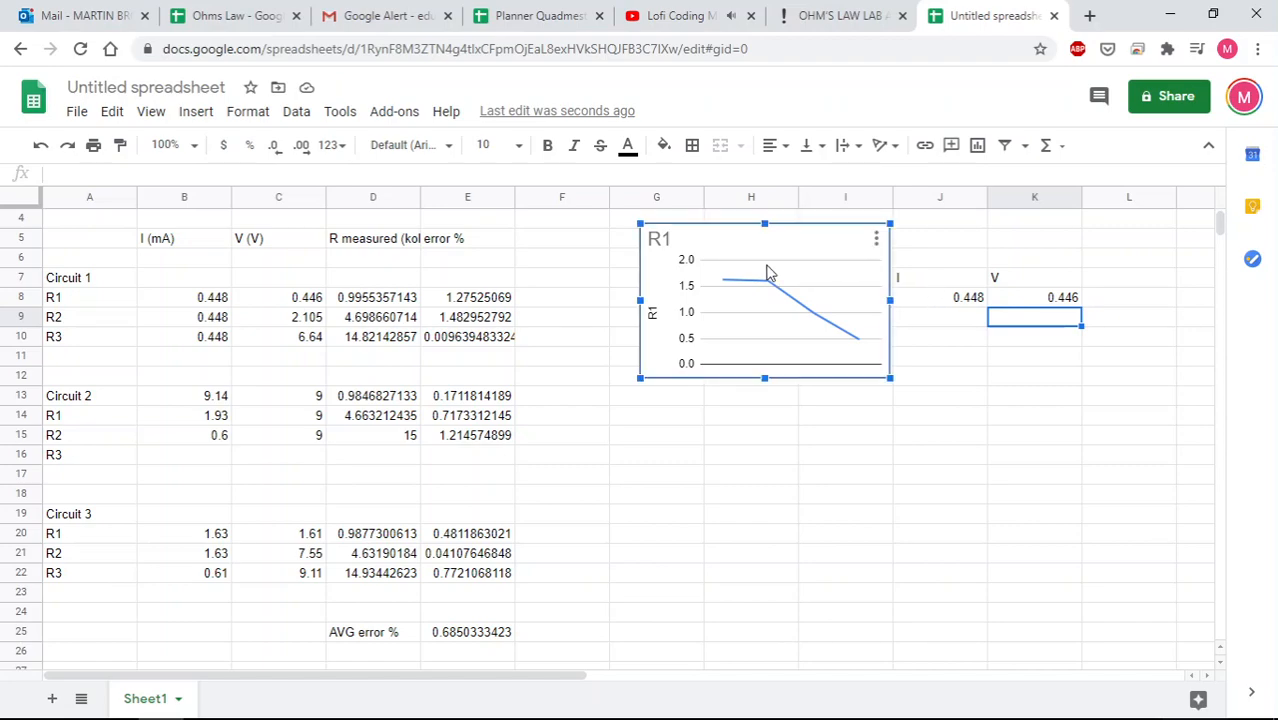
{"action": "left_click_drag", "start_coordinate": [727, 265], "coordinate": [666, 265]}
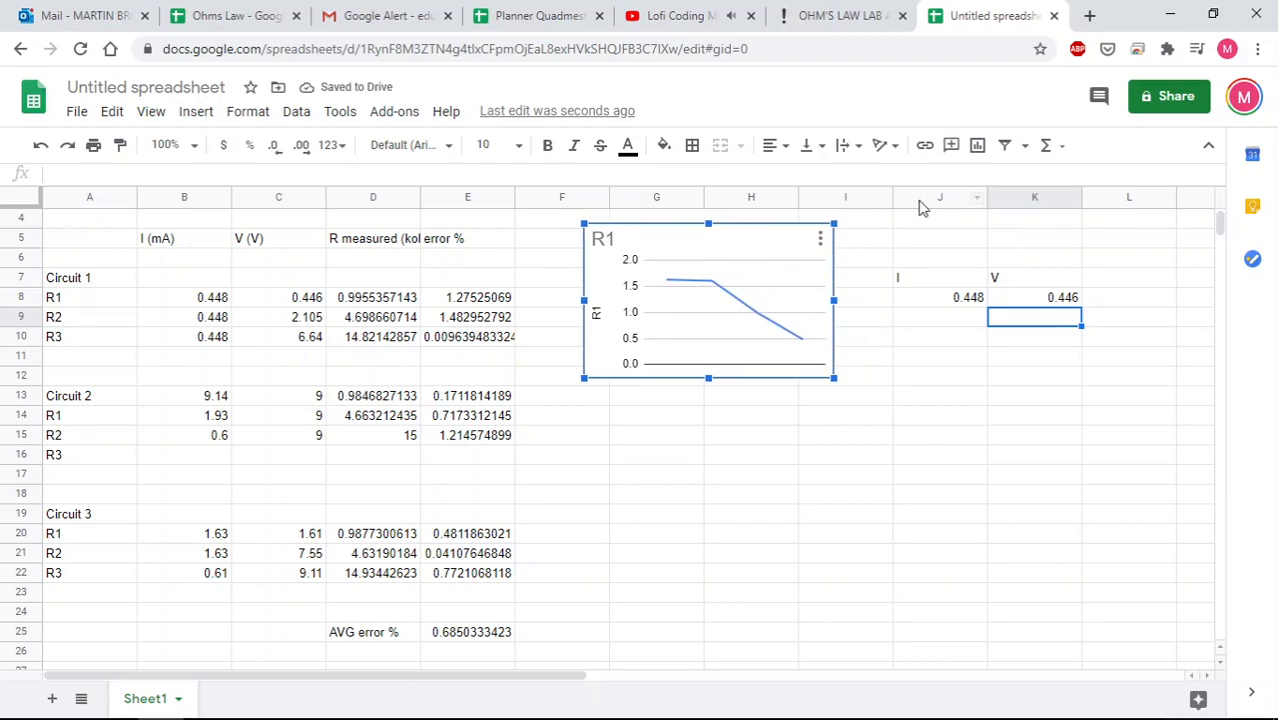
{"action": "left_click", "coordinate": [883, 298]}
{"action": "type", "text": "R"}
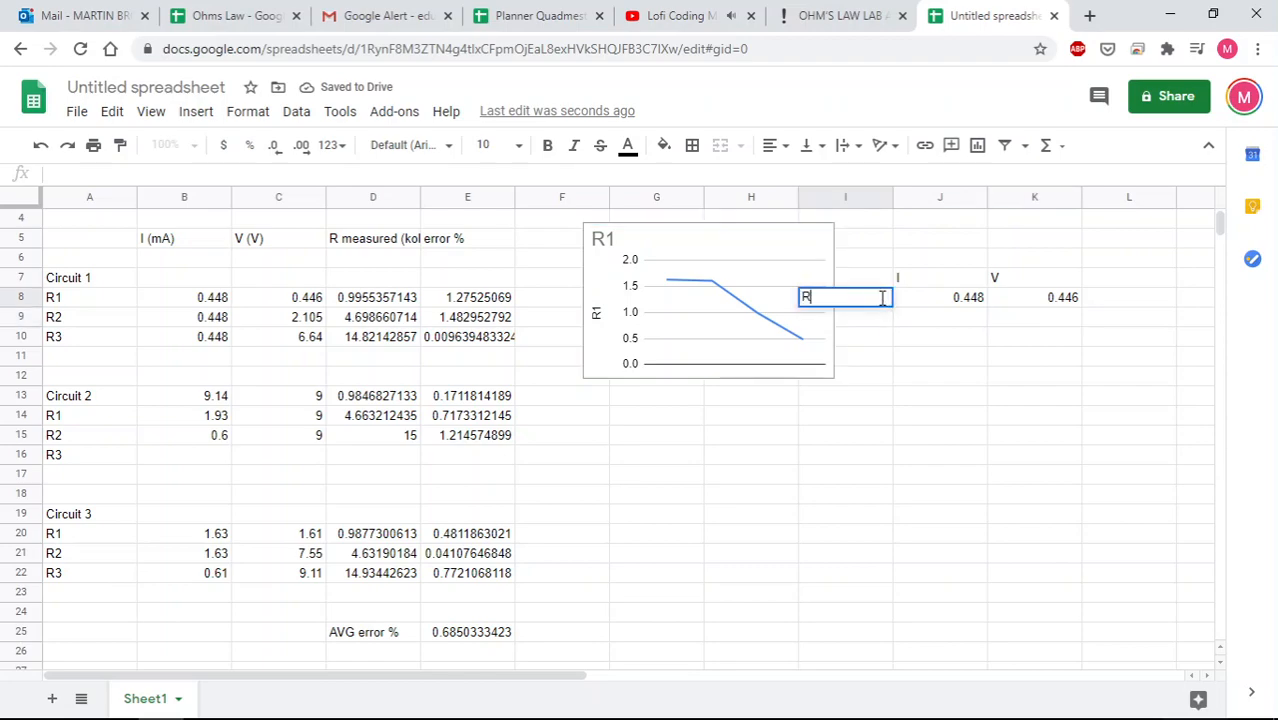
{"action": "type", "text": "R1"}
{"action": "key", "text": "BackSpace"}
{"action": "key", "text": "BackSpace"}
{"action": "type", "text": "1"}
{"action": "key", "text": "Return"}
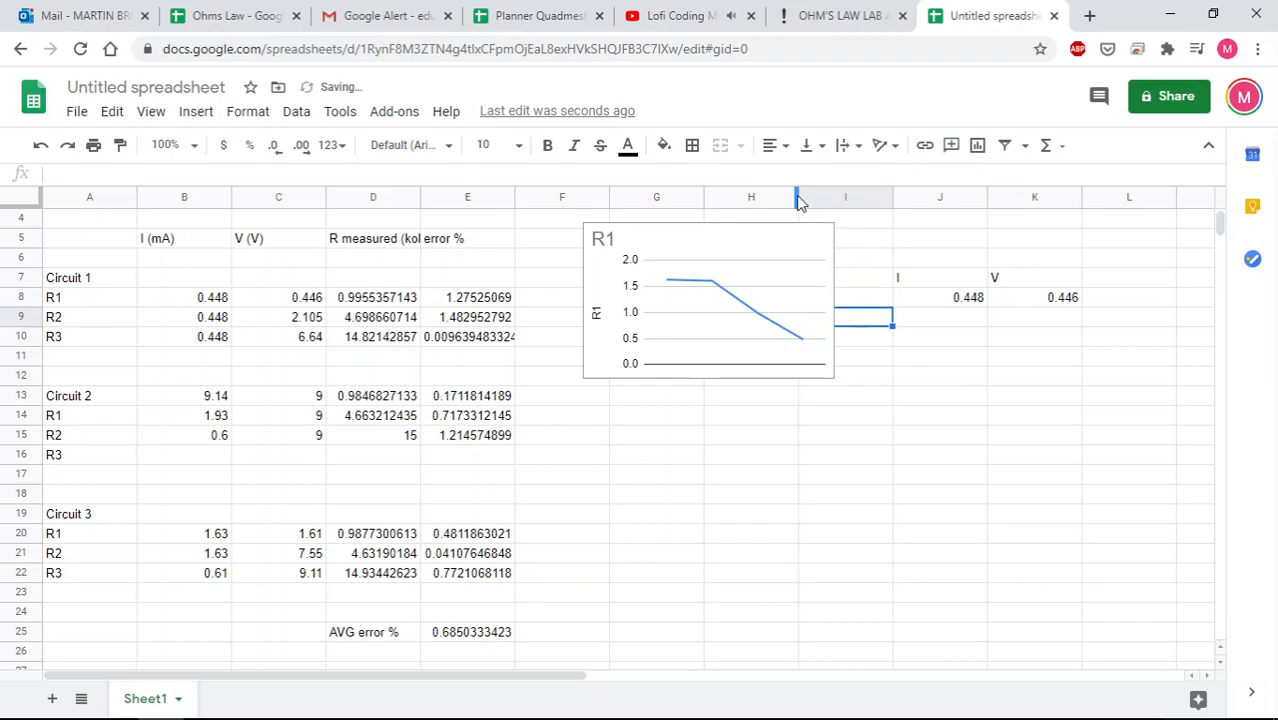
Widen column H so column I clears the chart, and enter "R1" in I9 and I10
{"action": "left_click_drag", "start_coordinate": [798, 196], "coordinate": [855, 196]}
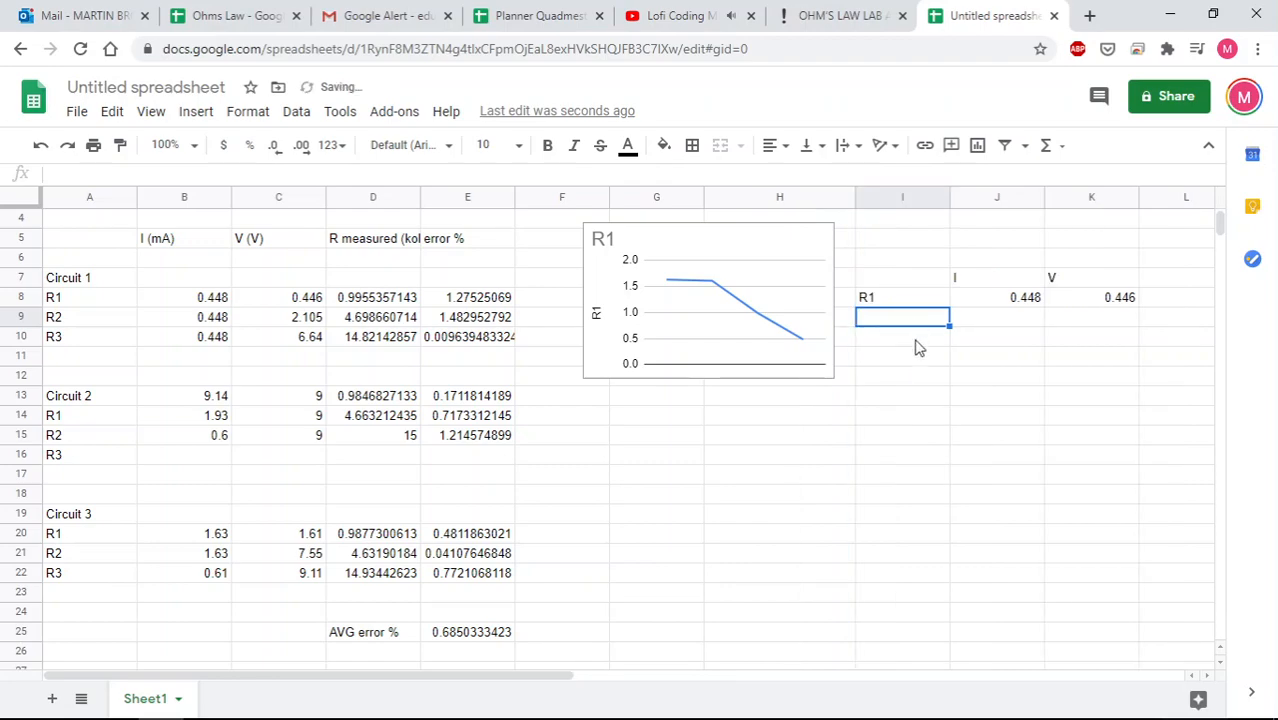
{"action": "type", "text": "R1"}
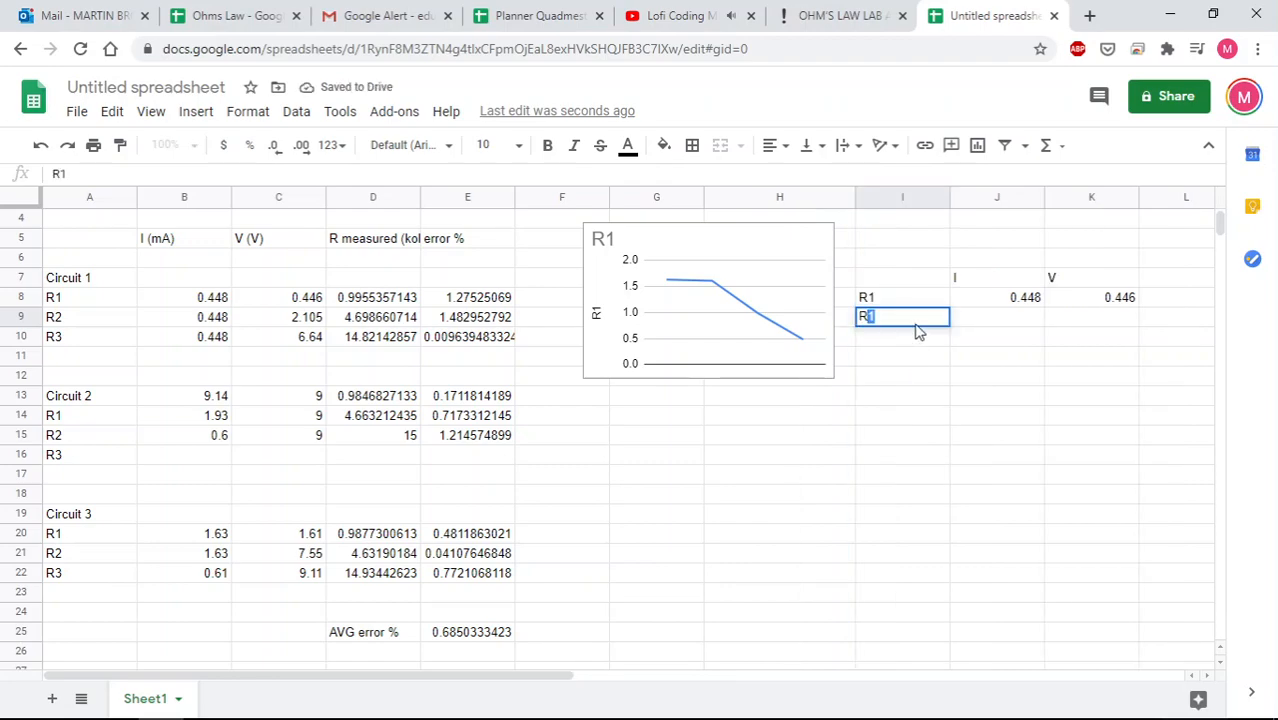
{"action": "type", "text": "R1"}
{"action": "key", "text": "BackSpace"}
{"action": "key", "text": "BackSpace"}
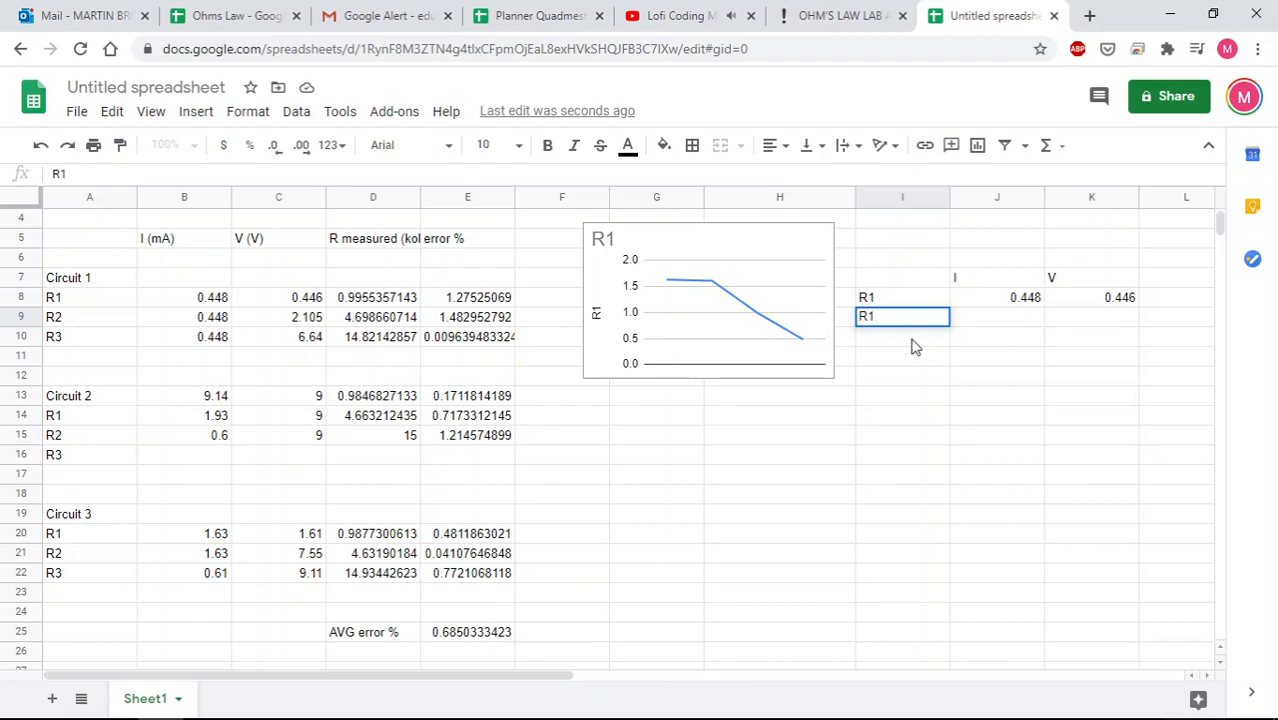
{"action": "key", "text": "Return"}
{"action": "type", "text": "R1"}
{"action": "key", "text": "Return"}
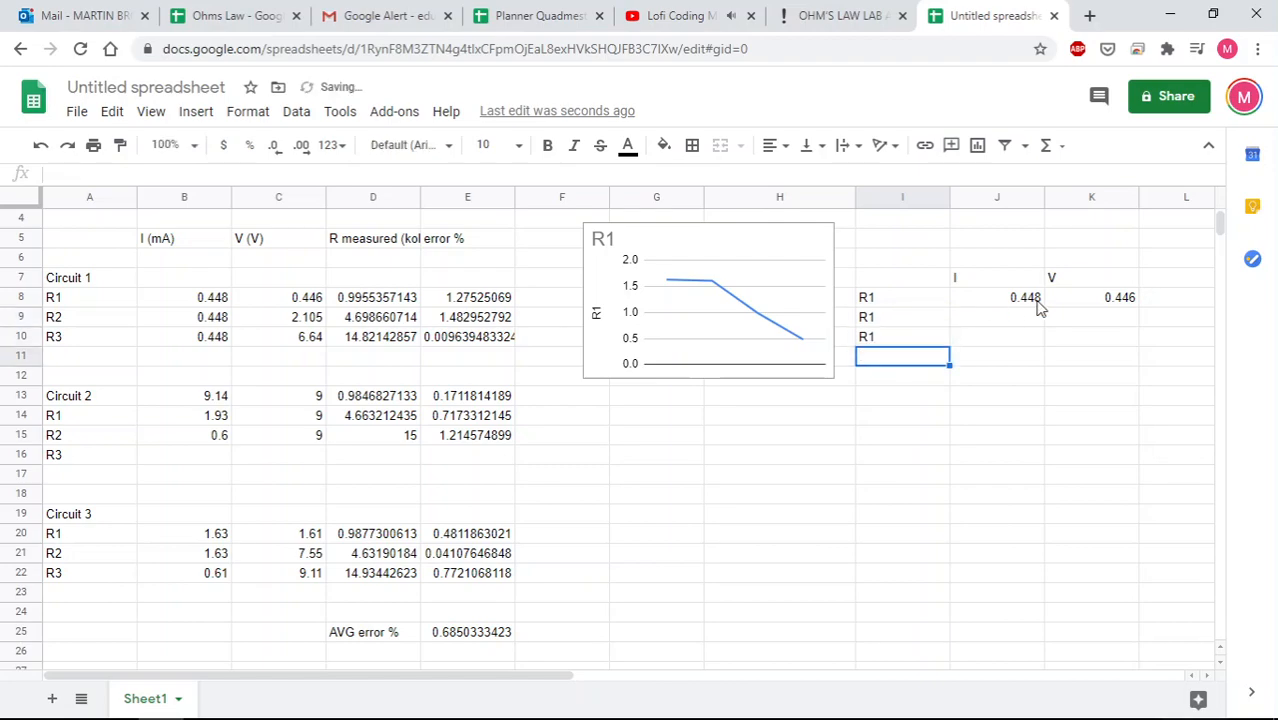
Try to link Circuit 2's R1 current from B13 and voltage from C13 into row 9 of the plotting table
{"action": "left_click", "coordinate": [1026, 321]}
{"action": "type", "text": "="}
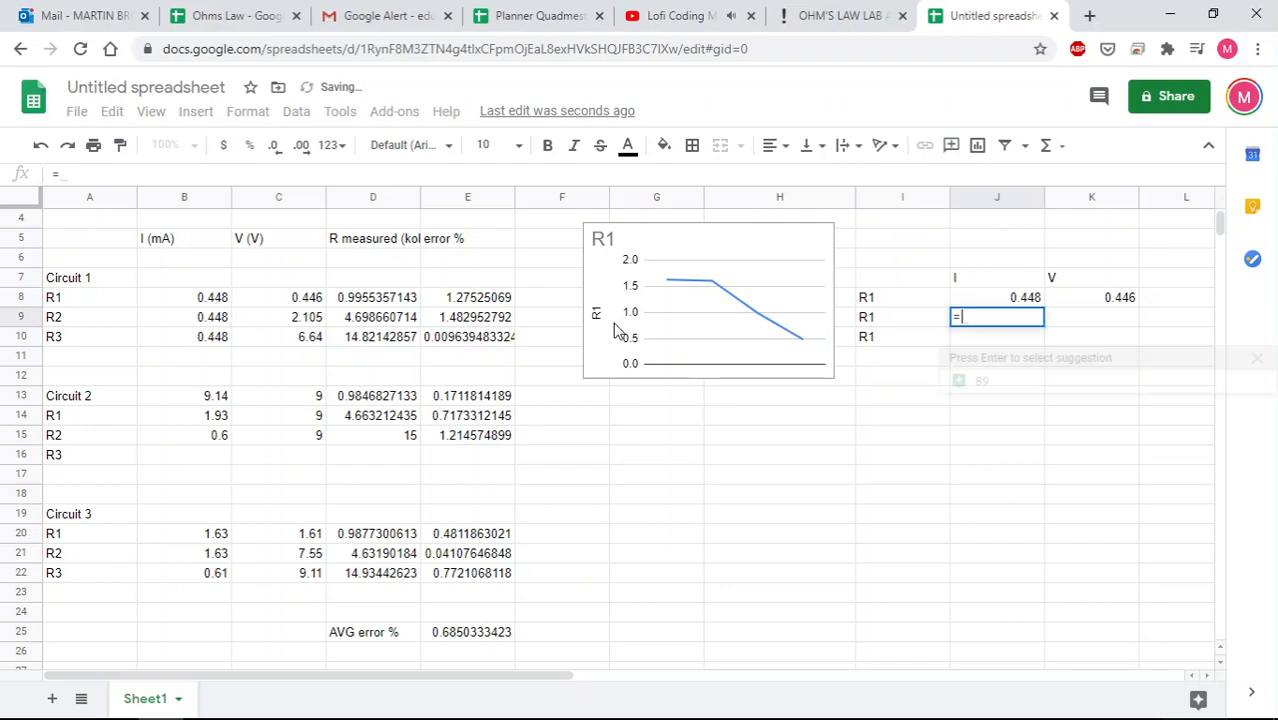
{"action": "left_click", "coordinate": [213, 398]}
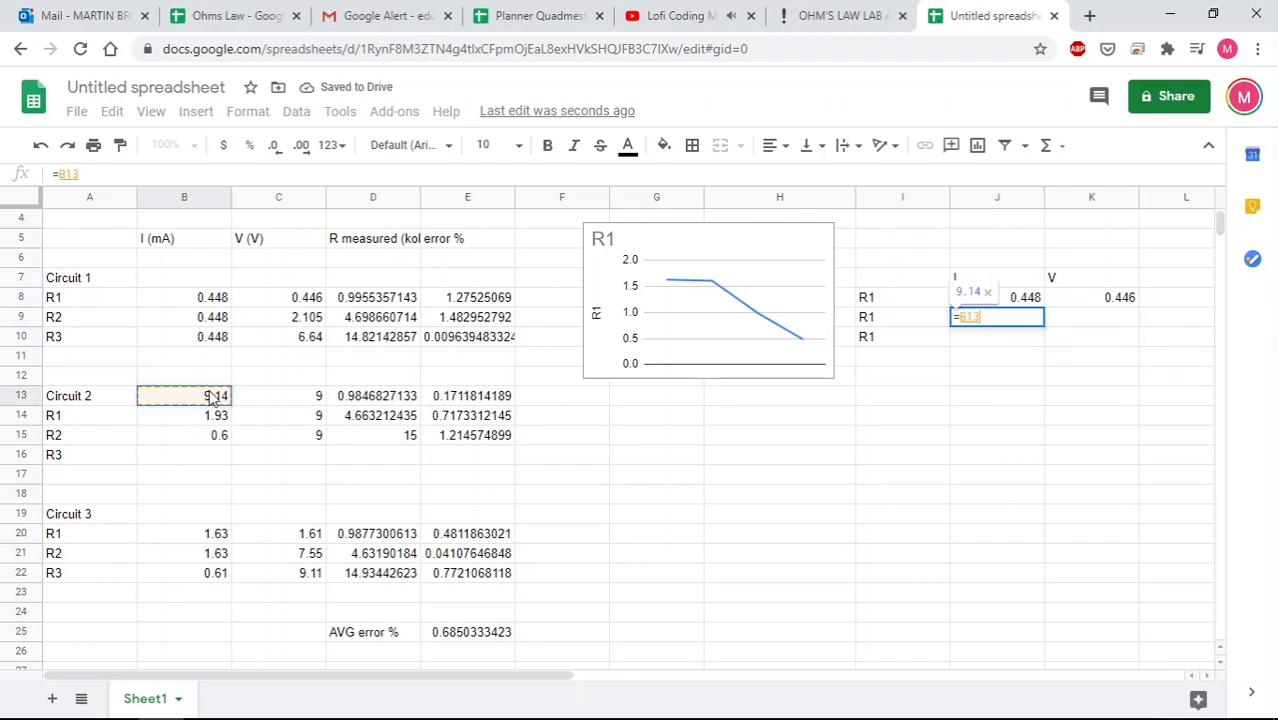
{"action": "left_click", "coordinate": [1093, 321]}
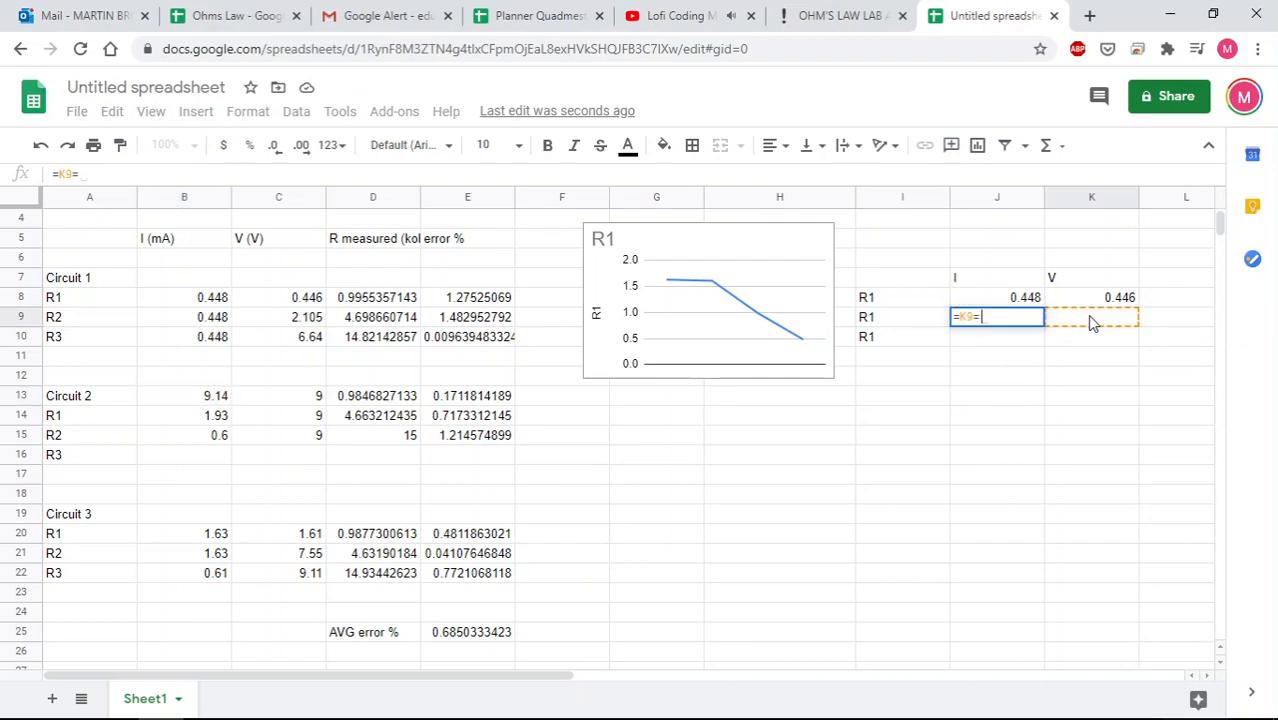
{"action": "type", "text": "="}
{"action": "left_click", "coordinate": [309, 400]}
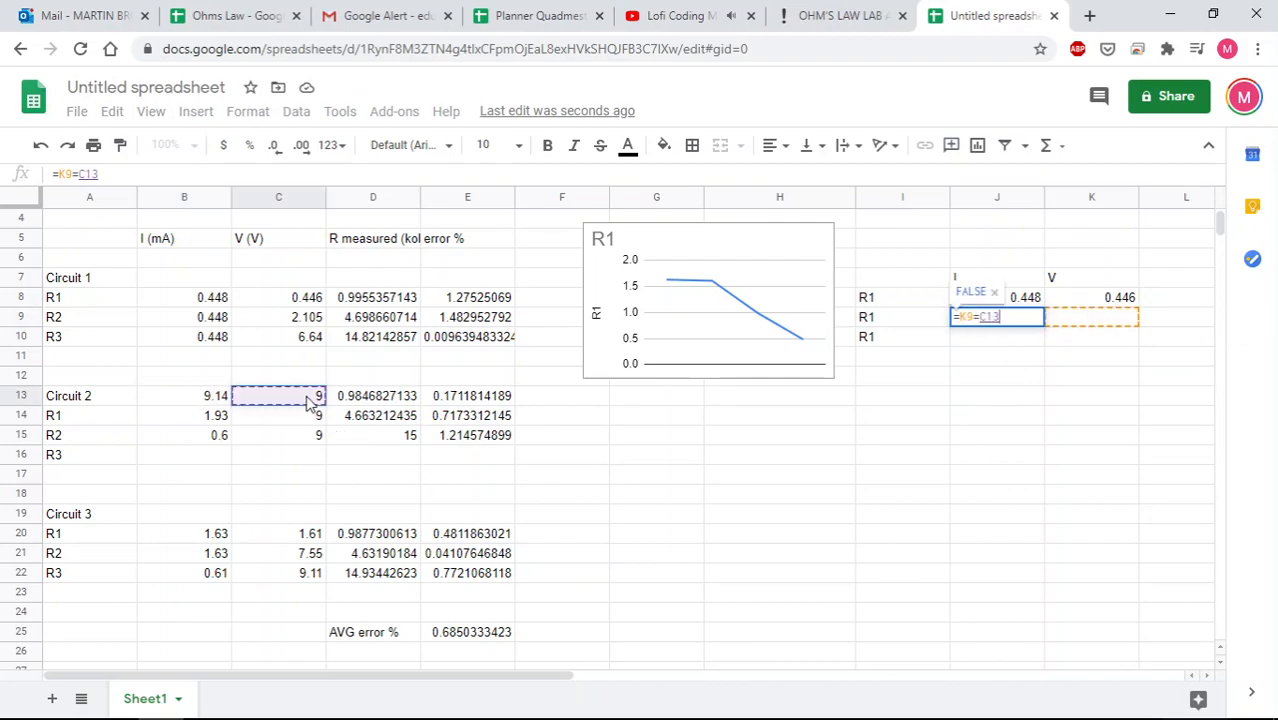
{"action": "key", "text": "BackSpace"}
{"action": "key", "text": "BackSpace"}
{"action": "key", "text": "BackSpace"}
{"action": "key", "text": "BackSpace"}
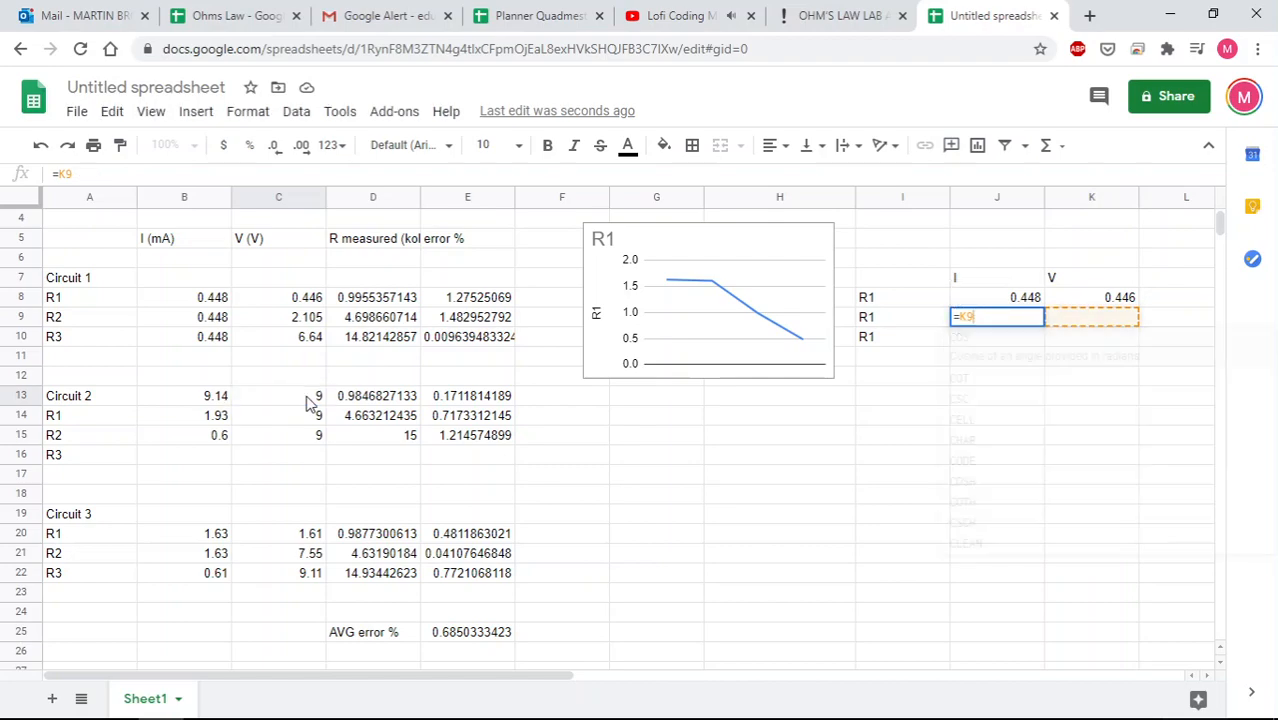
{"action": "key", "text": "Return"}
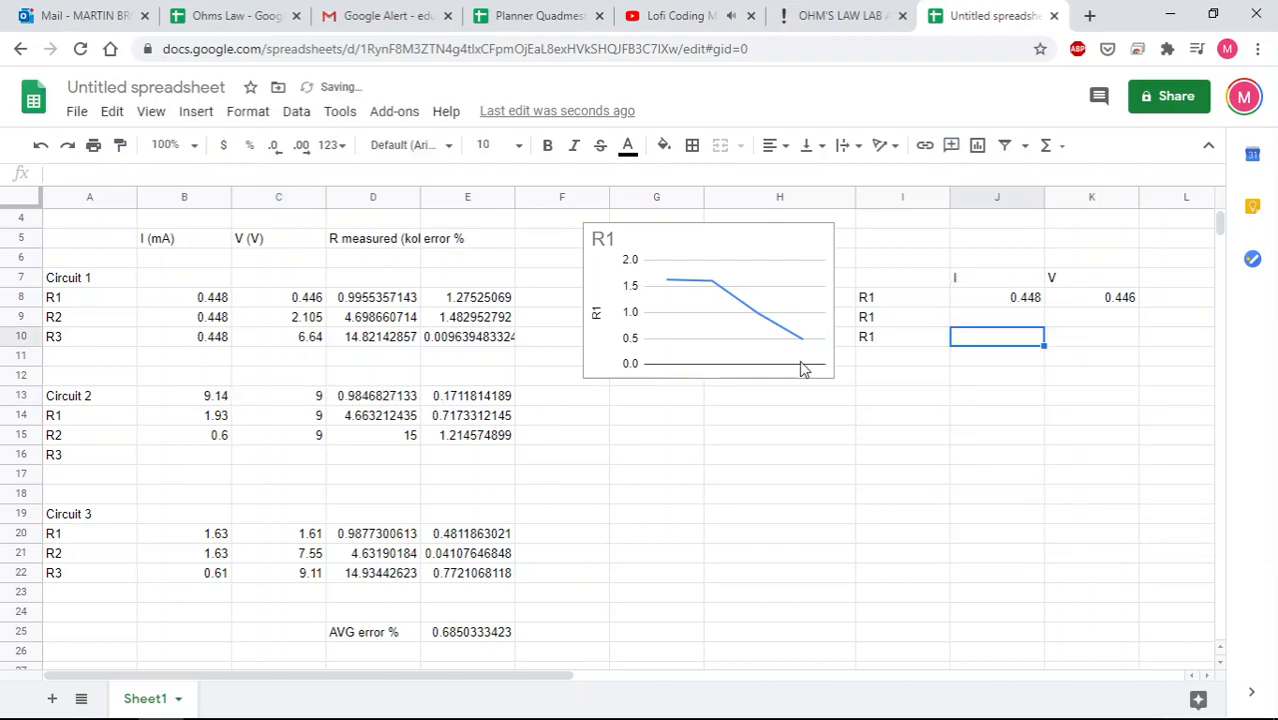
Link the R1 currents of Circuits 2 and 3 into the plotting table with =B13 in J9 and =B20 in J10
{"action": "left_click", "coordinate": [997, 318]}
{"action": "type", "text": "="}
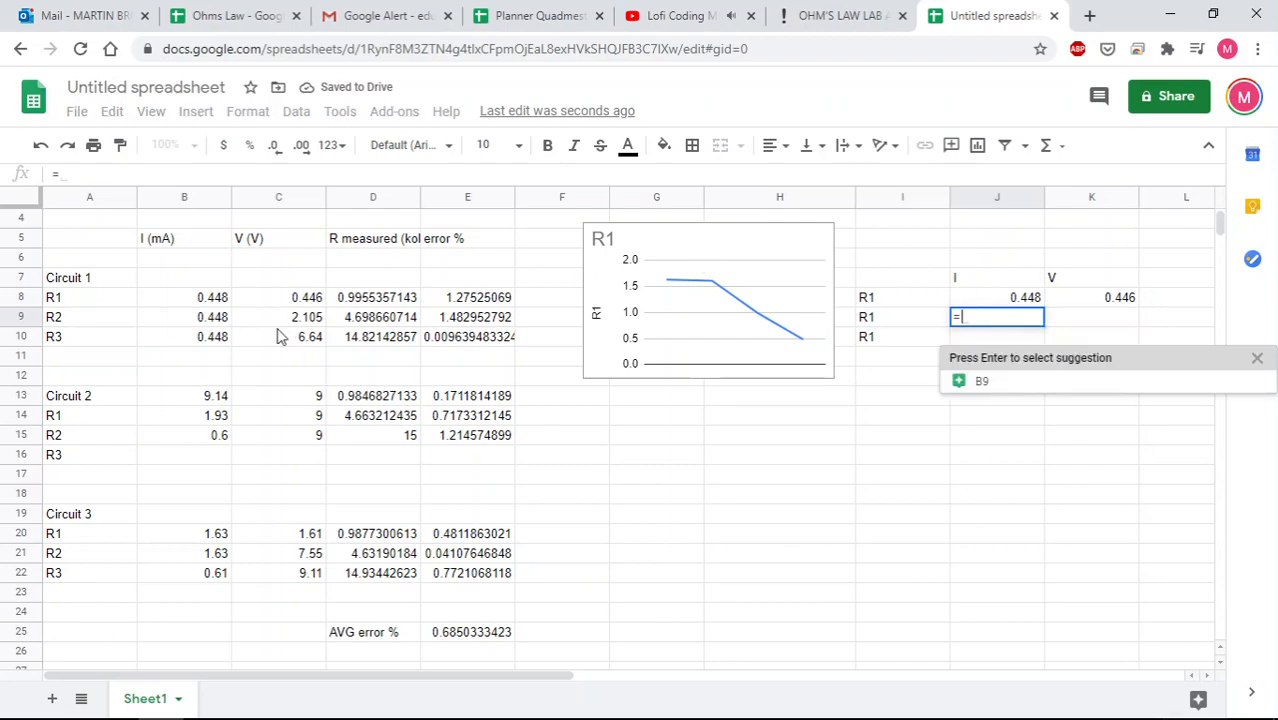
{"action": "left_click", "coordinate": [222, 397]}
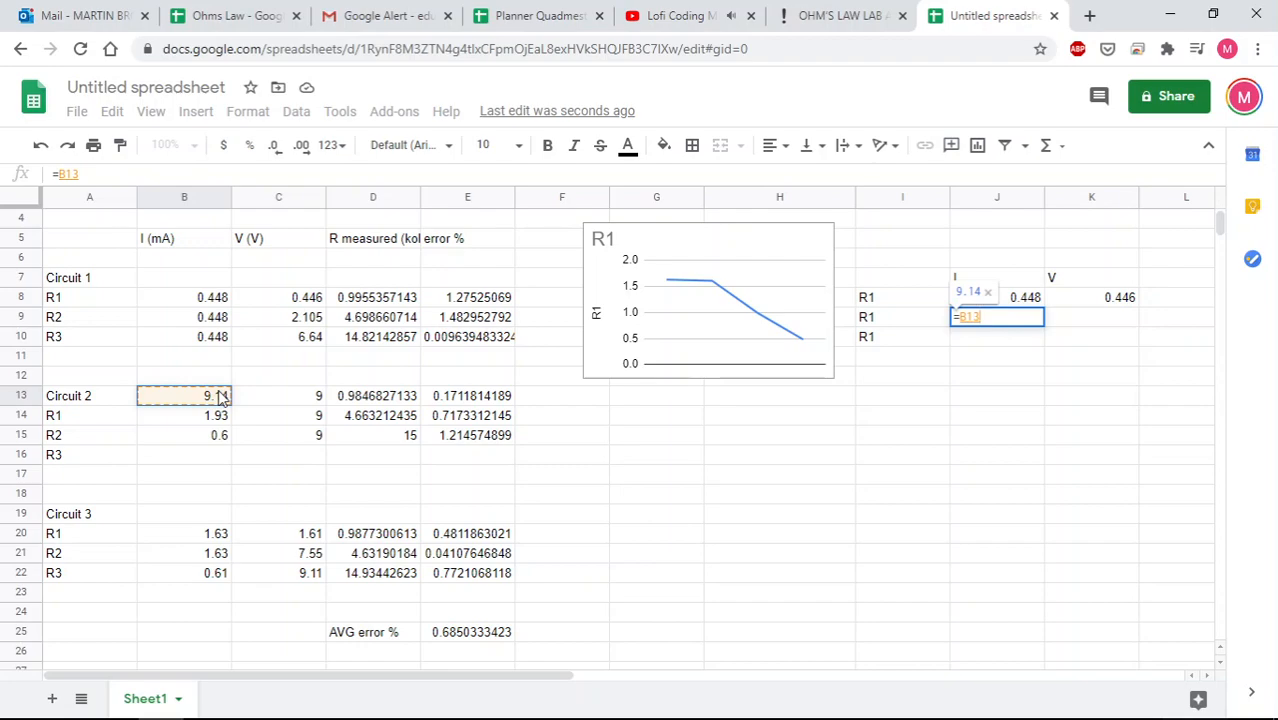
{"action": "key", "text": "Return"}
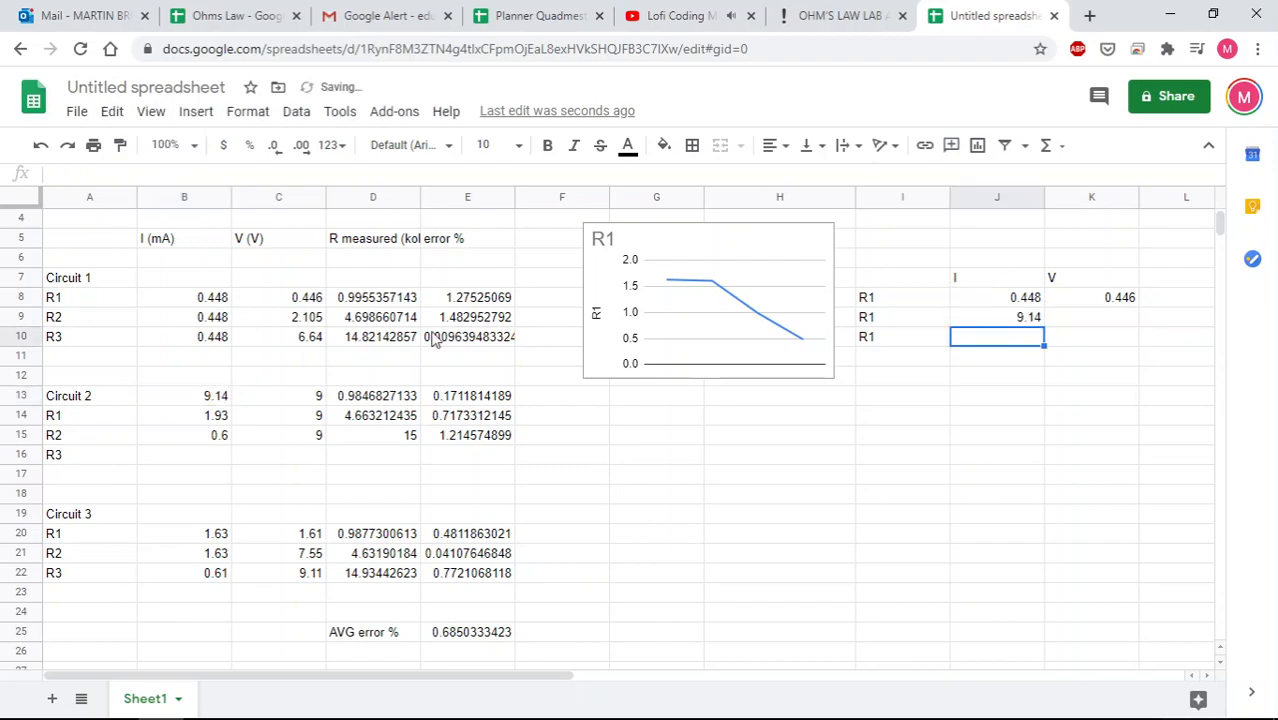
{"action": "type", "text": "="}
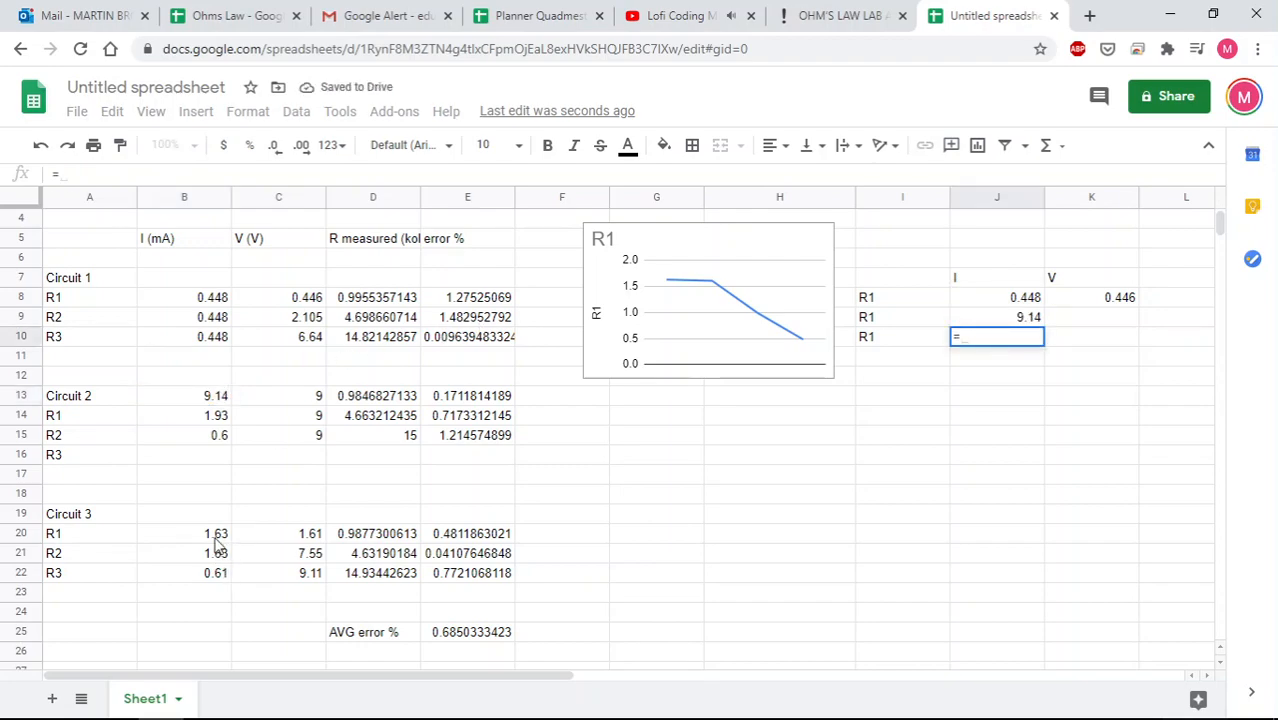
{"action": "left_click", "coordinate": [218, 535]}
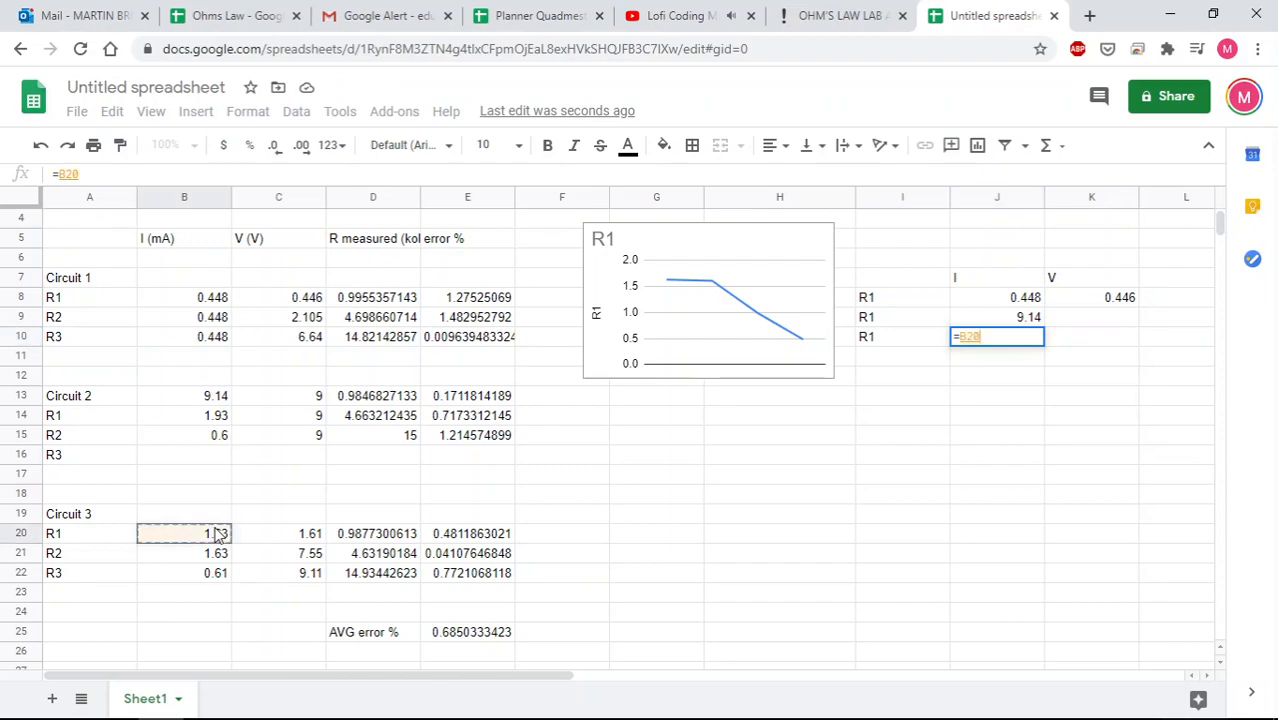
{"action": "key", "text": "Return"}
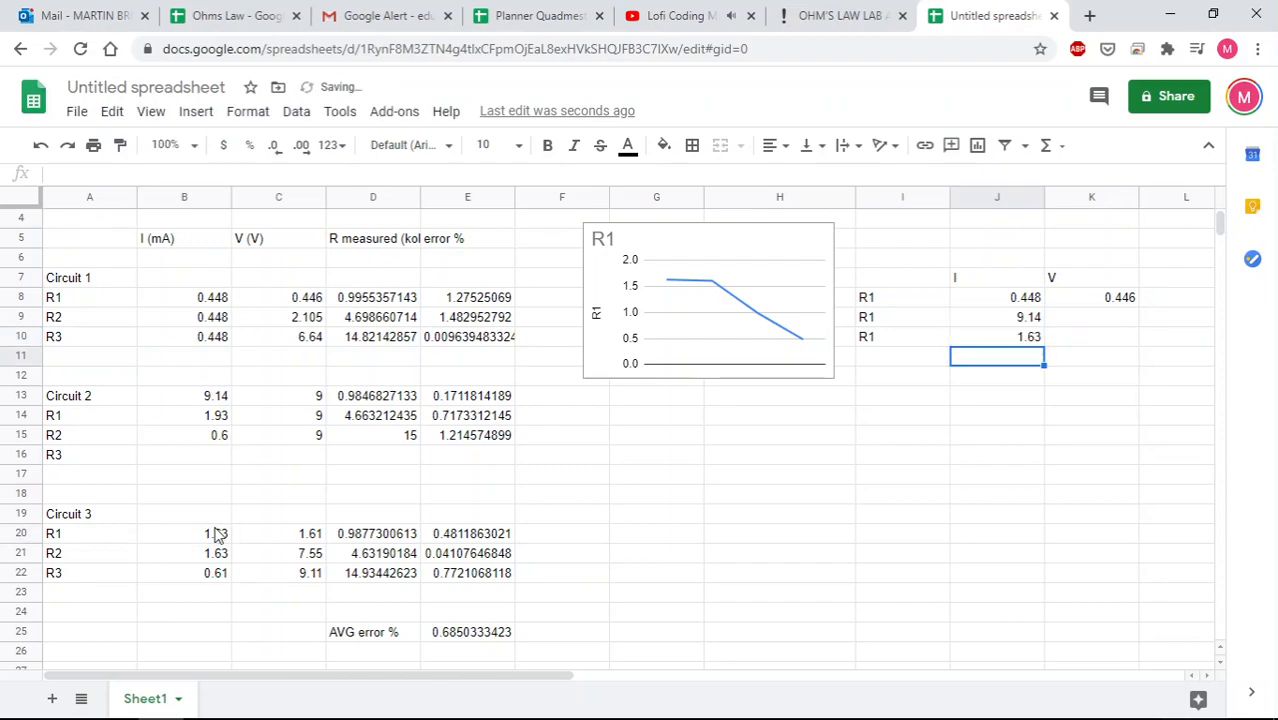
Link the matching R1 voltages with =C13 in K9 and =C20 in K10
{"action": "left_click", "coordinate": [1091, 320]}
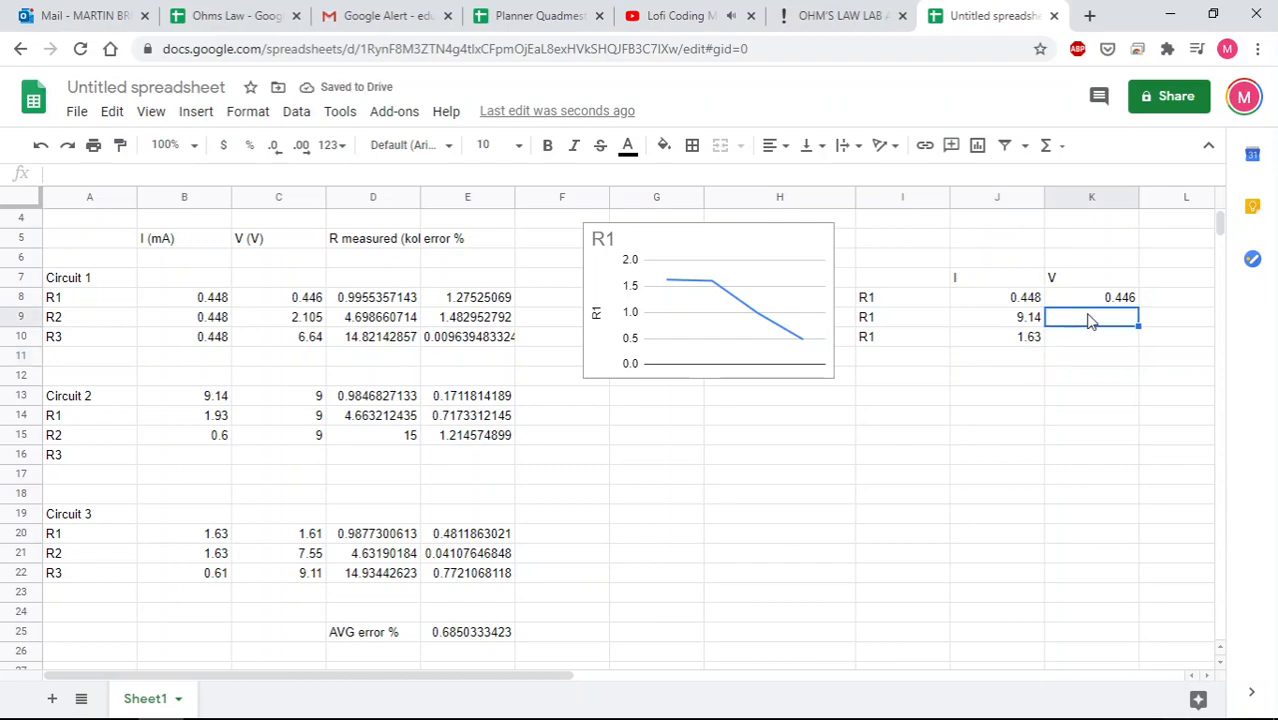
{"action": "type", "text": "="}
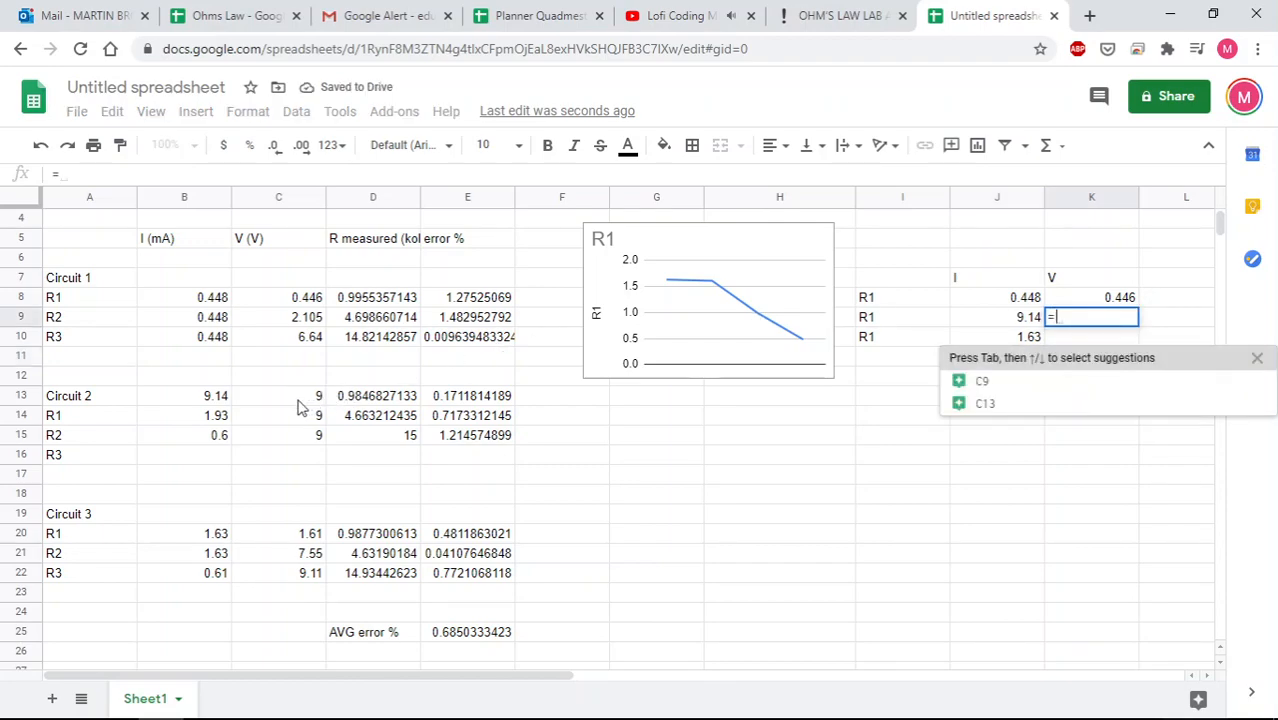
{"action": "left_click", "coordinate": [298, 404]}
{"action": "key", "text": "Return"}
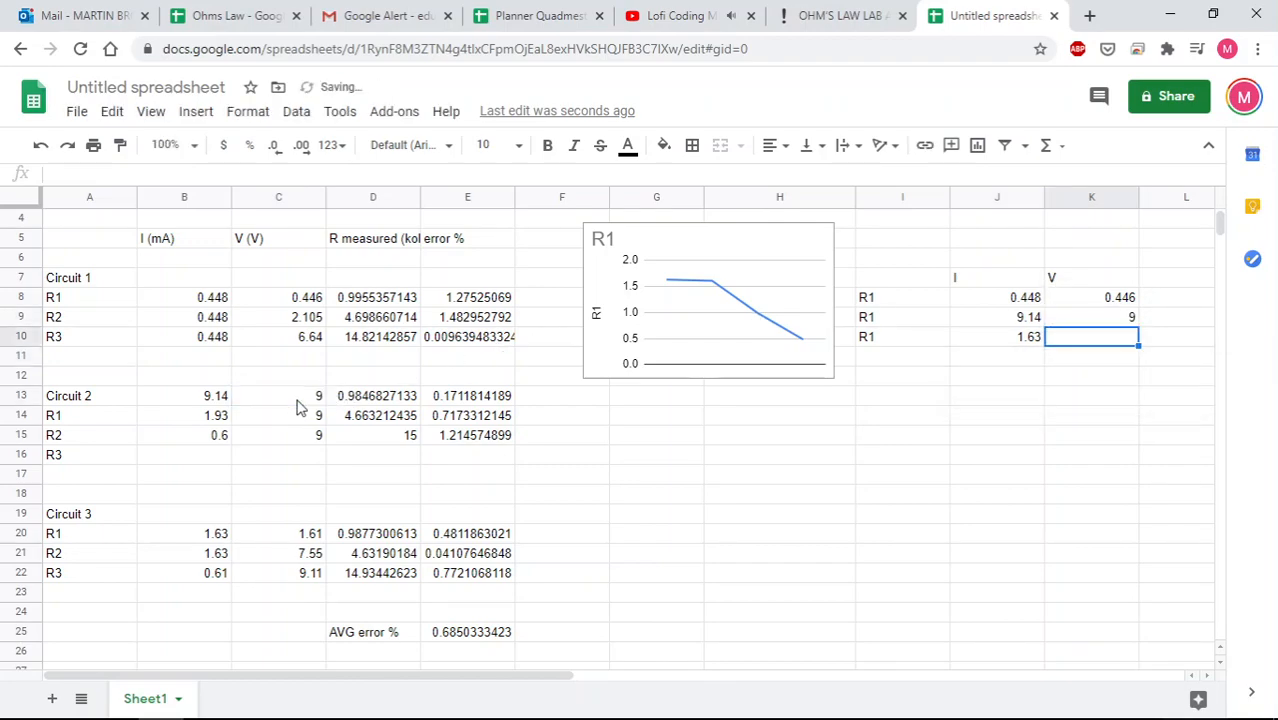
{"action": "type", "text": "="}
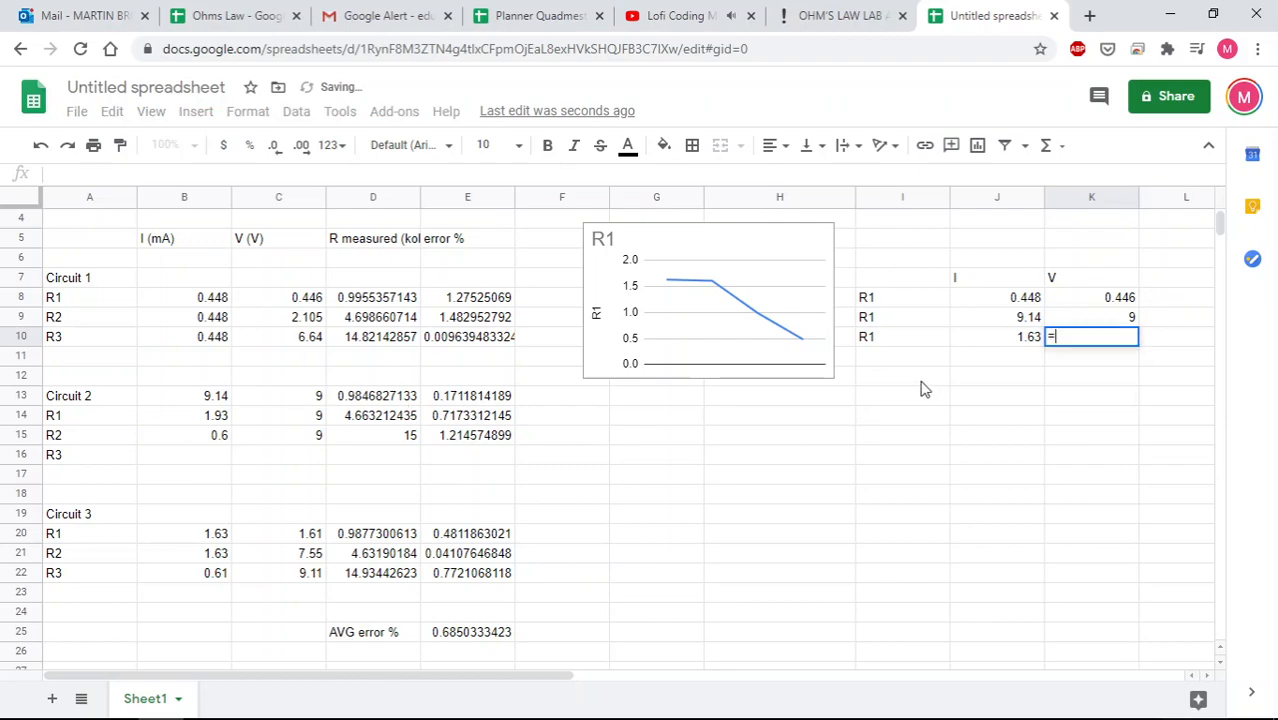
{"action": "left_click", "coordinate": [296, 540]}
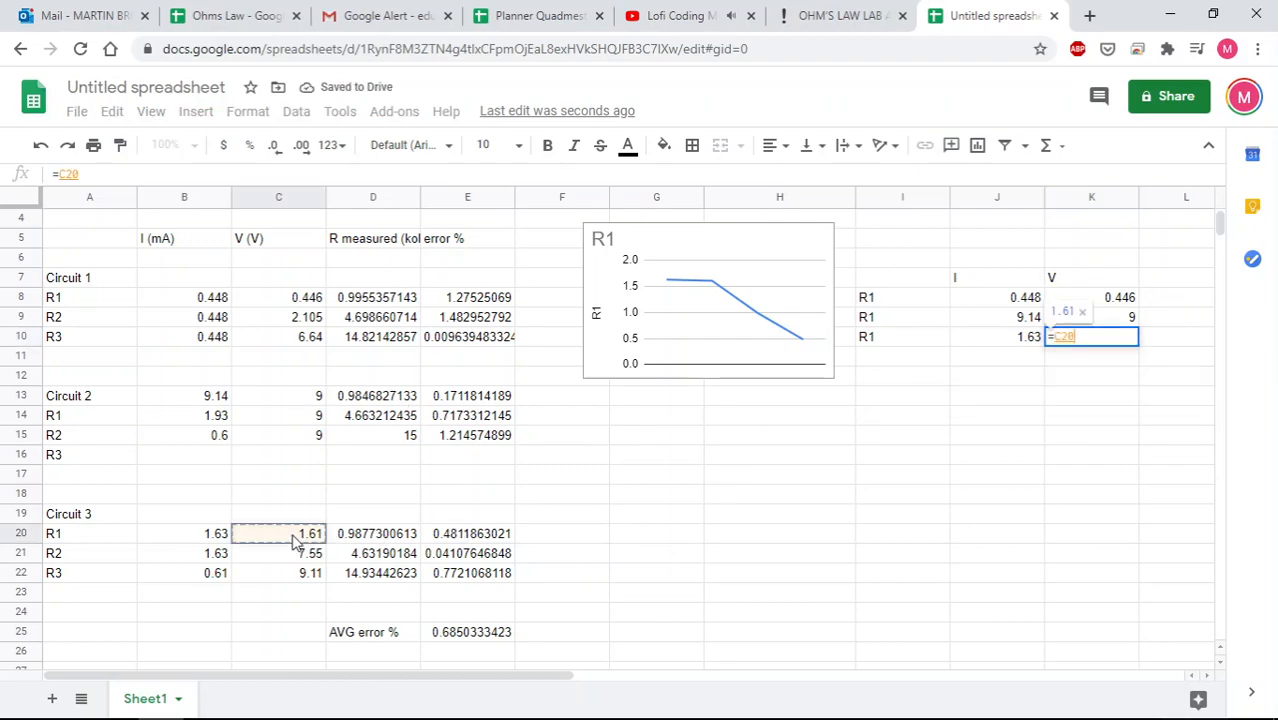
{"action": "key", "text": "Return"}
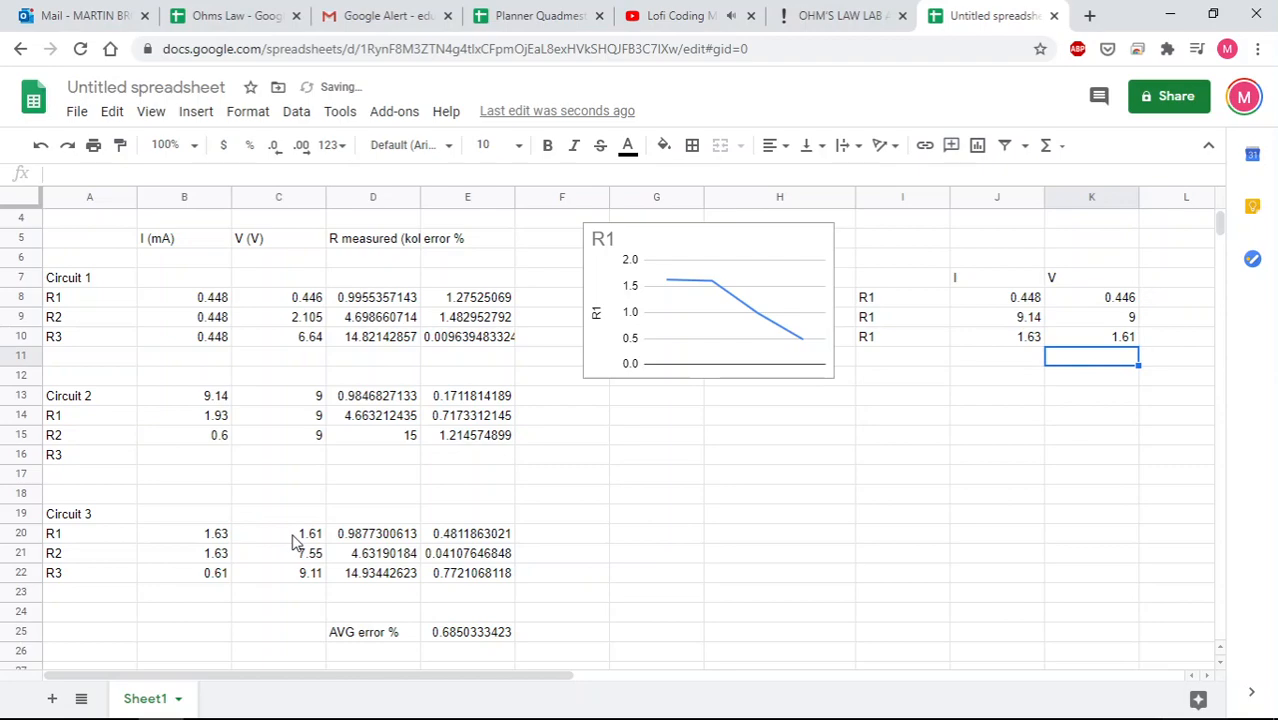
Delete the old R1 chart beside the data table
{"action": "left_click", "coordinate": [730, 237]}
{"action": "key", "text": "Delete"}
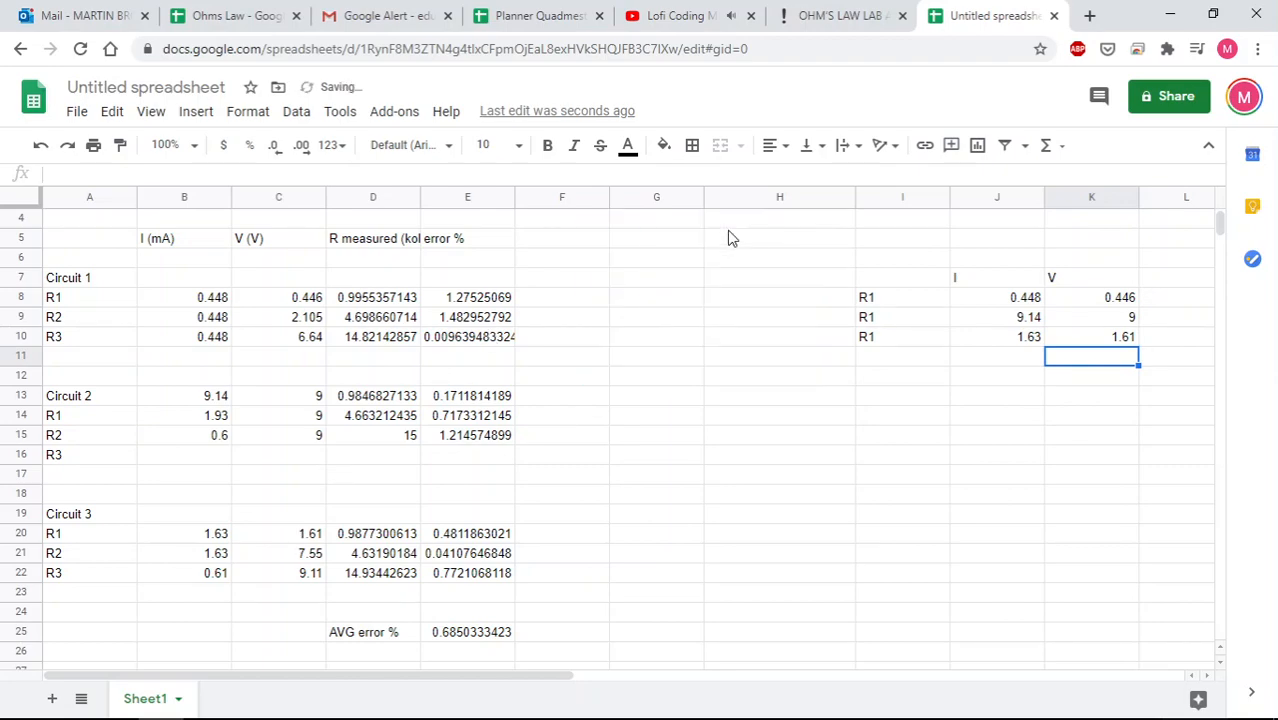
Try to chart the R1 readings in J8:K10 in their current row order
{"action": "left_click_drag", "start_coordinate": [1020, 300], "coordinate": [1104, 345]}
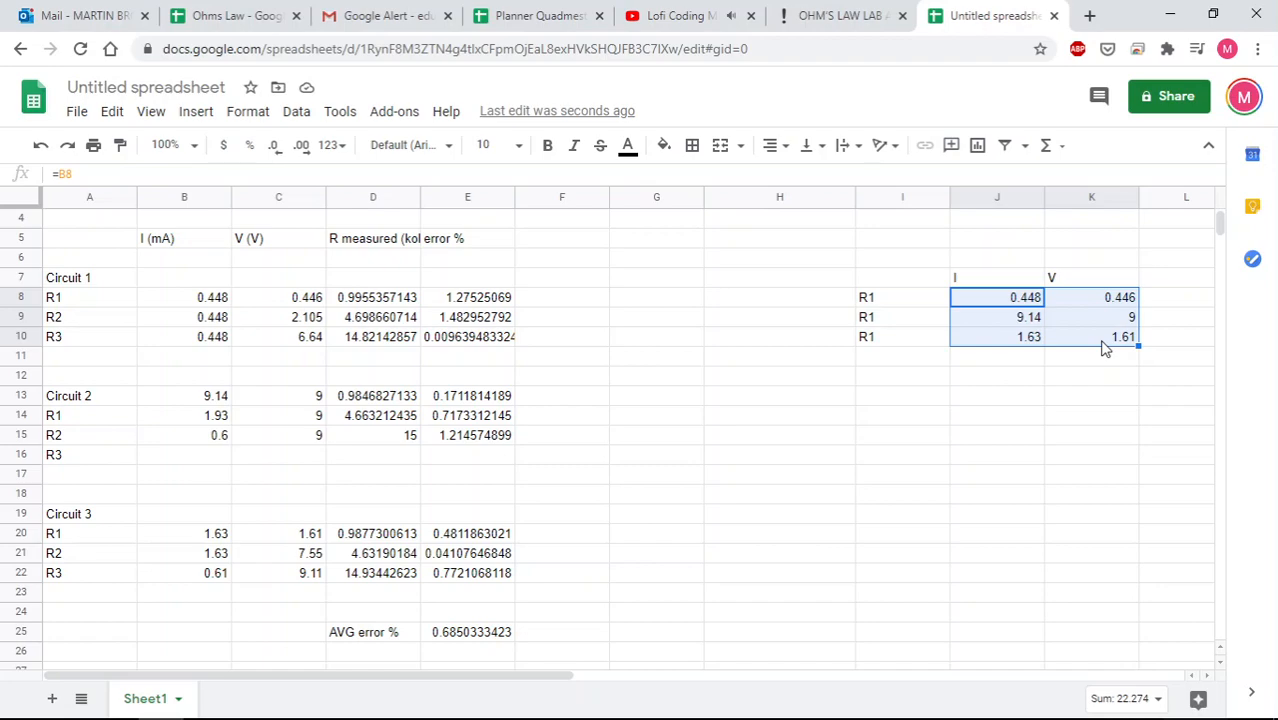
{"action": "left_click", "coordinate": [979, 147]}
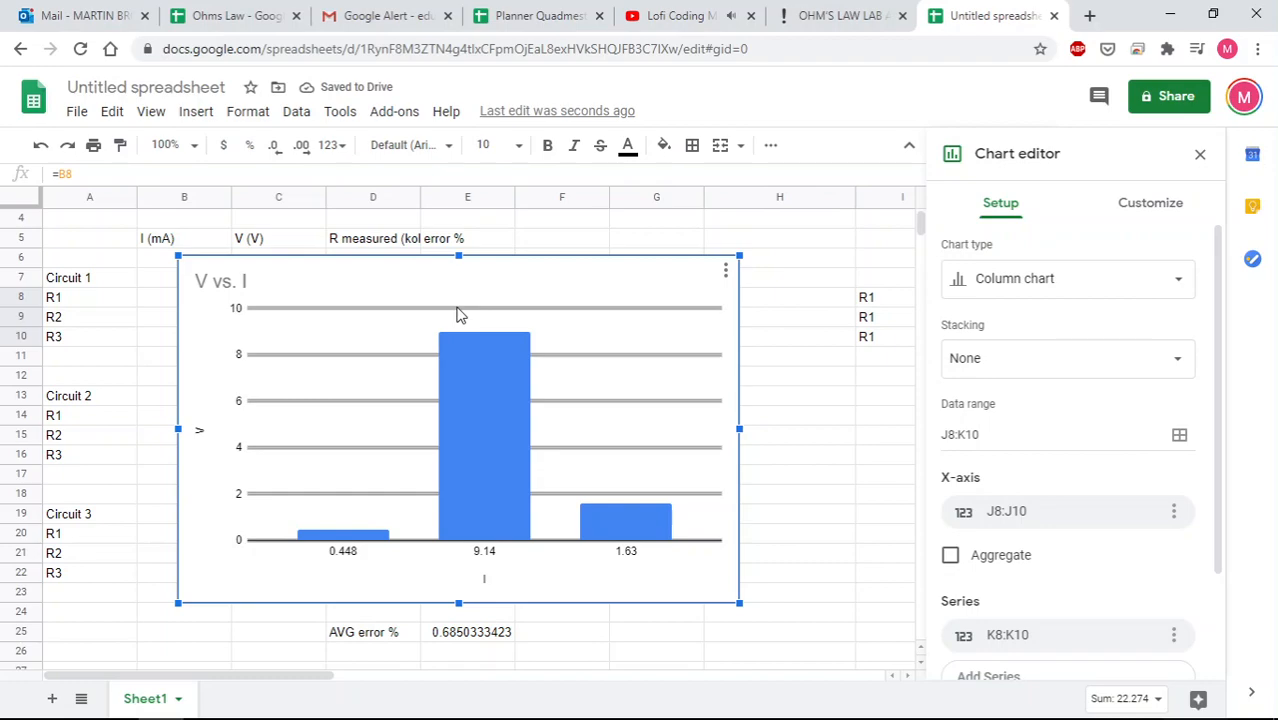
{"action": "key", "text": "Delete"}
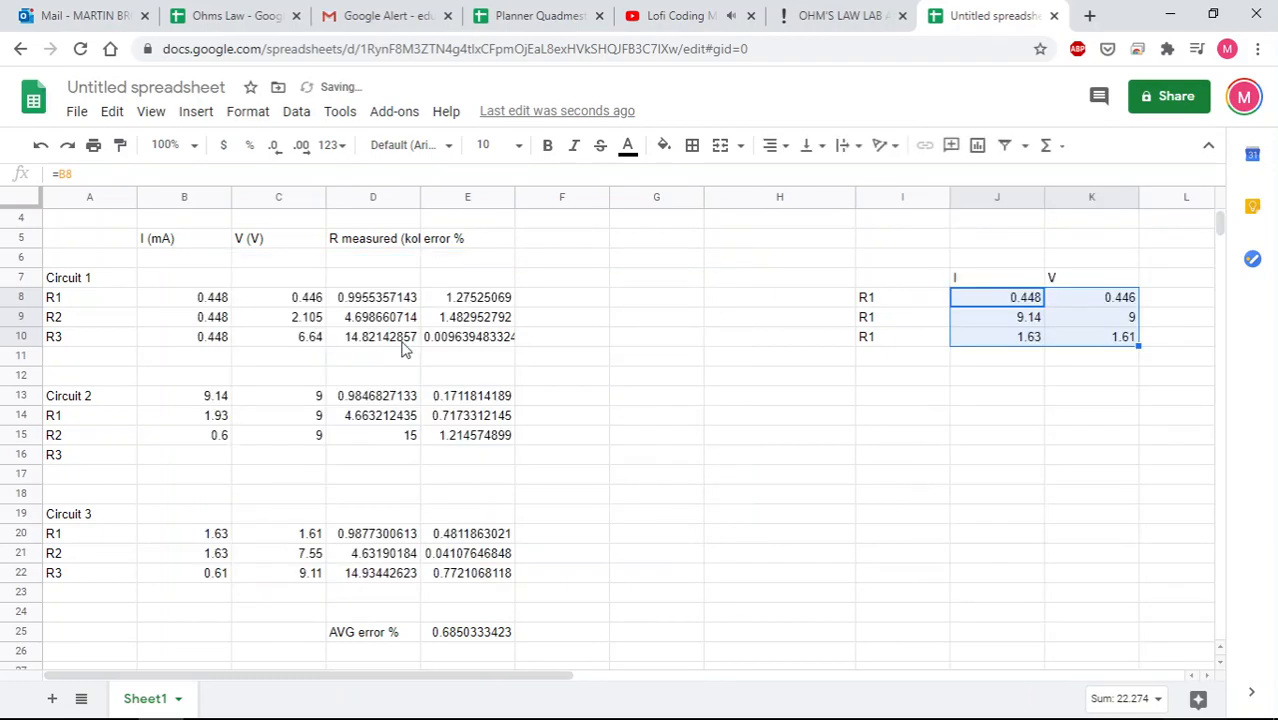
Move the Circuit 2 current and voltage pair from J9:K9 to J11:K11
{"action": "left_click", "coordinate": [910, 320]}
{"action": "left_click_drag", "start_coordinate": [910, 323], "coordinate": [1105, 325]}
{"action": "left_click", "coordinate": [1020, 320]}
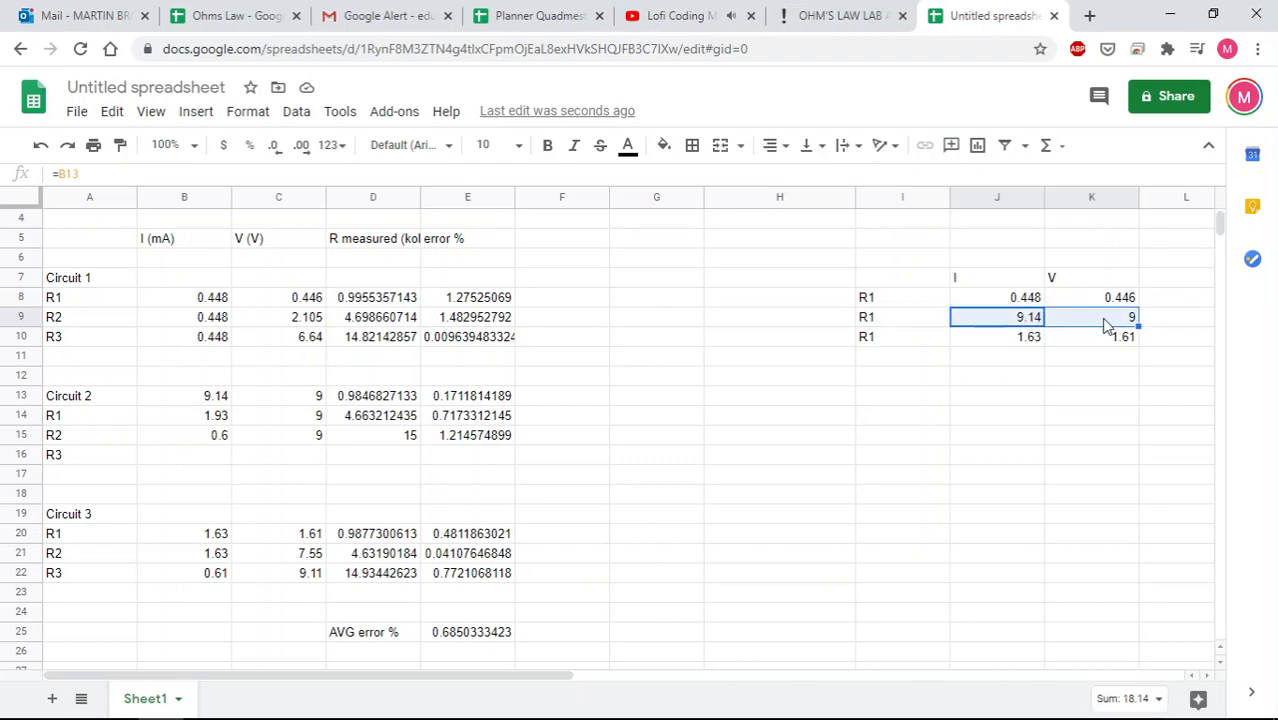
{"action": "left_click", "coordinate": [1033, 318]}
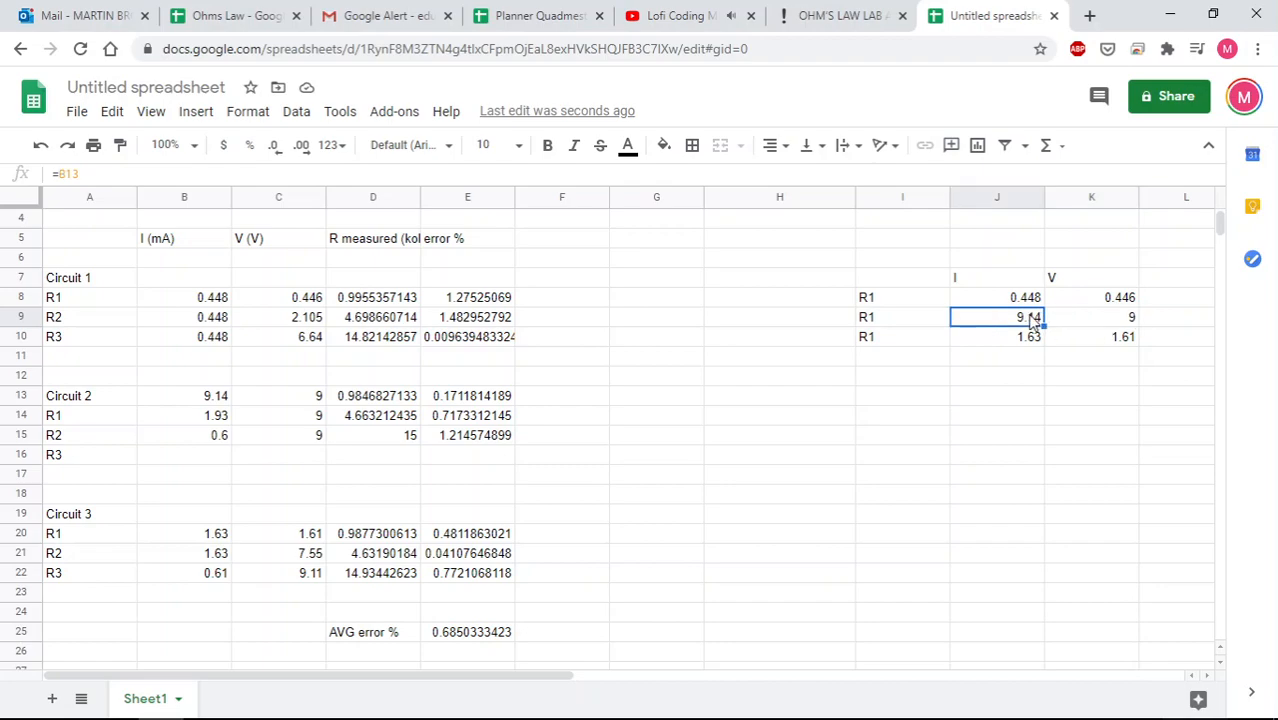
{"action": "key", "text": "shift+Right"}
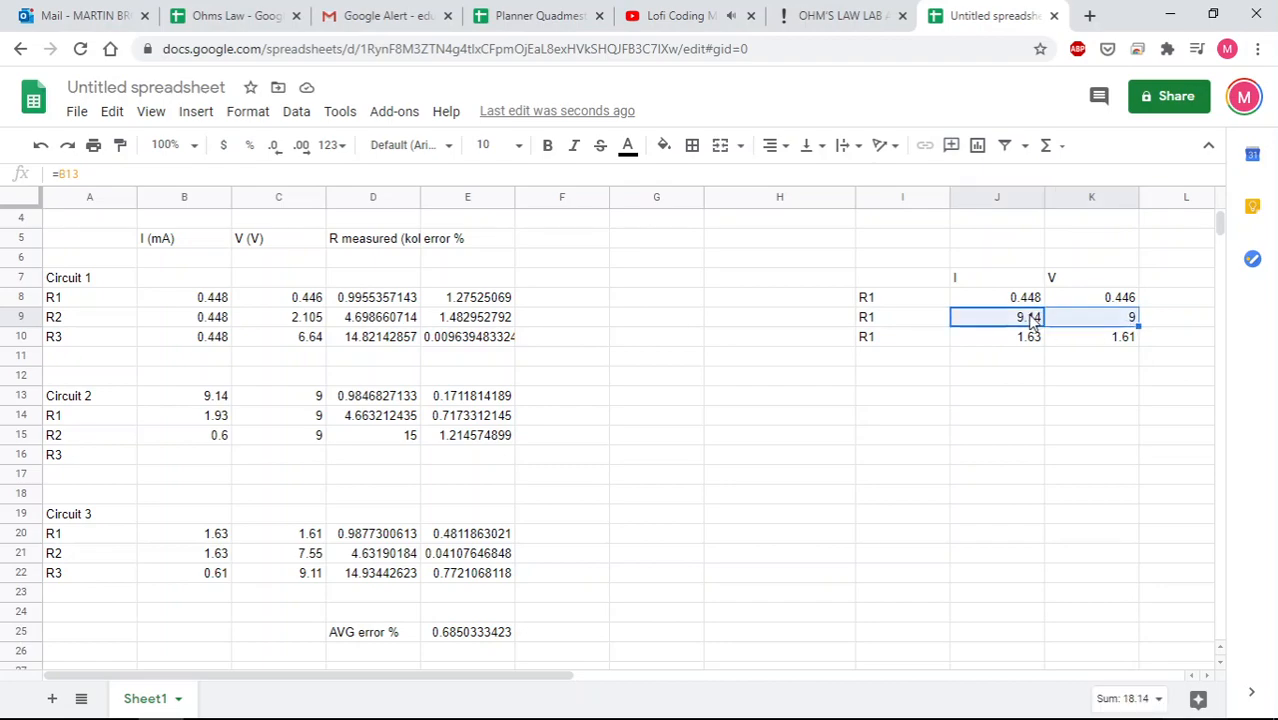
{"action": "key", "text": "ctrl+c"}
{"action": "left_click", "coordinate": [1022, 362]}
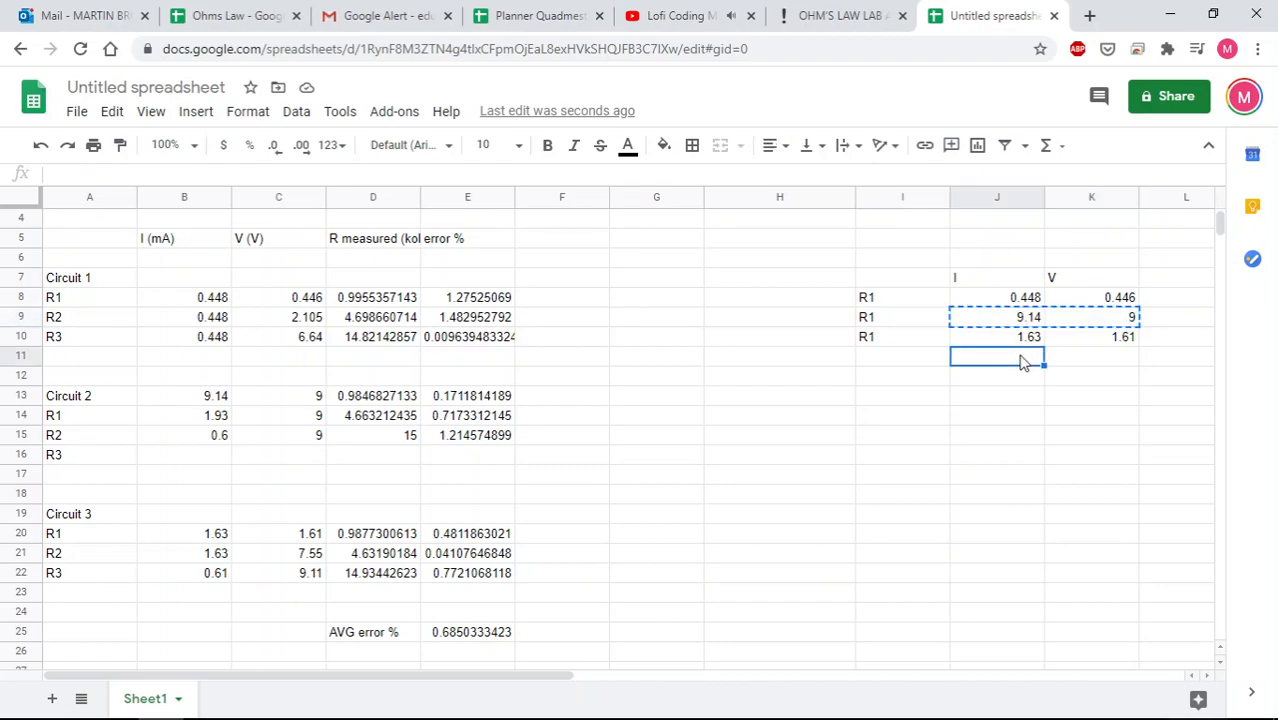
{"action": "key", "text": "ctrl+v"}
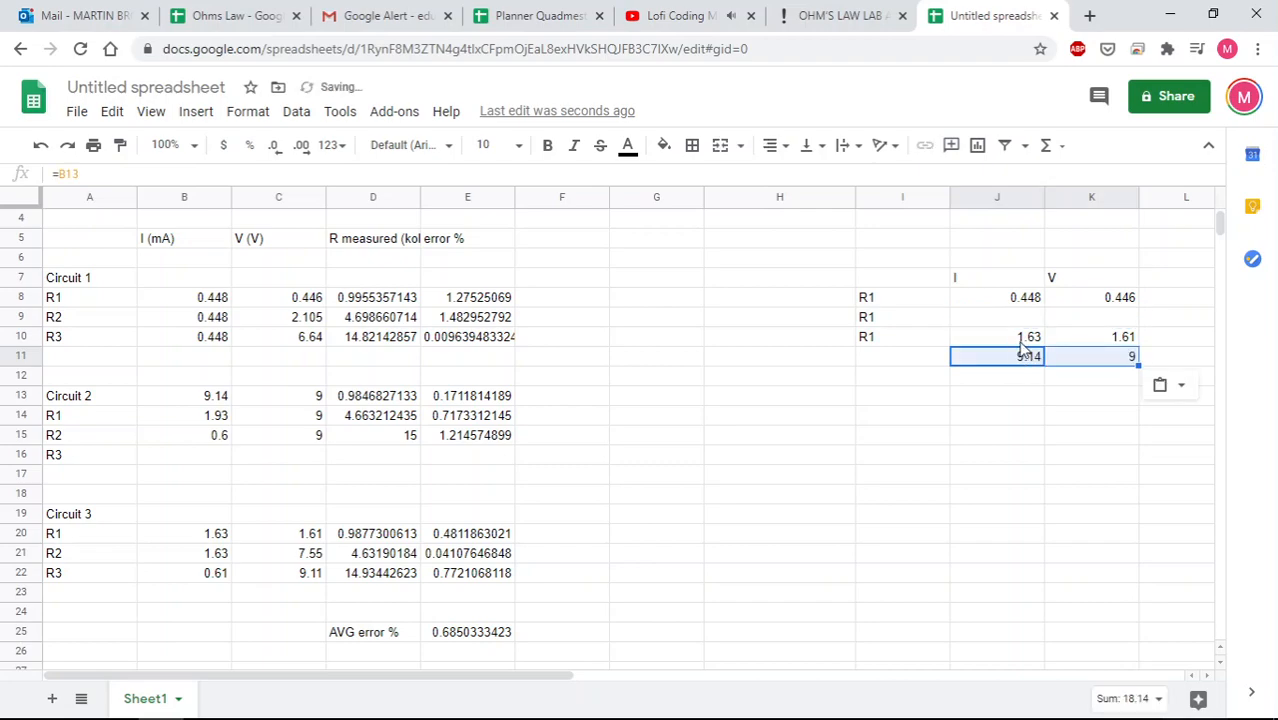
Move the pairs in J10:K11 up one row to J9:K10 so the R1 readings run in ascending order
{"action": "left_click", "coordinate": [1024, 342]}
{"action": "key", "text": "shift+Right"}
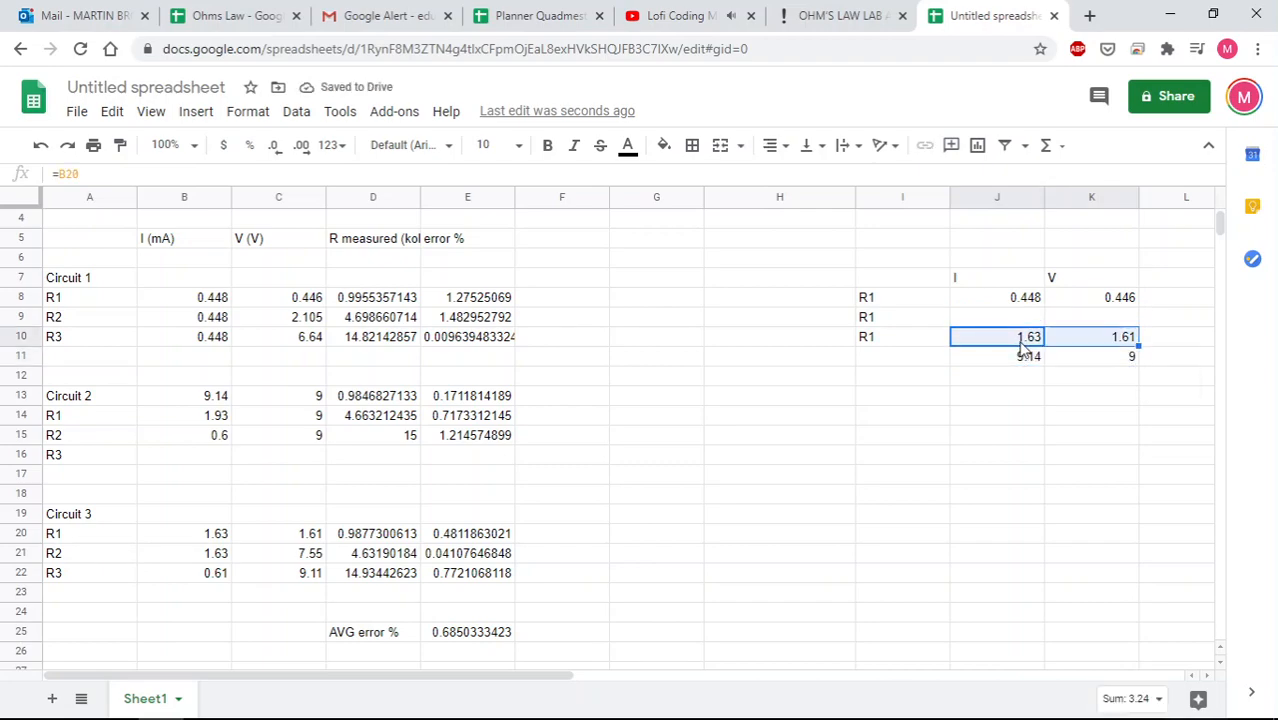
{"action": "key", "text": "shift+Down"}
{"action": "key", "text": "ctrl+c"}
{"action": "key", "text": "Up"}
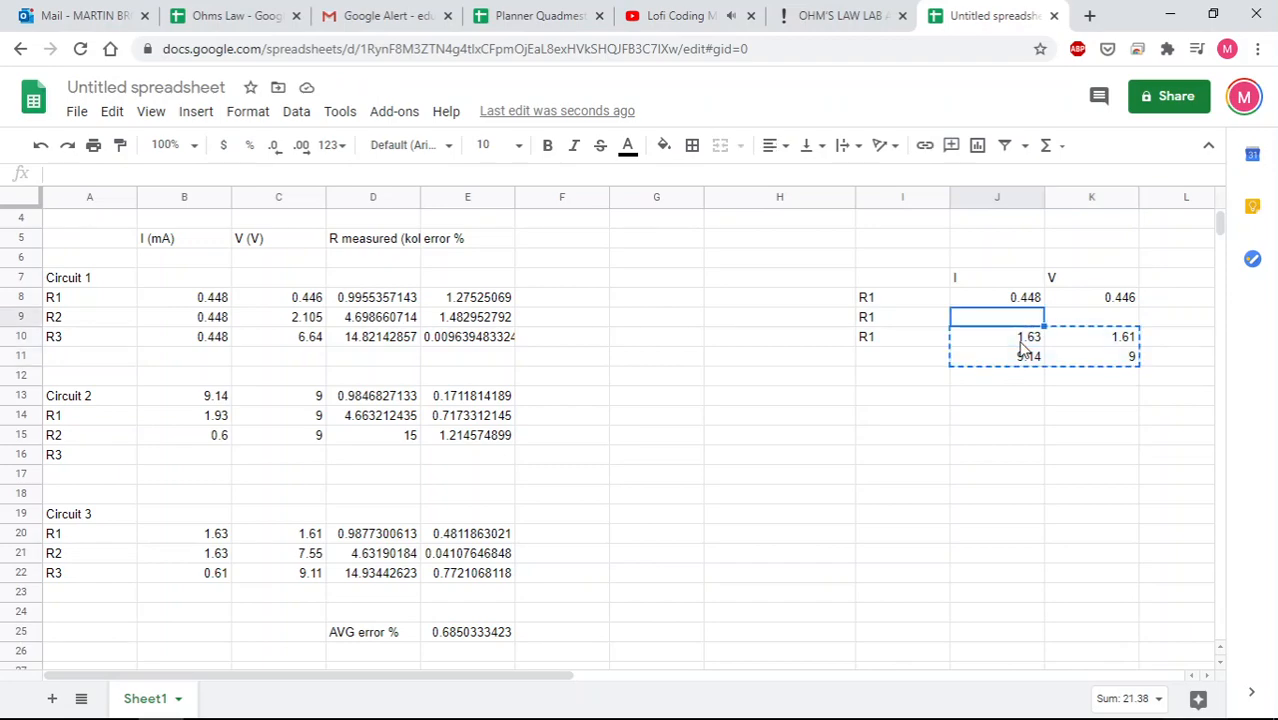
{"action": "key", "text": "ctrl+v"}
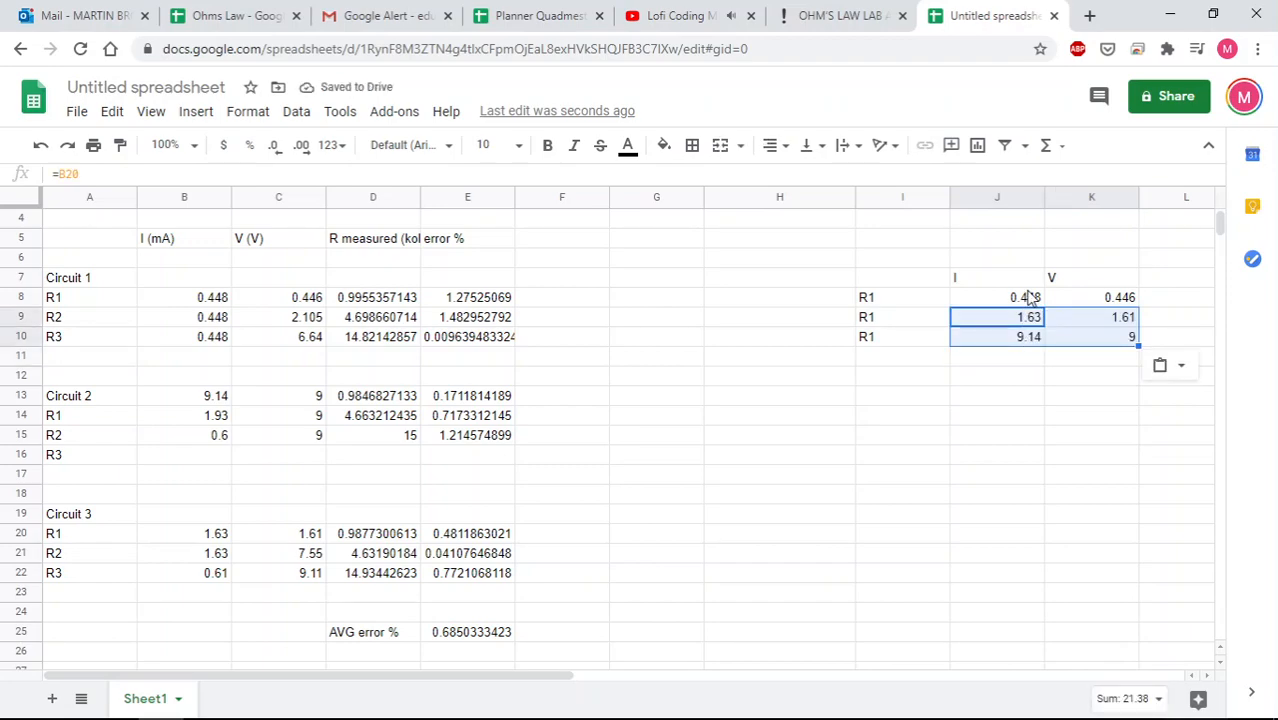
Insert a line chart of voltage against current from the R1 readings in J8:K10
{"action": "left_click", "coordinate": [1030, 297]}
{"action": "left_click", "coordinate": [1033, 318]}
{"action": "left_click", "coordinate": [1033, 340]}
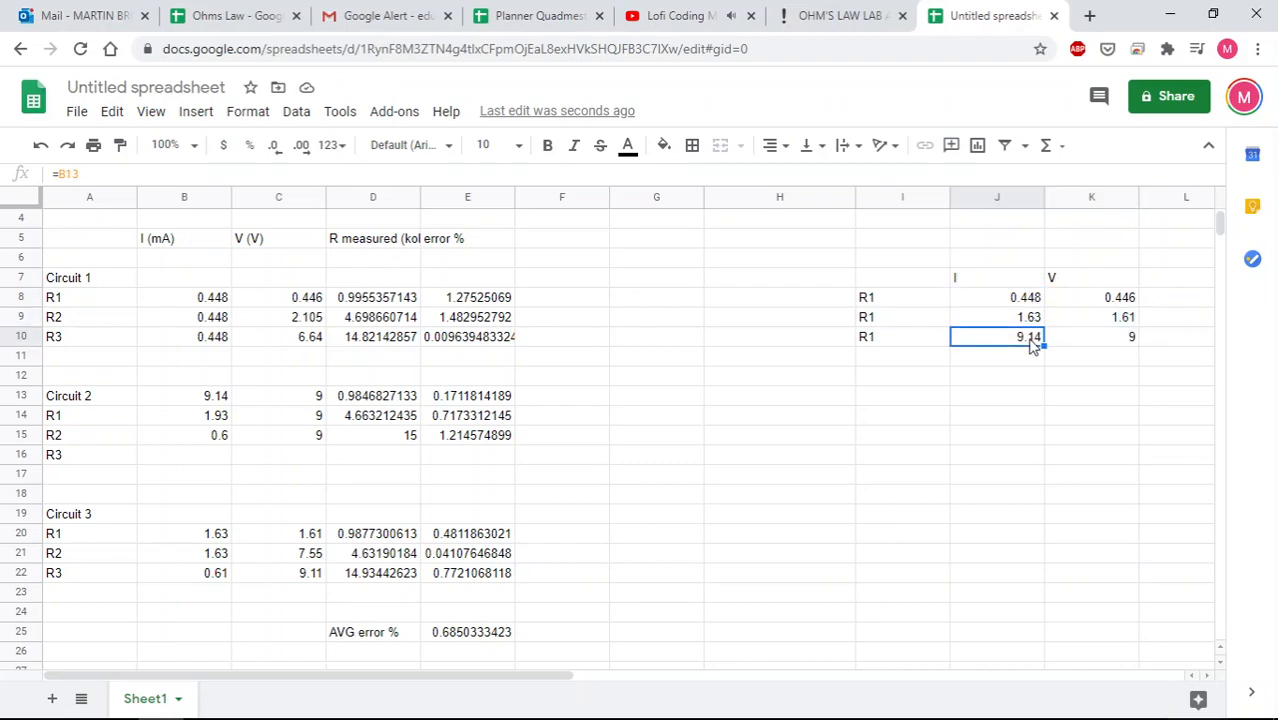
{"action": "left_click", "coordinate": [1133, 337]}
{"action": "left_click_drag", "start_coordinate": [1014, 303], "coordinate": [1097, 341]}
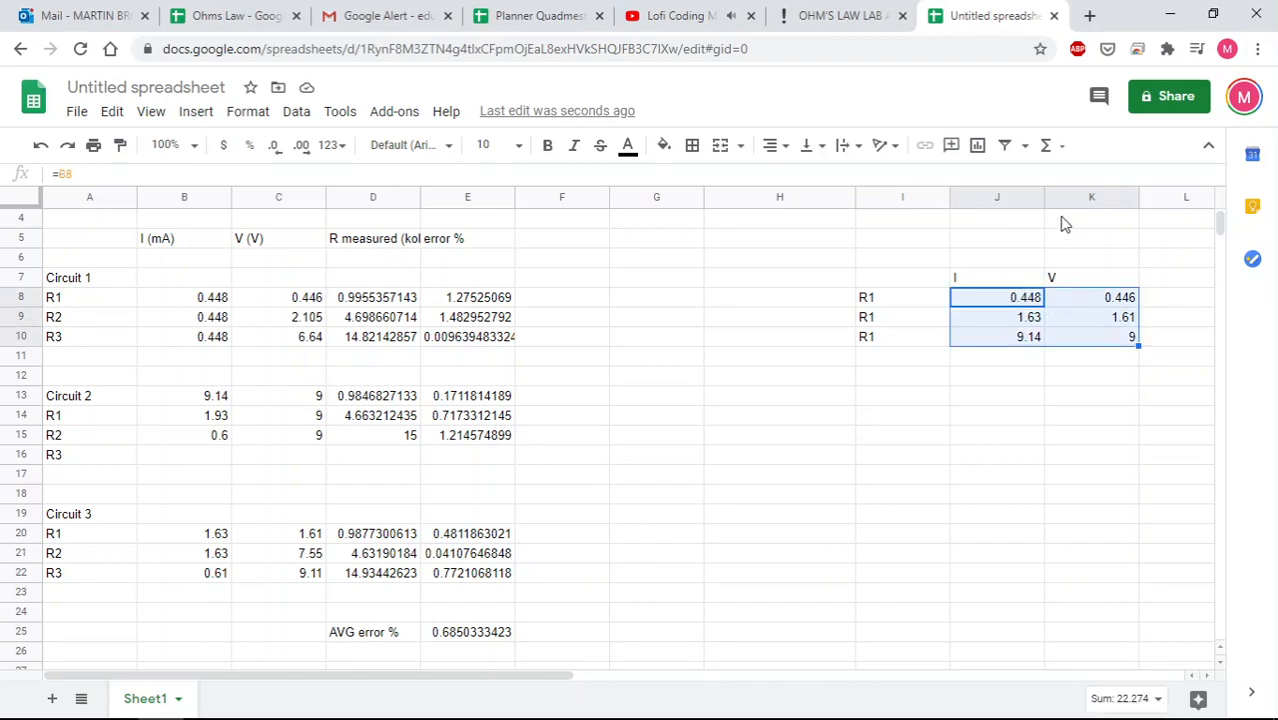
{"action": "left_click", "coordinate": [977, 148]}
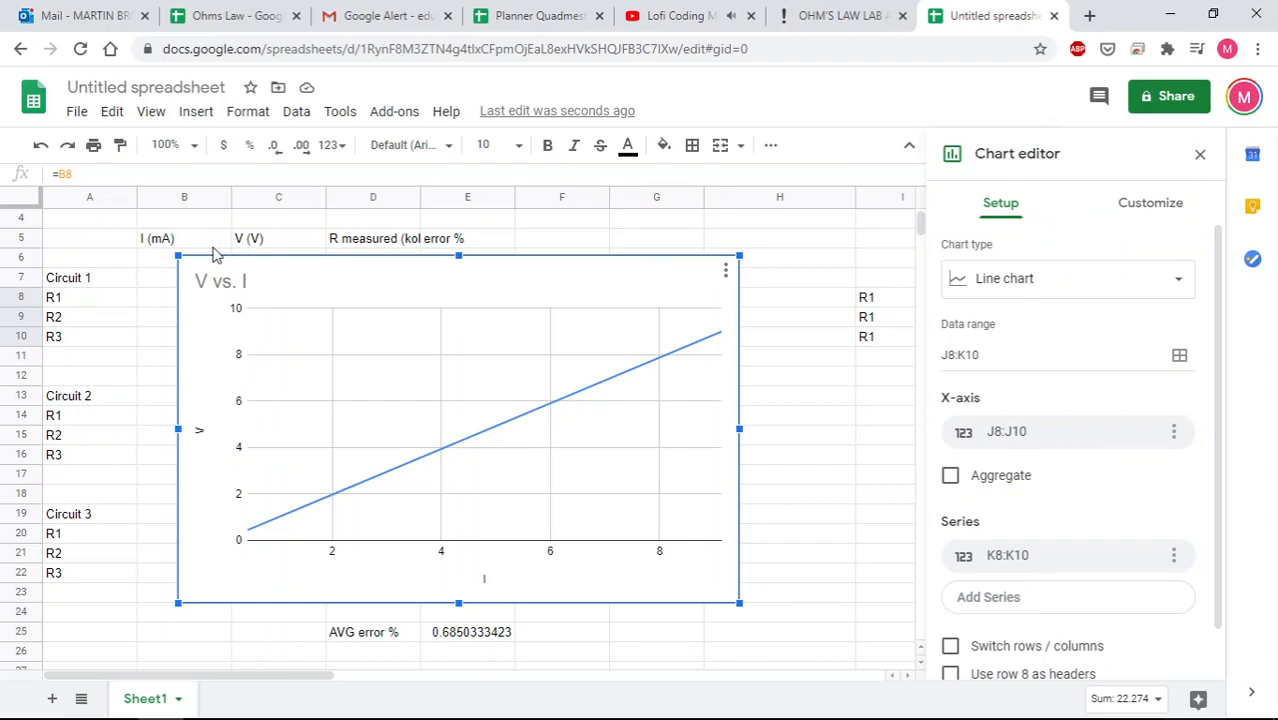
Shrink the V vs. I chart to roughly half its width and height and place it over columns F to H beside Circuit 1
{"action": "left_click_drag", "start_coordinate": [178, 256], "coordinate": [674, 441]}
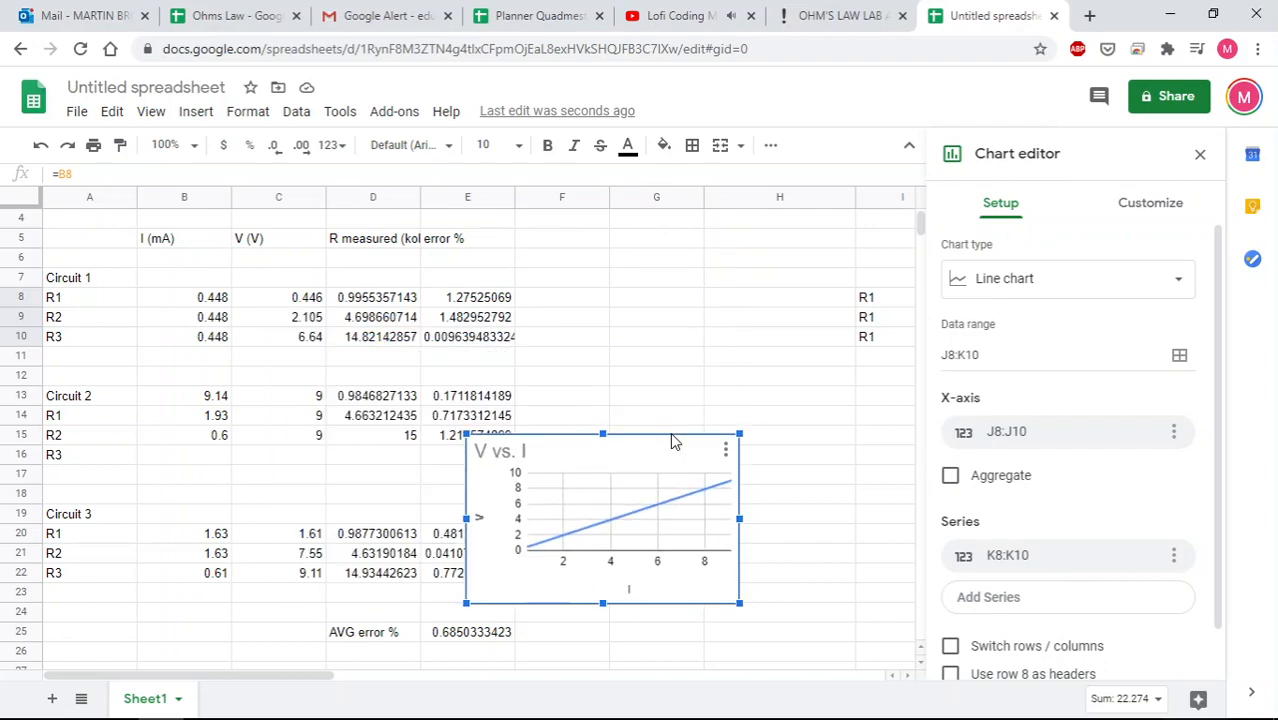
{"action": "left_click_drag", "start_coordinate": [783, 232], "coordinate": [742, 226]}
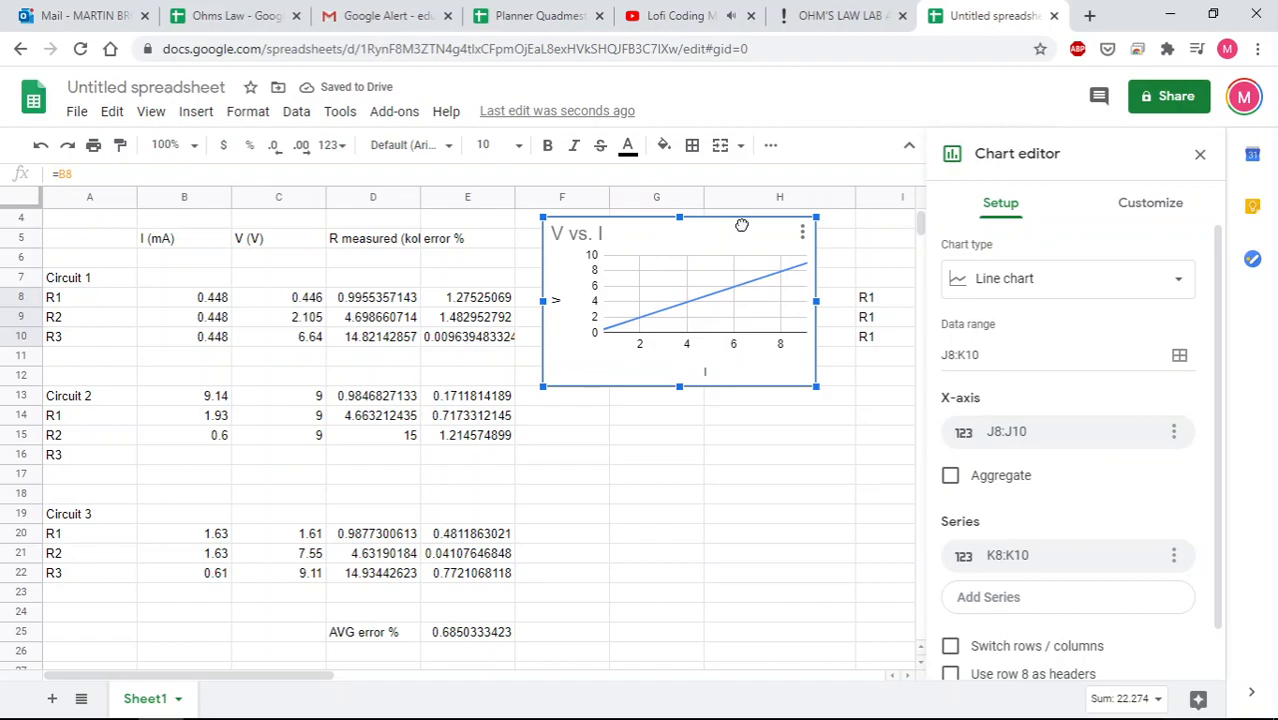
{"action": "left_click", "coordinate": [882, 509]}
{"action": "scroll", "coordinate": [882, 509], "scroll_direction": "right", "scroll_amount": 5}
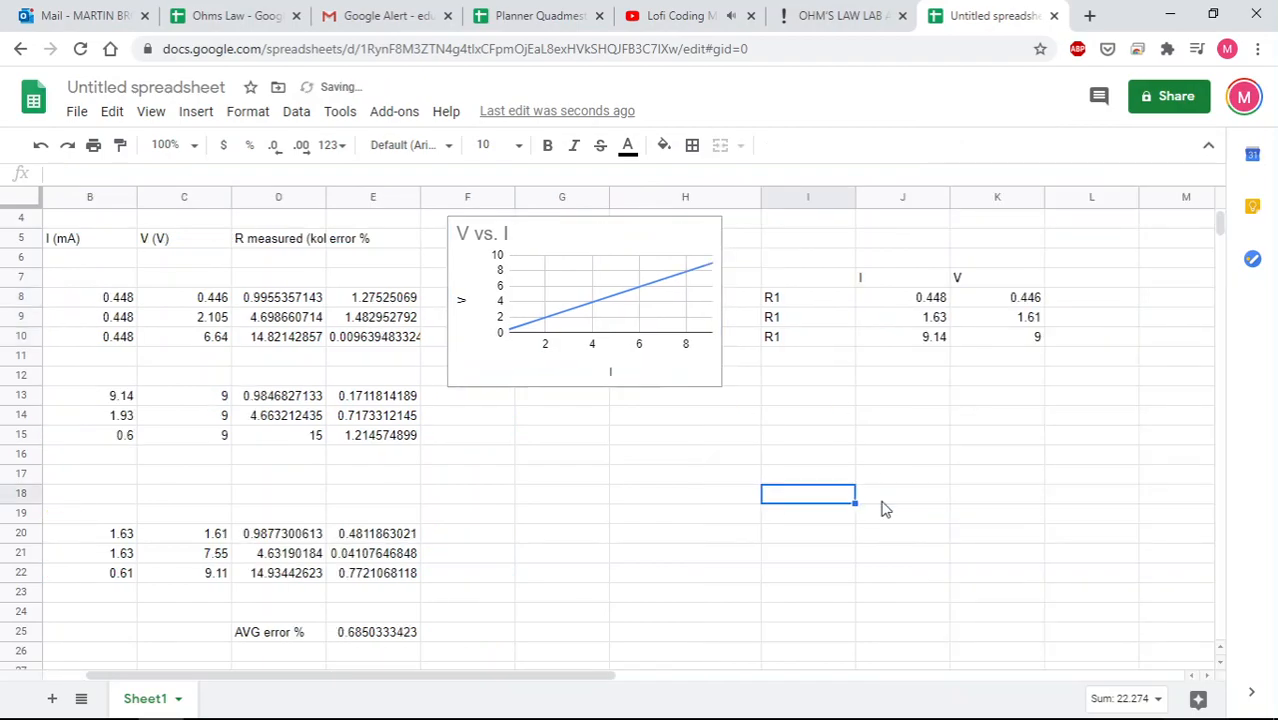
{"action": "scroll", "coordinate": [882, 509], "scroll_direction": "left", "scroll_amount": 5}
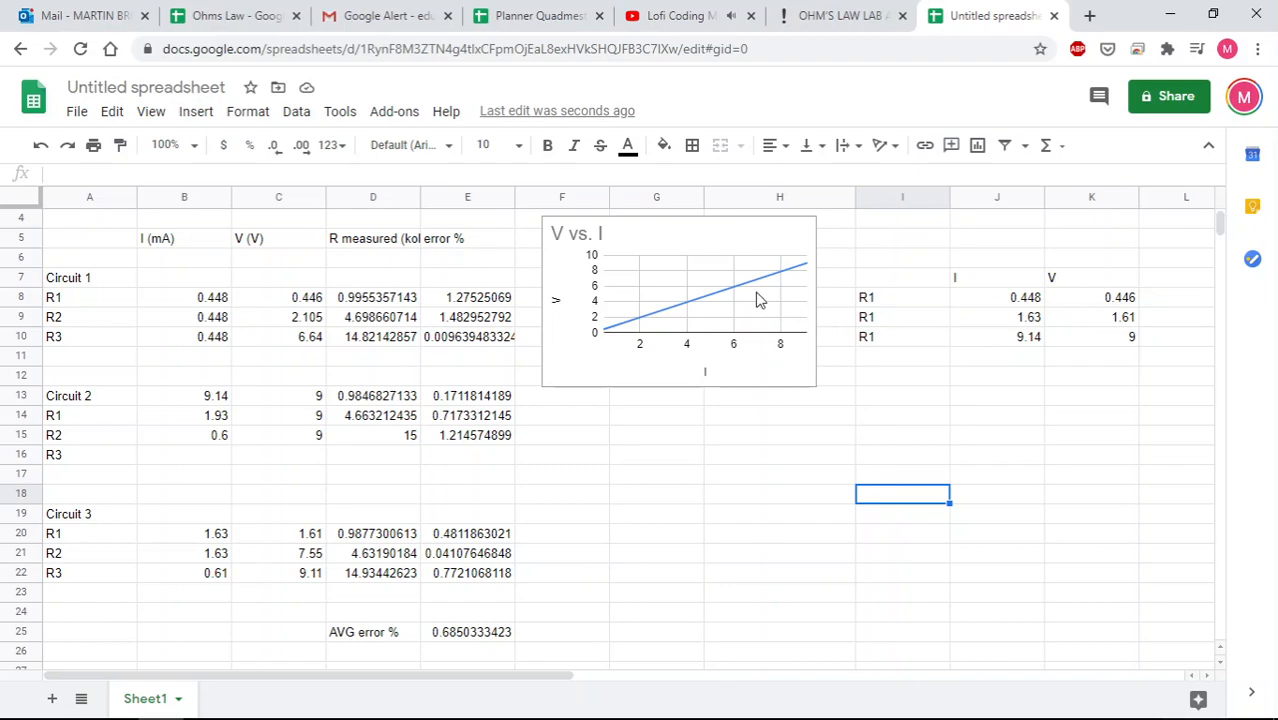
Open the V vs. I chart for editing and enlarge it to span roughly columns B to H, down to row 25
{"action": "left_click", "coordinate": [1009, 300]}
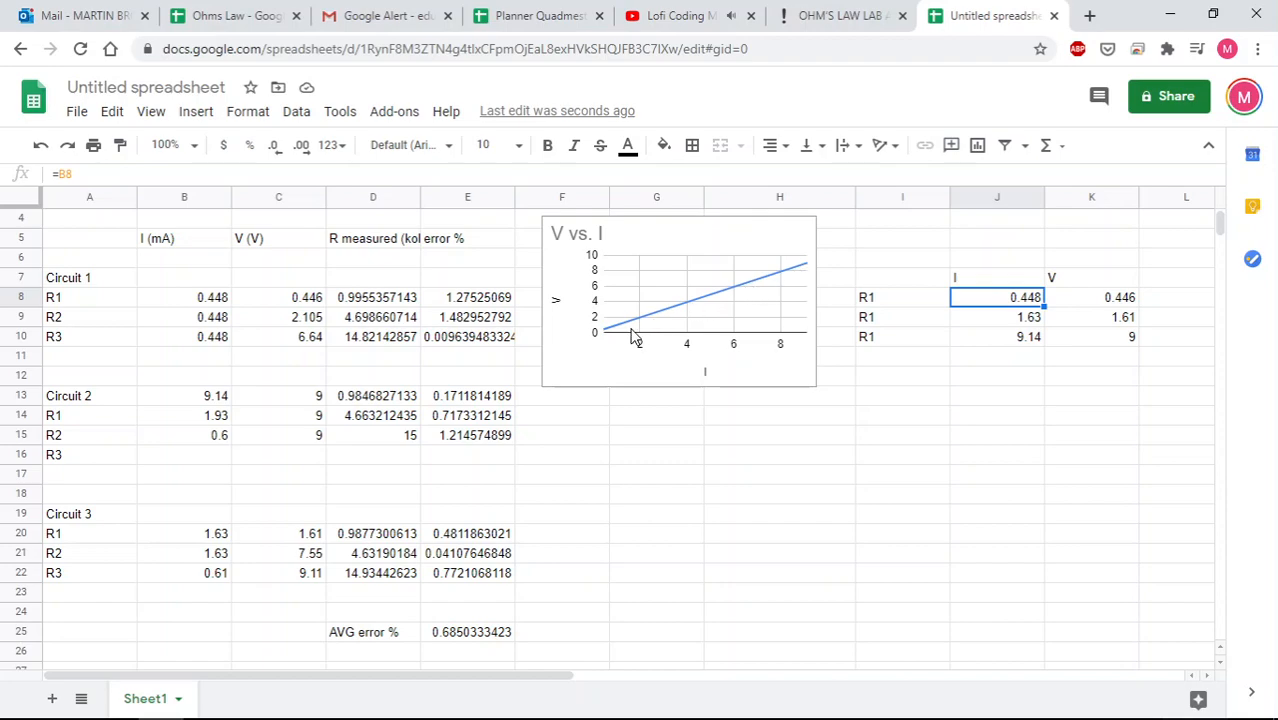
{"action": "left_click", "coordinate": [731, 296]}
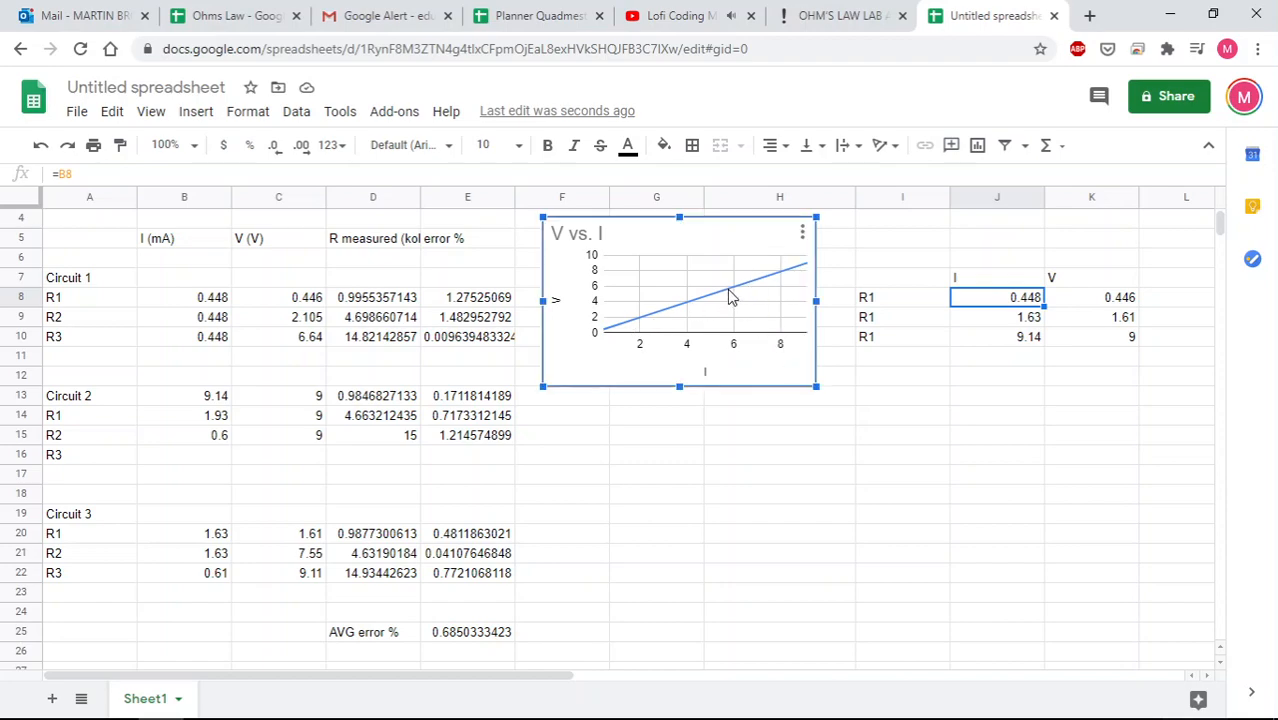
{"action": "double_click", "coordinate": [731, 296]}
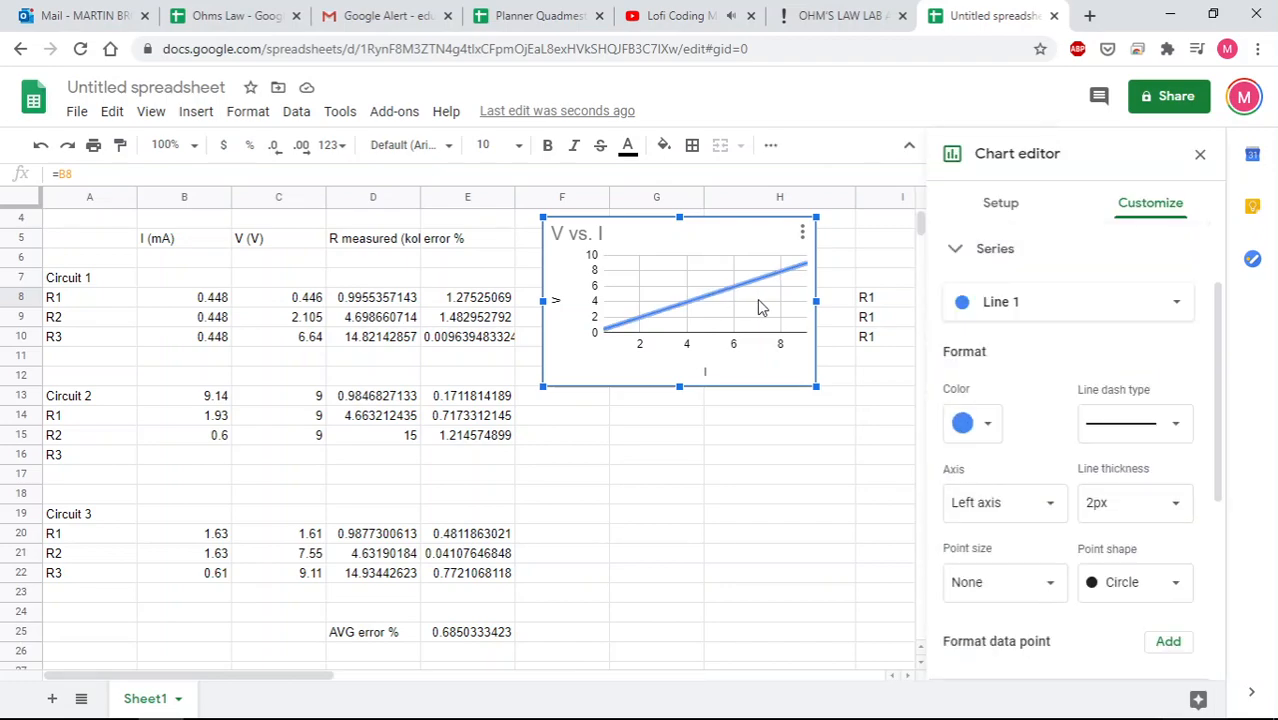
{"action": "left_click", "coordinate": [758, 307]}
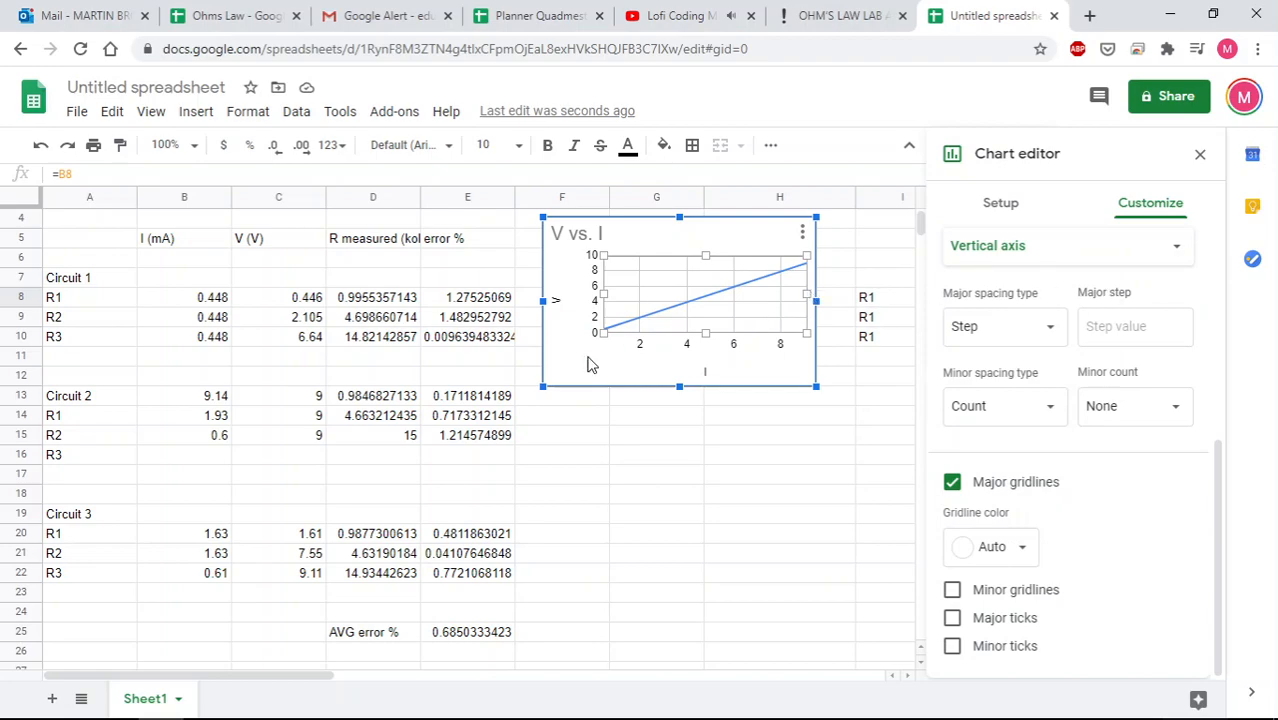
{"action": "left_click_drag", "start_coordinate": [538, 387], "coordinate": [122, 545]}
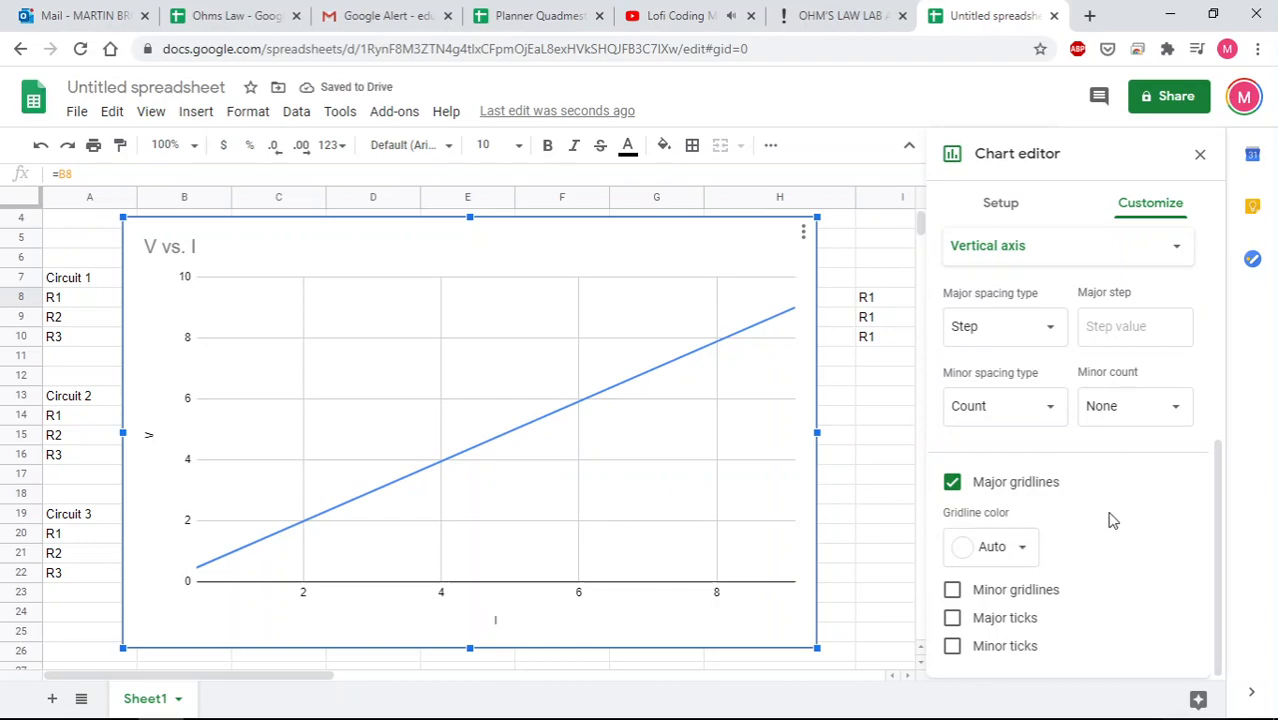
Review the V vs. I chart's title and series customization settings, leaving the chart editor without changing them
{"action": "scroll", "coordinate": [1112, 520], "scroll_direction": "up", "scroll_amount": 4}
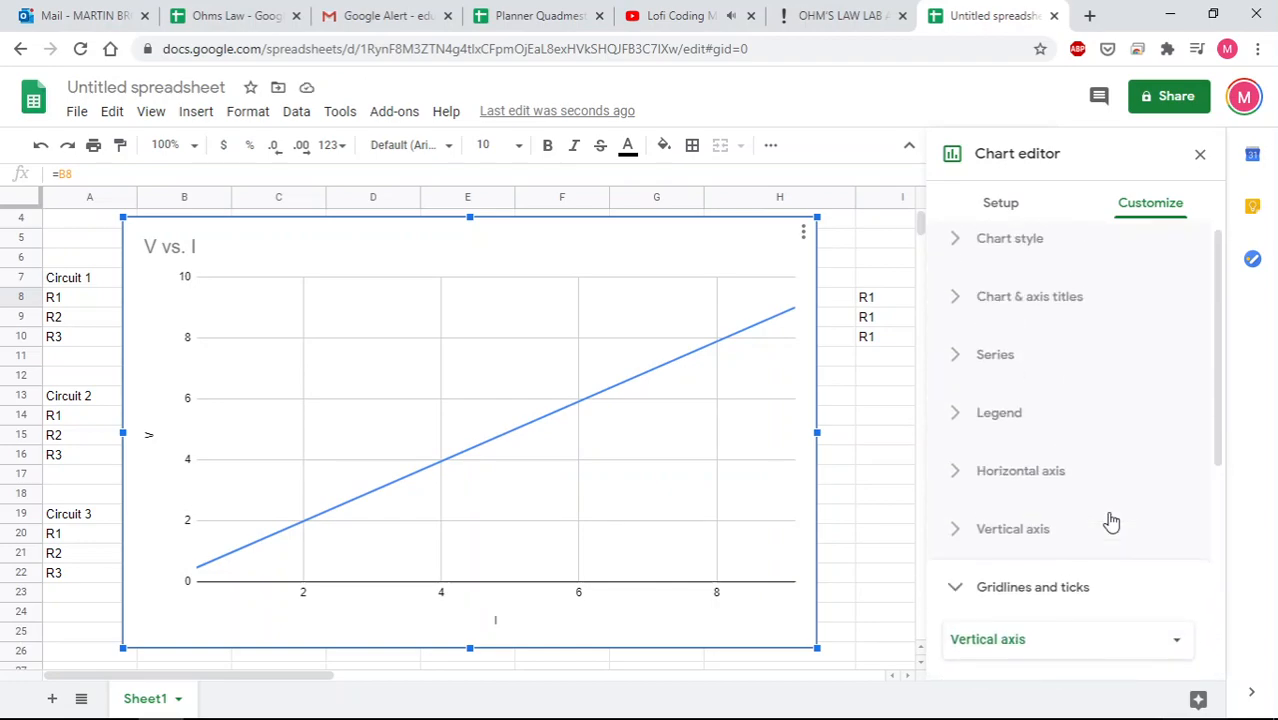
{"action": "left_click", "coordinate": [1051, 305]}
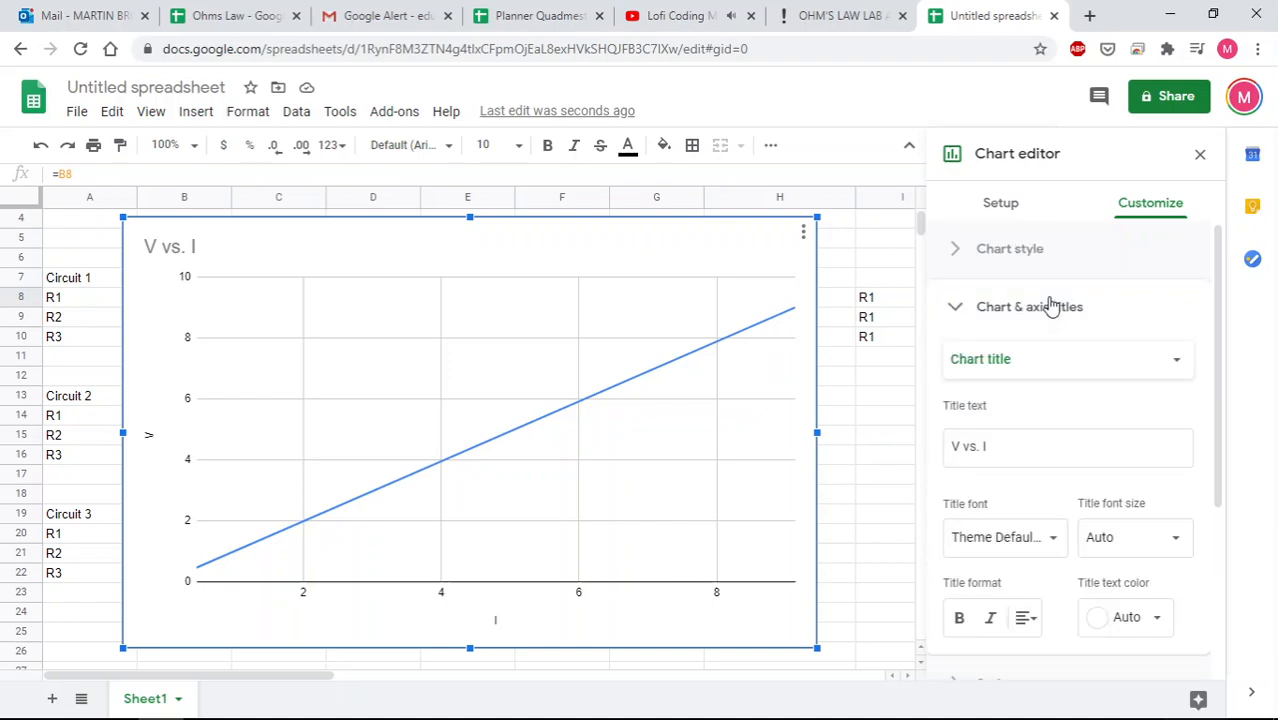
{"action": "scroll", "coordinate": [1050, 305], "scroll_direction": "down", "scroll_amount": 3}
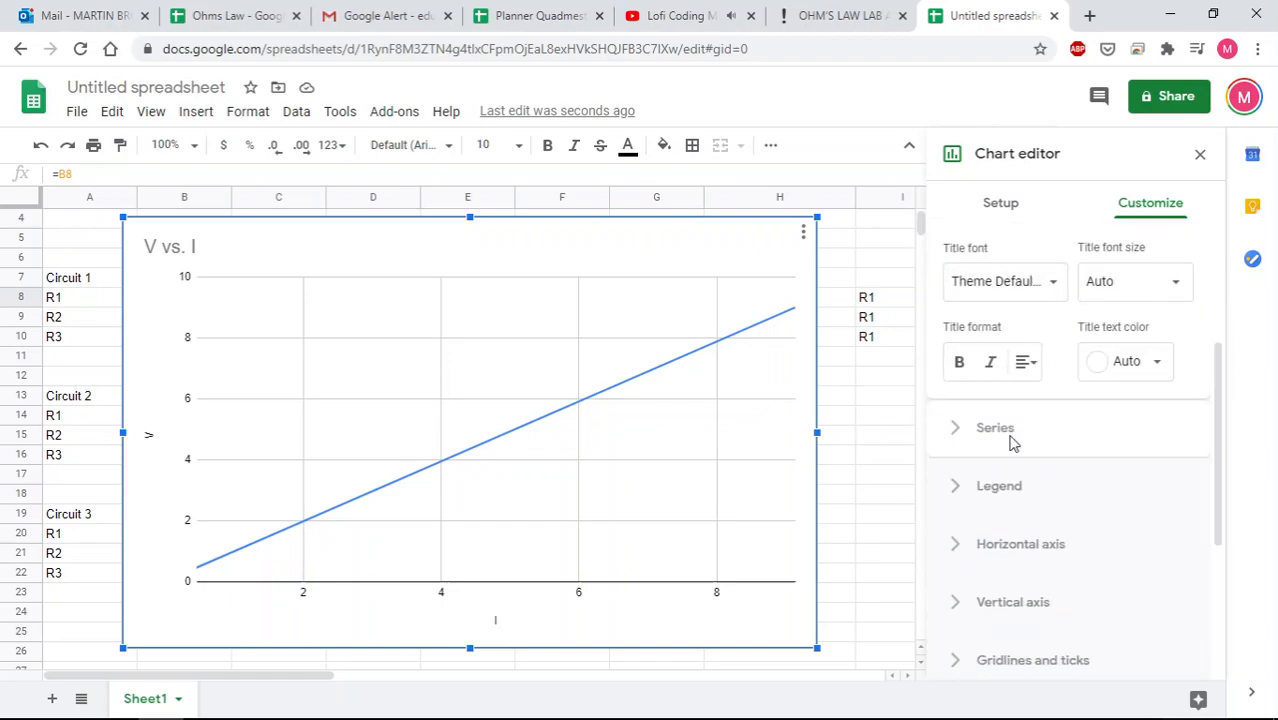
{"action": "left_click", "coordinate": [1011, 440]}
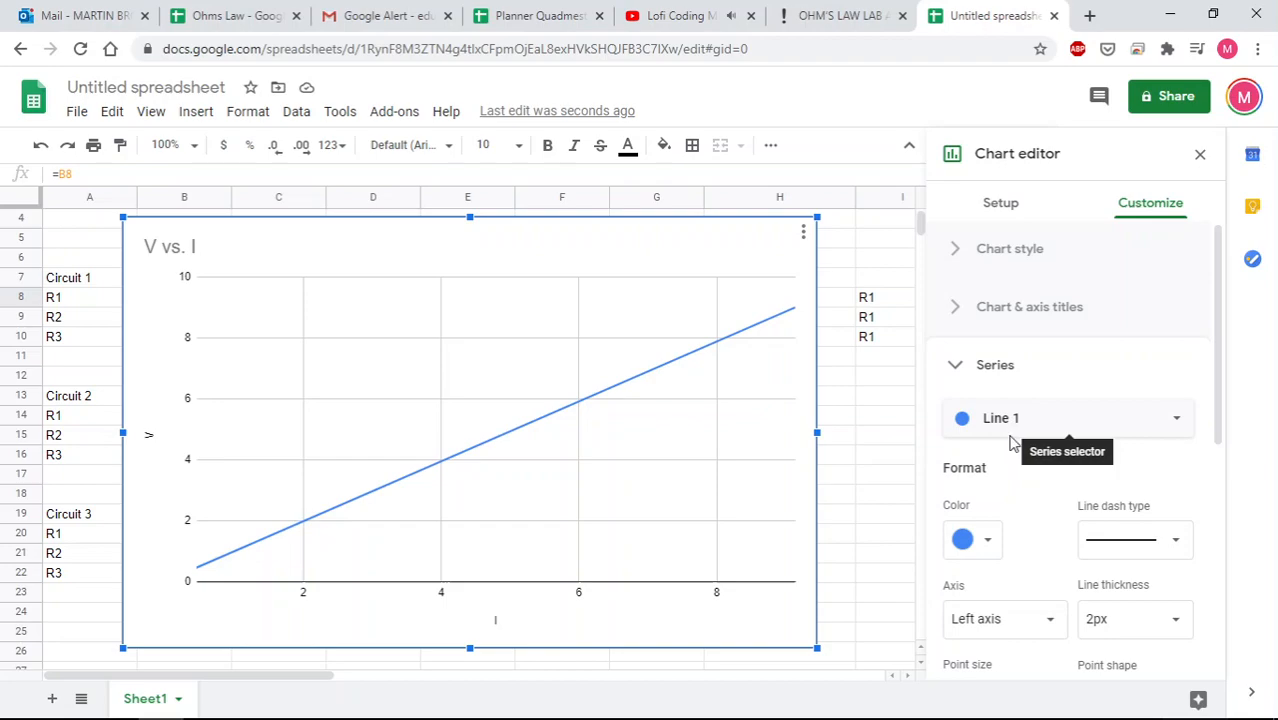
{"action": "key", "text": "Escape"}
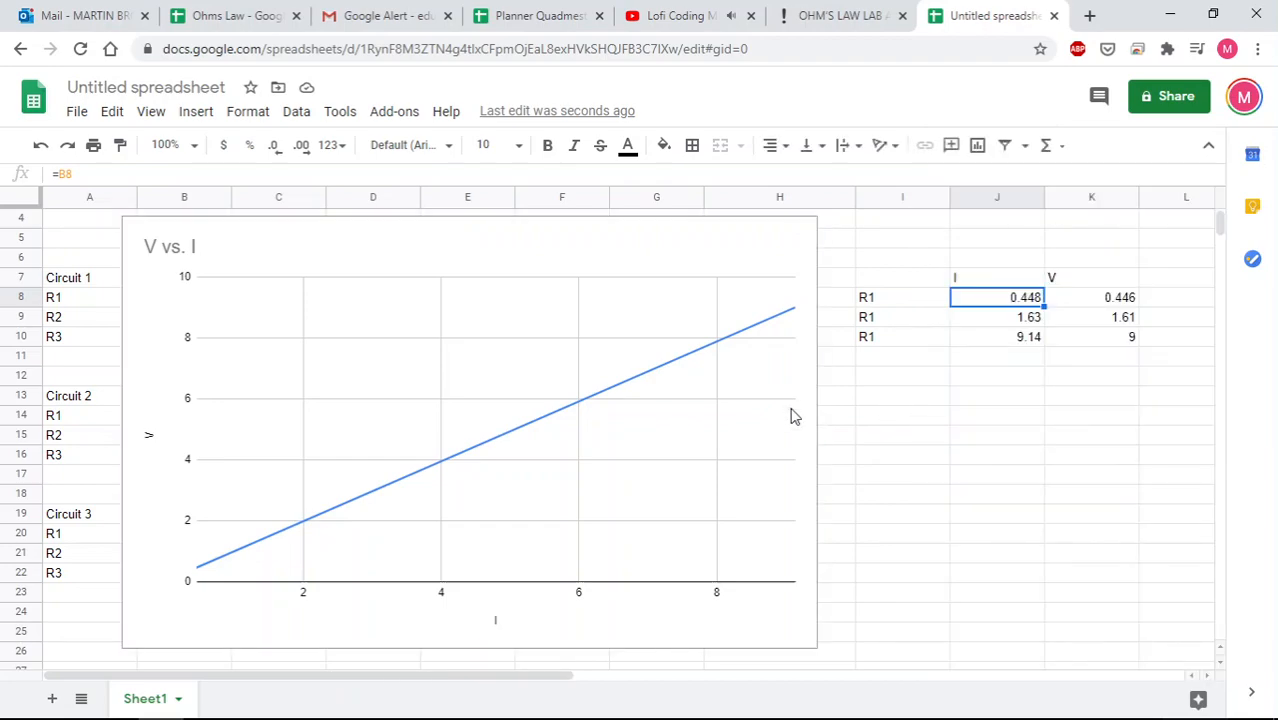
Undo the last enlargement of the V vs. I chart
{"action": "key", "text": "ctrl+z"}
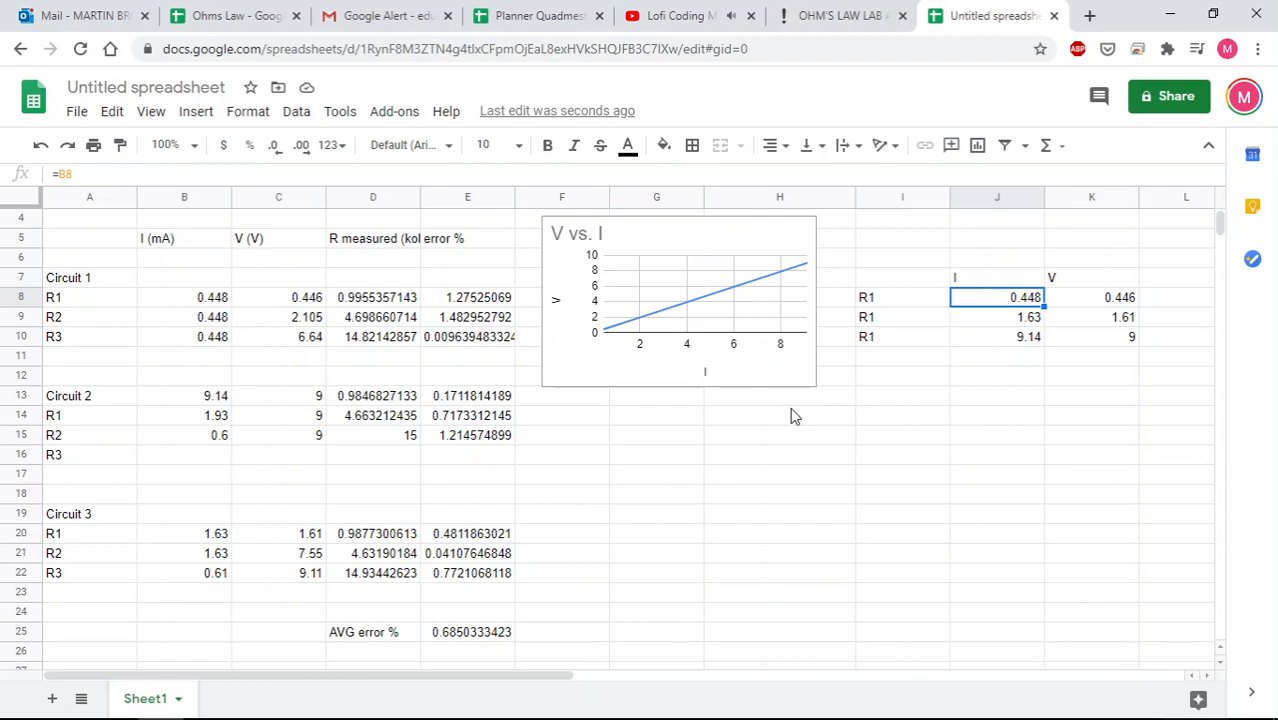
{"action": "key", "text": "alt+Tab"}
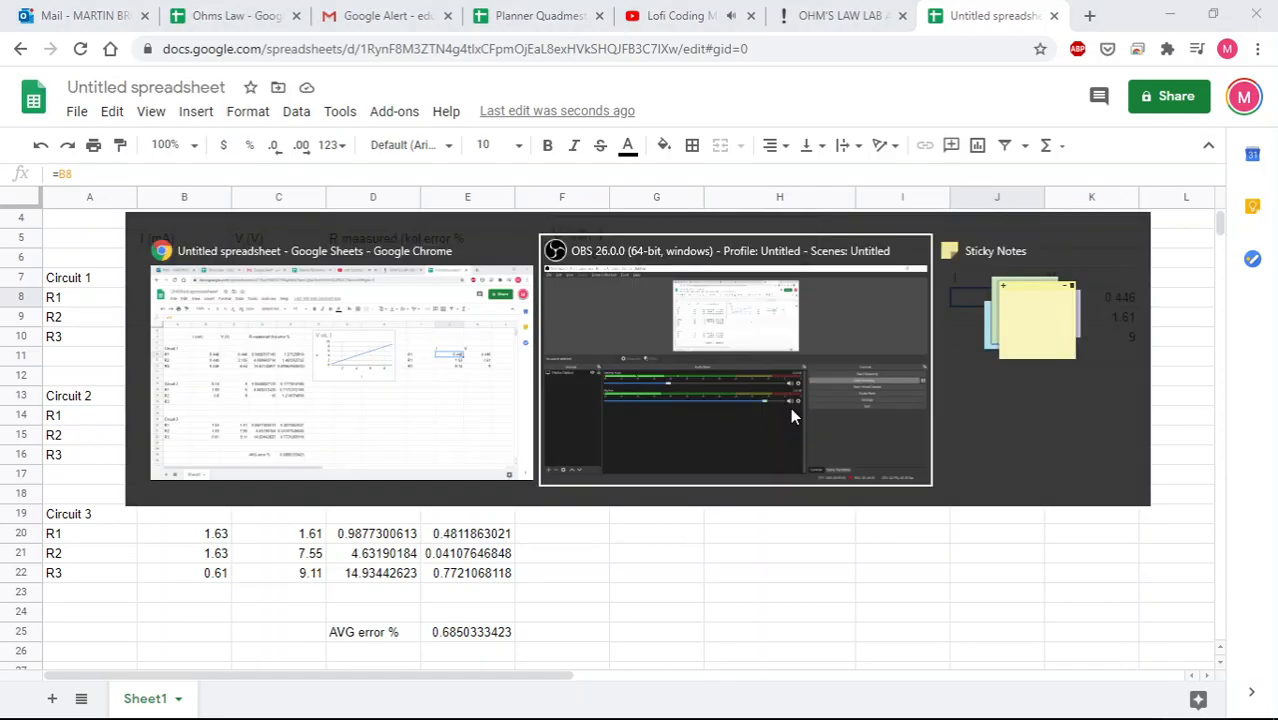